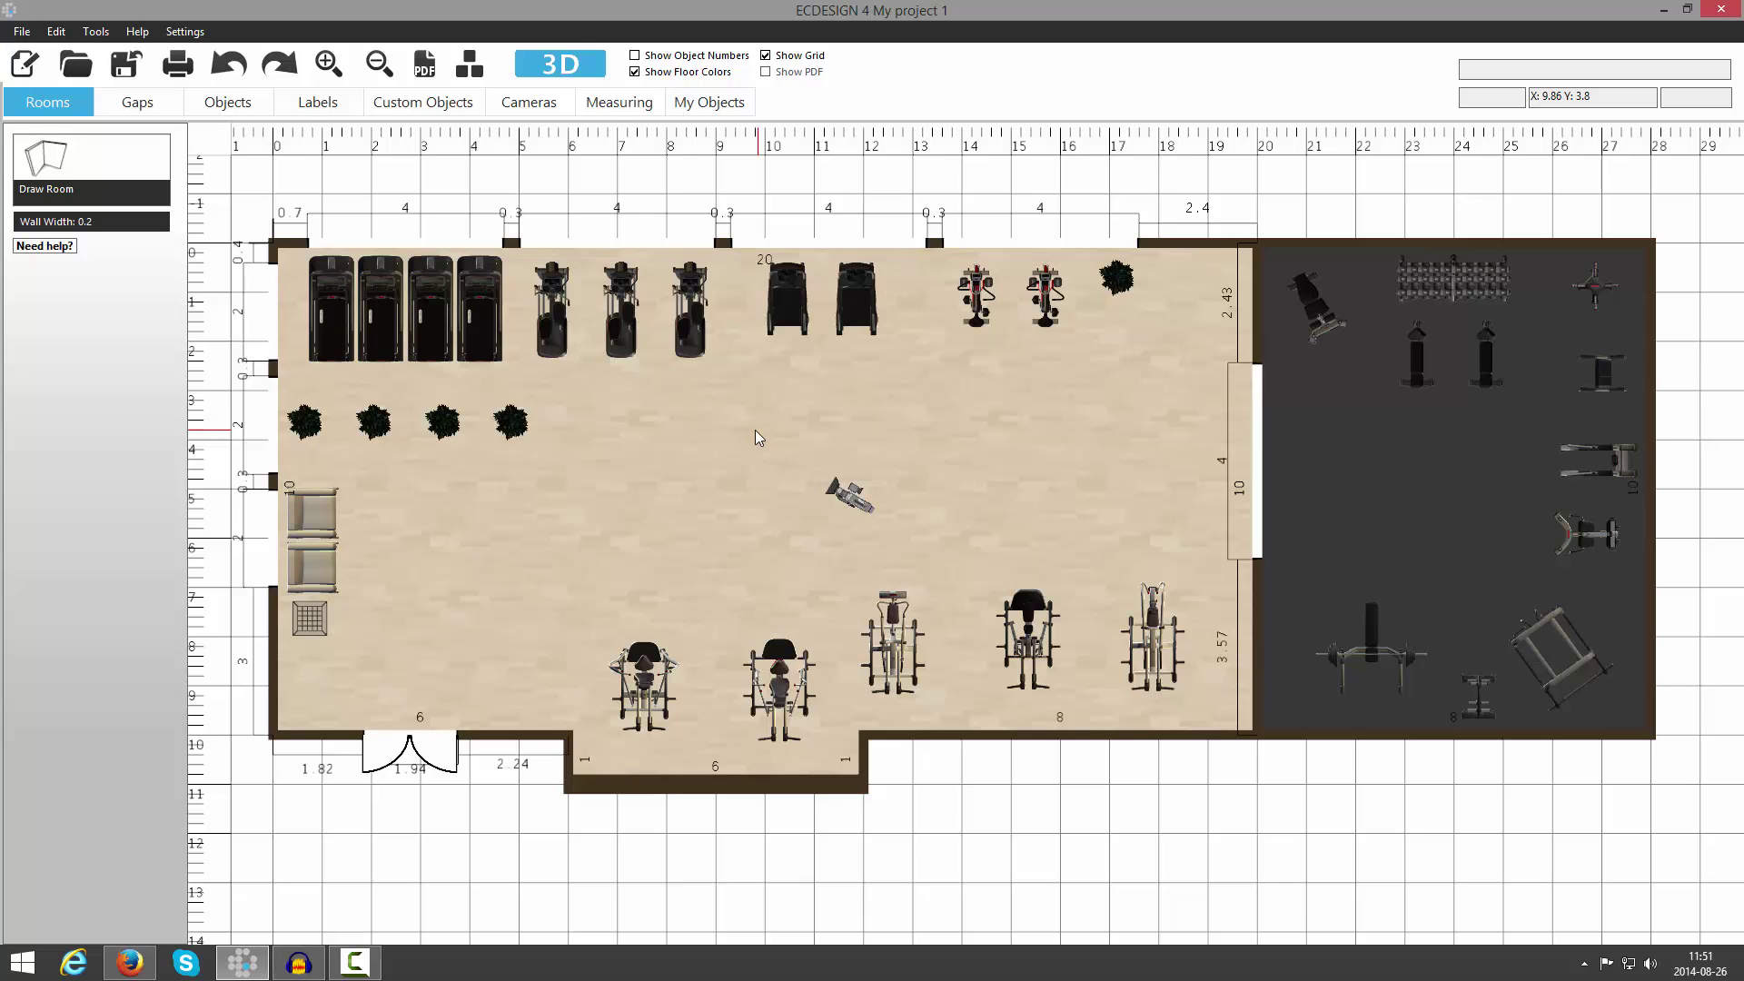
- Open the 3D view and save a 1920x1080 HD render of the treadmill wall as 'test image 3'
click(561, 65)
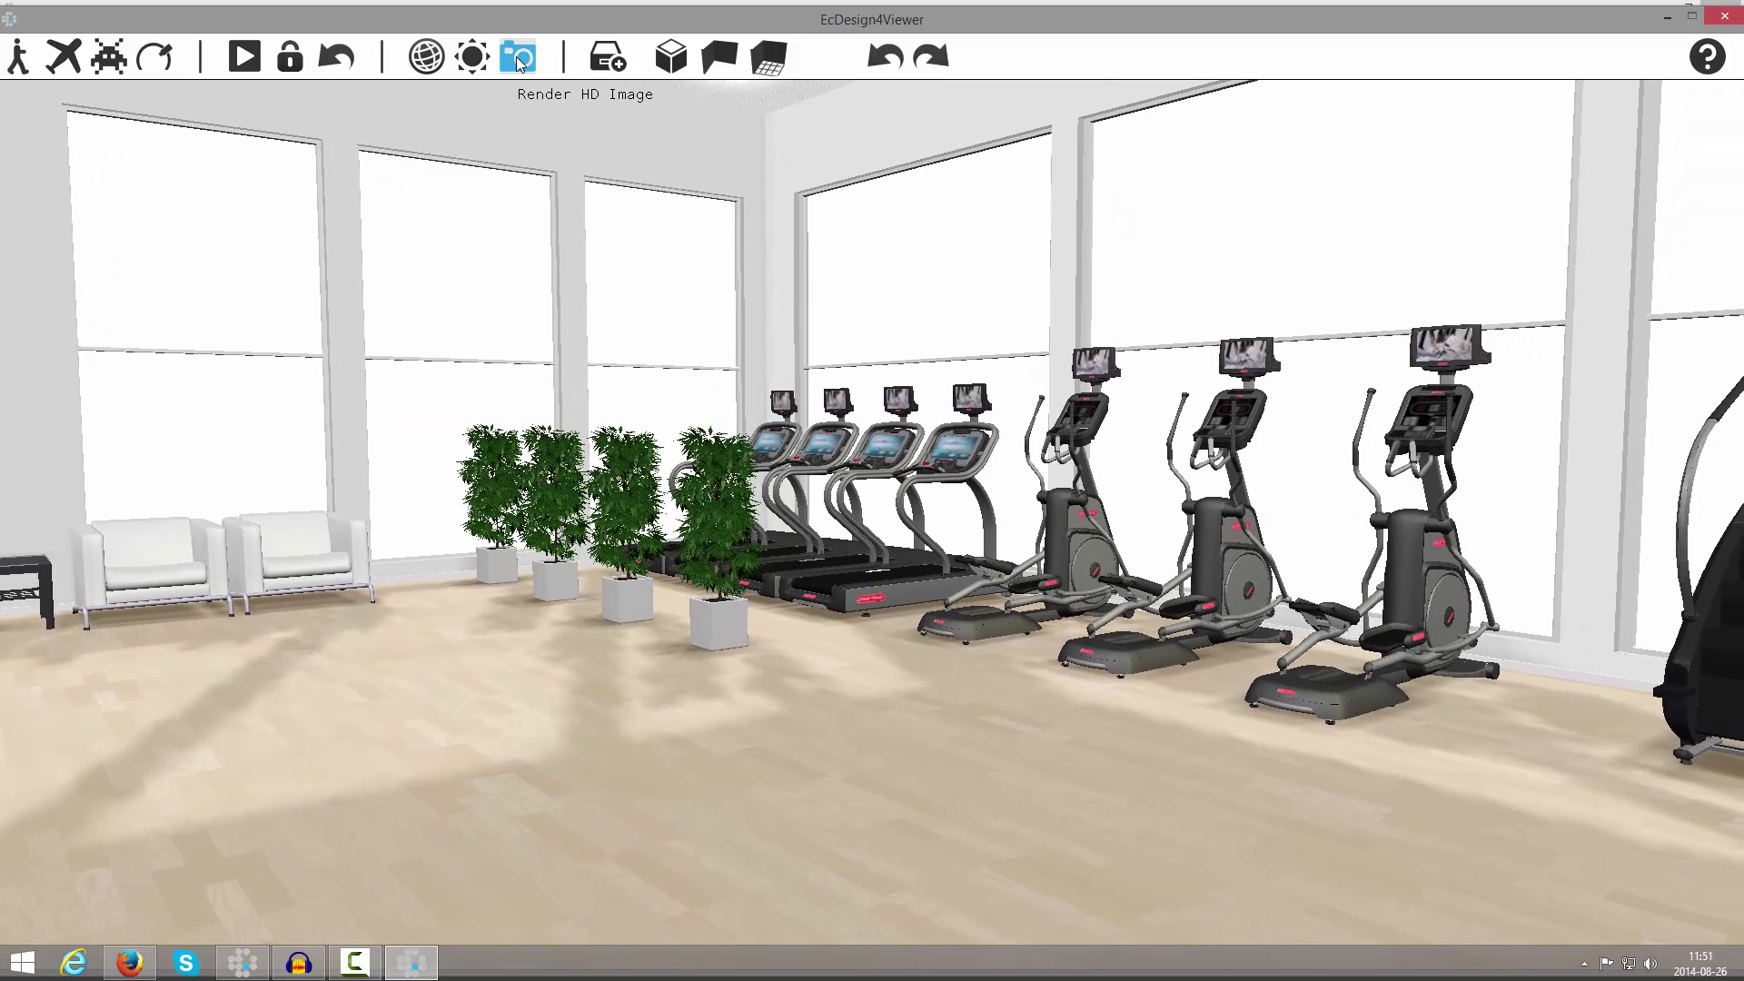
click(520, 62)
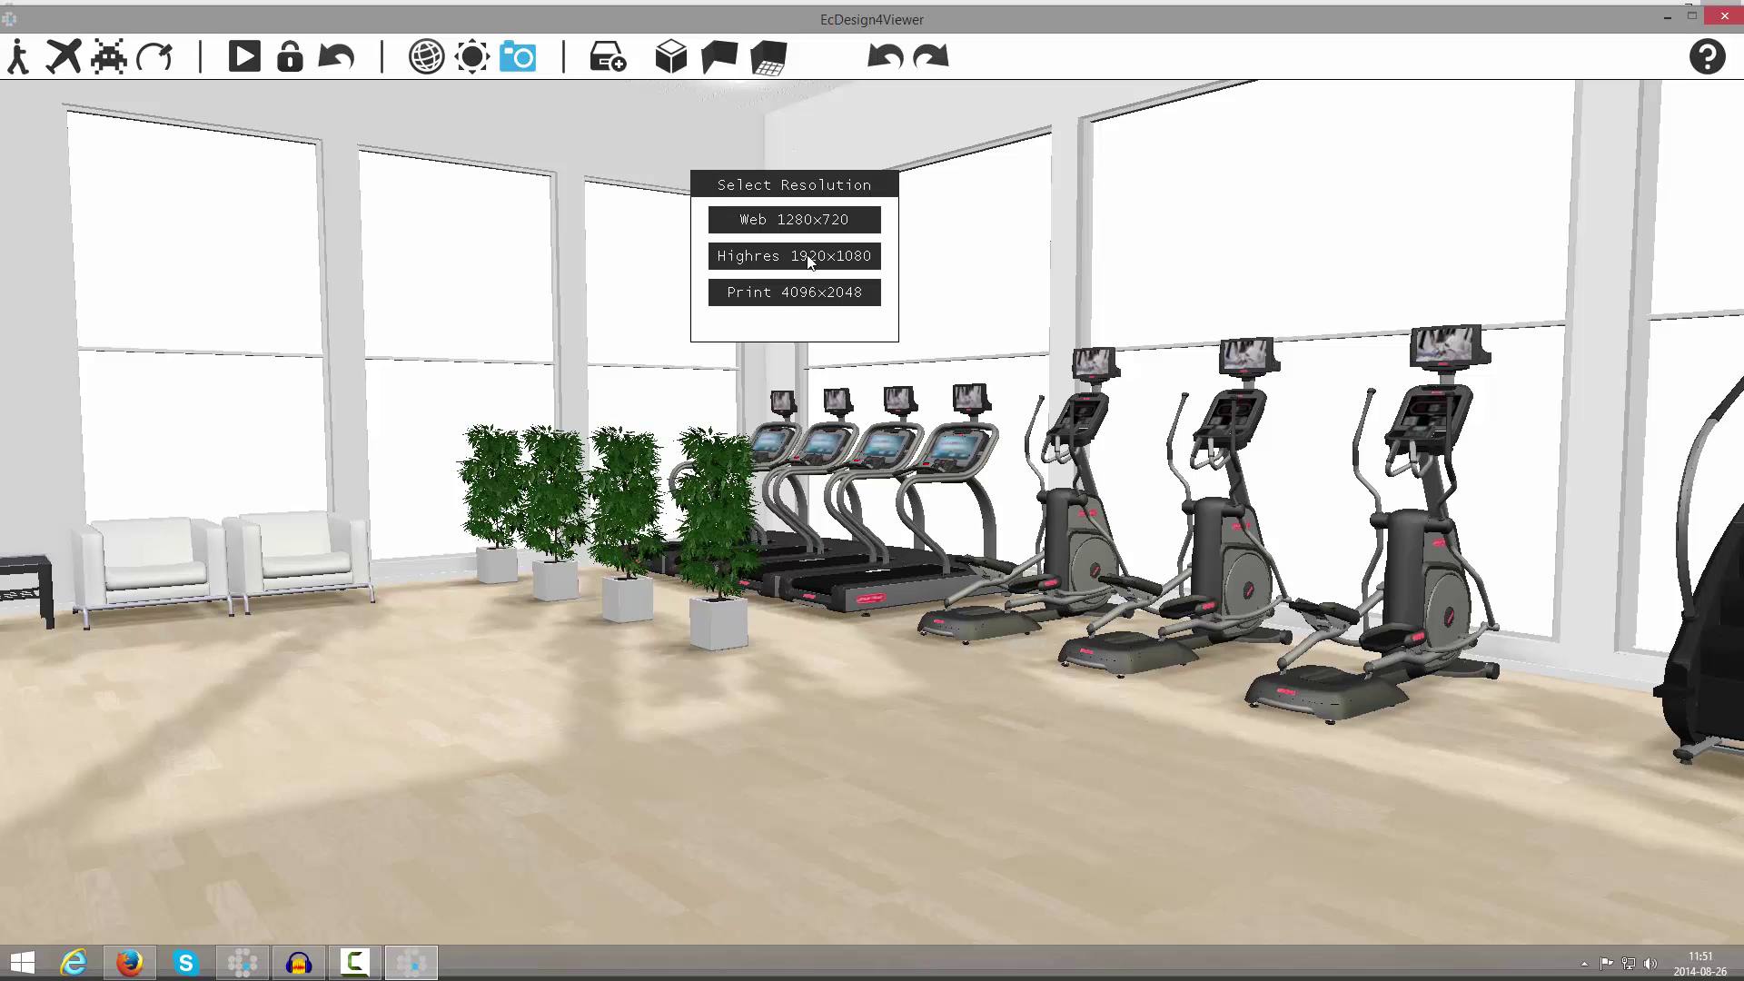
click(761, 261)
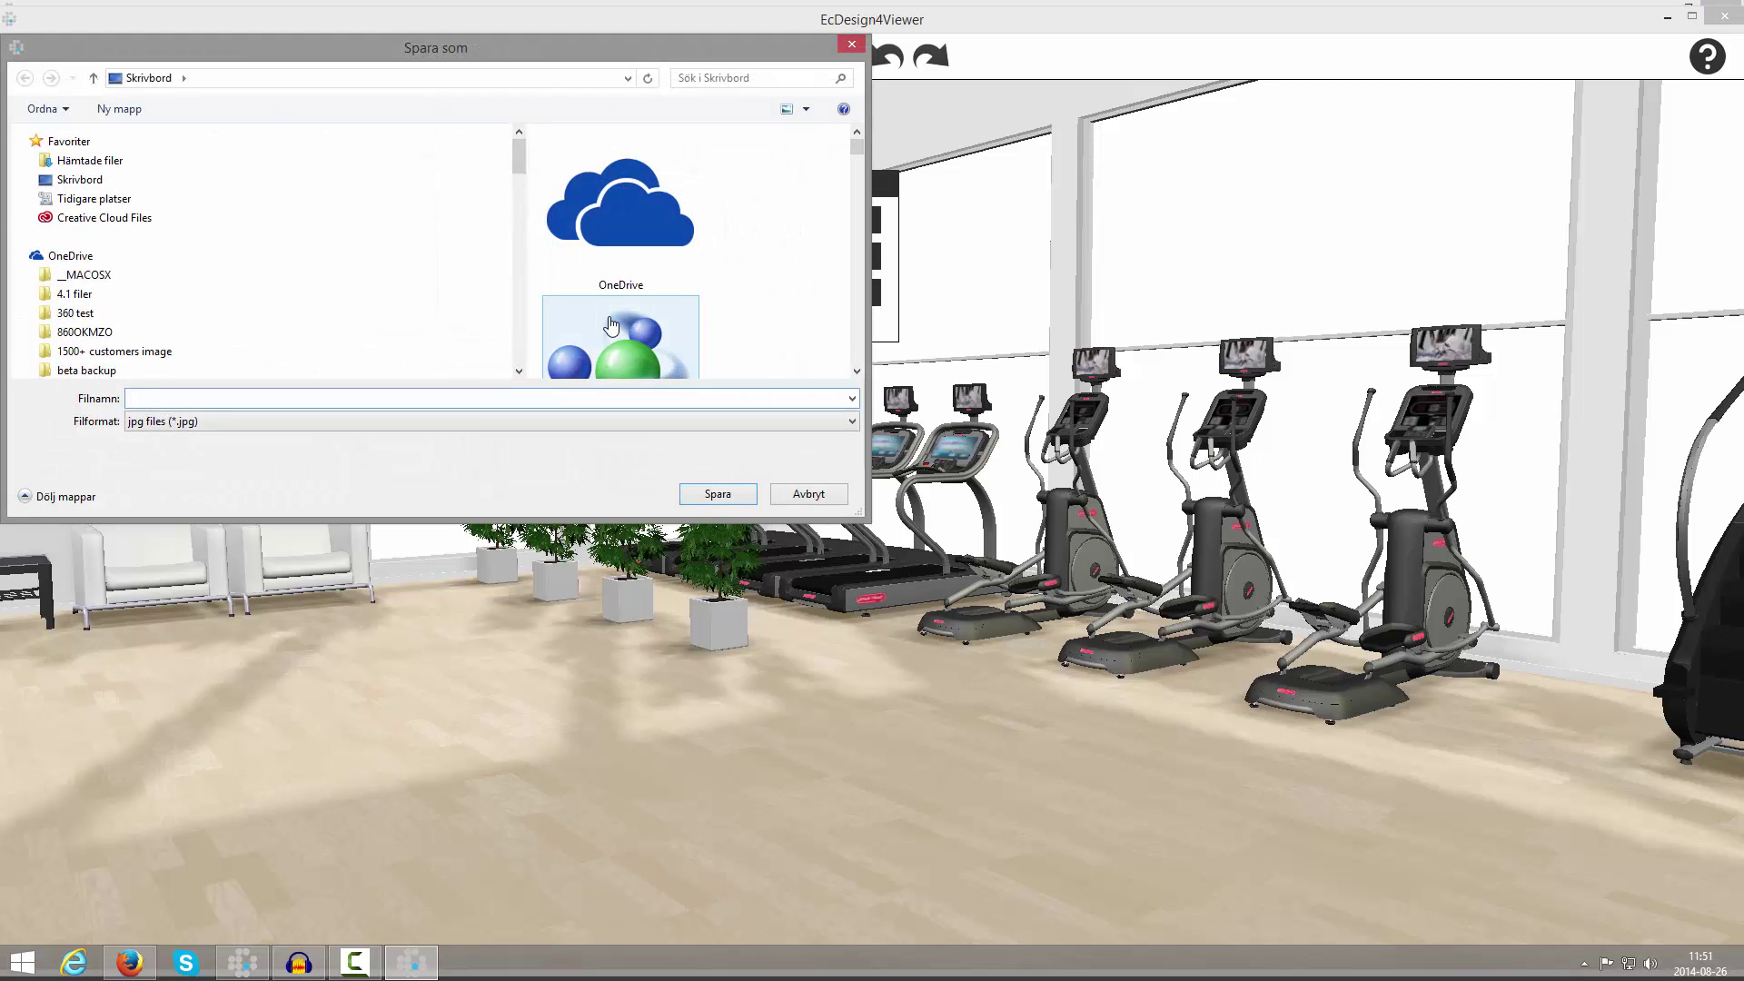
text(test image 3)
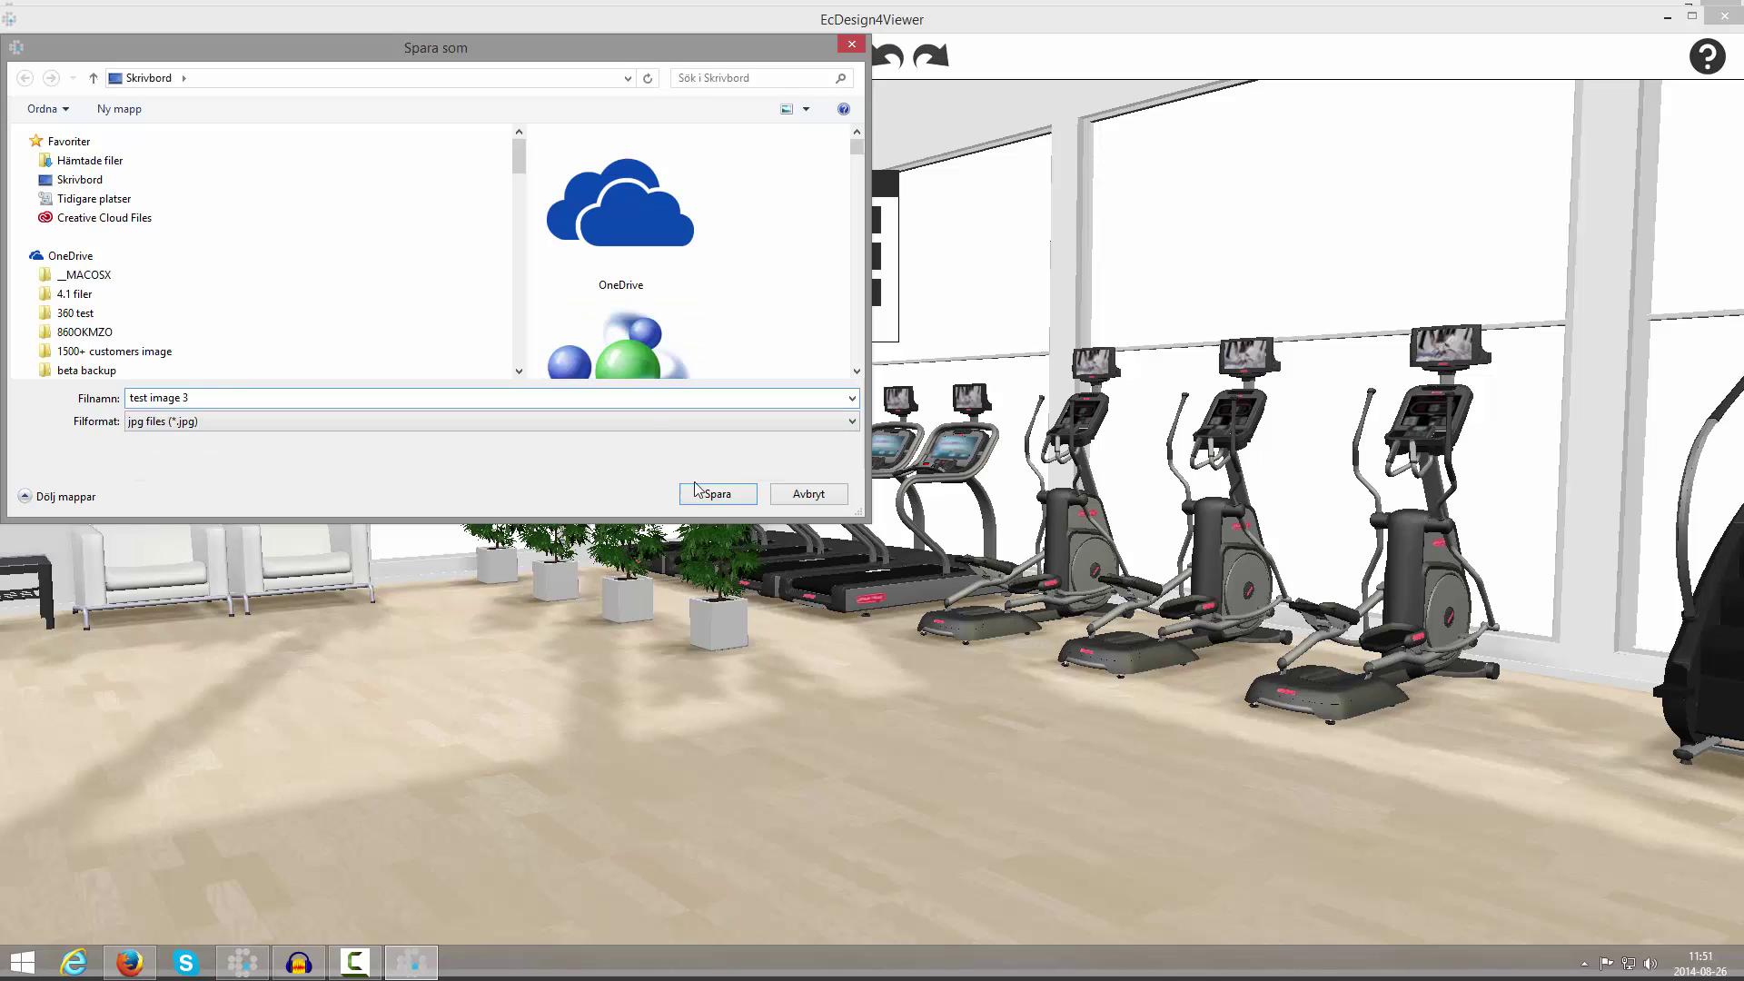
click(714, 496)
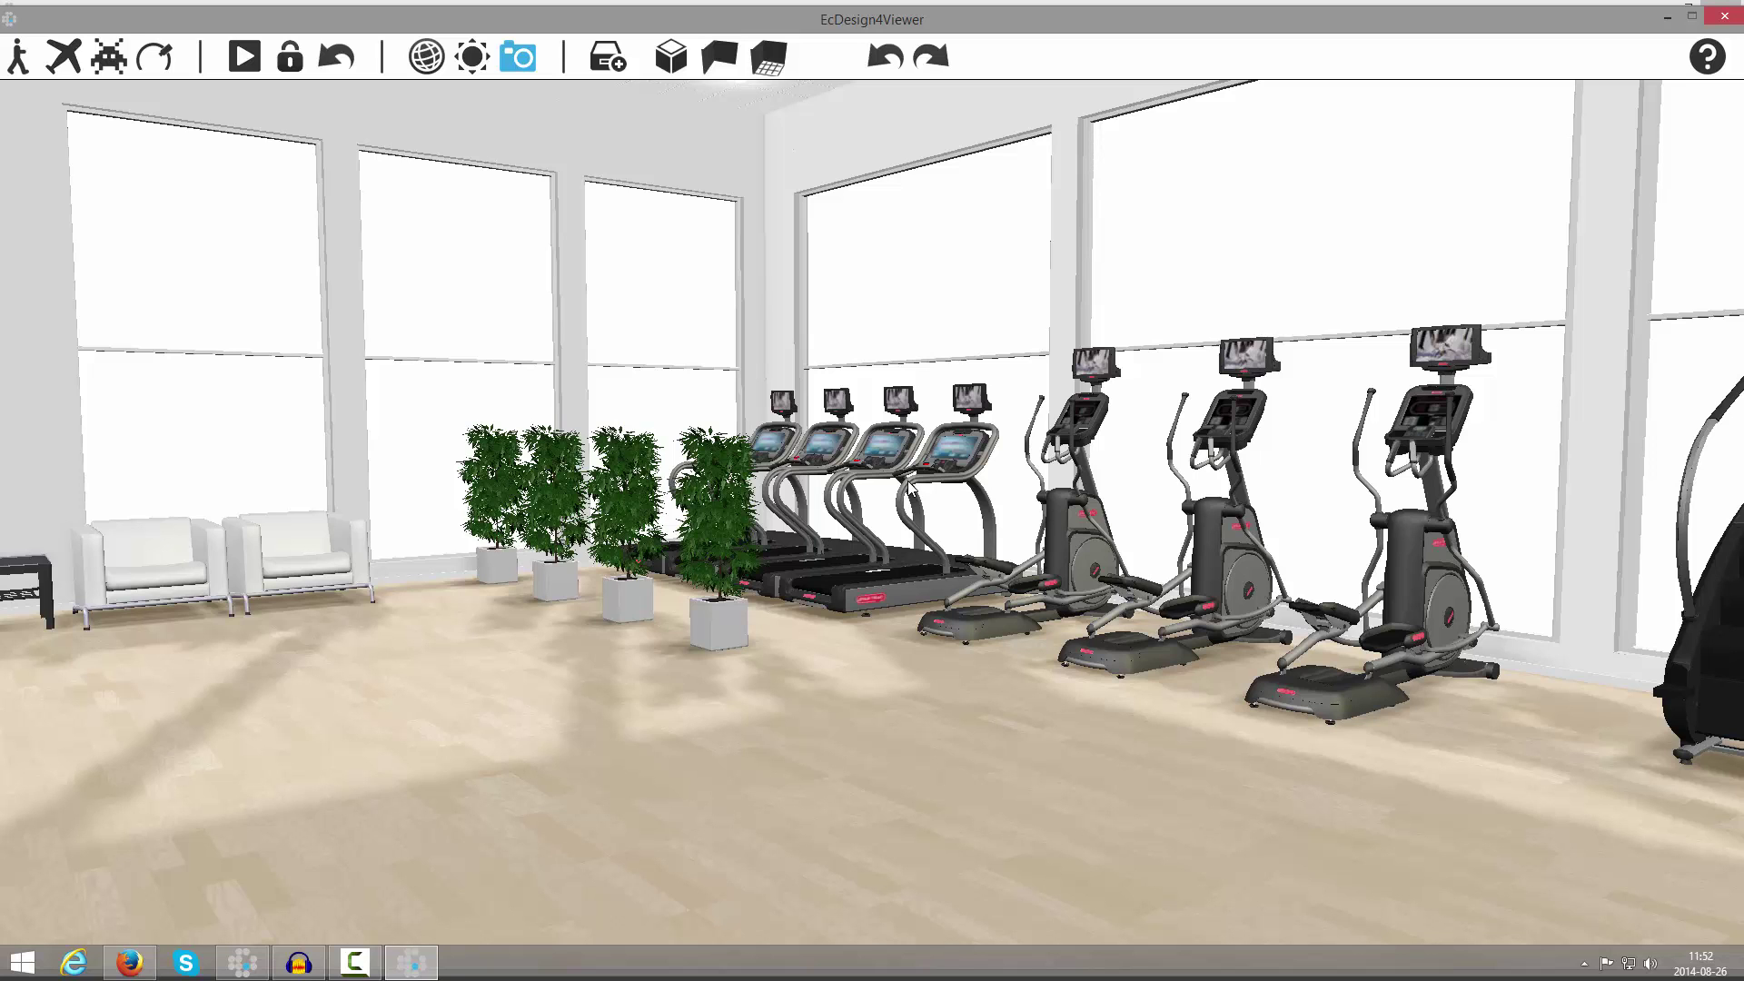
- Pan the 3D view along to the steppers and bikes, leaving the resolution menu unused
drag(944, 488, 591, 123)
click(521, 62)
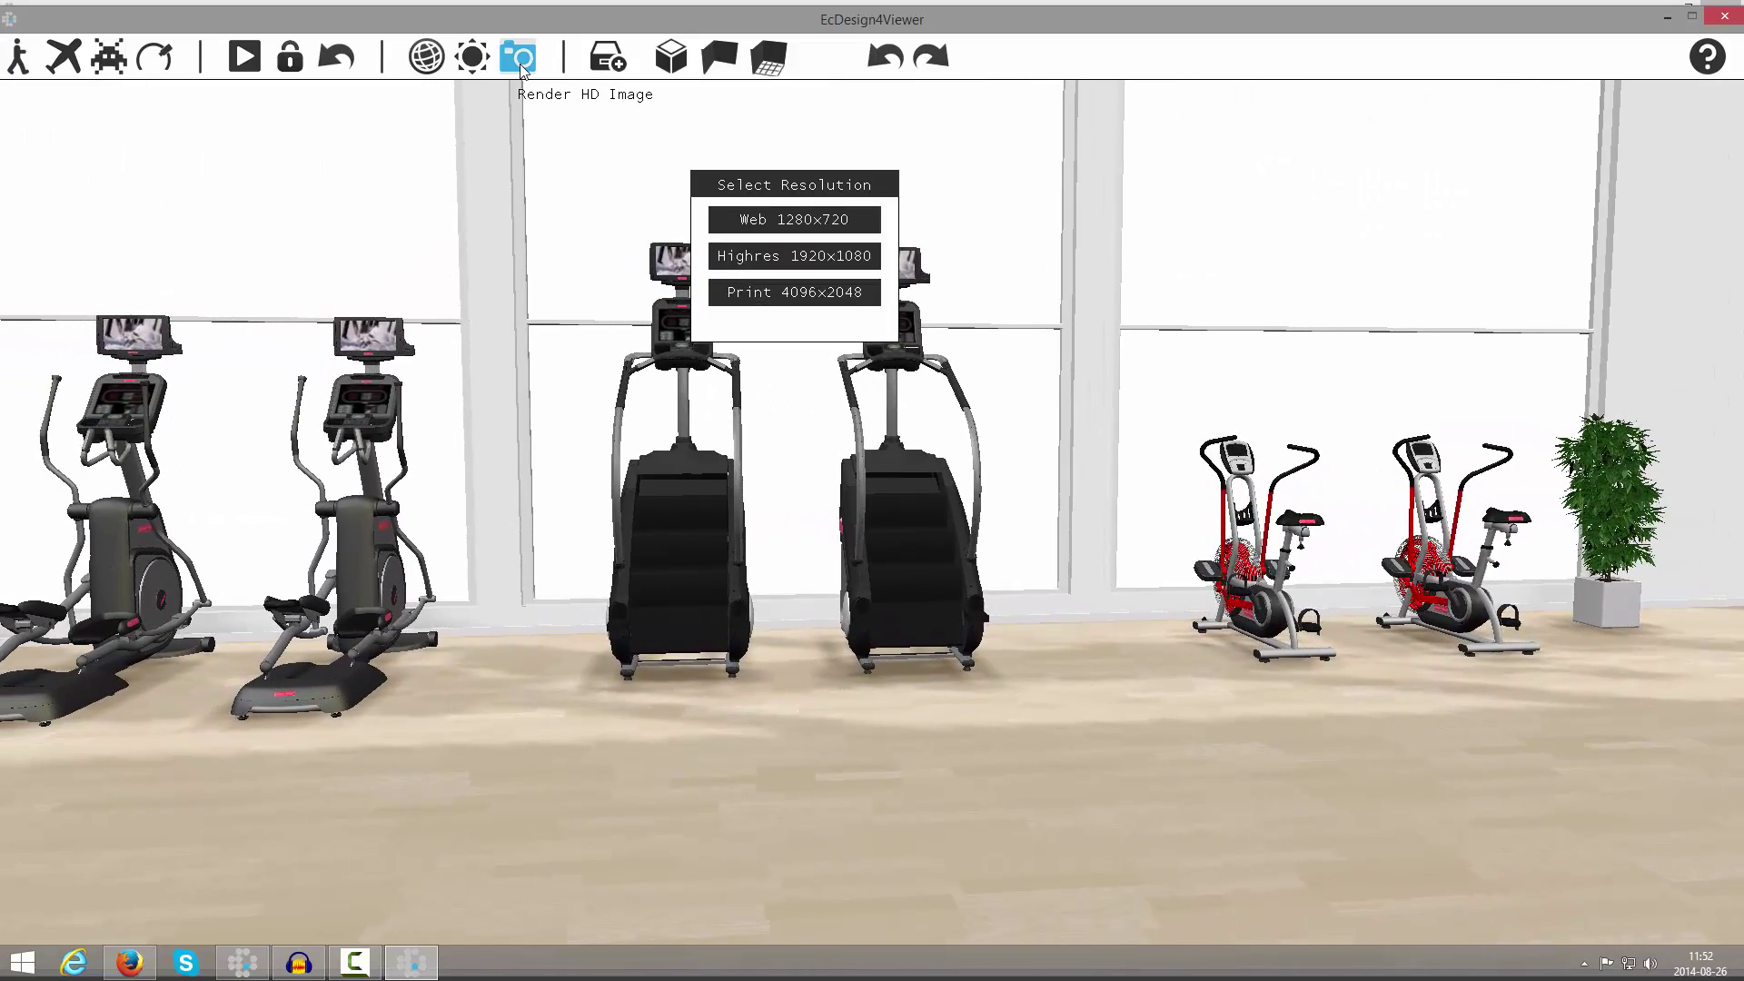
click(521, 64)
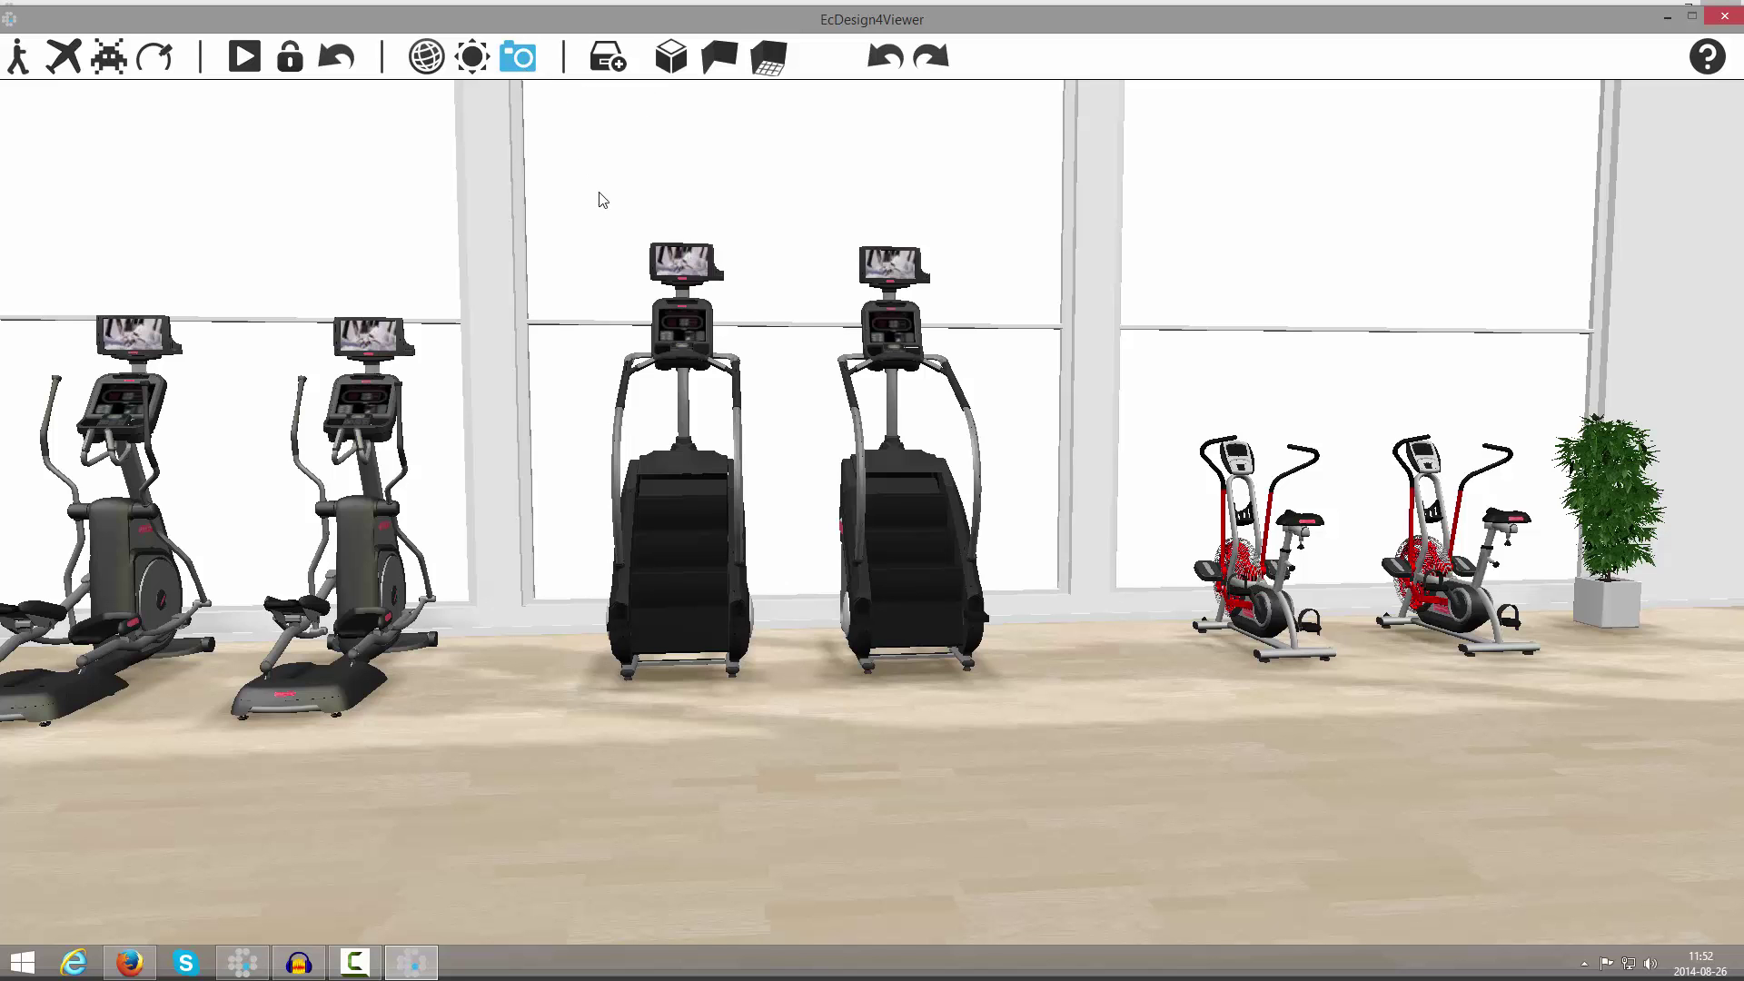
- Return to the plan, open the print preview, and select the drawing name and copyright text
click(1724, 15)
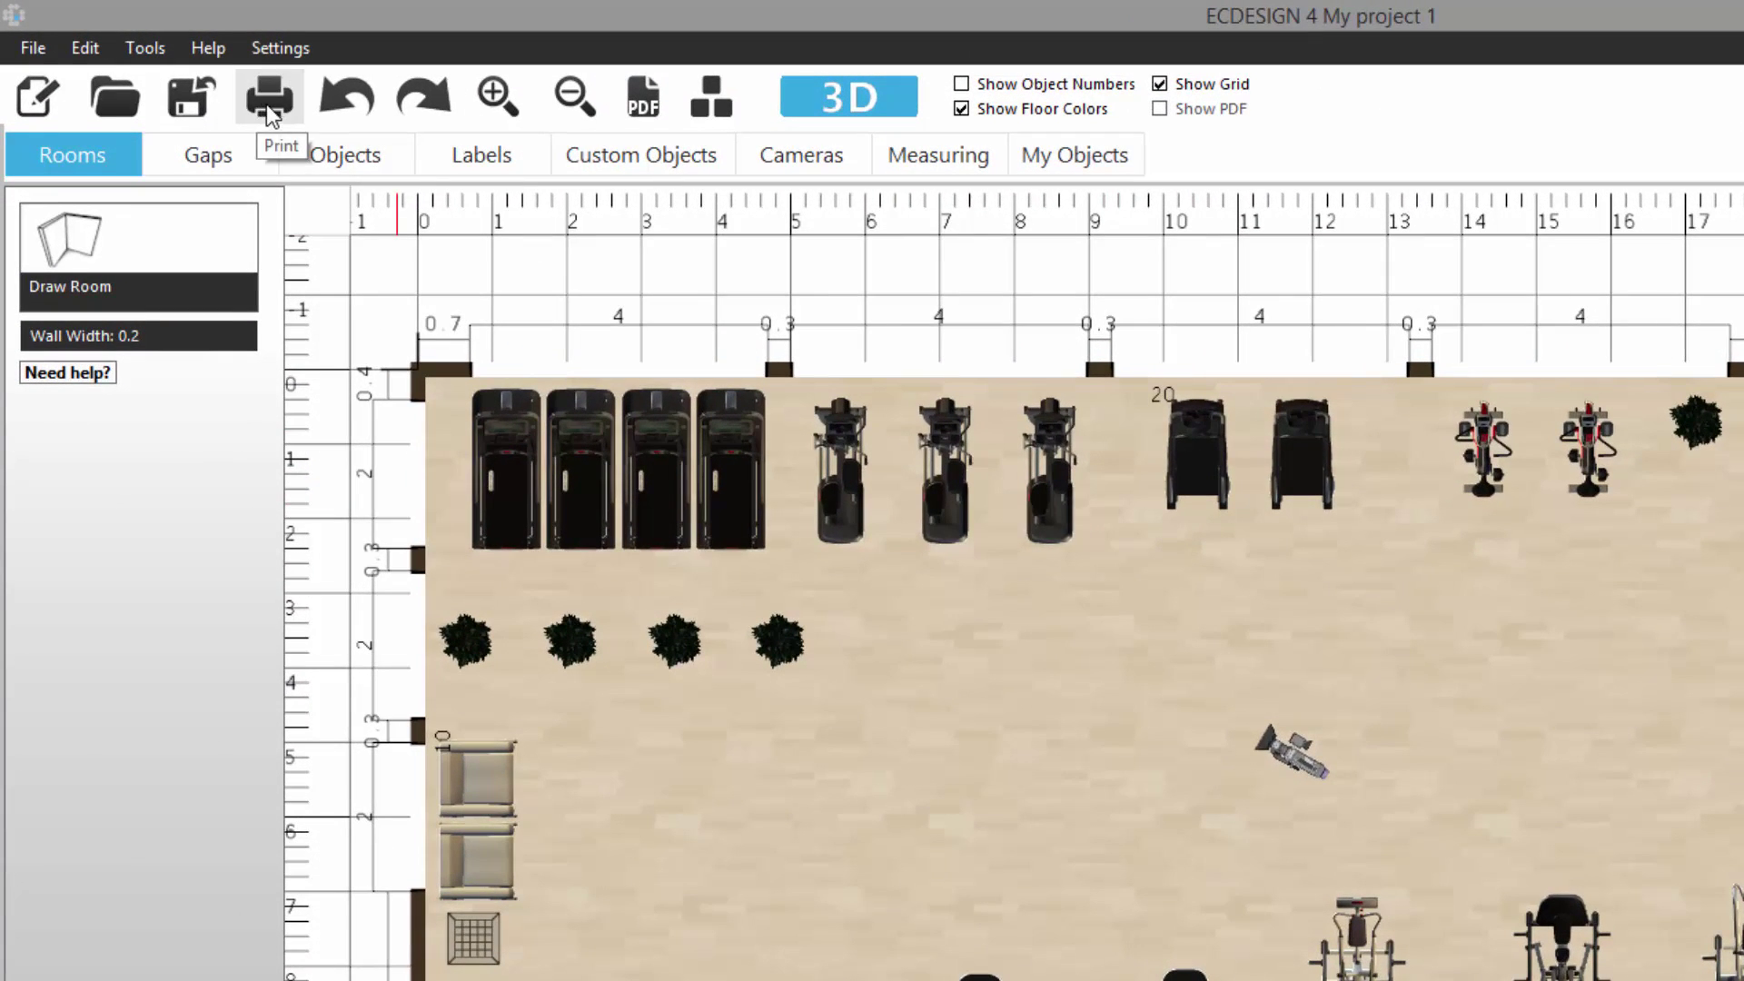
click(266, 105)
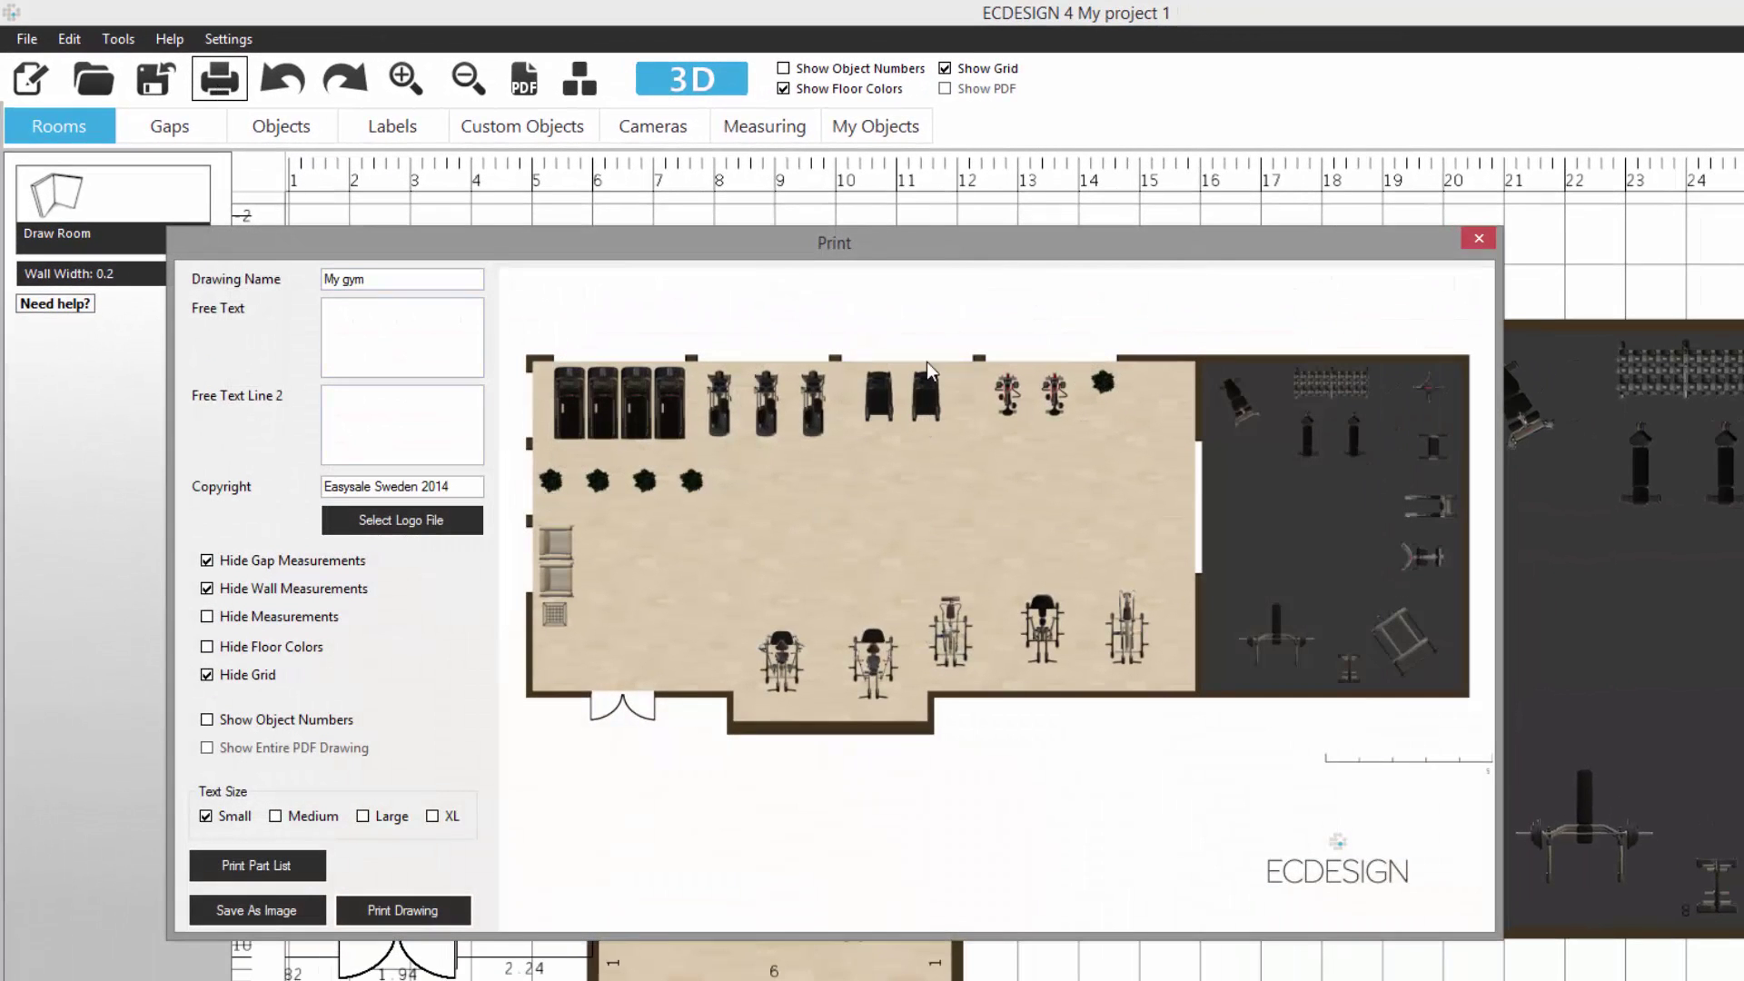
drag(389, 281, 315, 281)
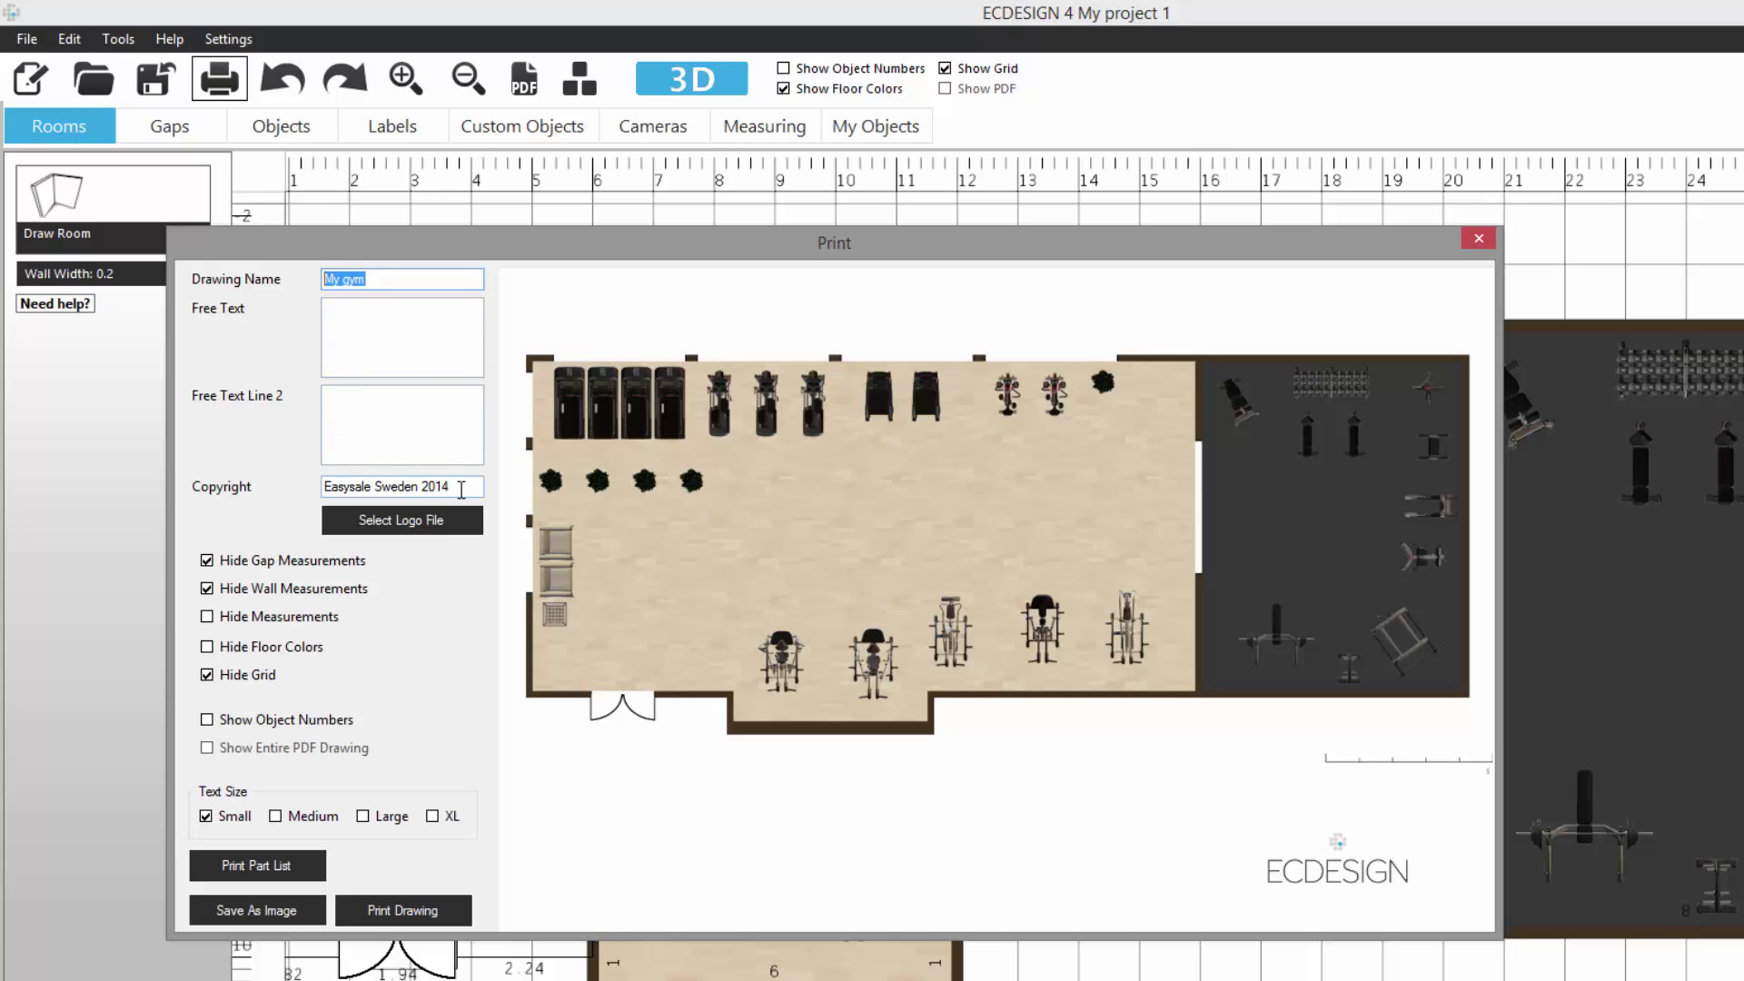
drag(459, 488, 301, 490)
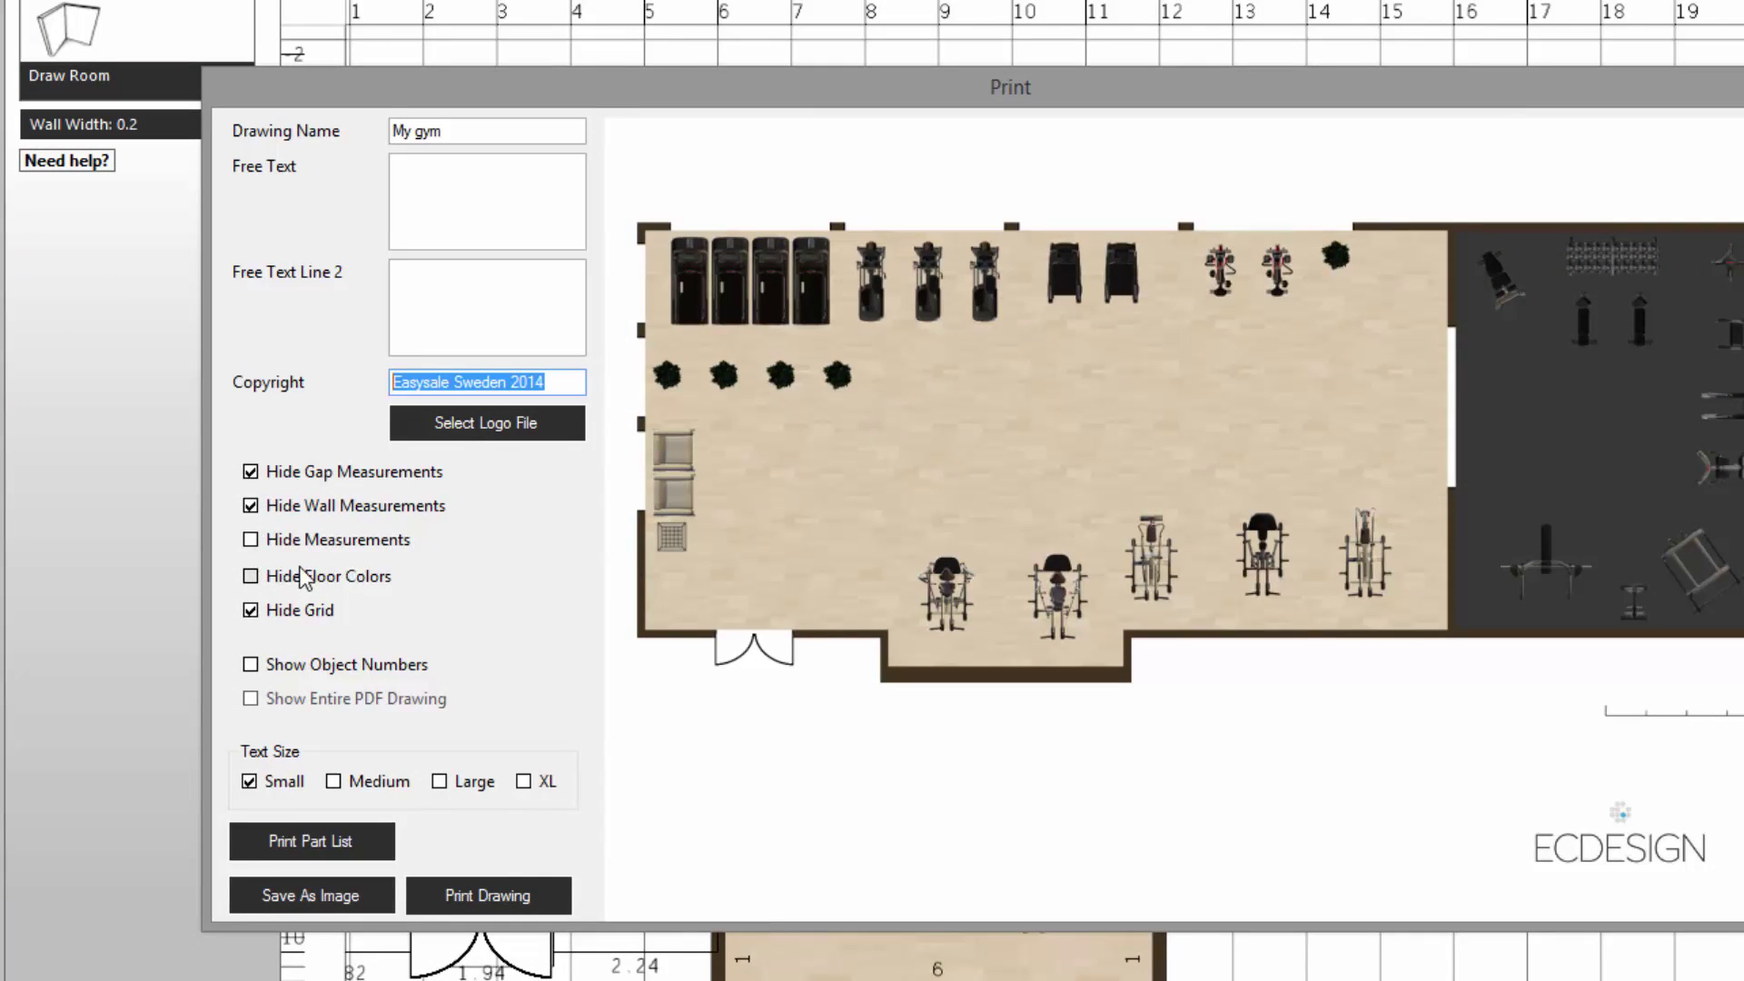
- Hide floor colours and show gap and wall measurements in the printout
click(250, 577)
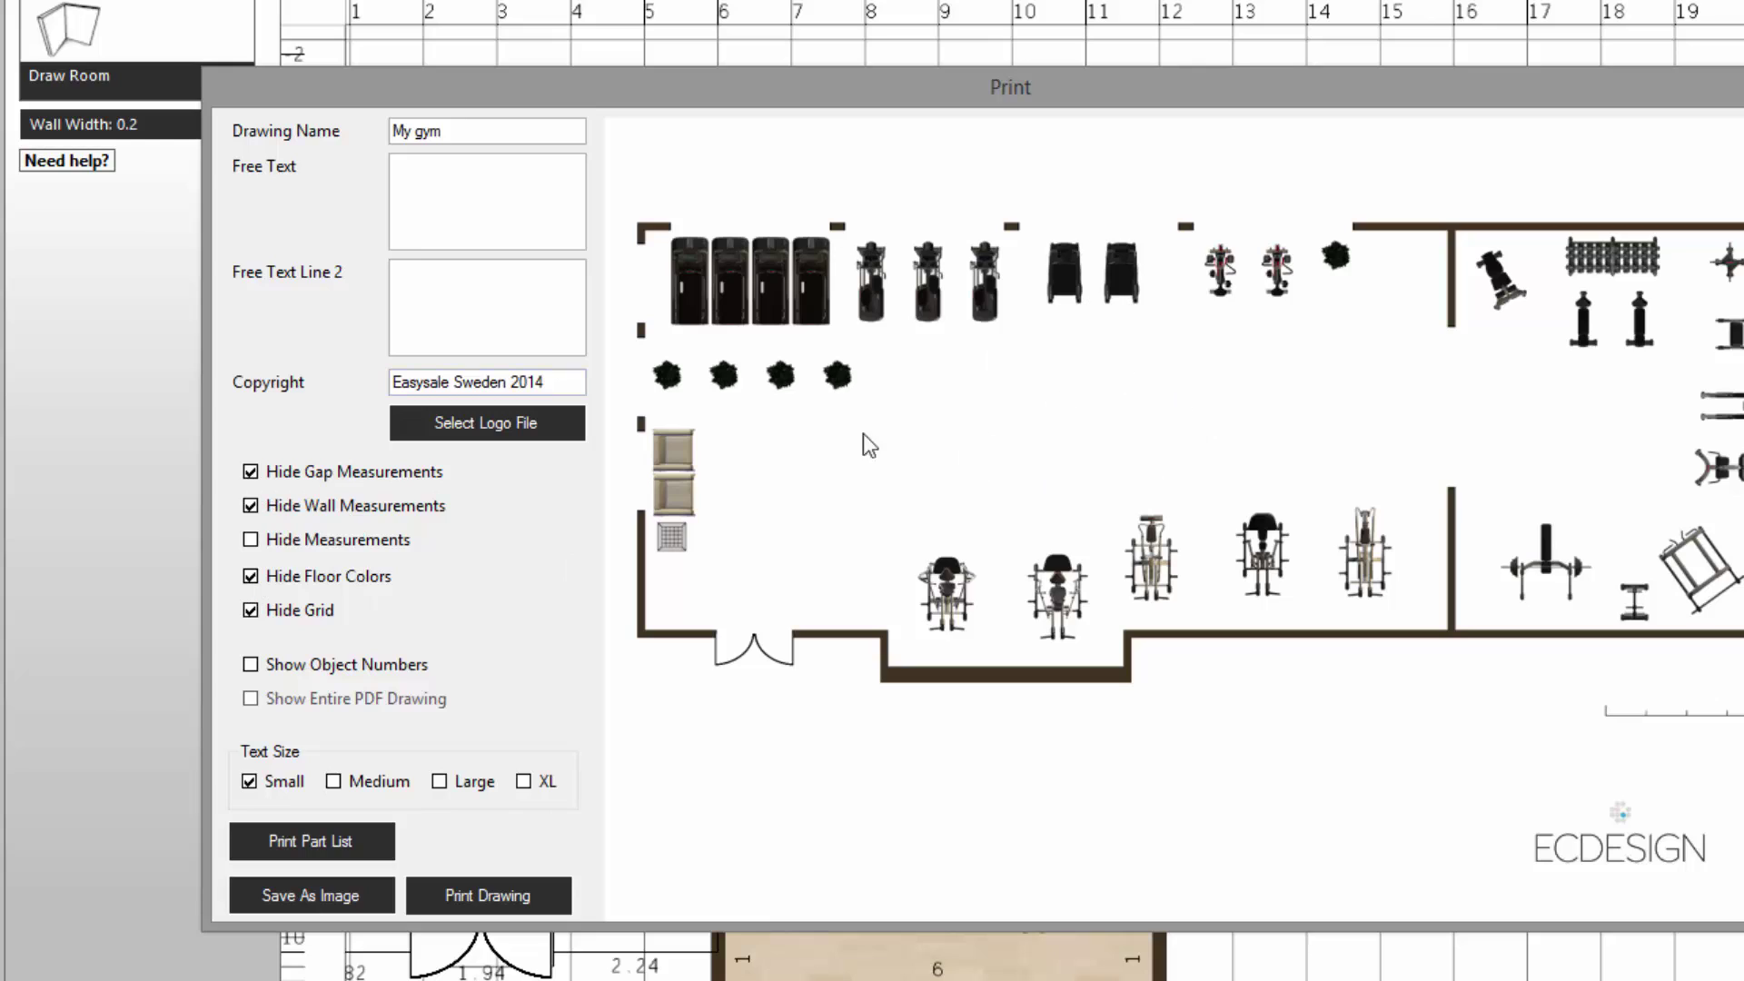
click(251, 472)
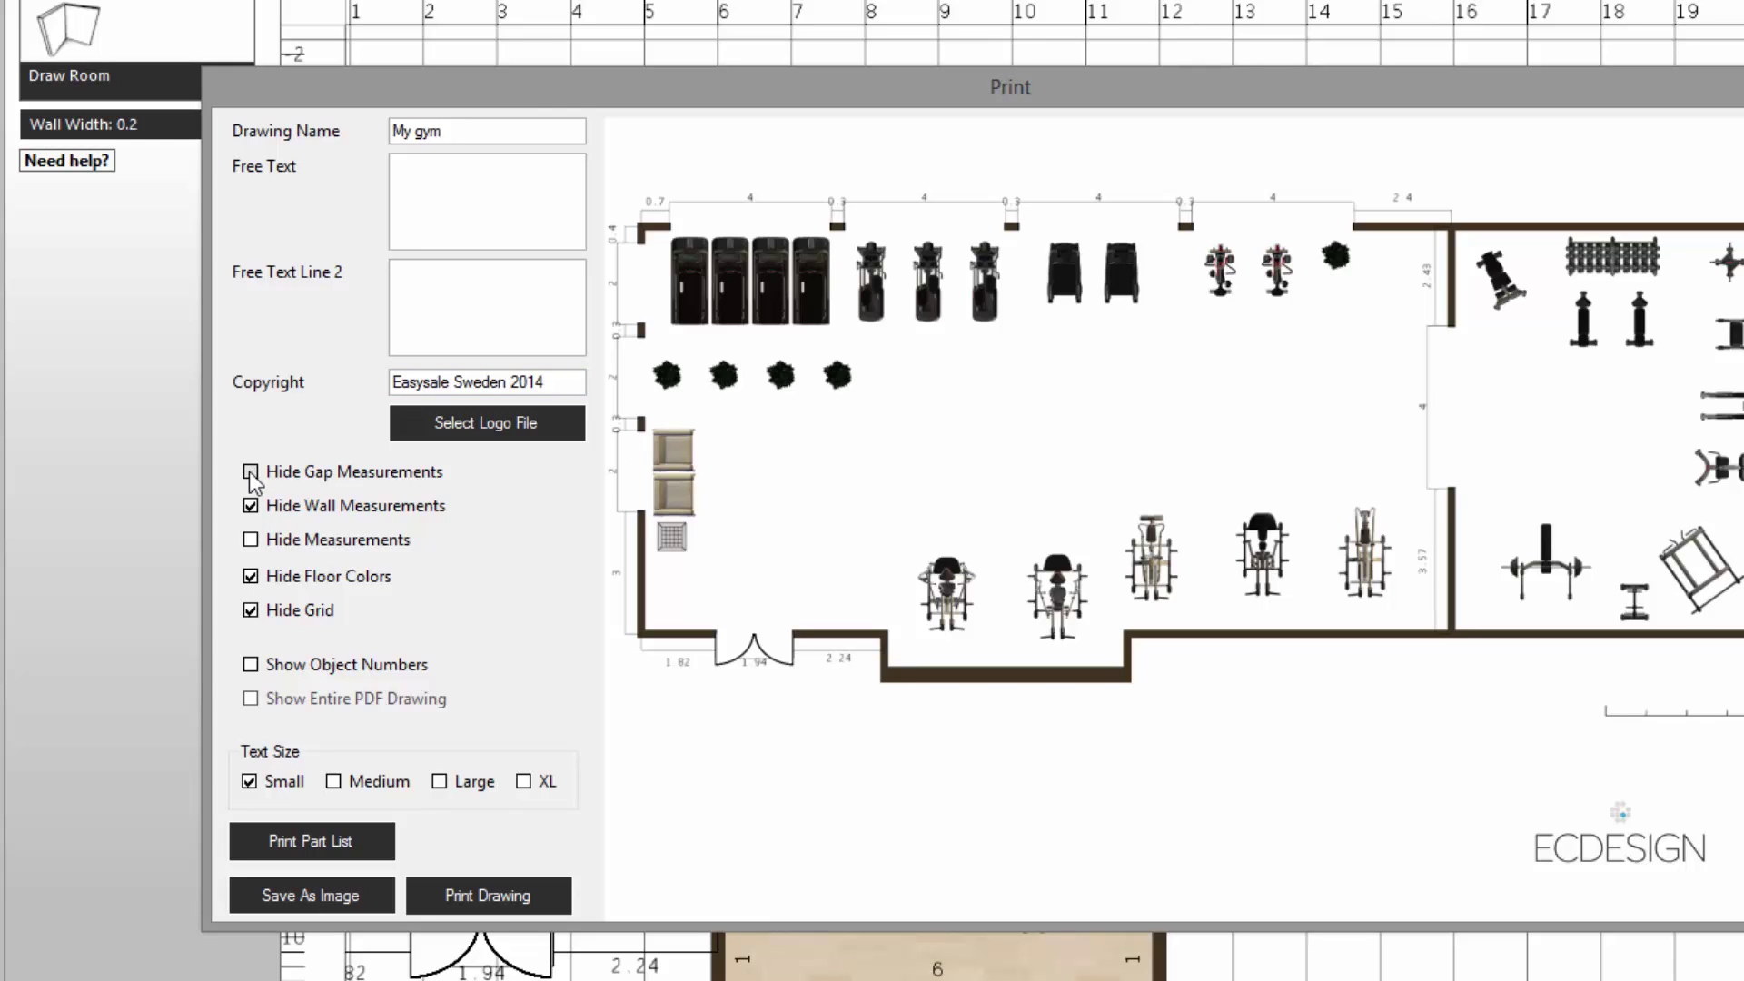
click(254, 510)
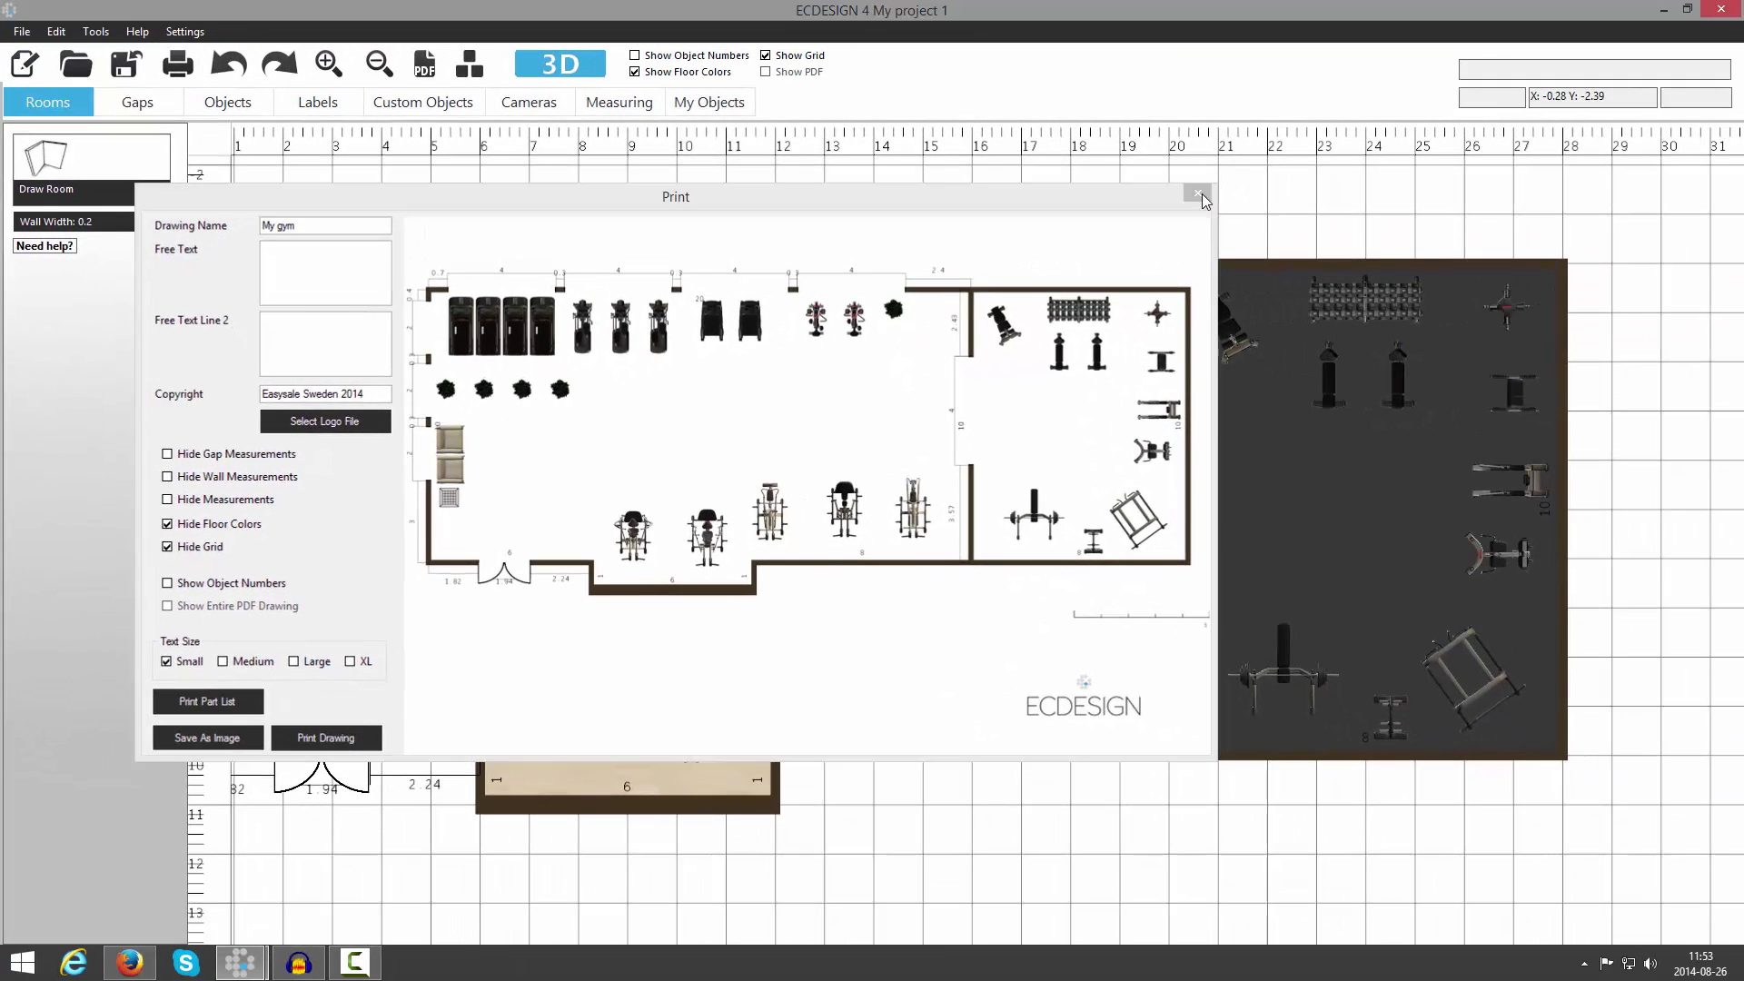
- Close the print setup and place a Medium-size 'Main Area' label beside the armchairs
click(1199, 195)
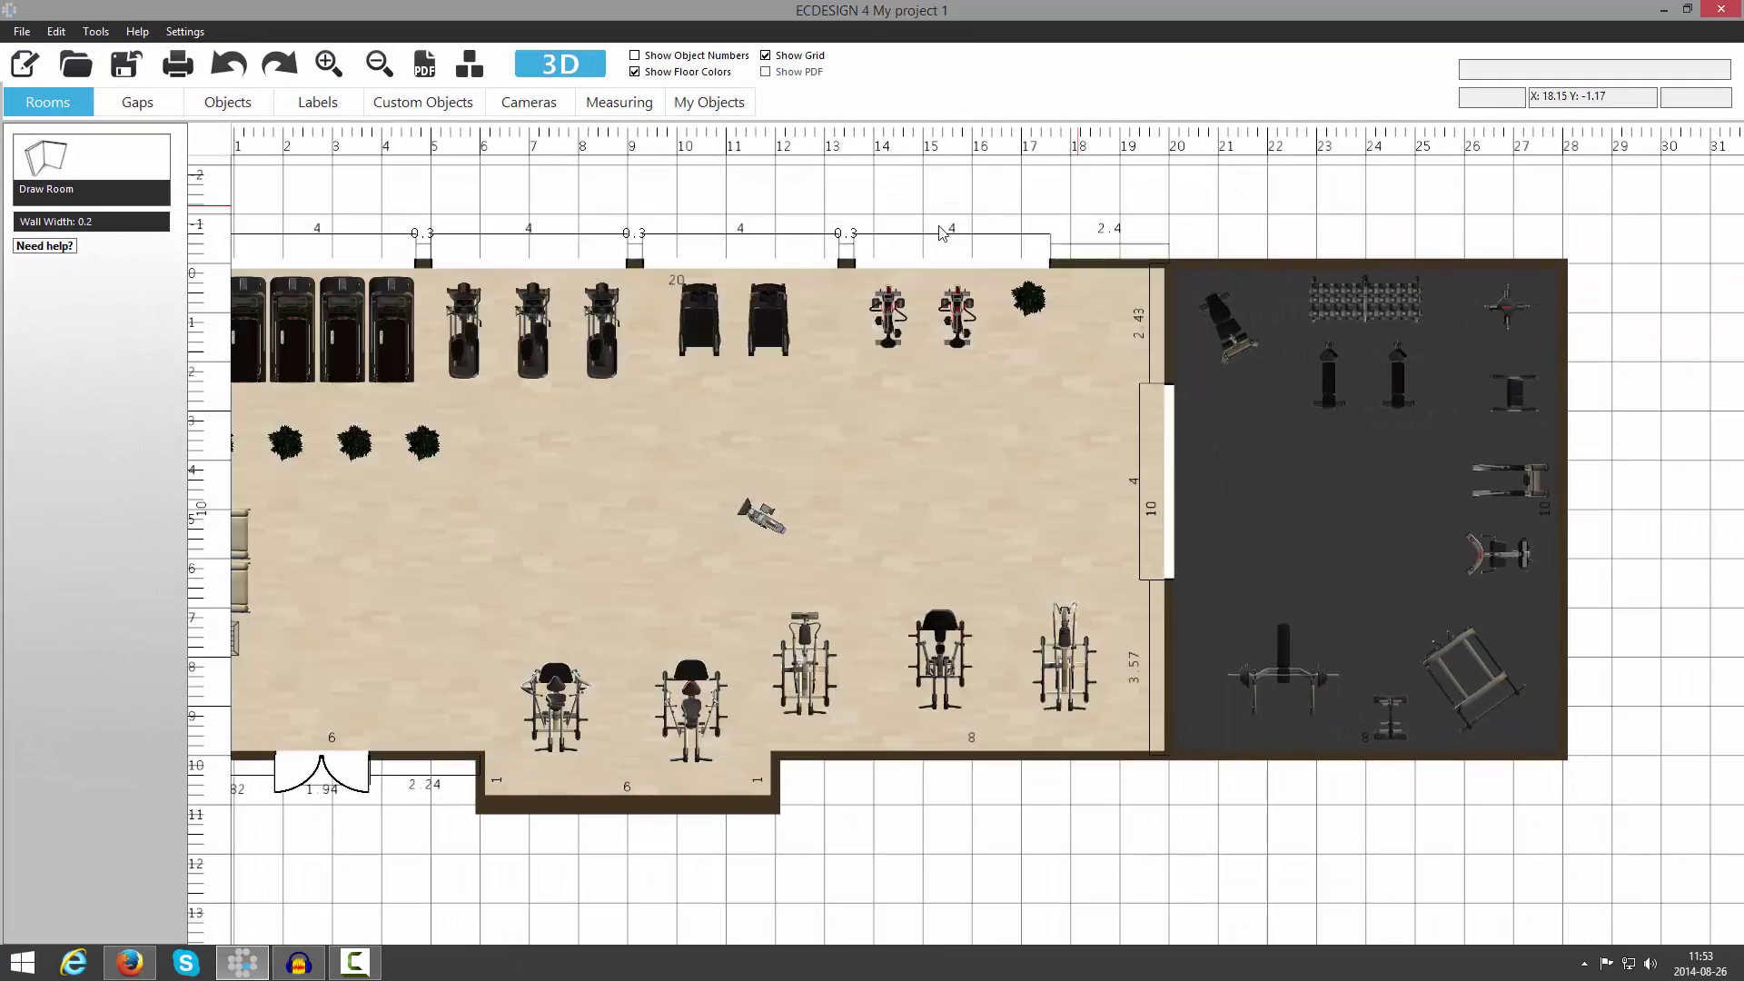
drag(772, 383, 916, 378)
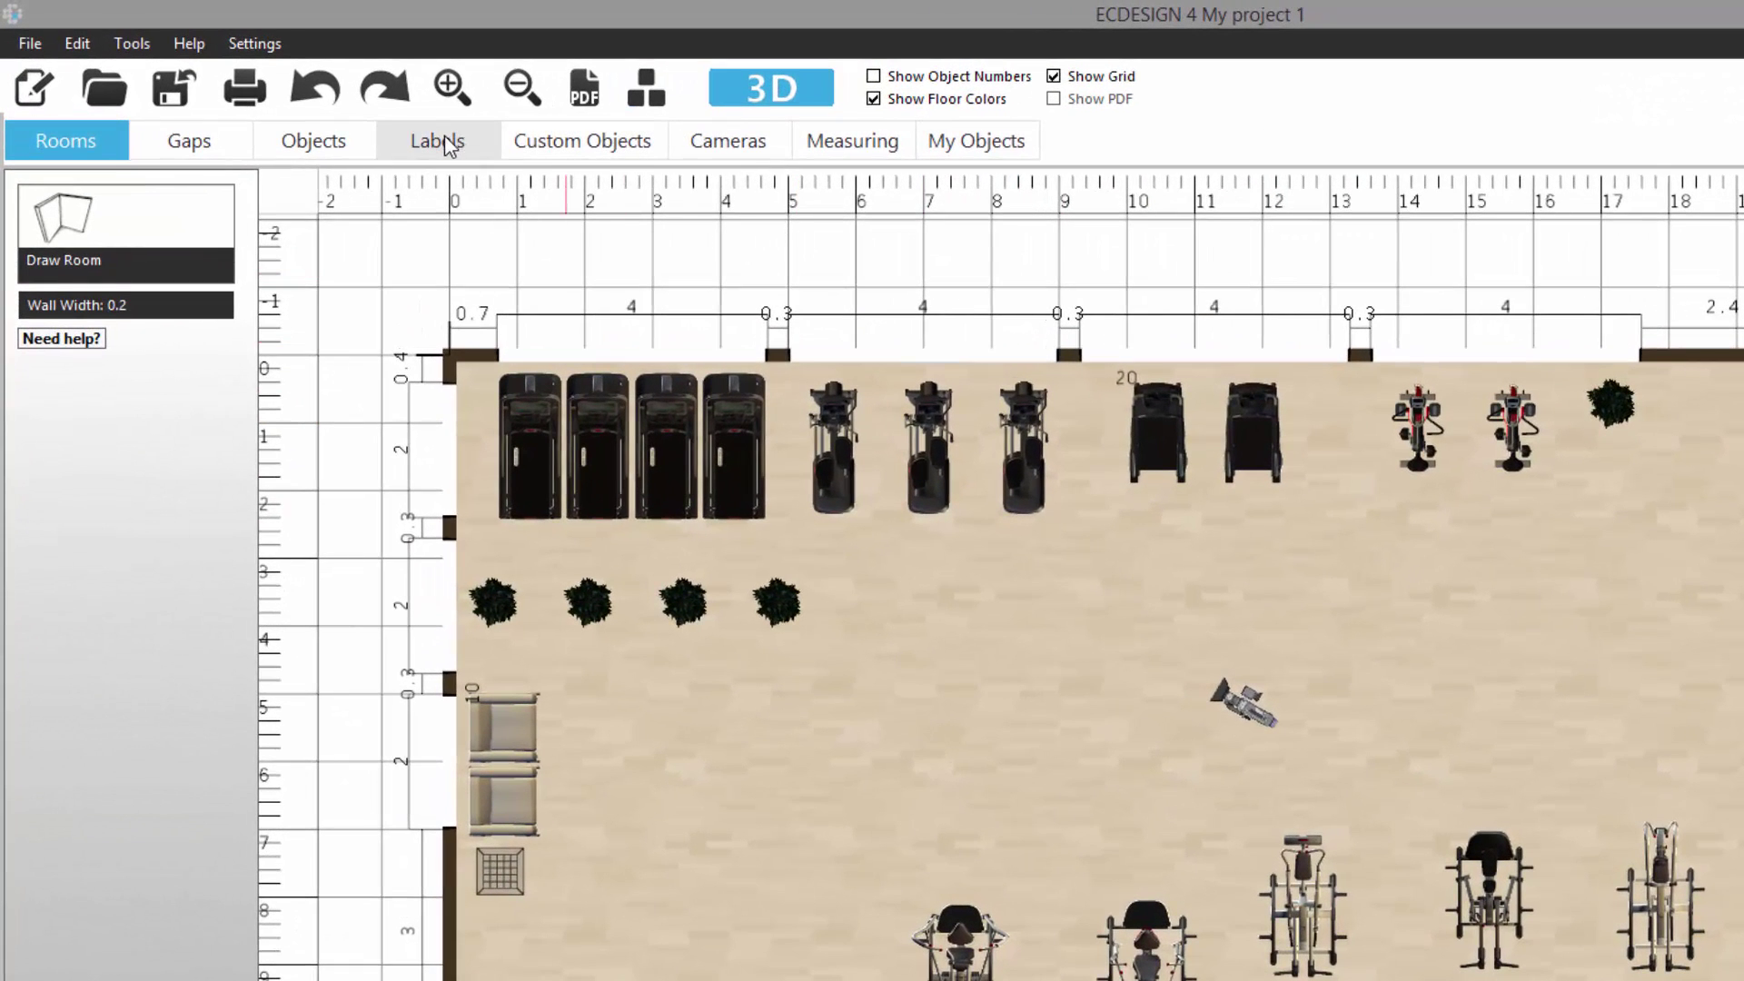
click(449, 147)
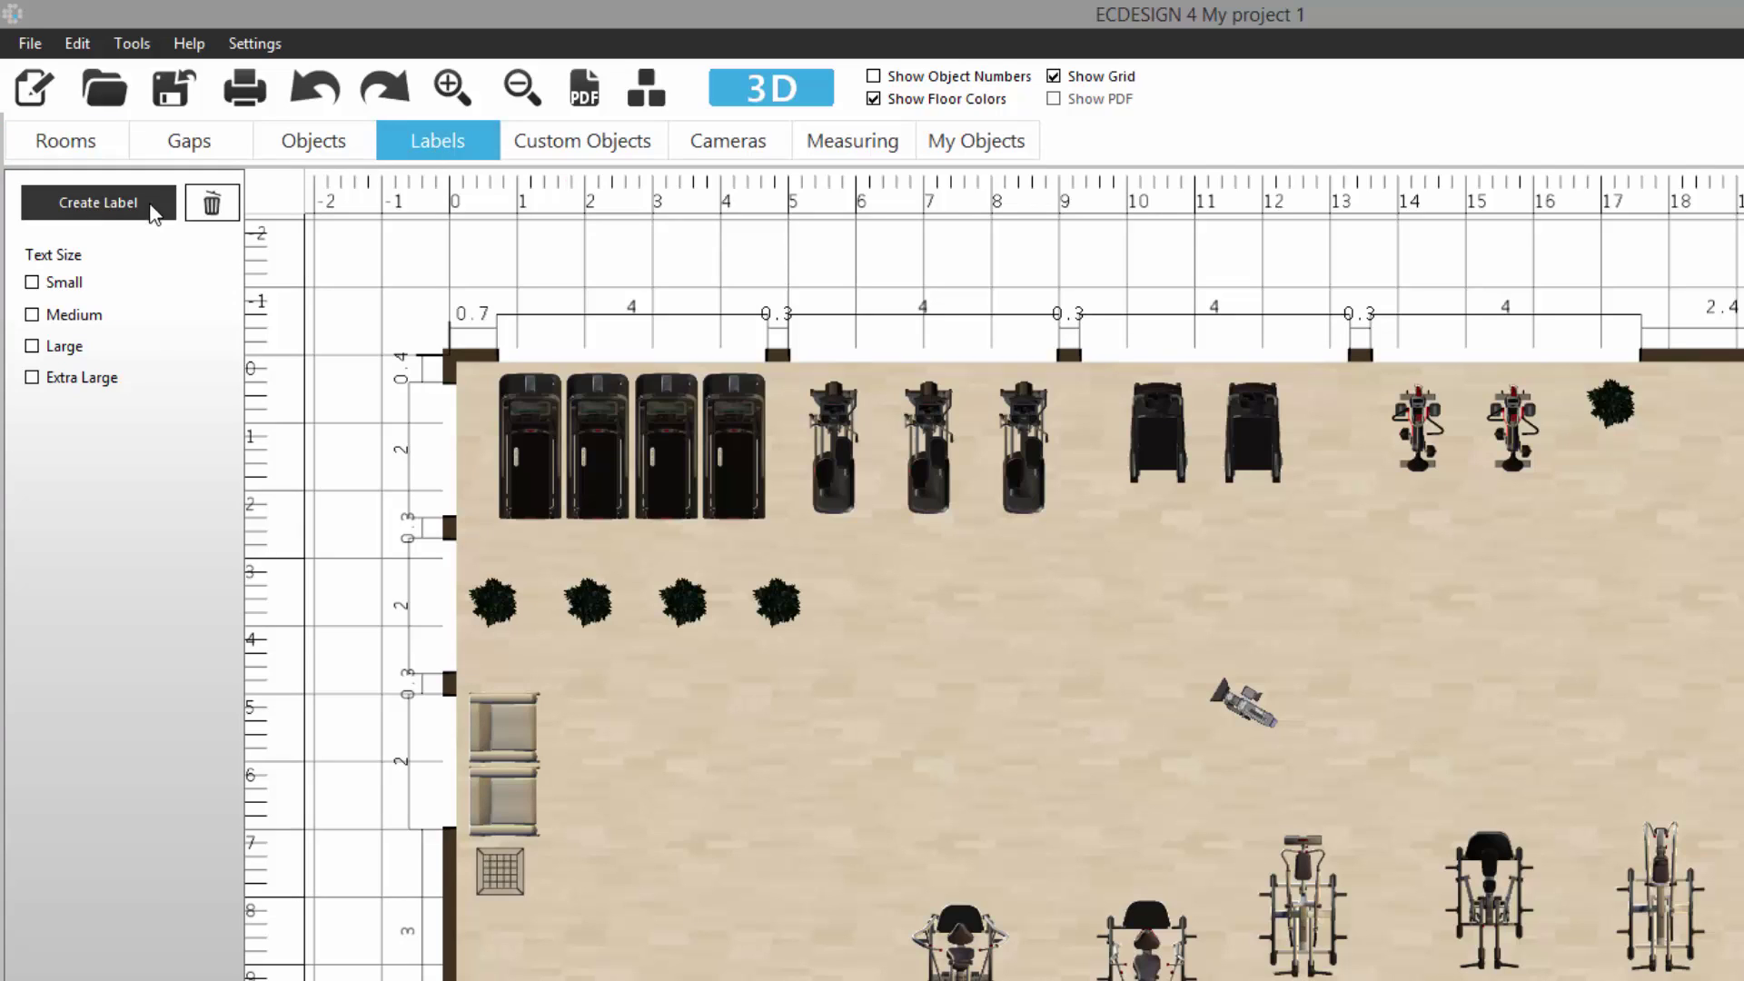
click(92, 205)
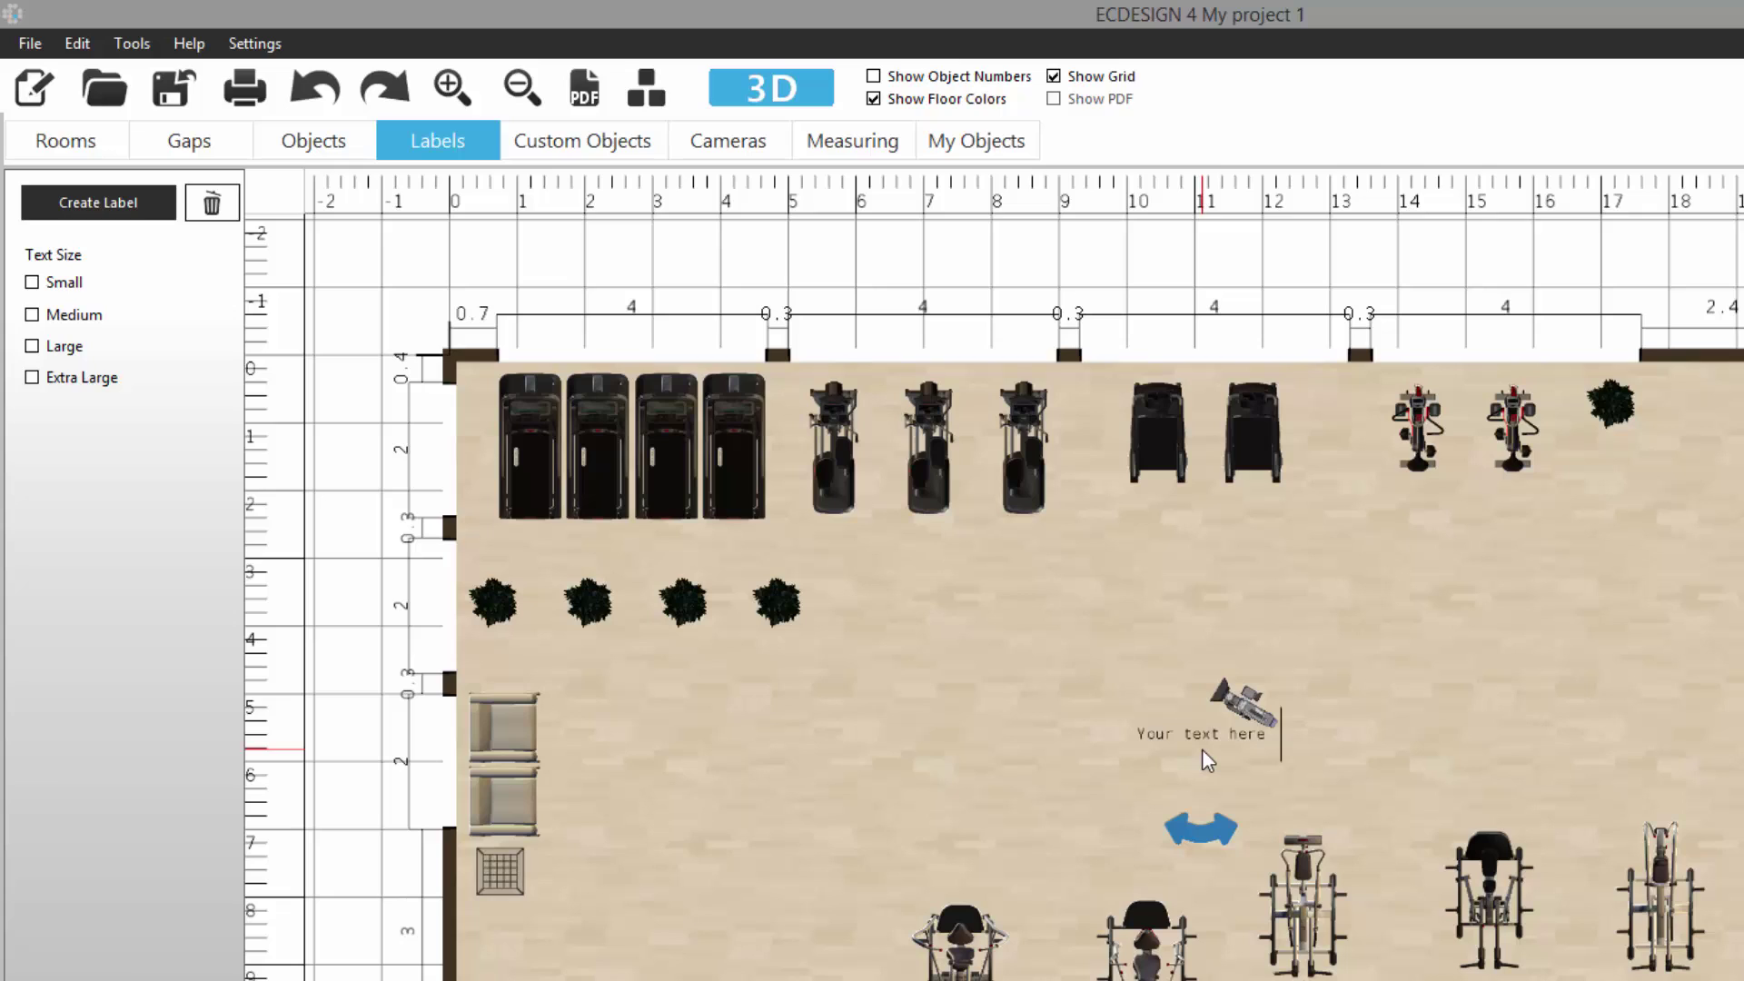
text(Main Area)
drag(1186, 740, 868, 692)
click(33, 347)
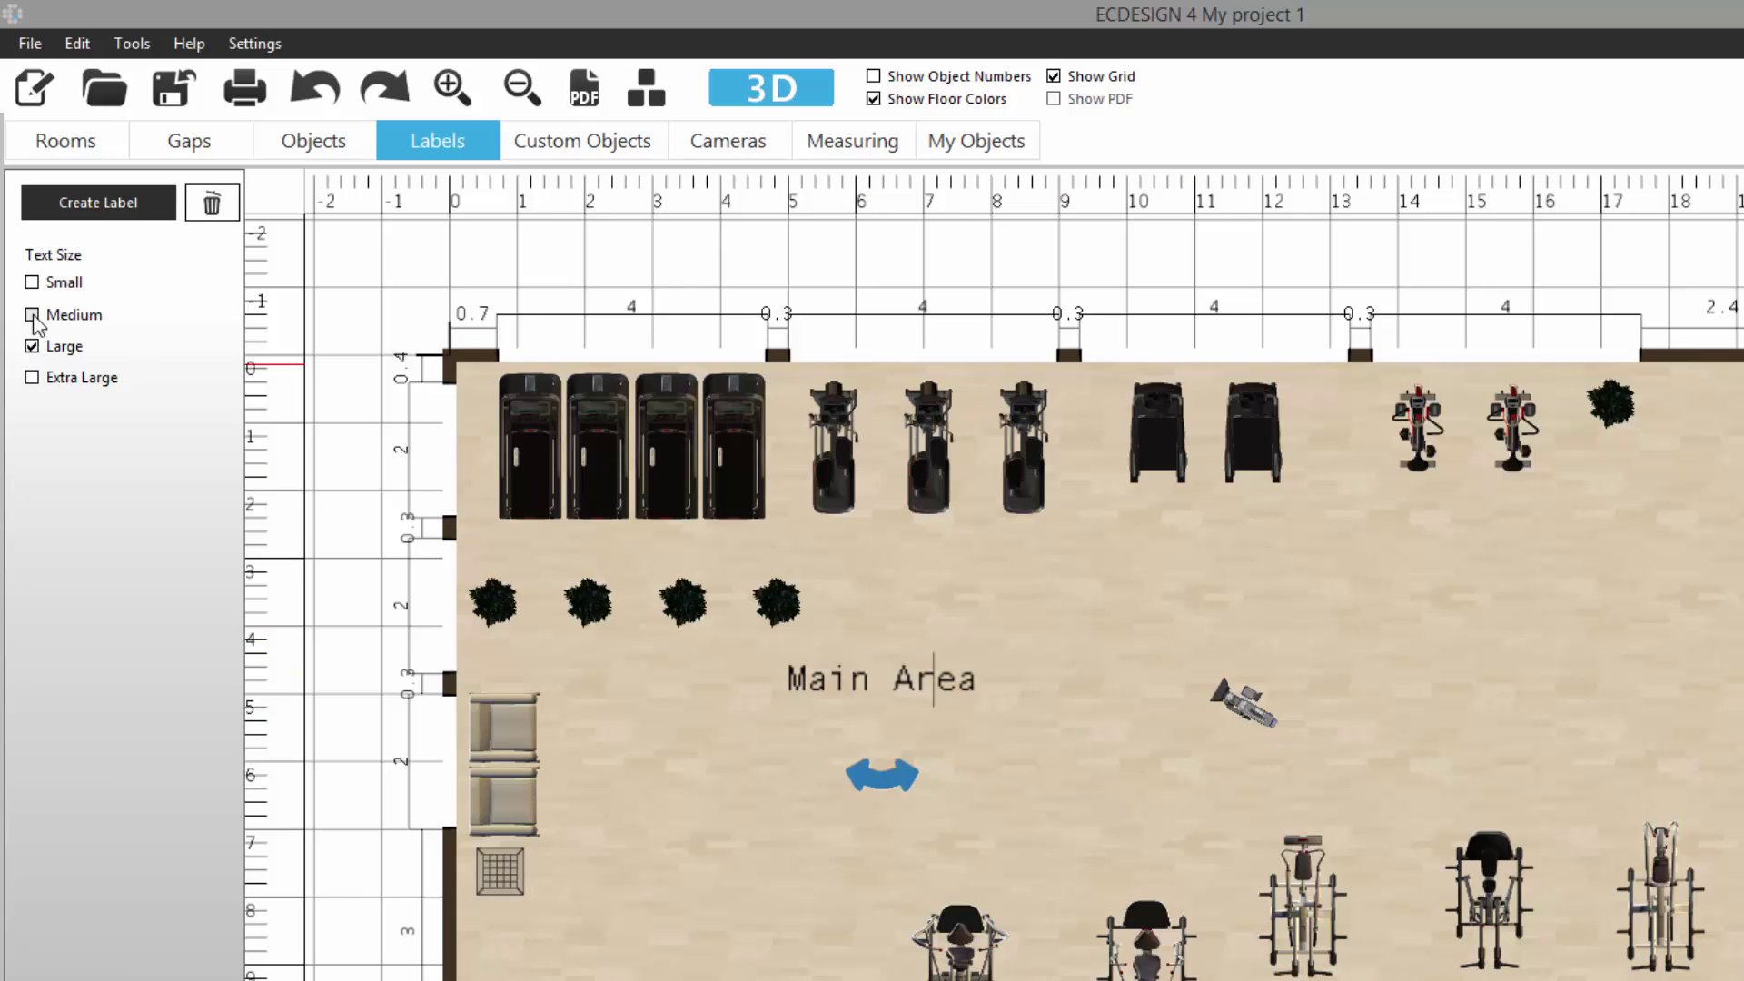
click(32, 315)
drag(864, 693, 684, 750)
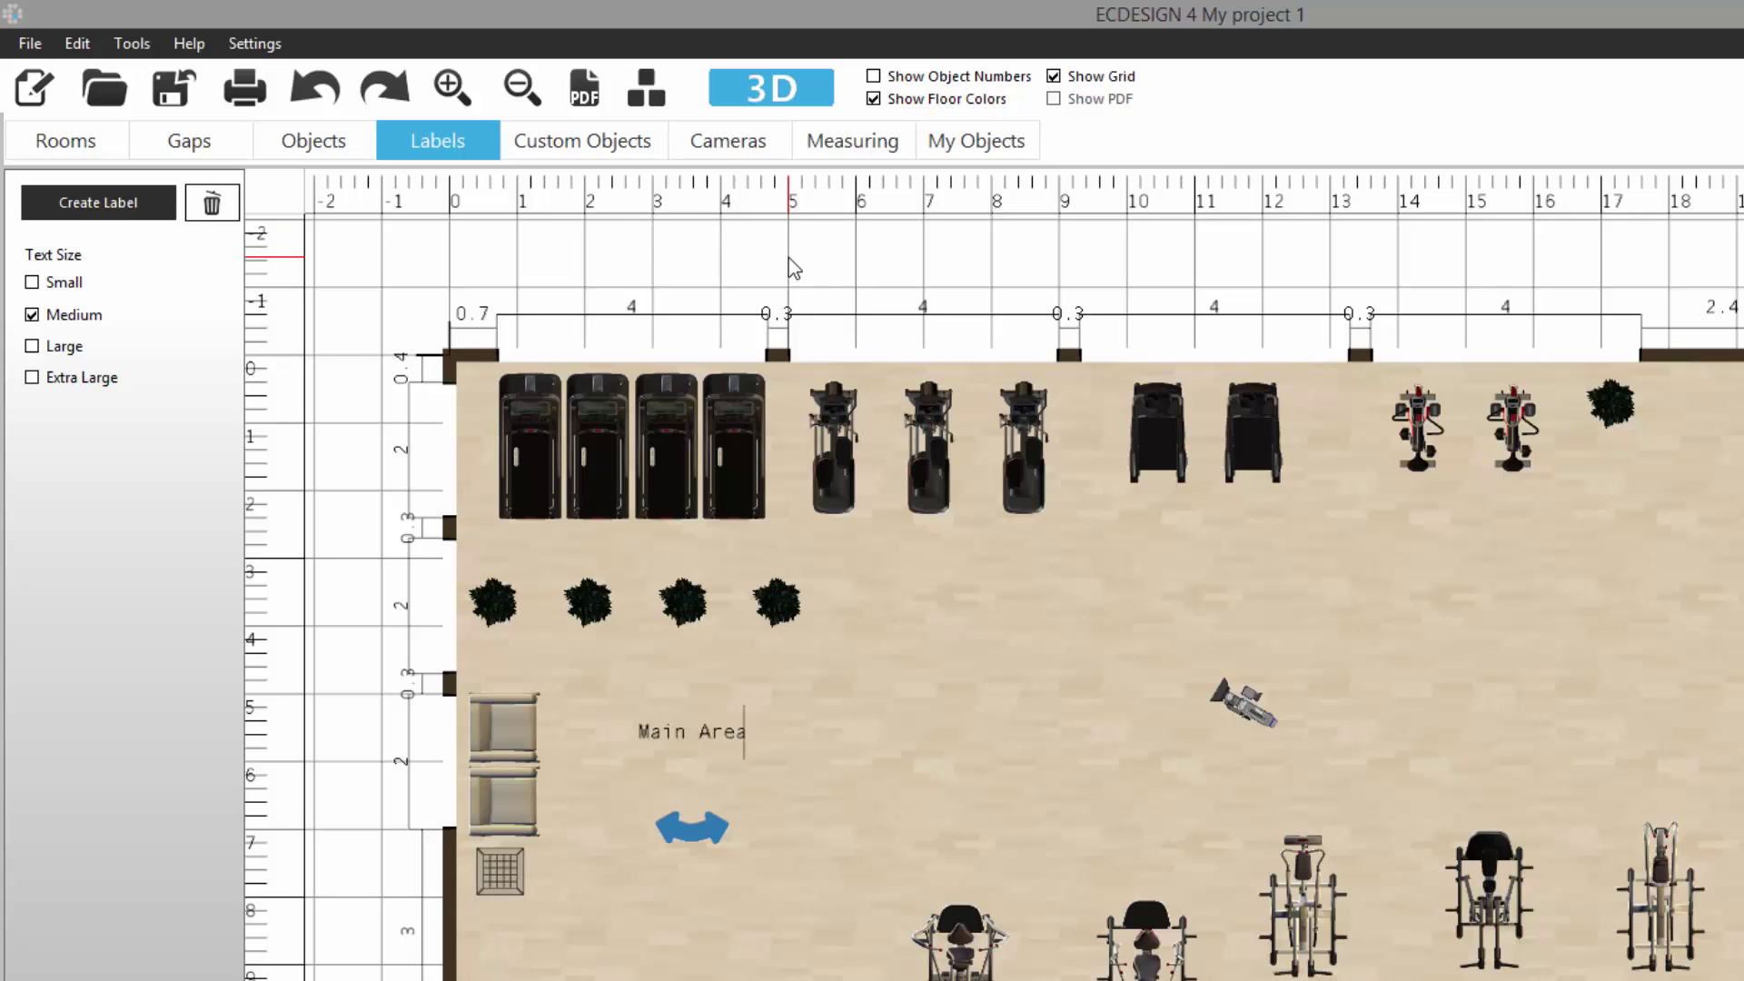
- Turn on object numbers, finish the Main Area label, and place number 4 below the cross-trainers
click(875, 78)
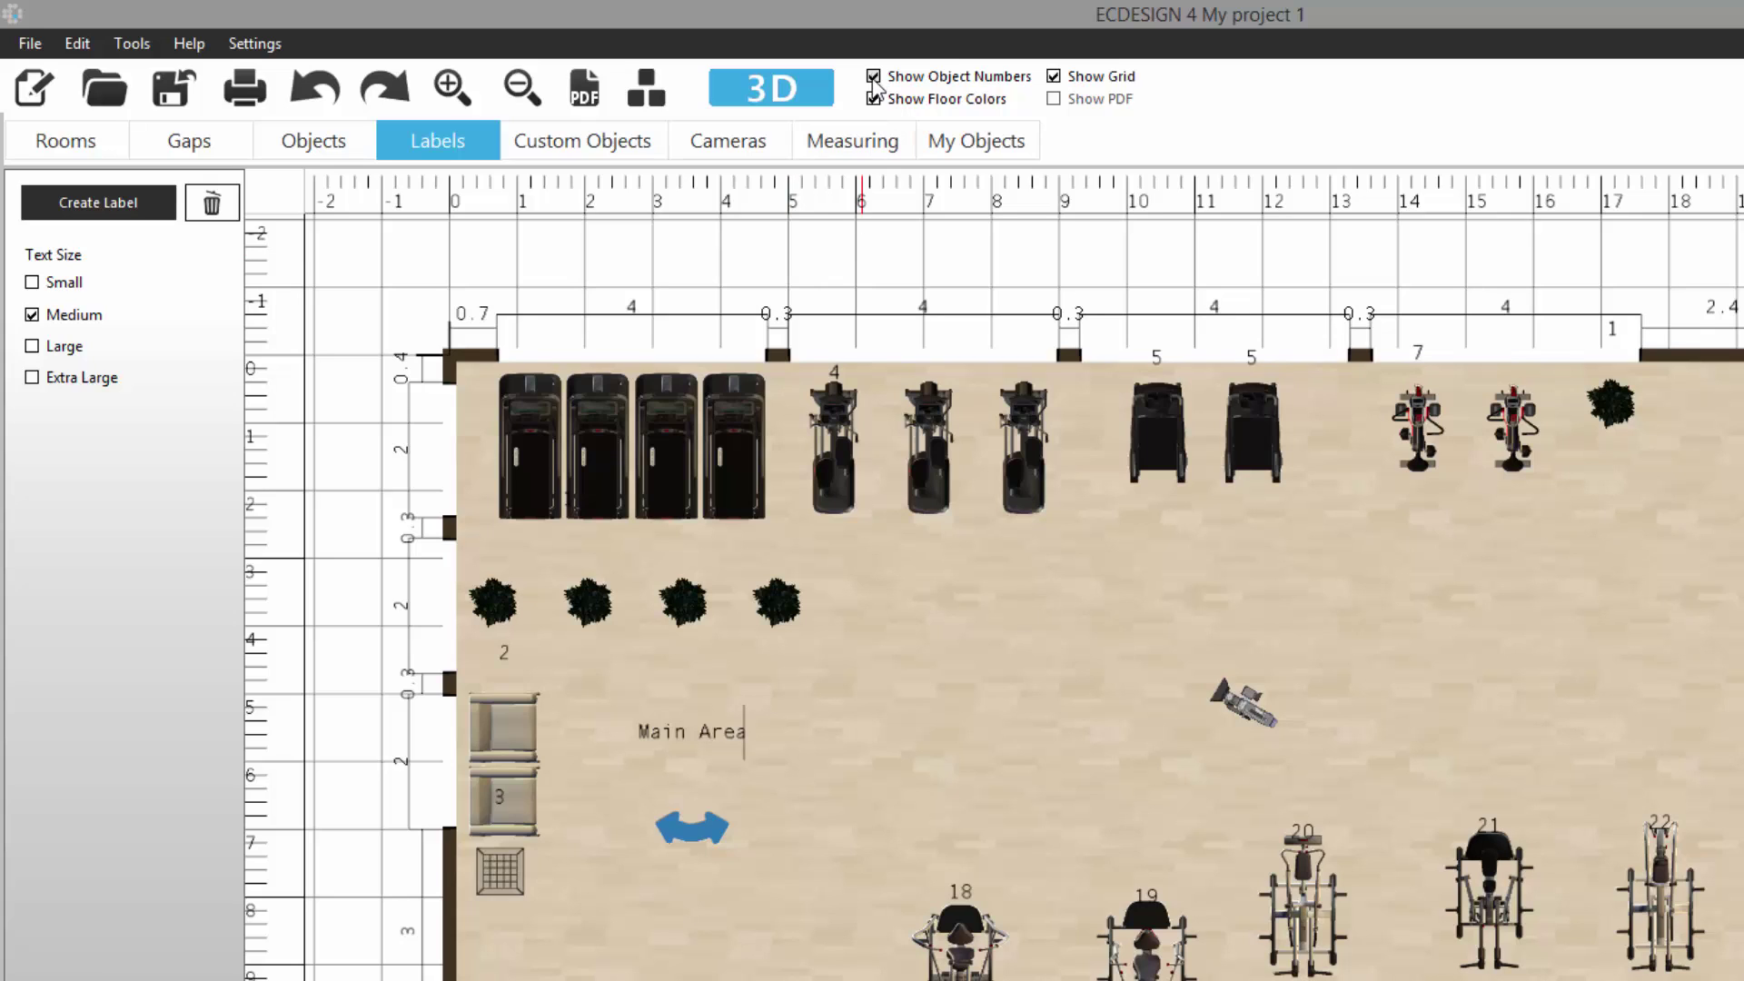
click(509, 660)
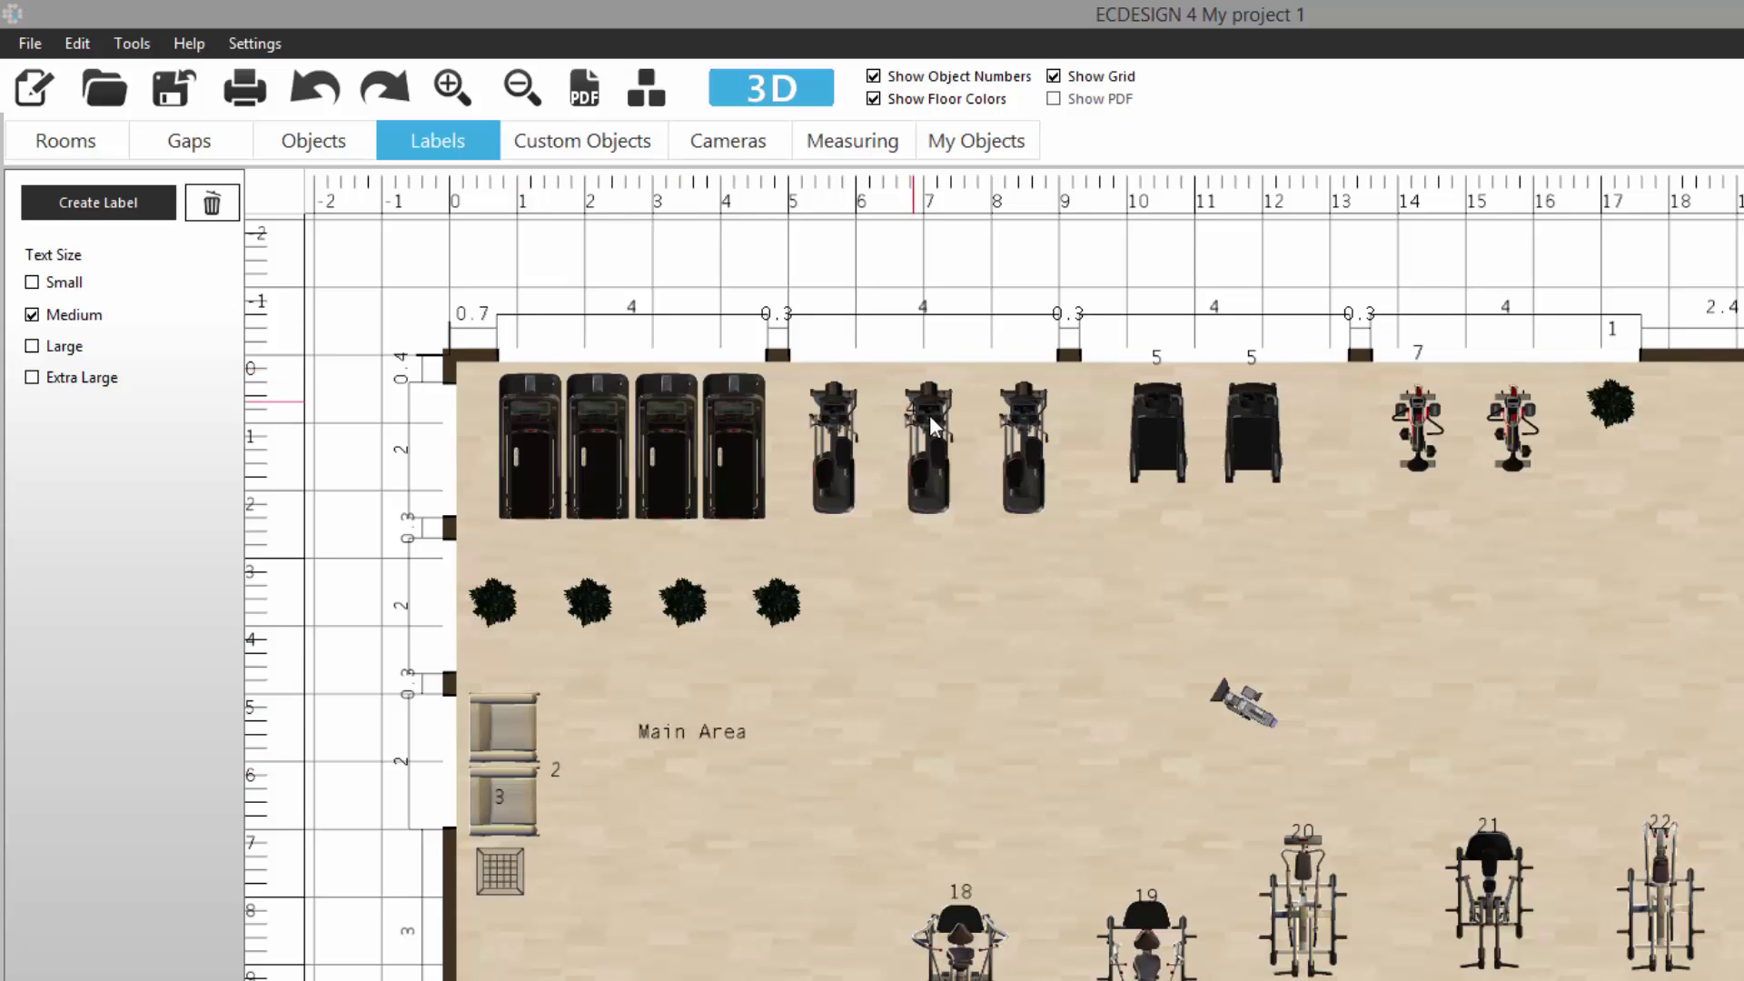
click(923, 536)
text(4)
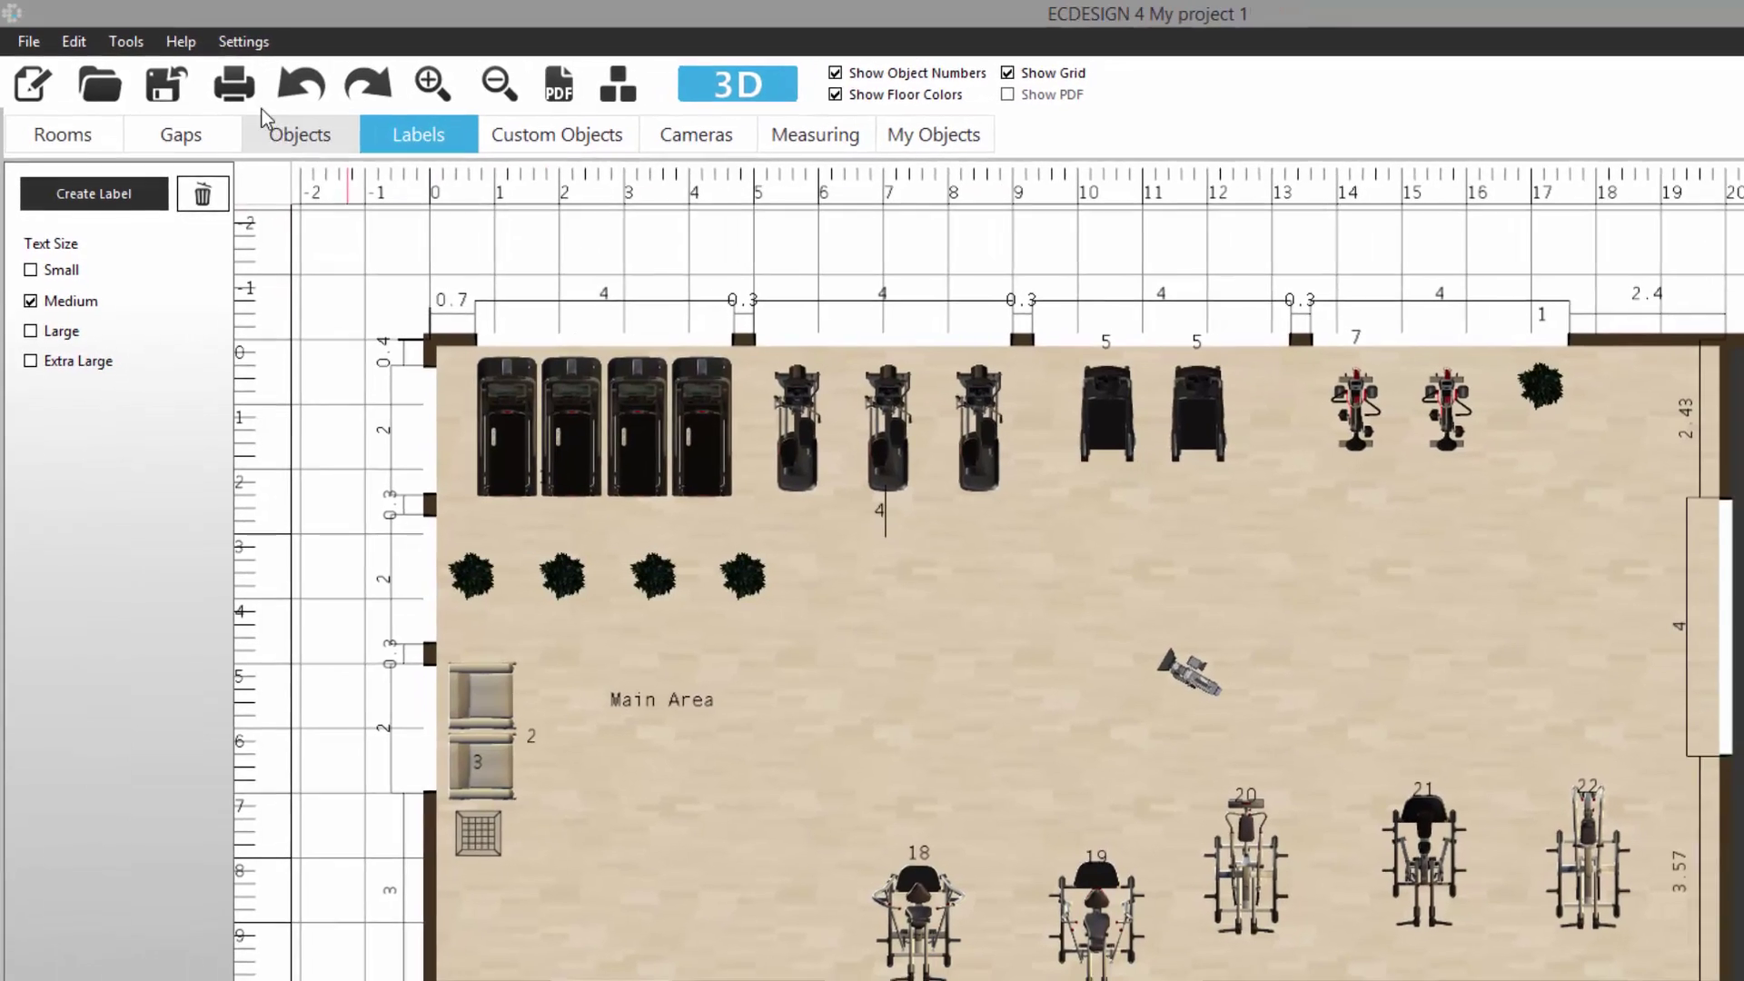
- Set the printout to show object numbers in Medium text with gap and wall measurements hidden
click(232, 85)
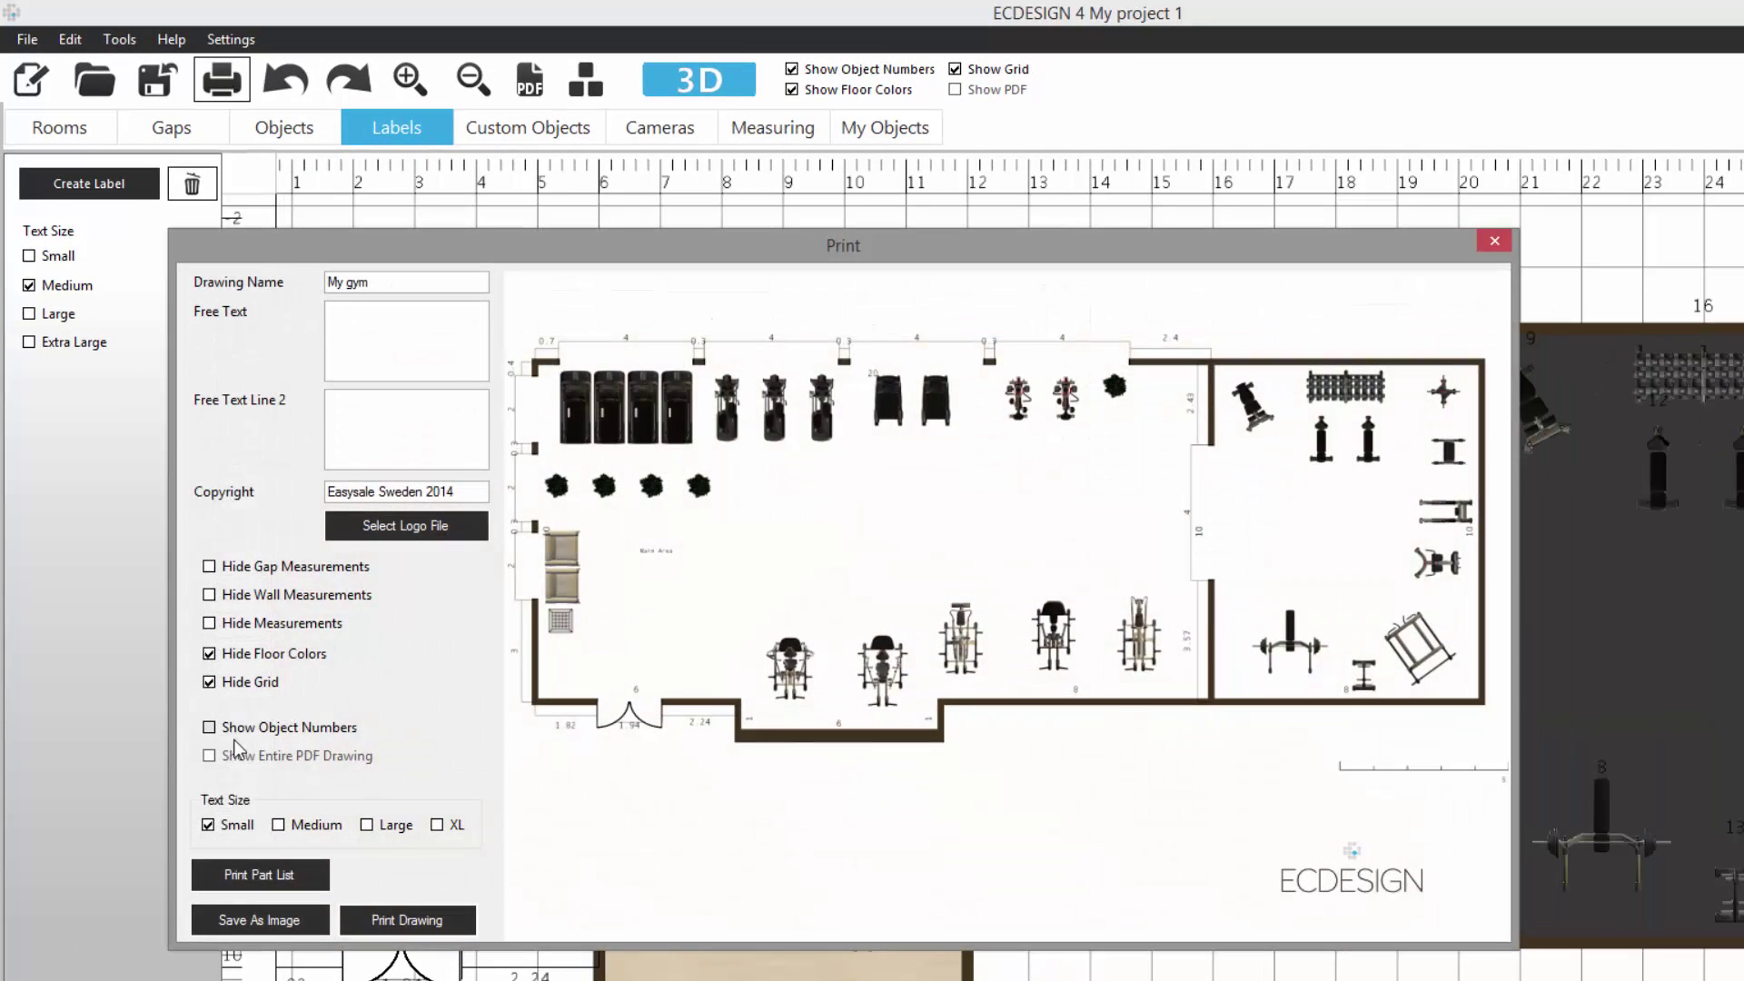
click(210, 727)
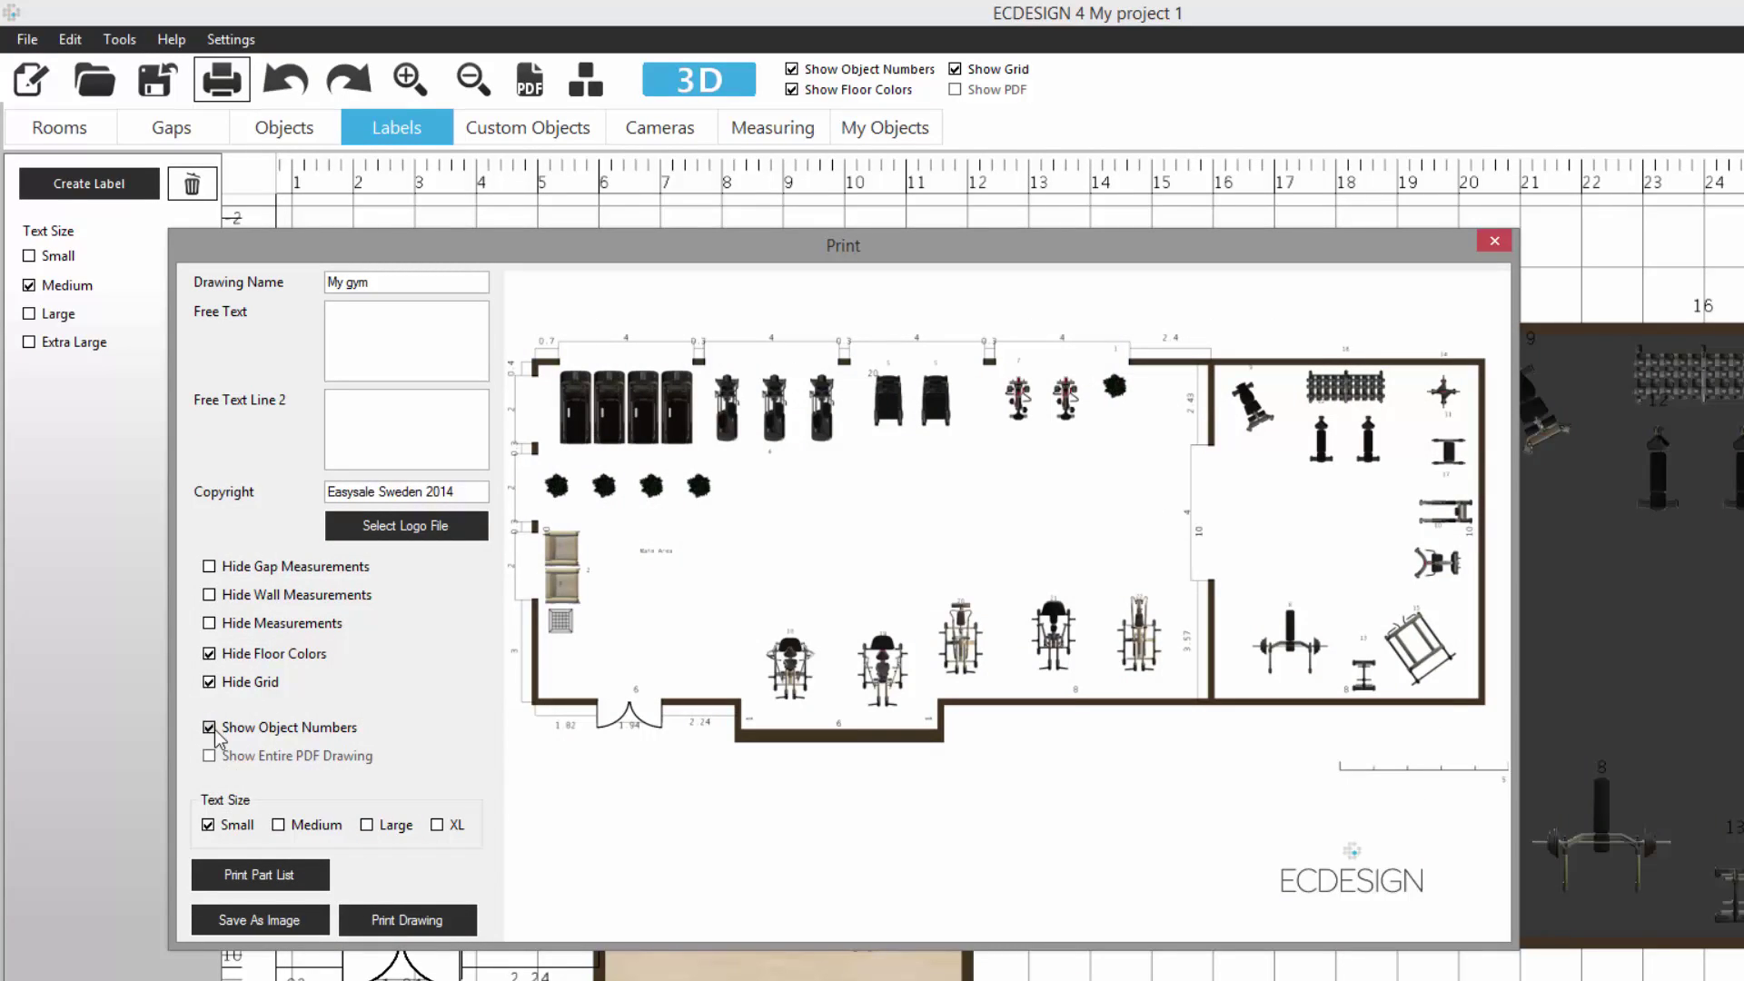
click(279, 825)
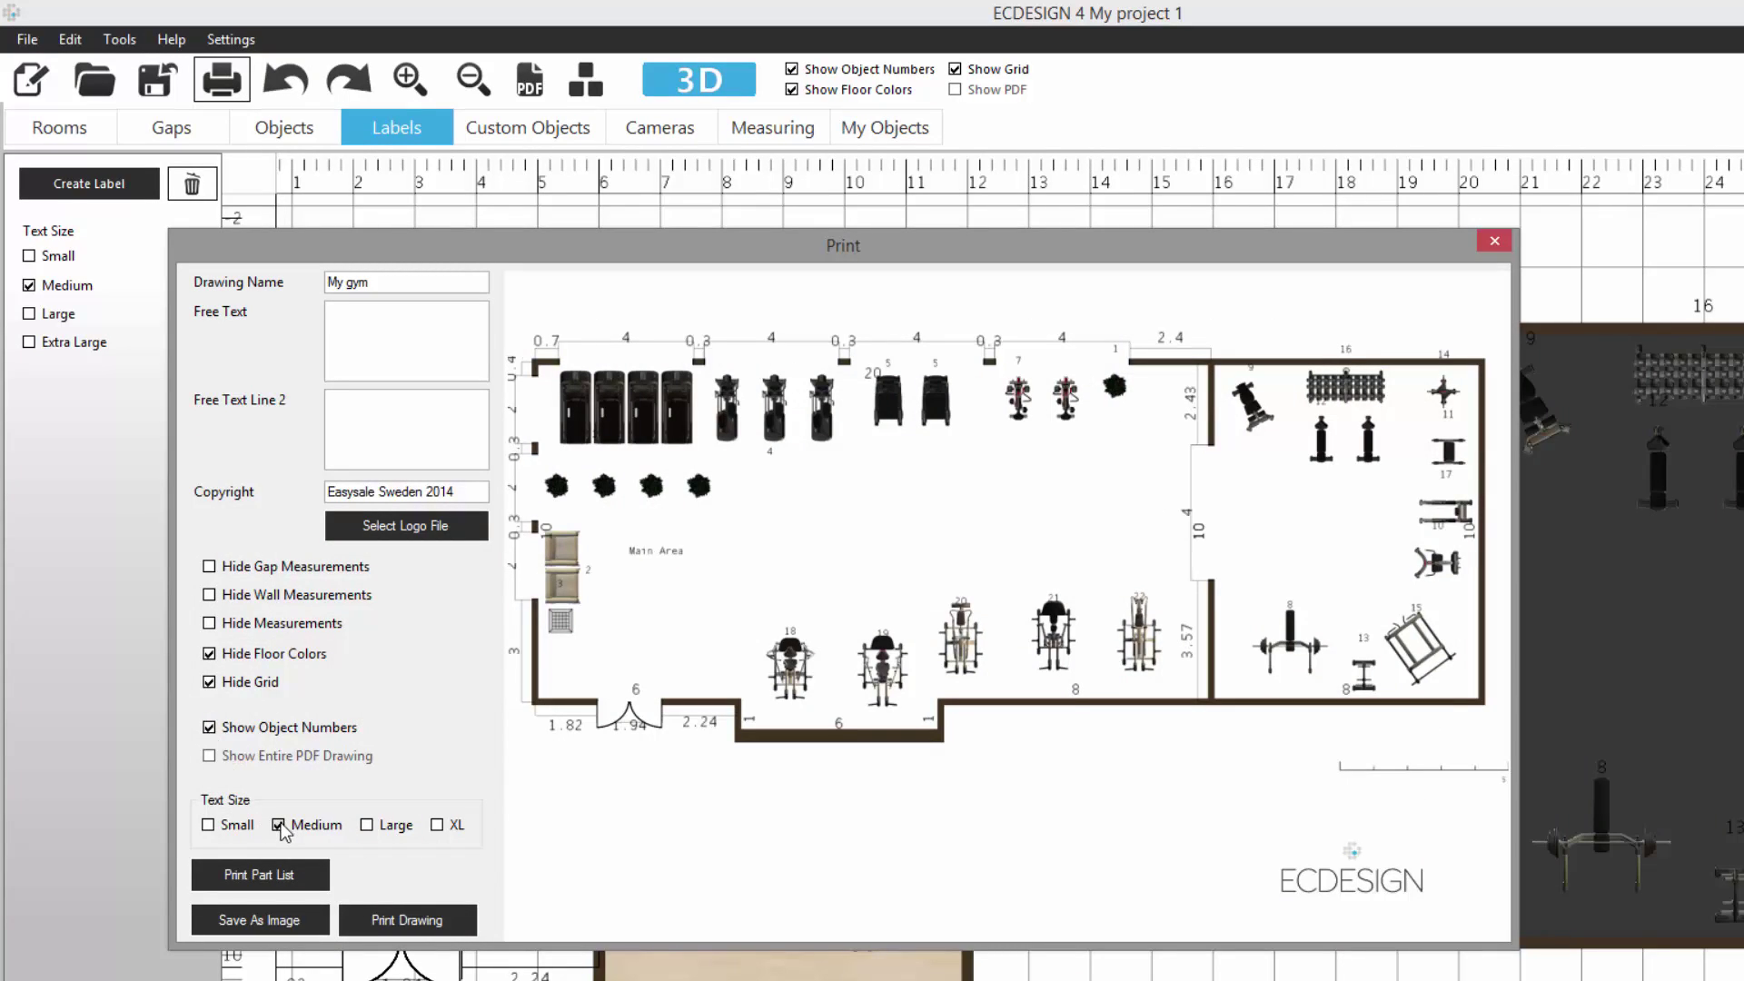
click(208, 566)
click(209, 595)
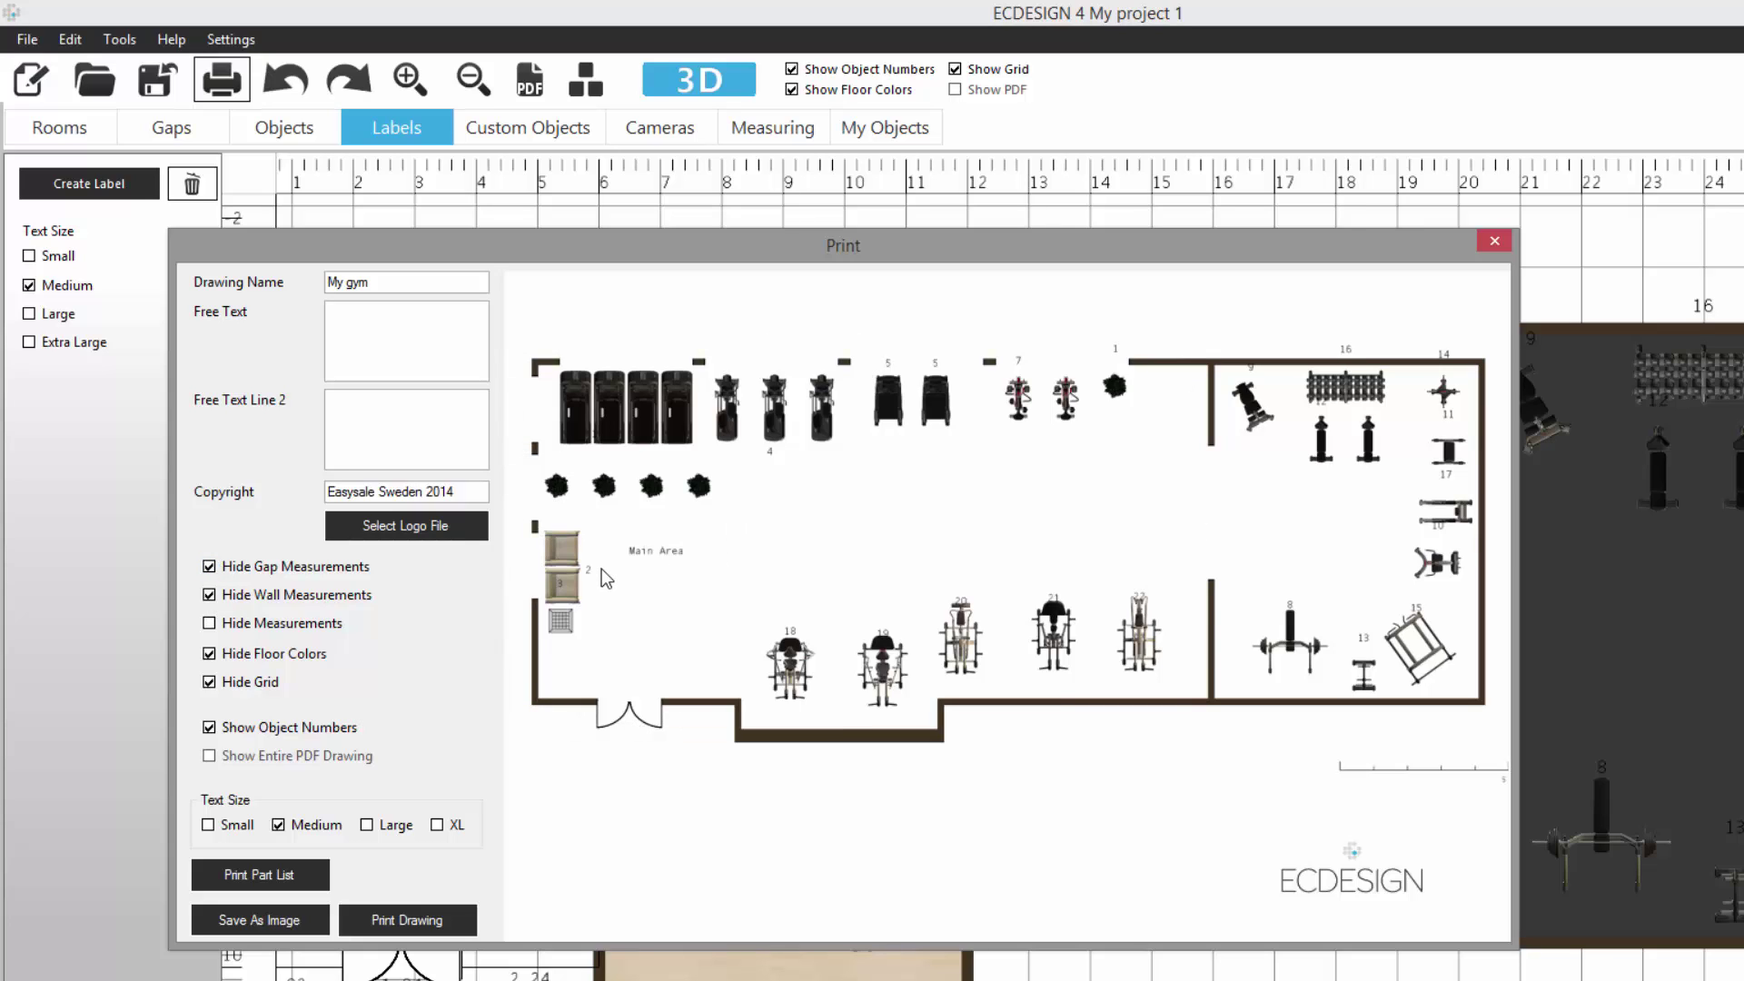
- Exclude the 2-sided Oly Weight Tree from the part list, cancel printing, and close print setup
click(275, 874)
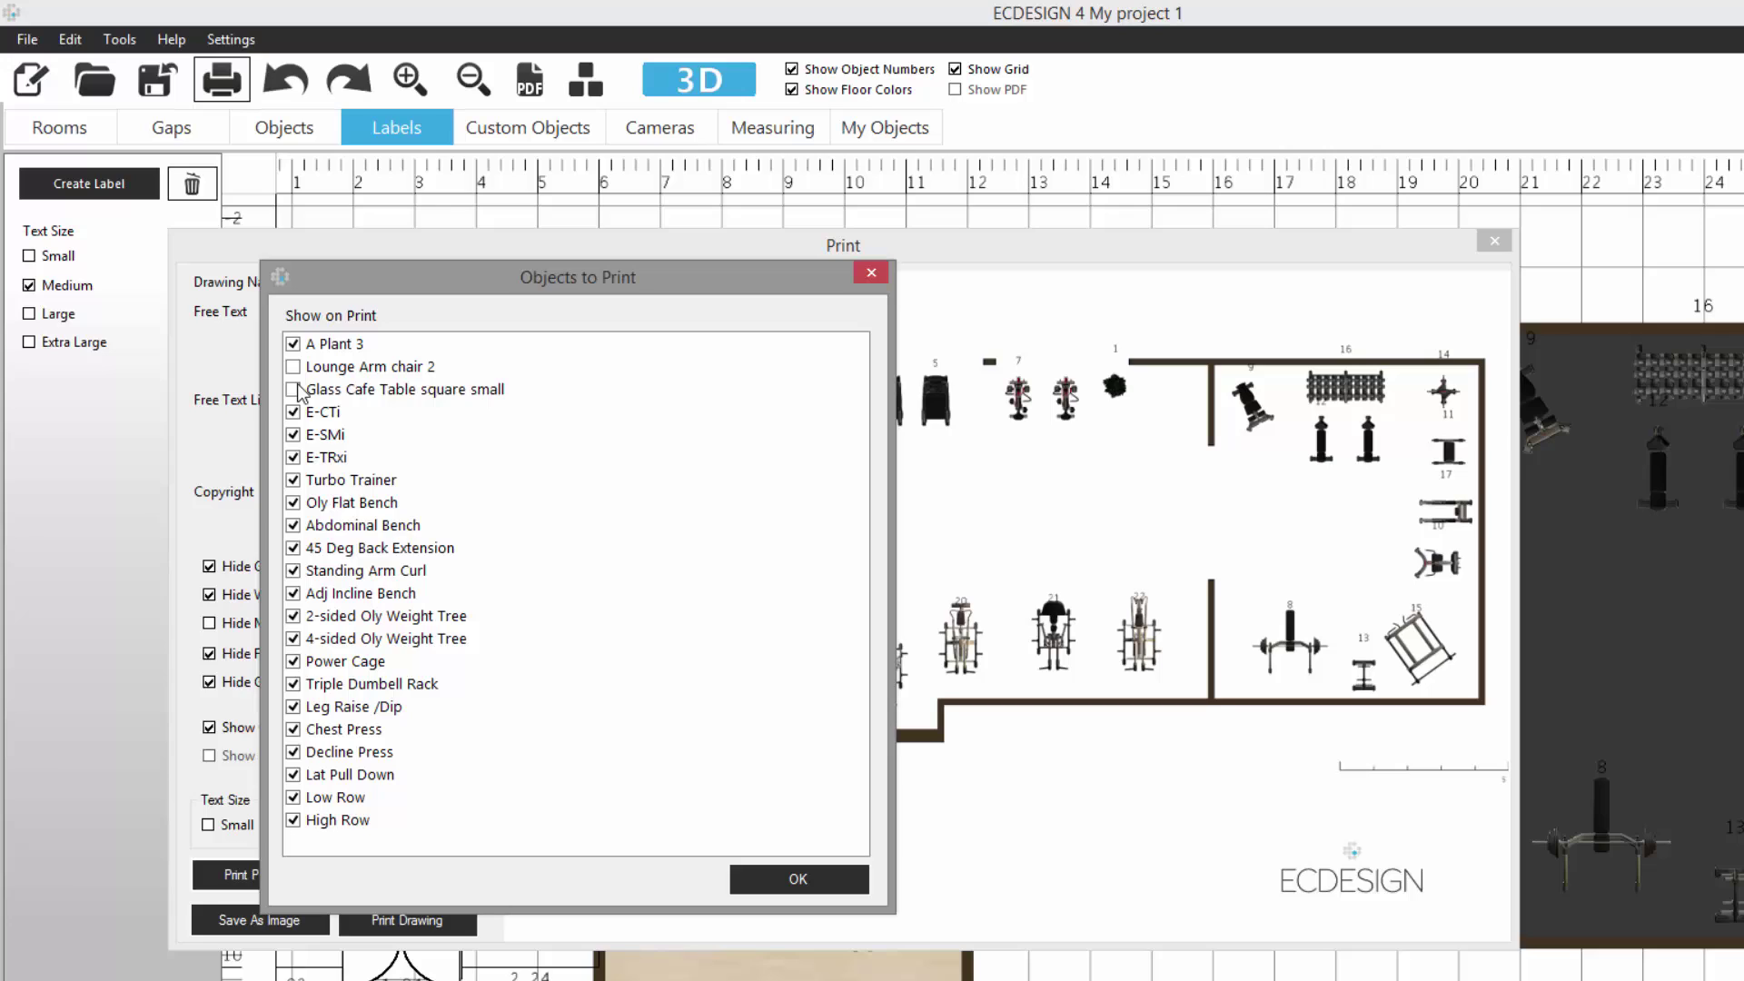
click(293, 616)
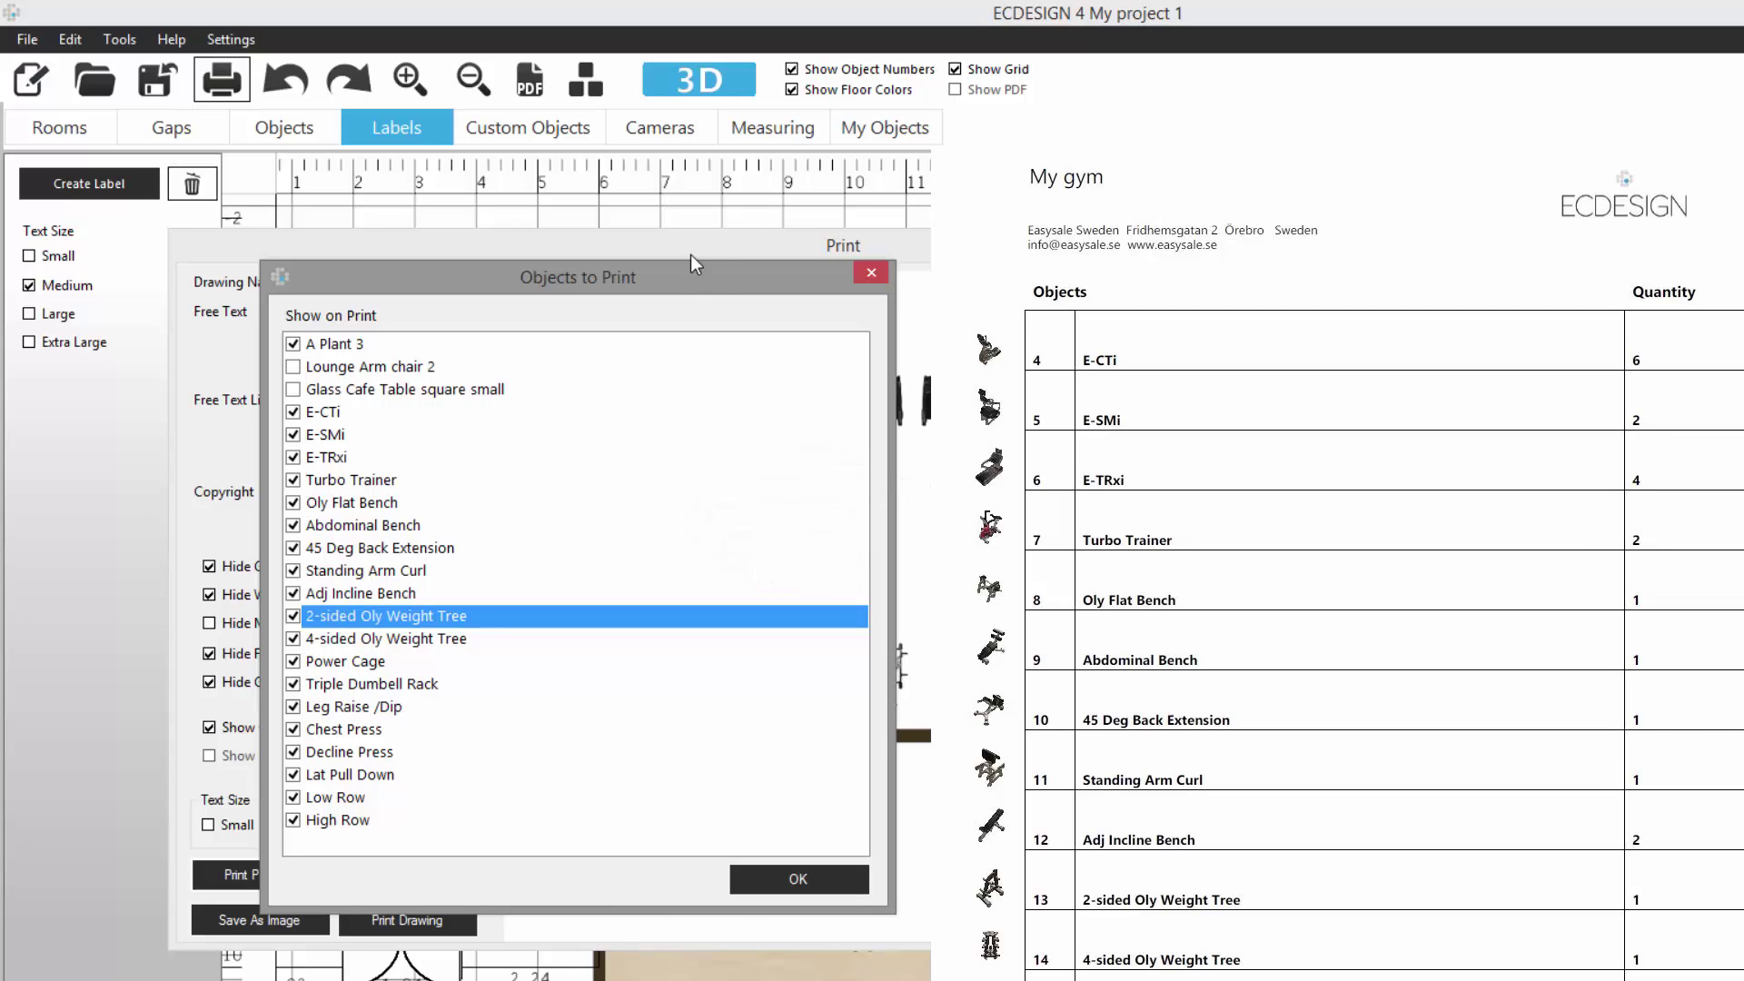
click(870, 271)
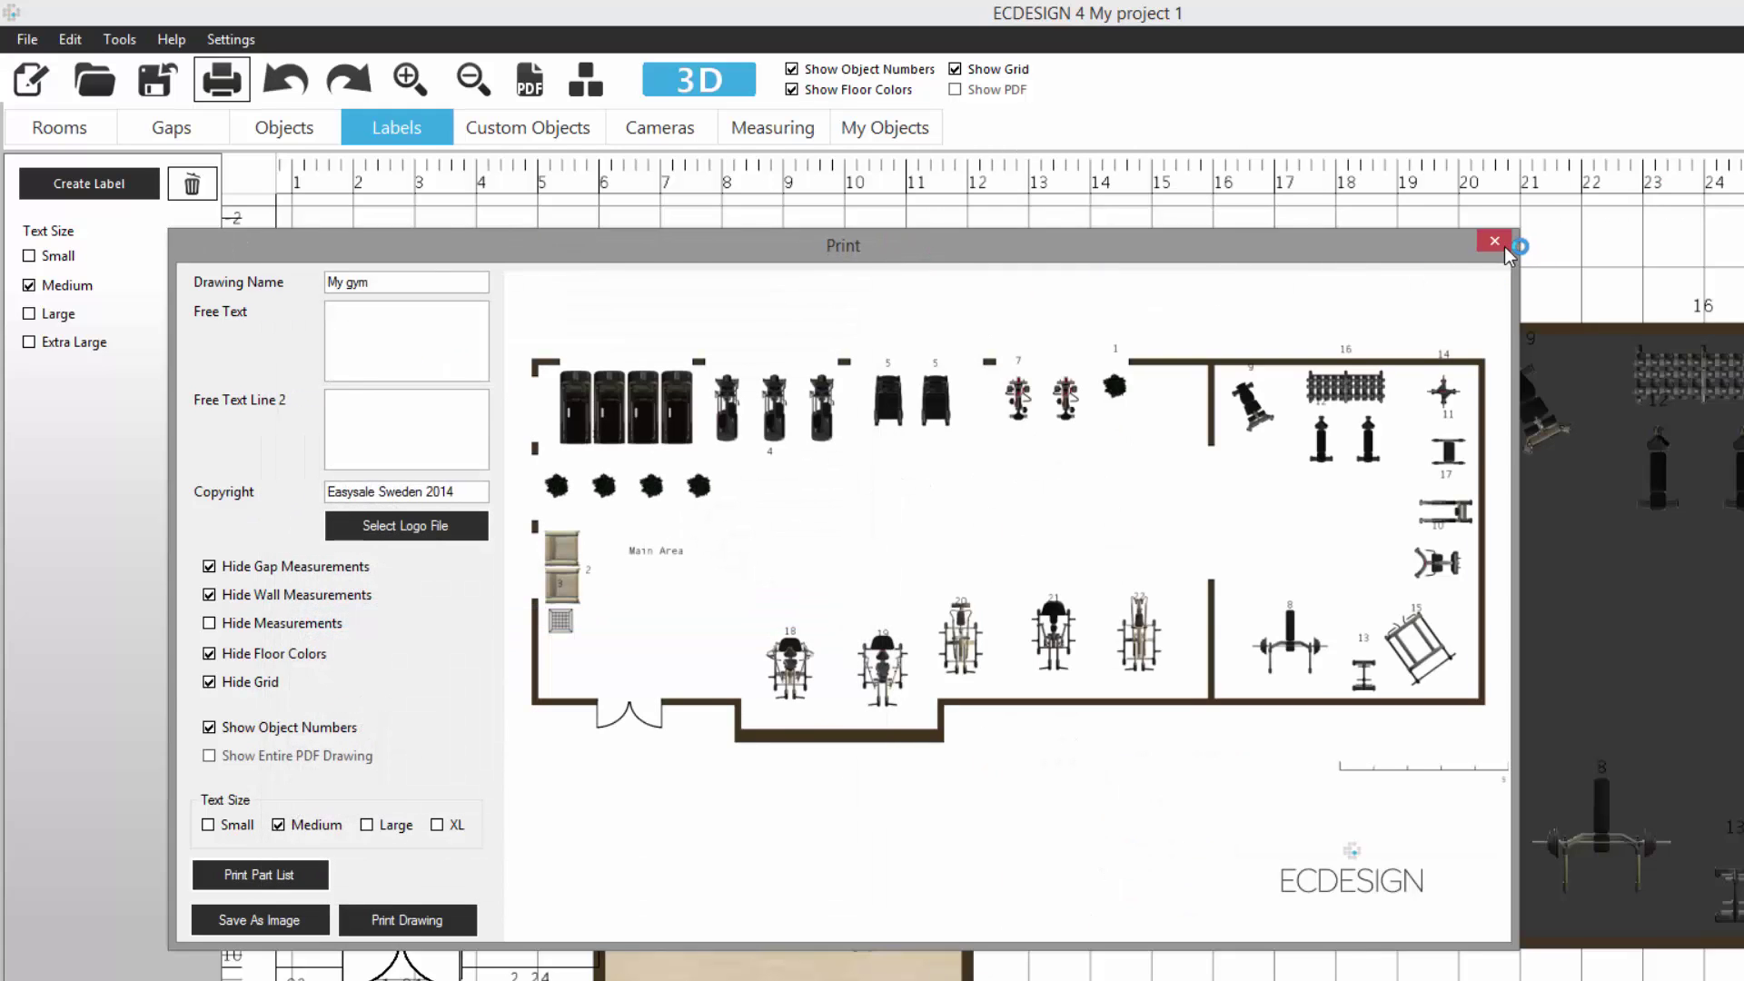
click(1275, 613)
click(1494, 242)
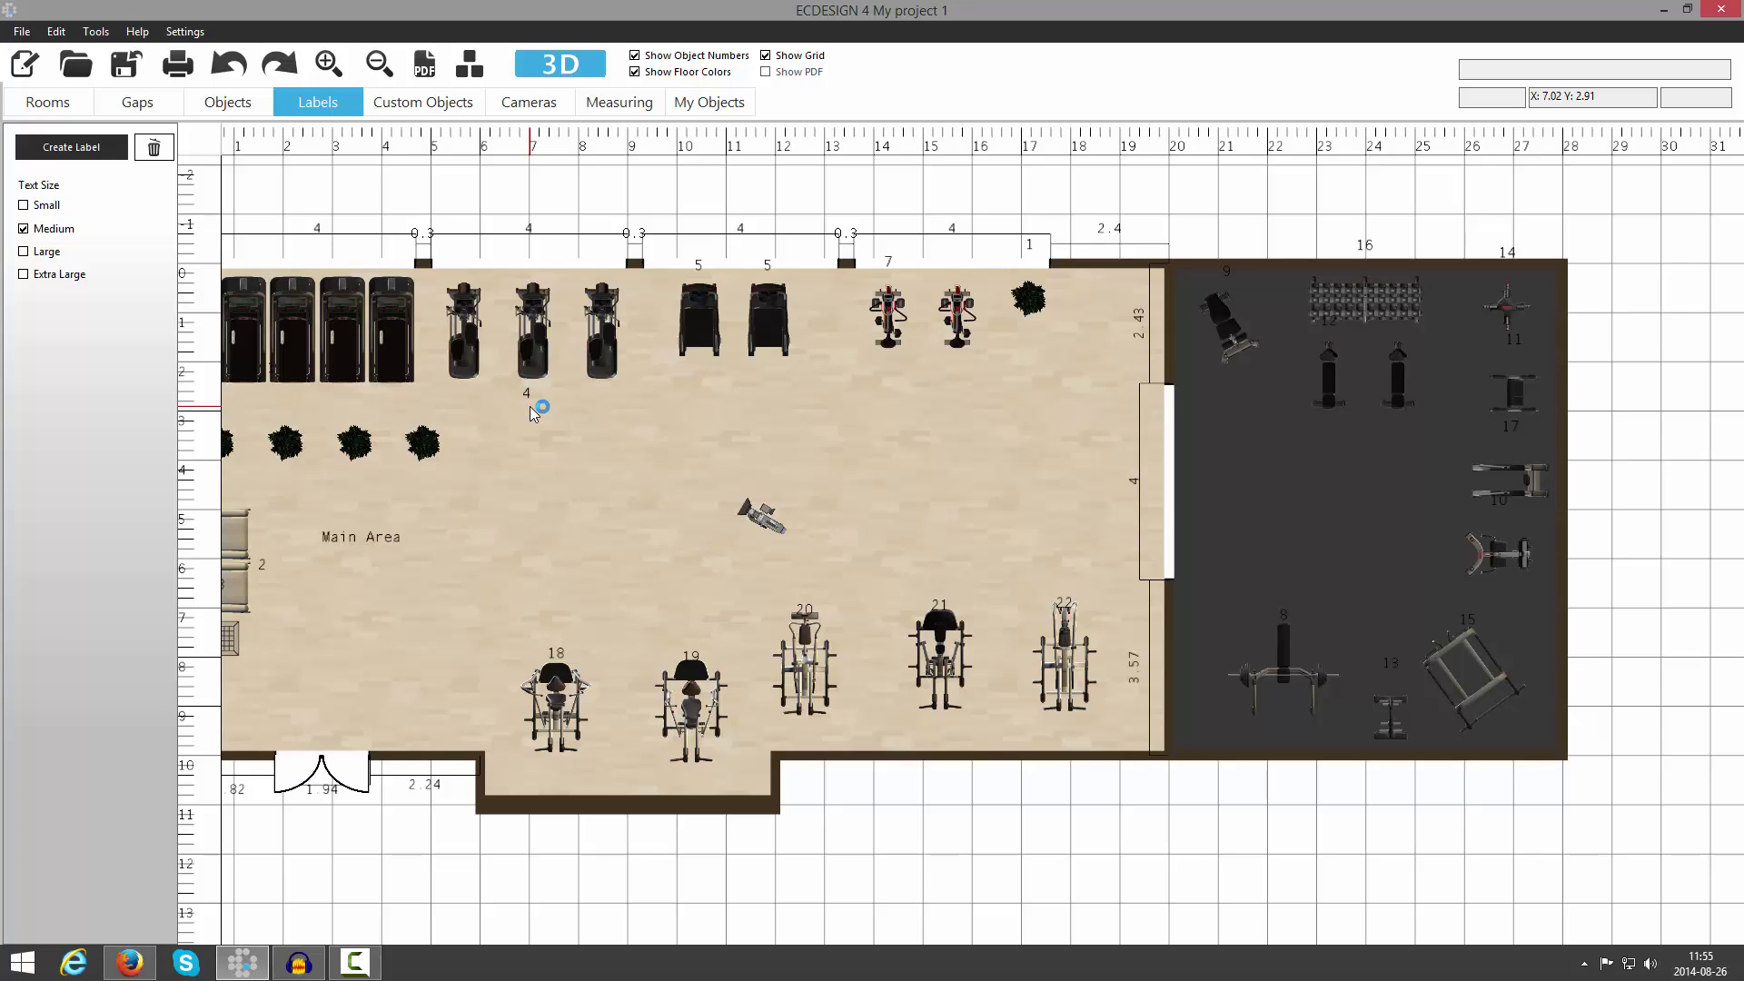
- Hide the object numbers and bring up the Custom Objects tools (Floor, Wall Poster, Mirror)
drag(530, 406, 625, 423)
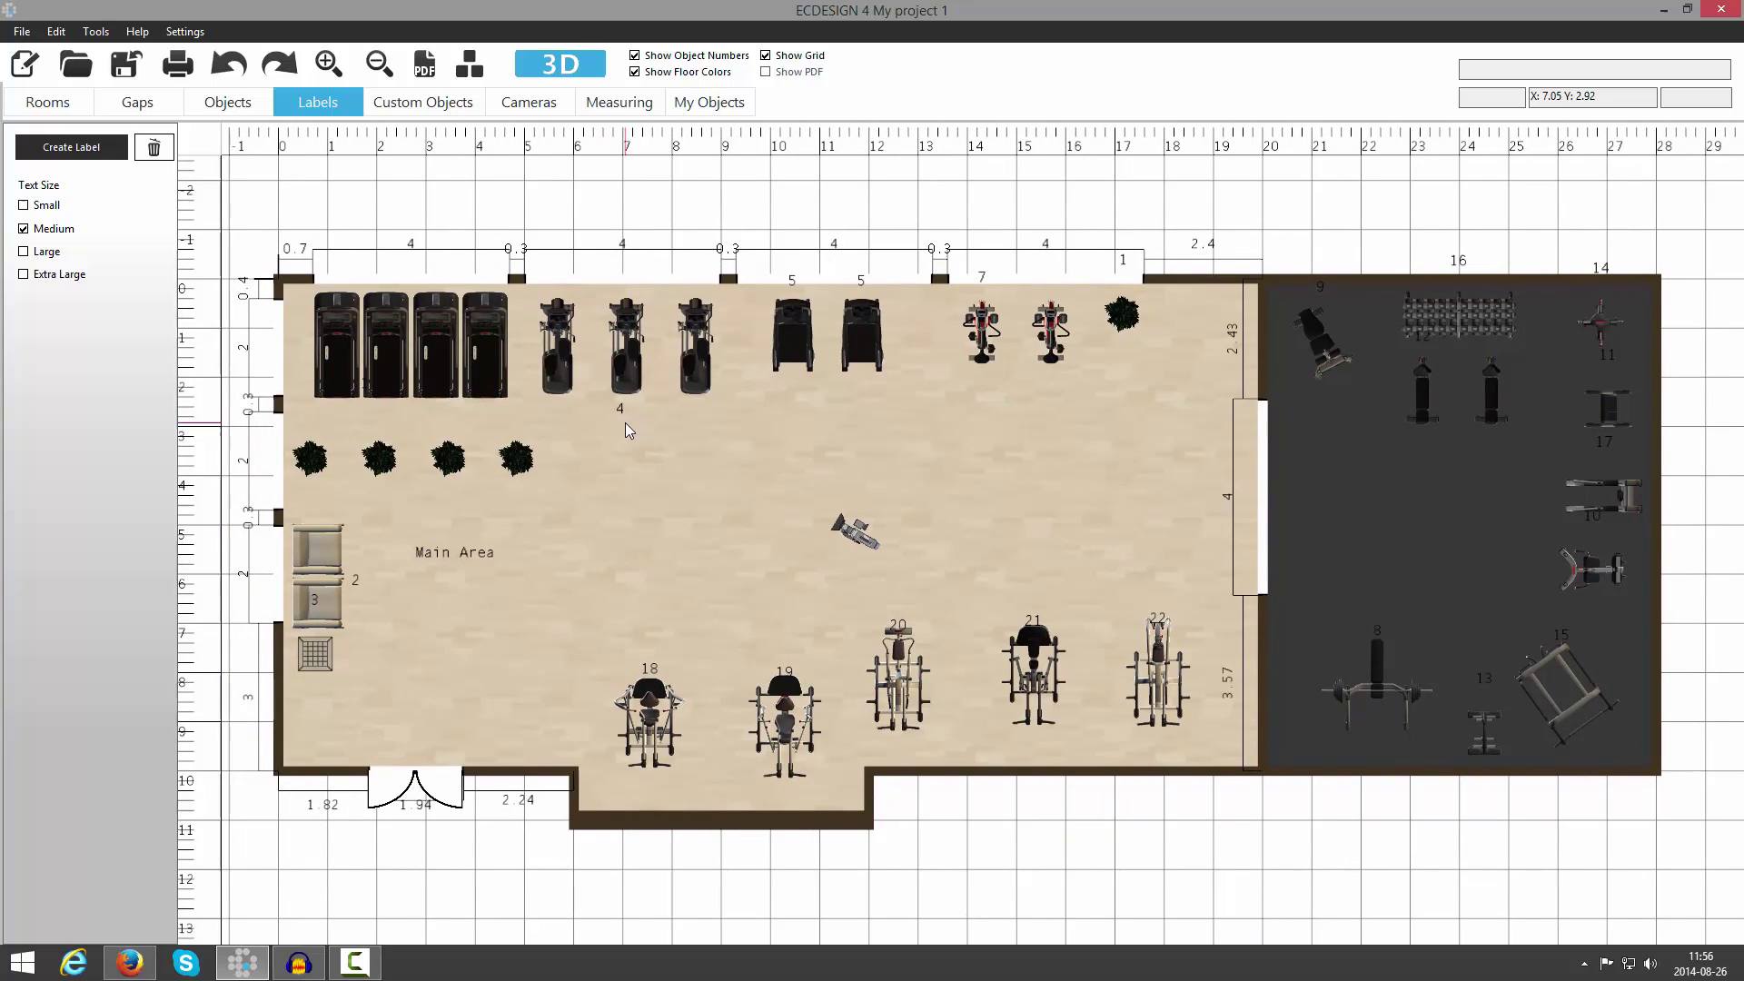
click(635, 55)
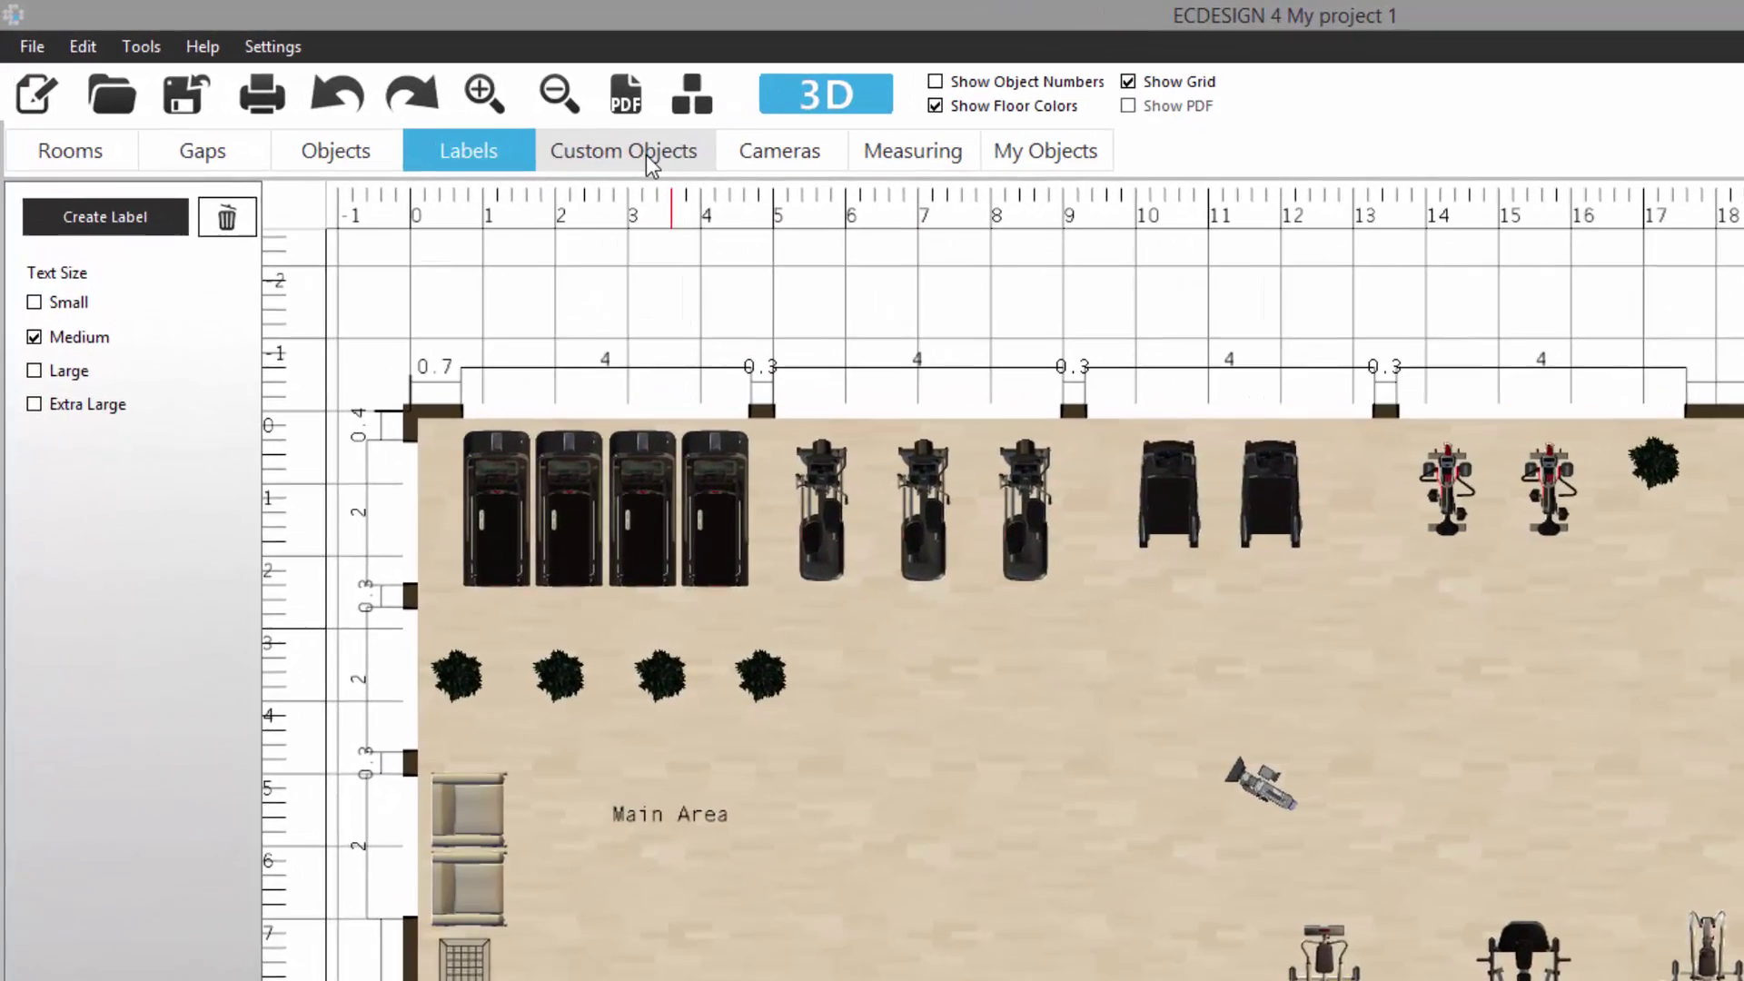
click(532, 128)
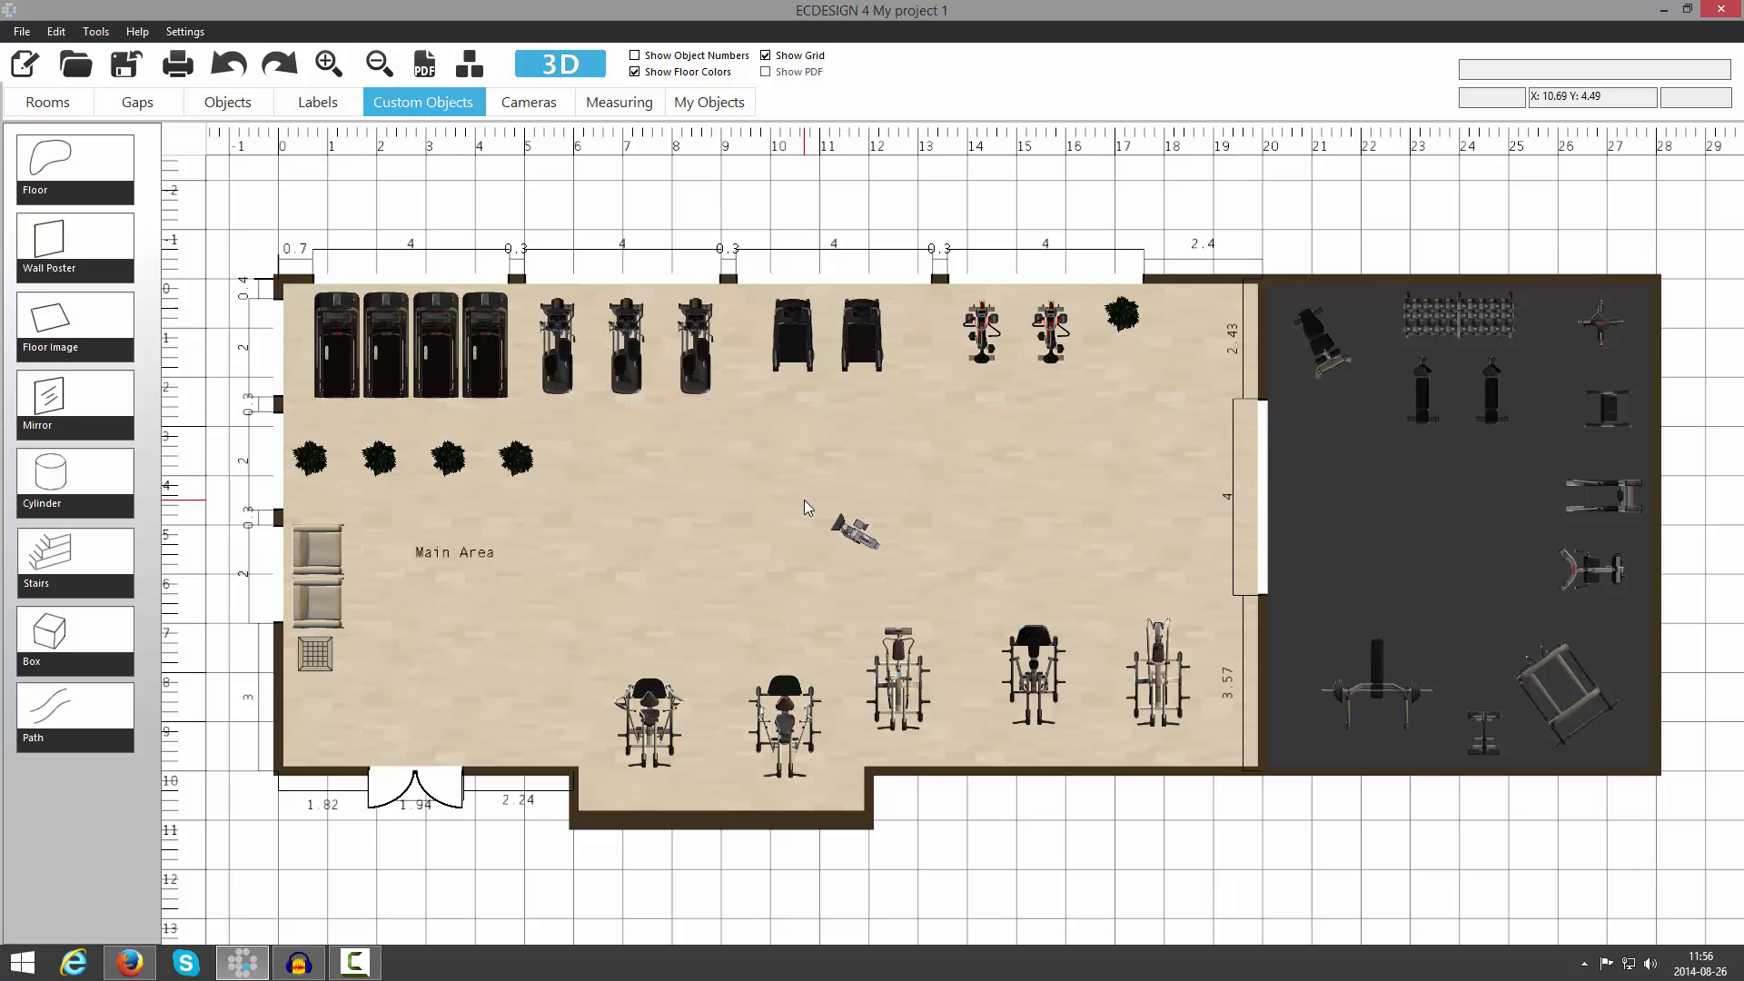
- Draw a four-corner floor area in the middle of the main area
click(57, 163)
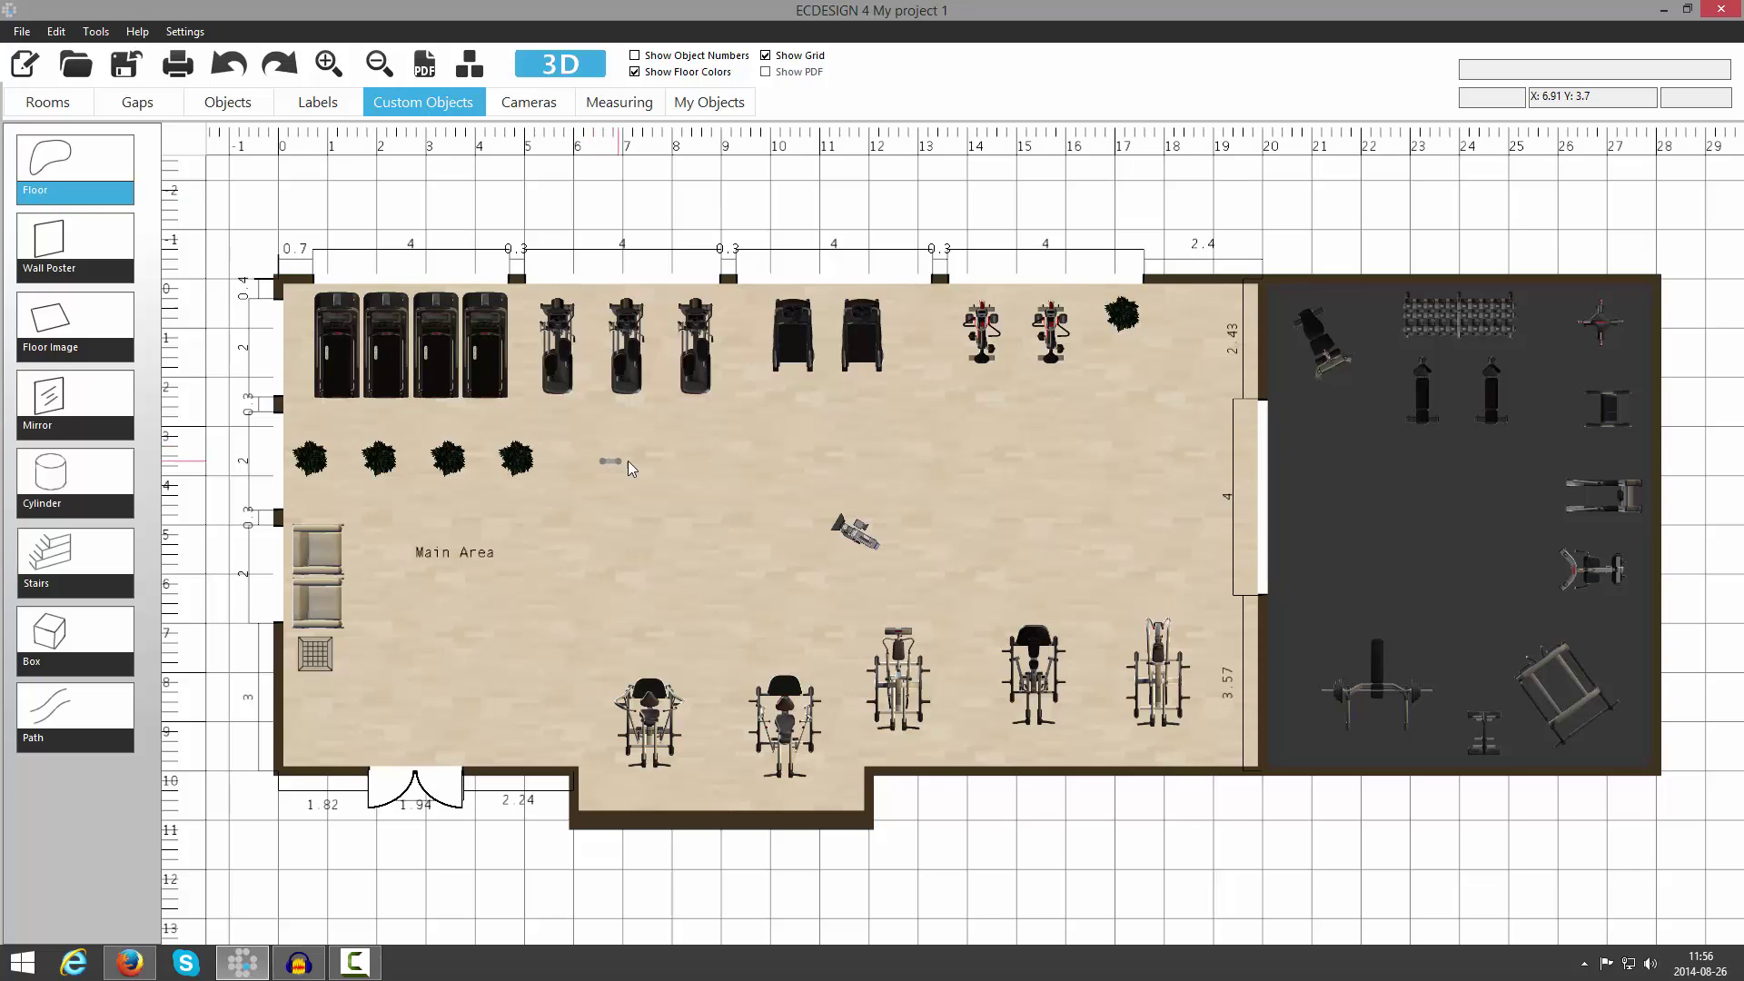
click(928, 463)
click(929, 597)
click(602, 601)
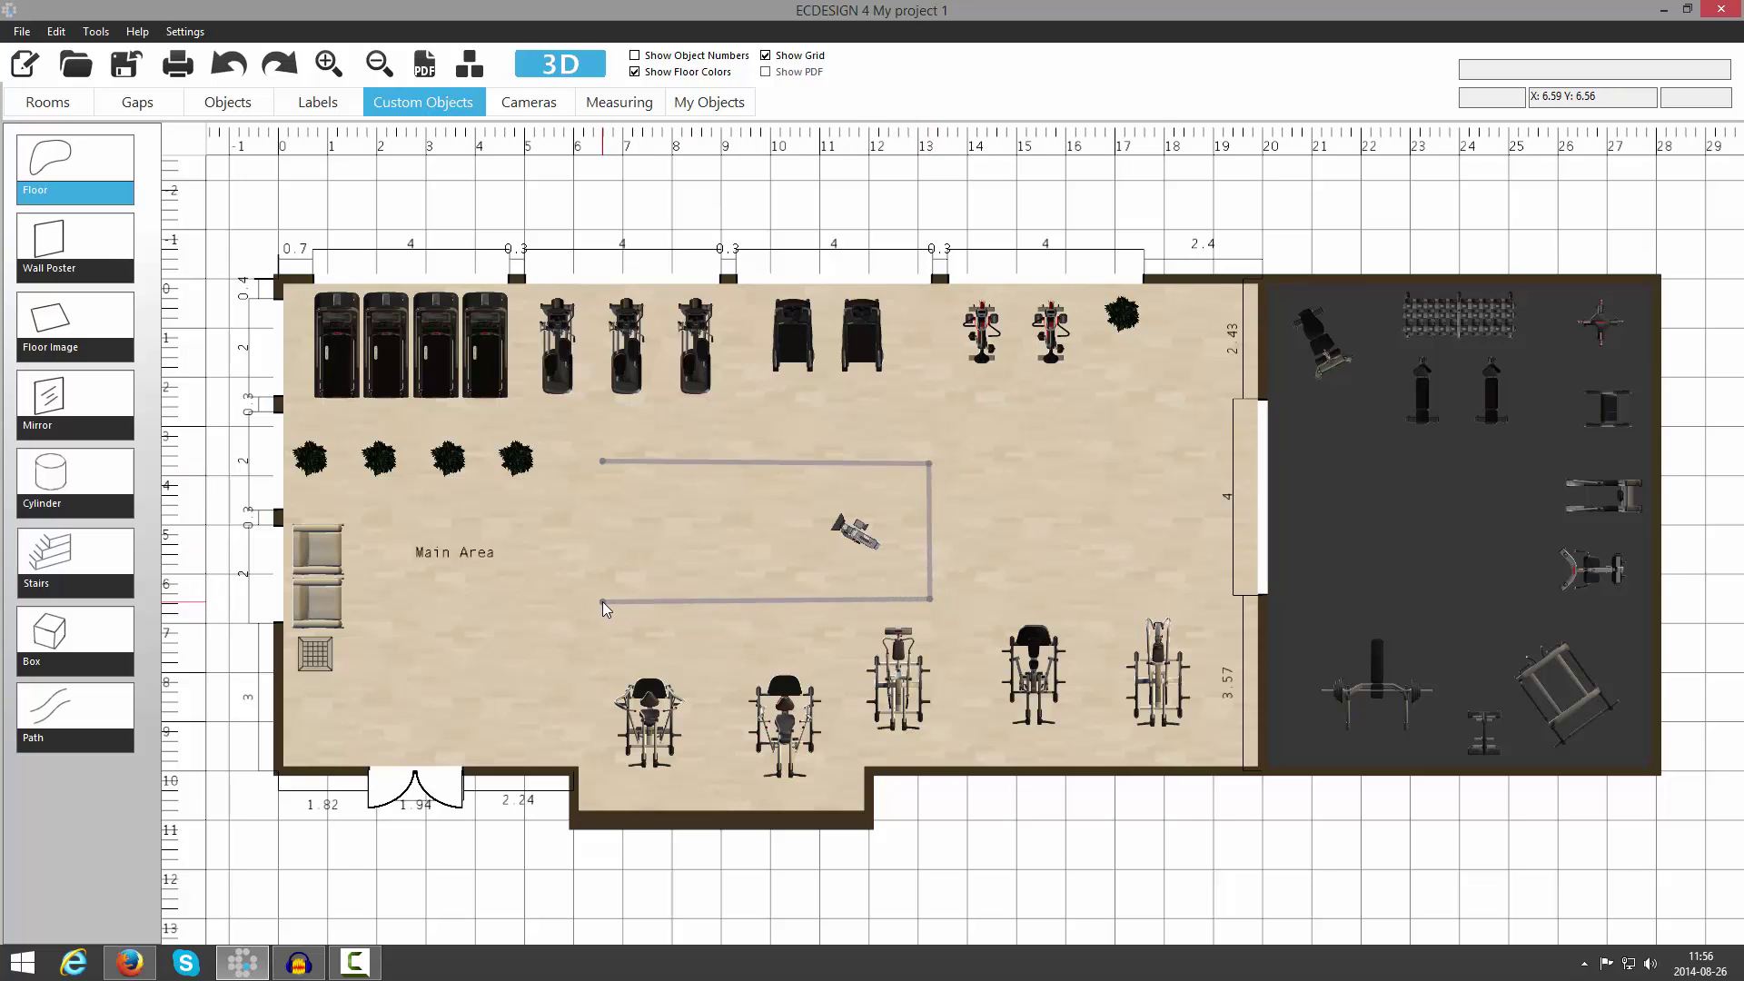
click(603, 463)
mouse_move(603, 463)
mouse_down()
mouse_move(603, 485)
mouse_move(600, 460)
mouse_up()
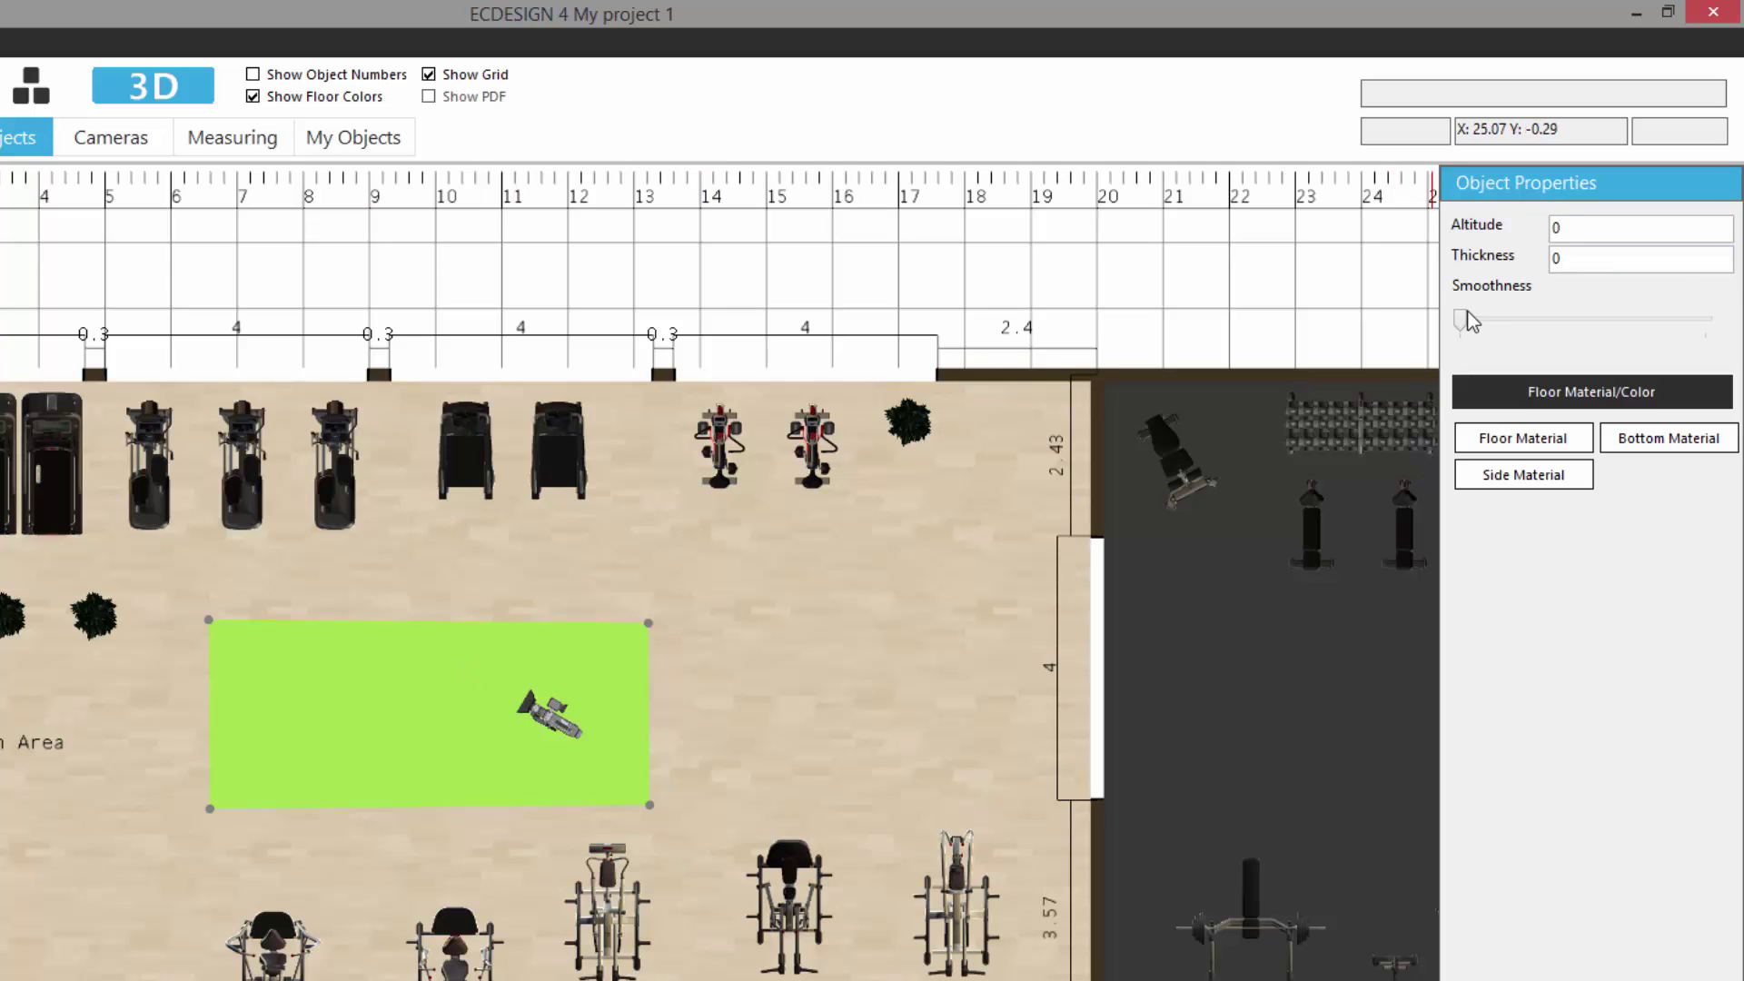
- Round the floor into an oval with higher smoothness and reshaped corners, then colour it cyan
drag(1460, 318, 1469, 320)
drag(1660, 325, 1672, 325)
mouse_move(649, 623)
mouse_down()
mouse_move(641, 572)
mouse_move(628, 615)
mouse_up()
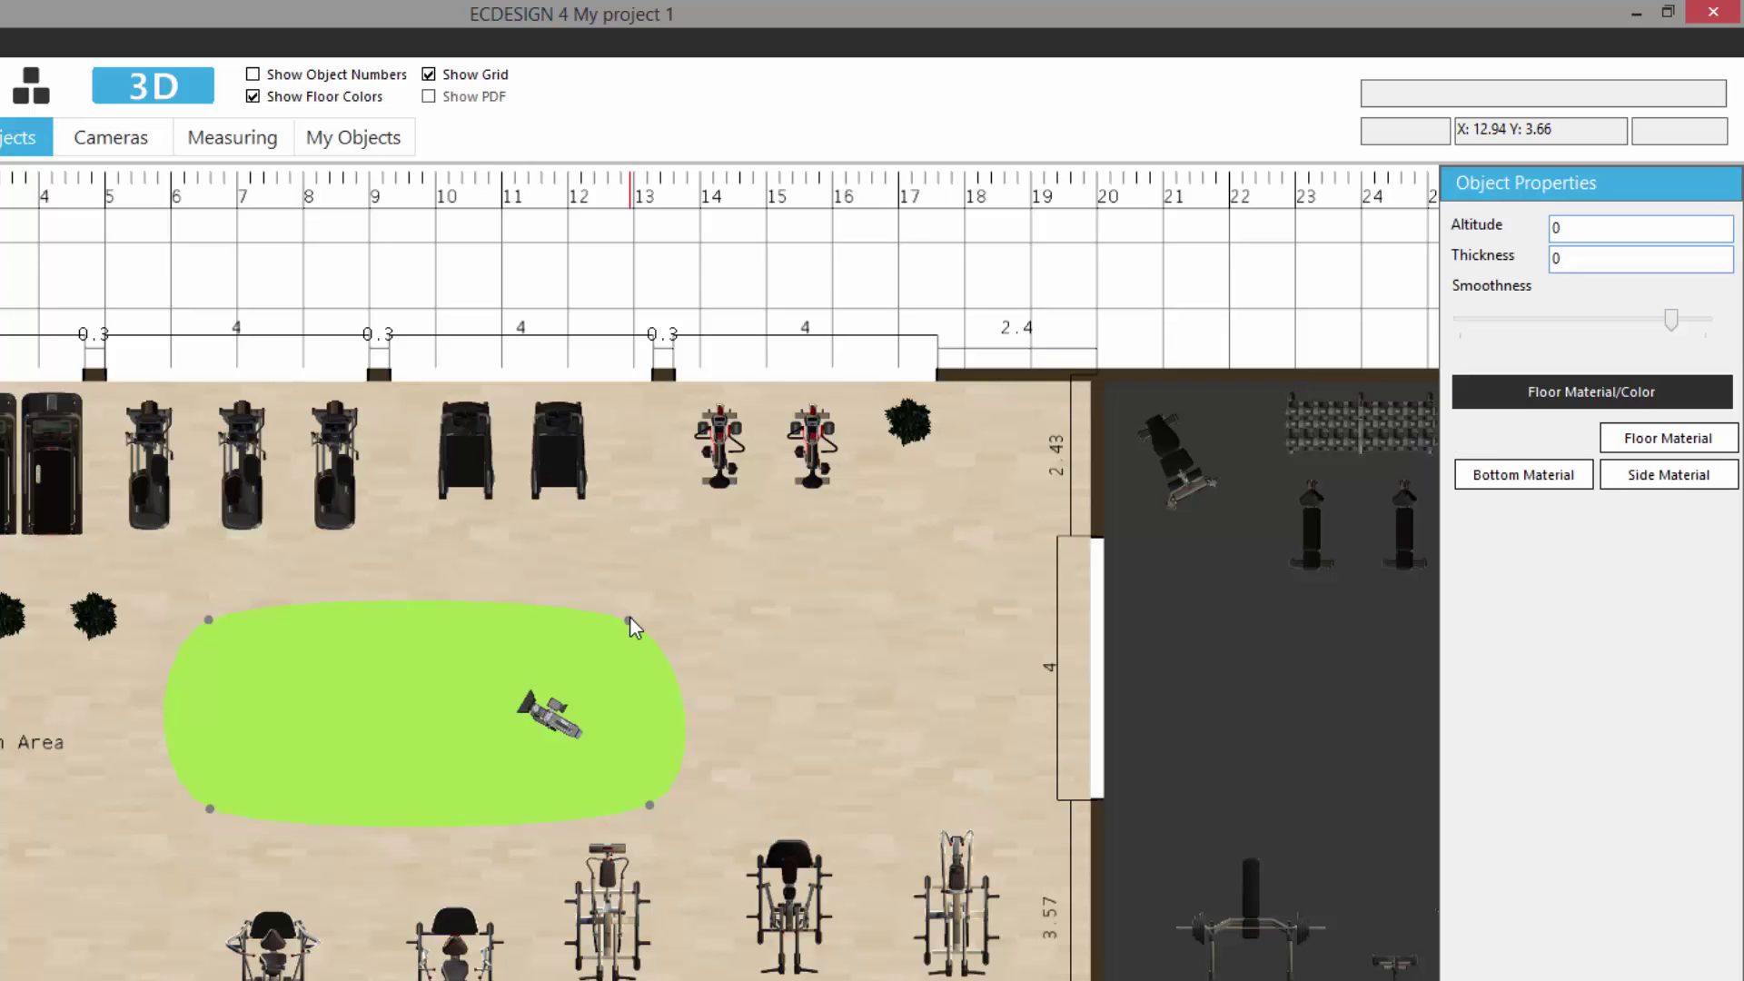
drag(650, 806, 624, 808)
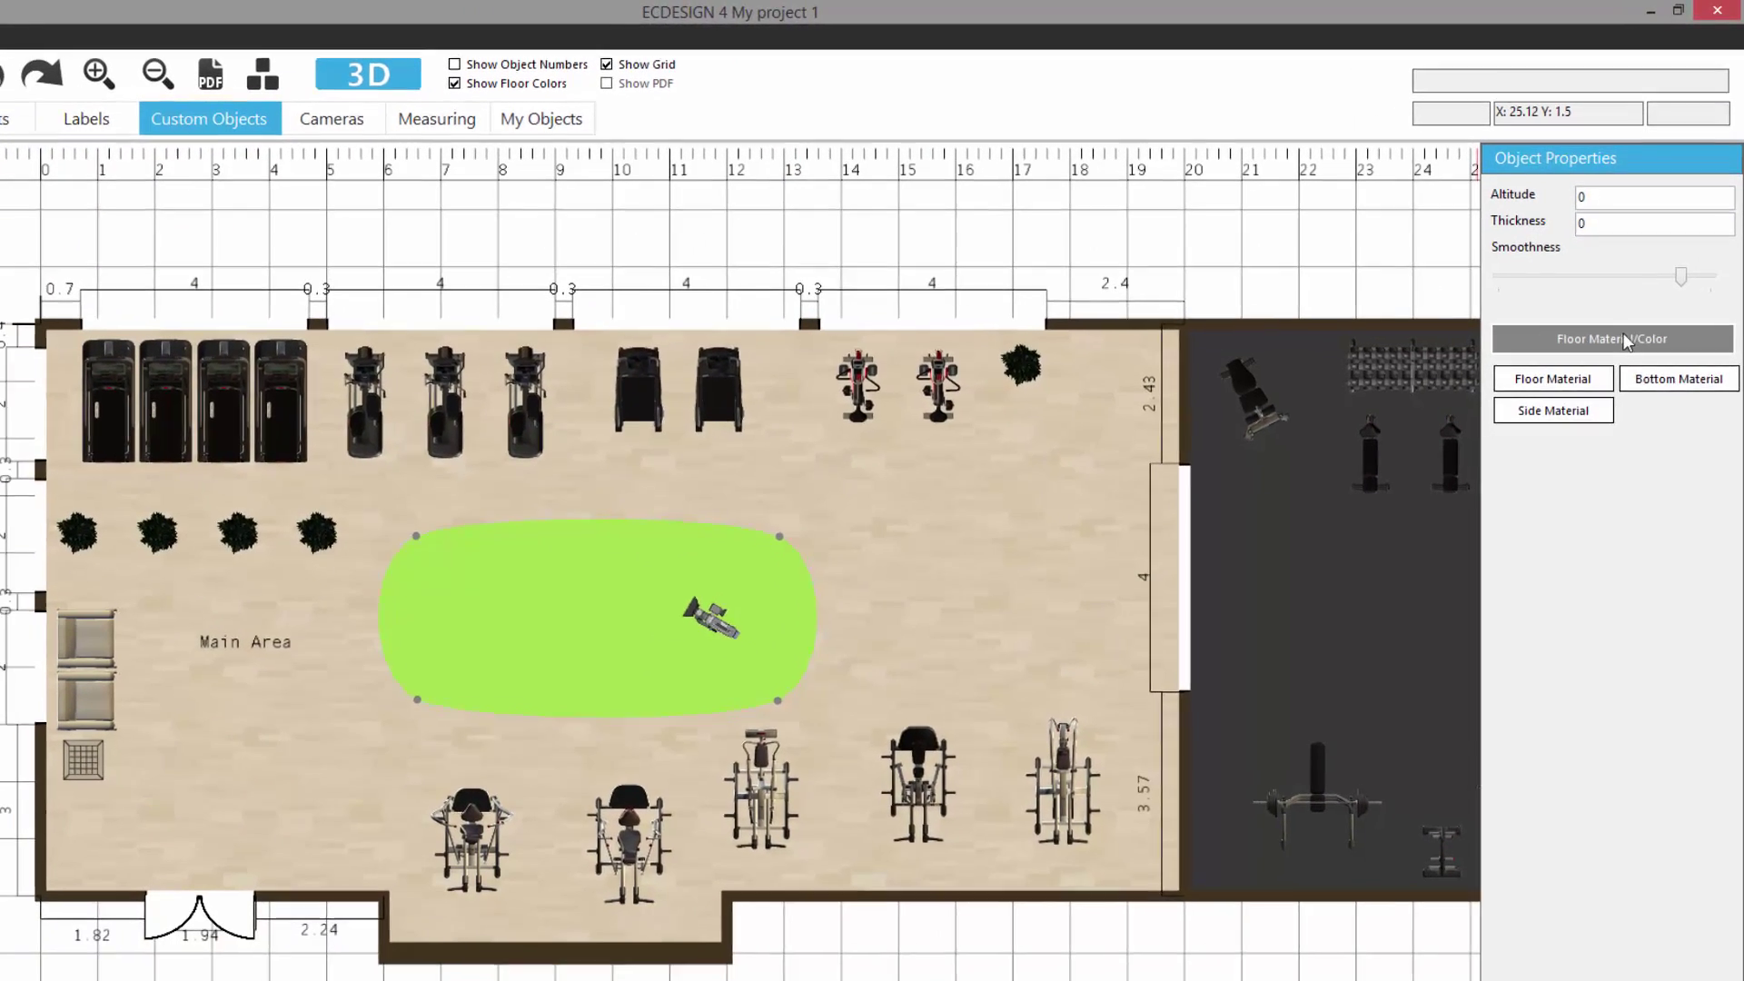
click(1605, 390)
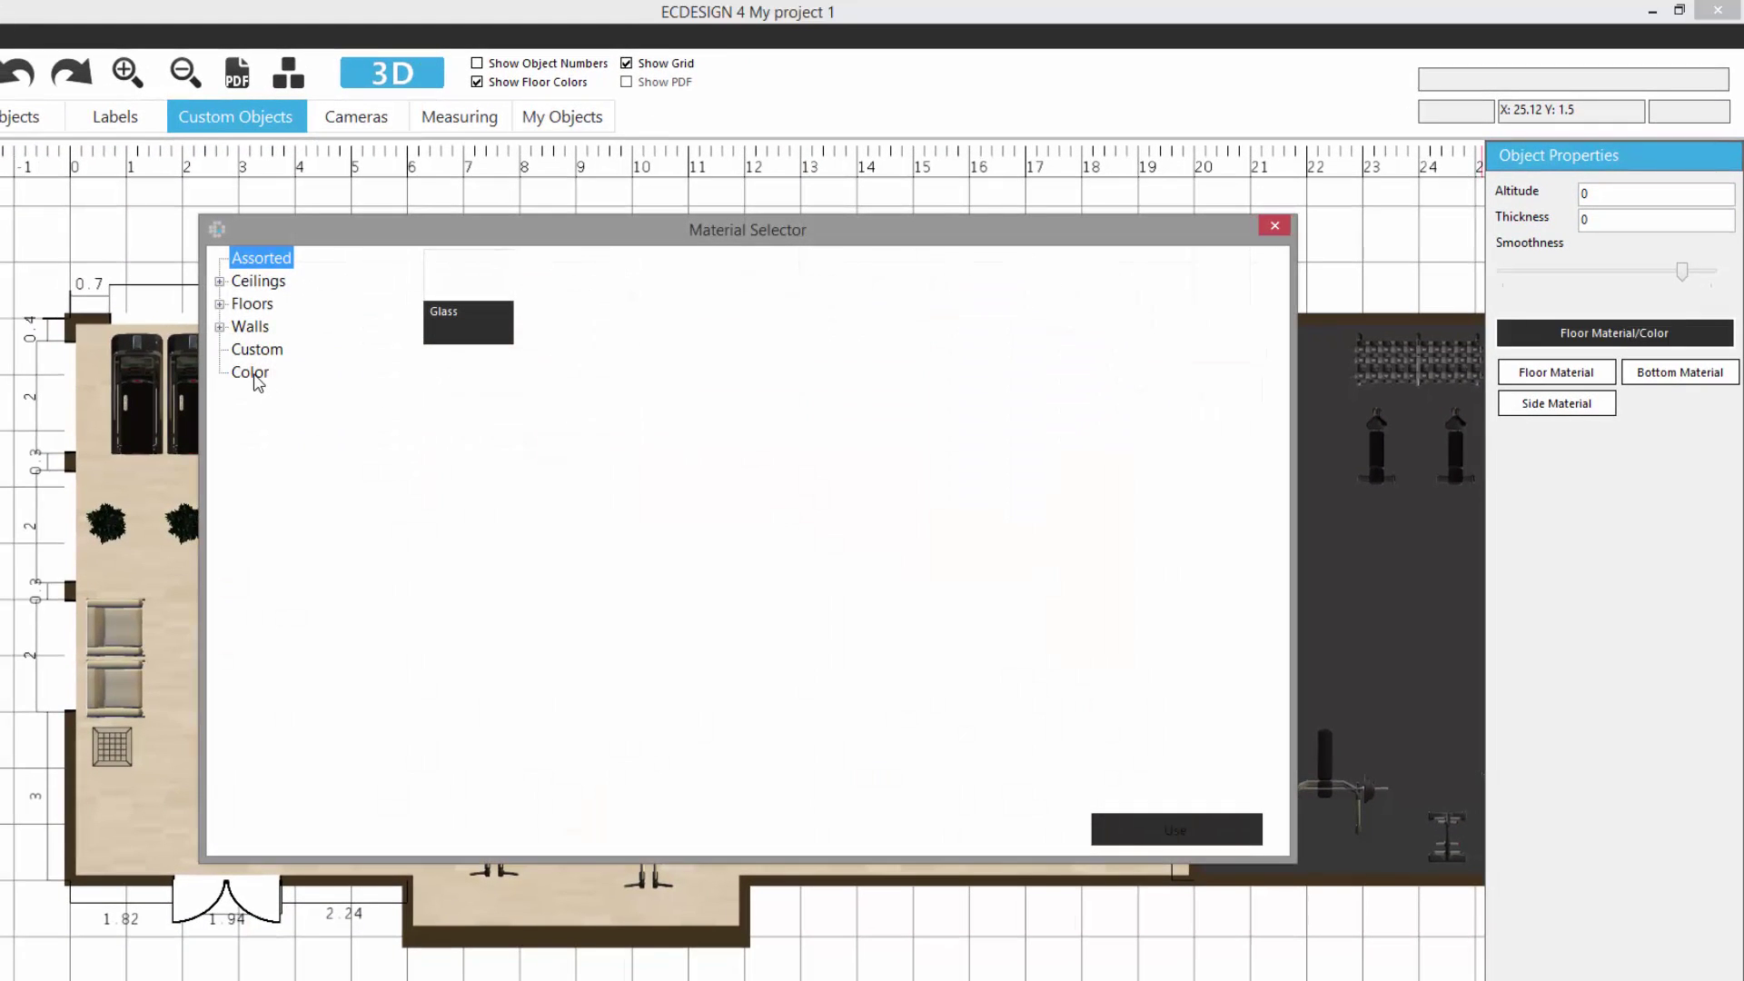
click(252, 374)
click(483, 380)
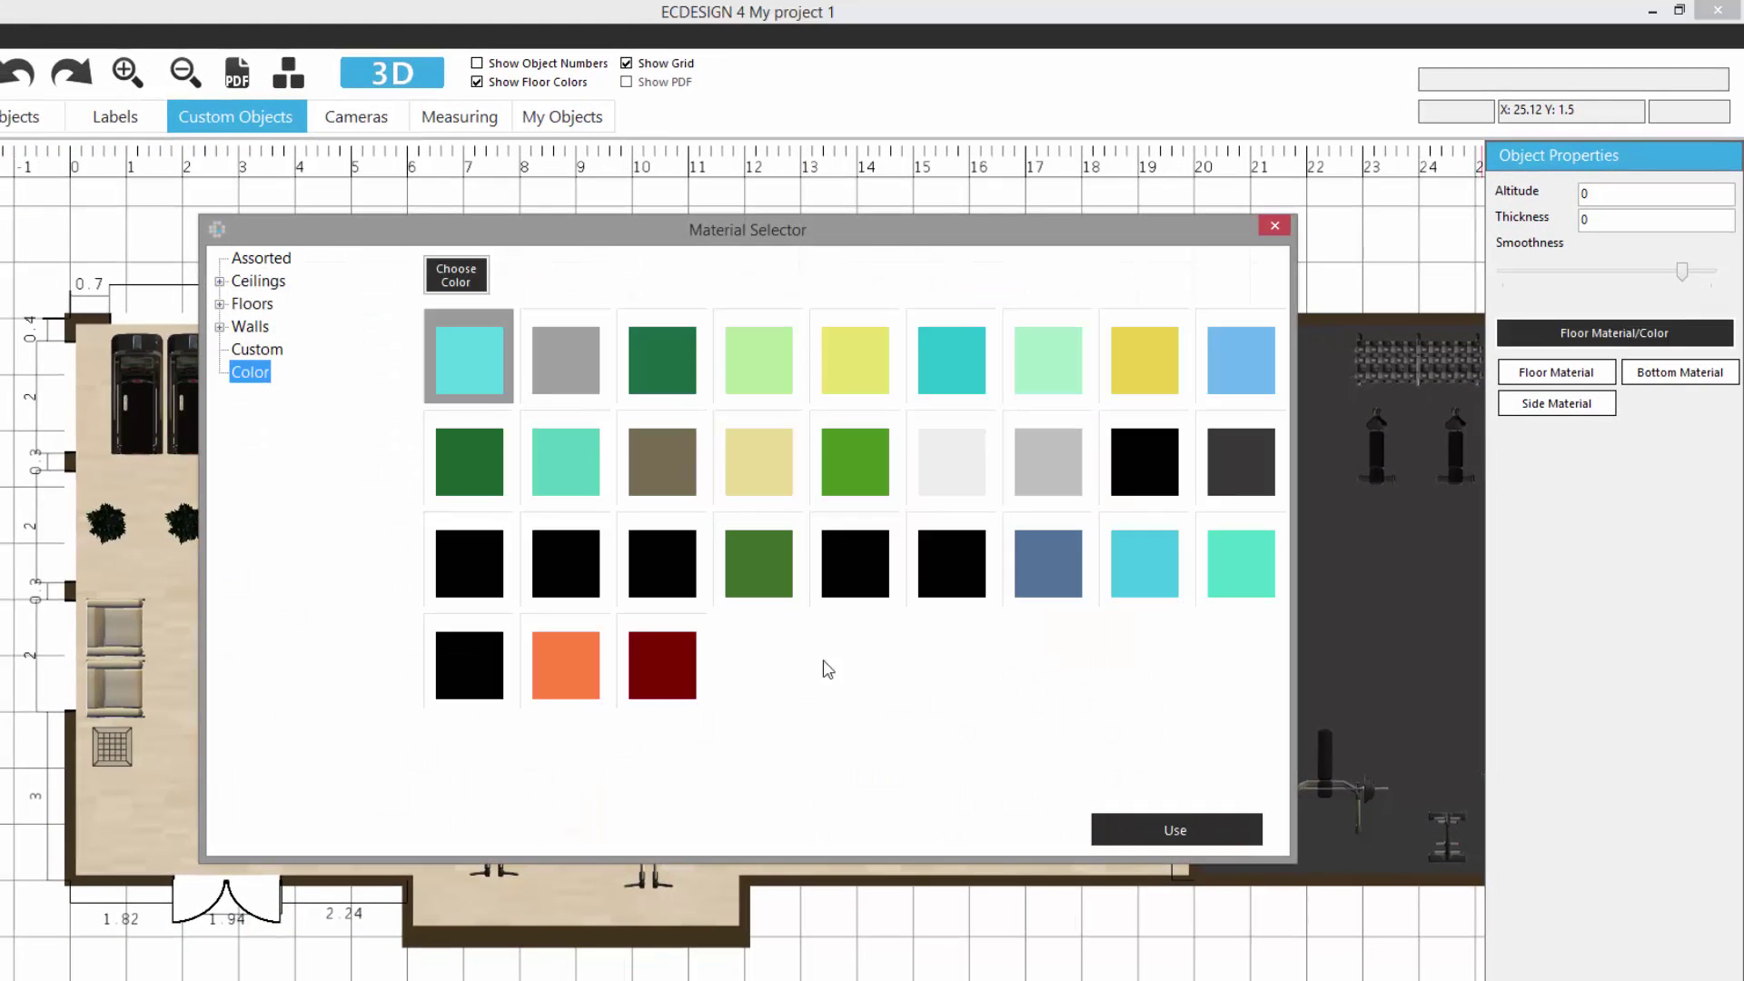
click(1137, 822)
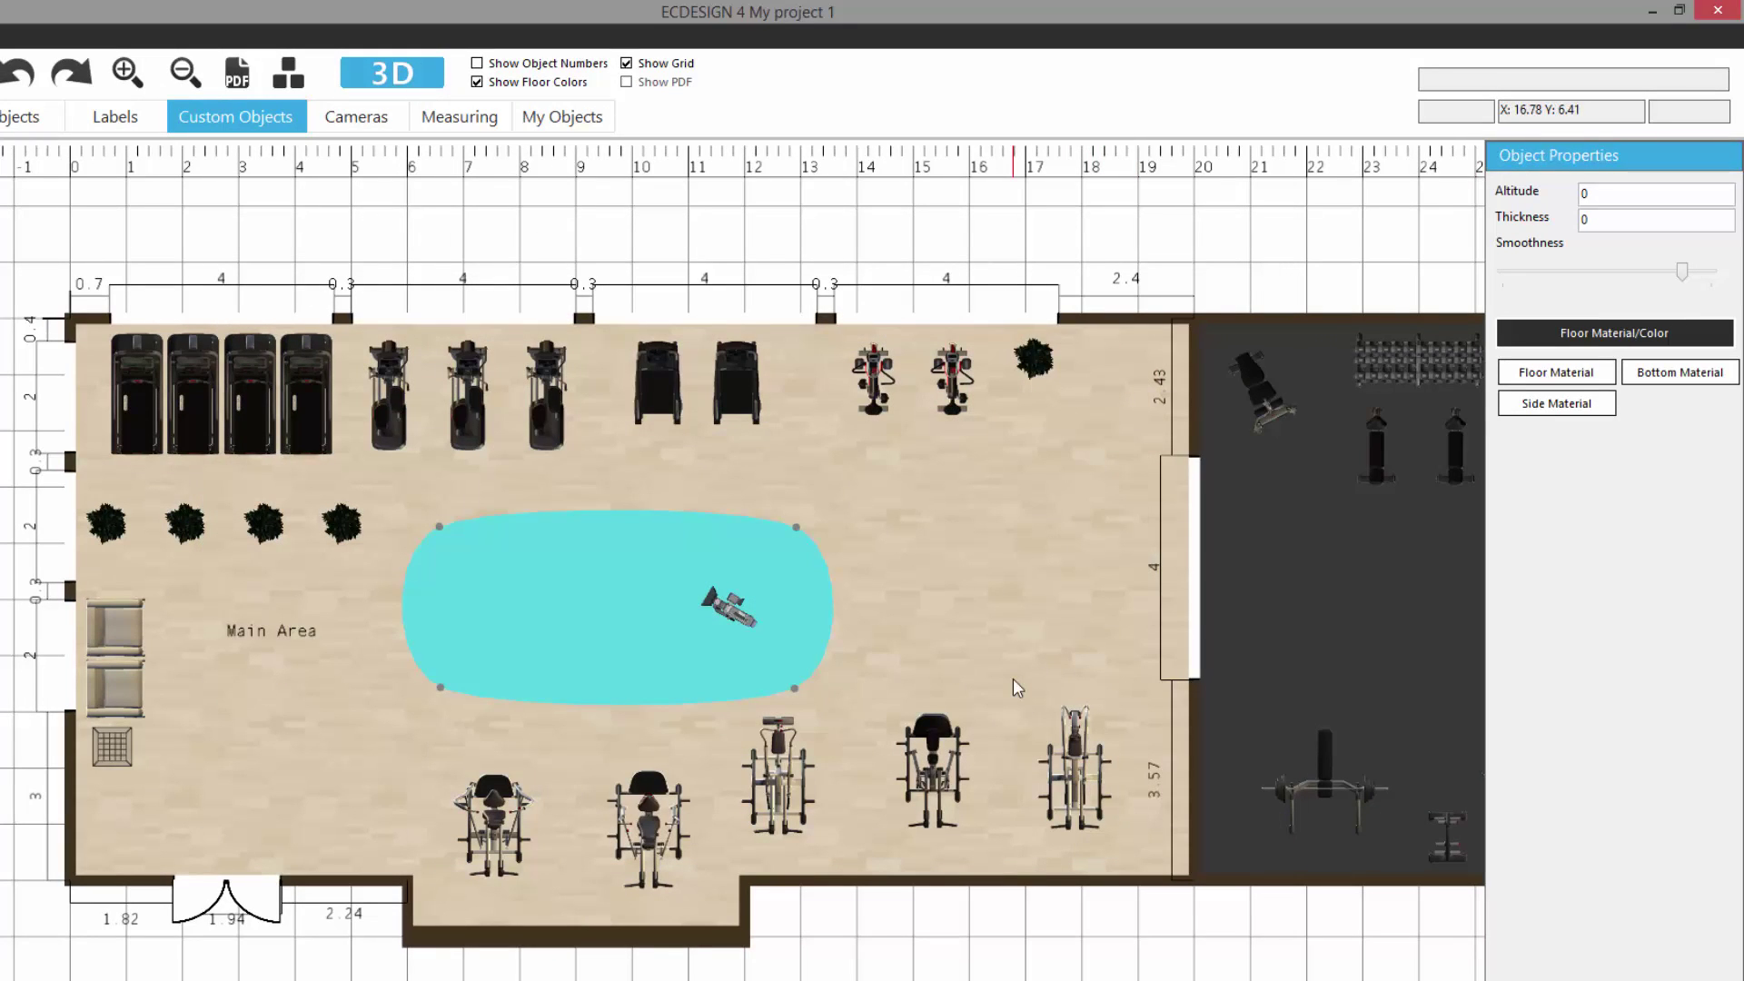
click(408, 78)
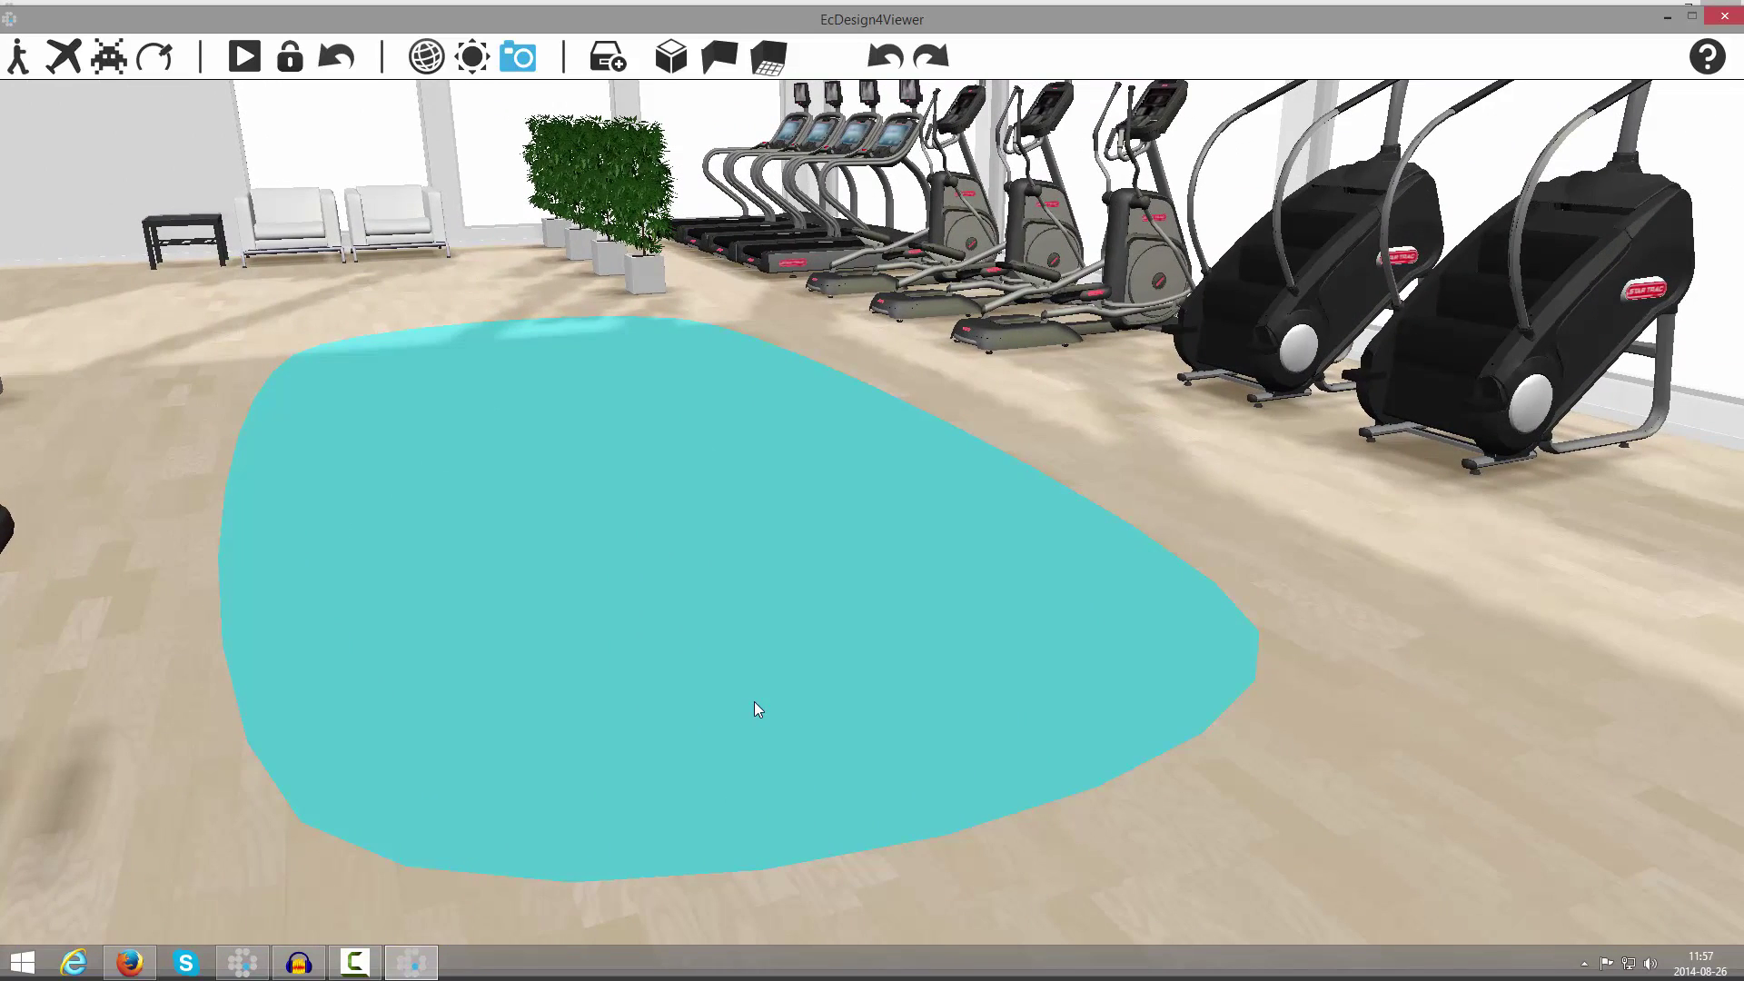
click(1720, 20)
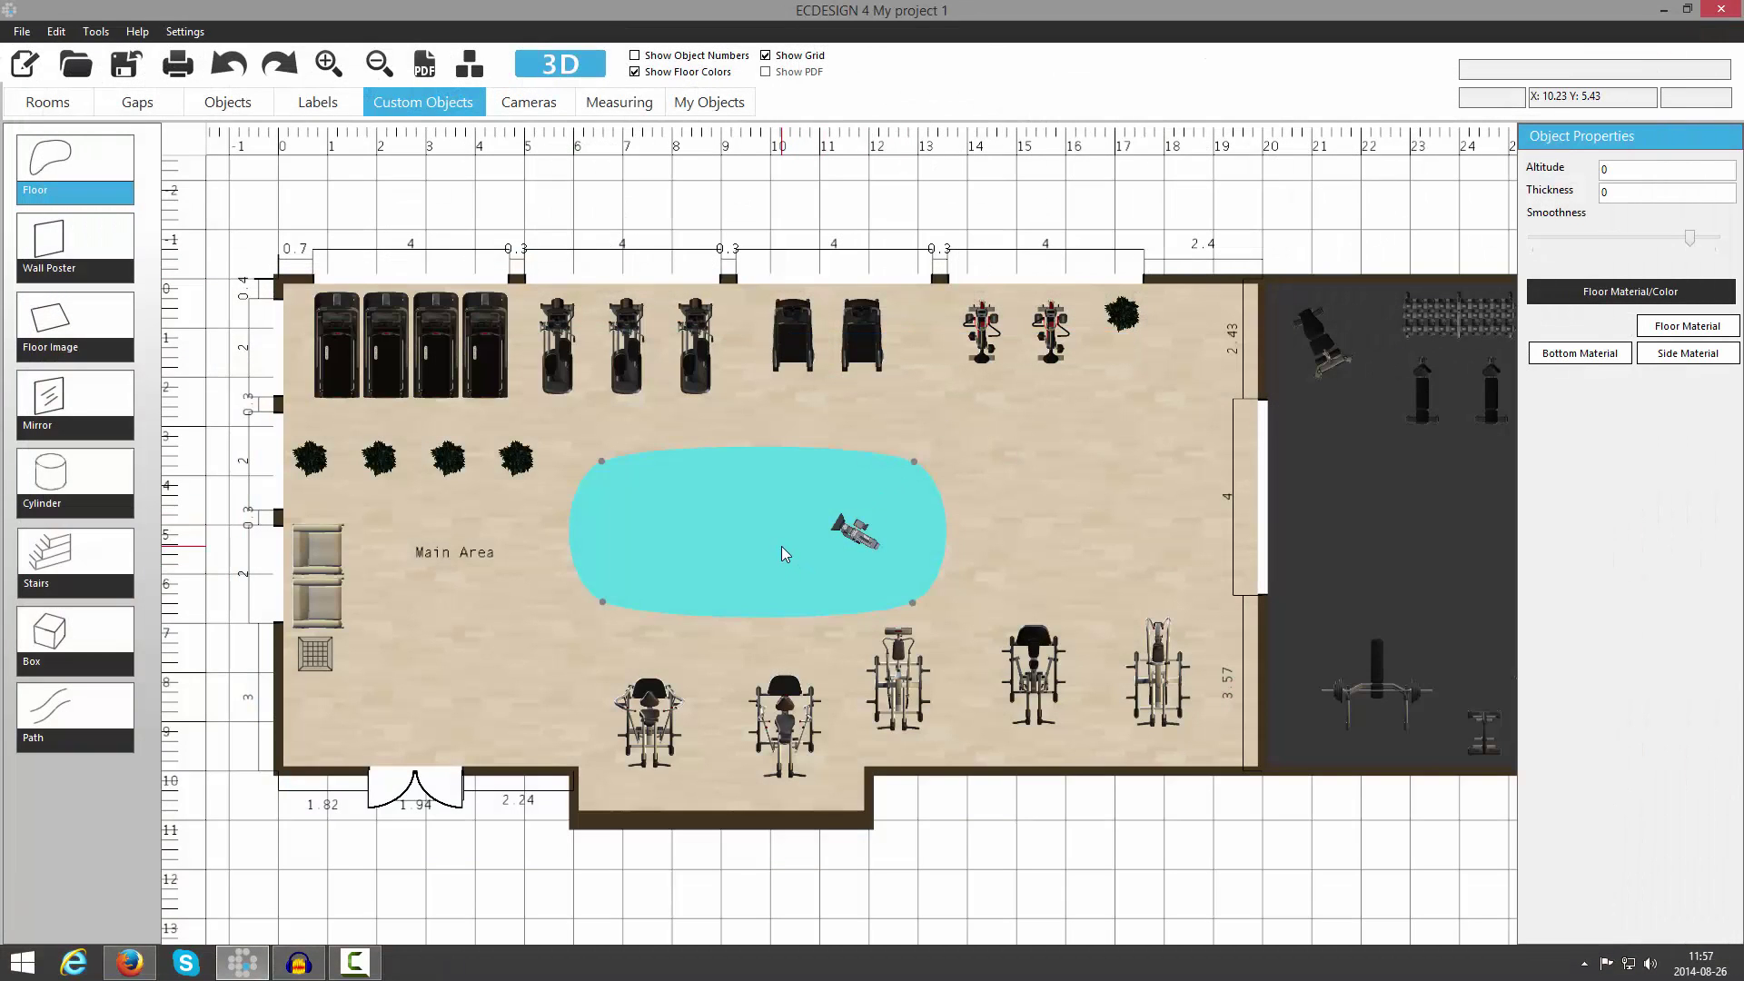
- Delete the selected cyan oval floor with the Delete key
key(Delete)
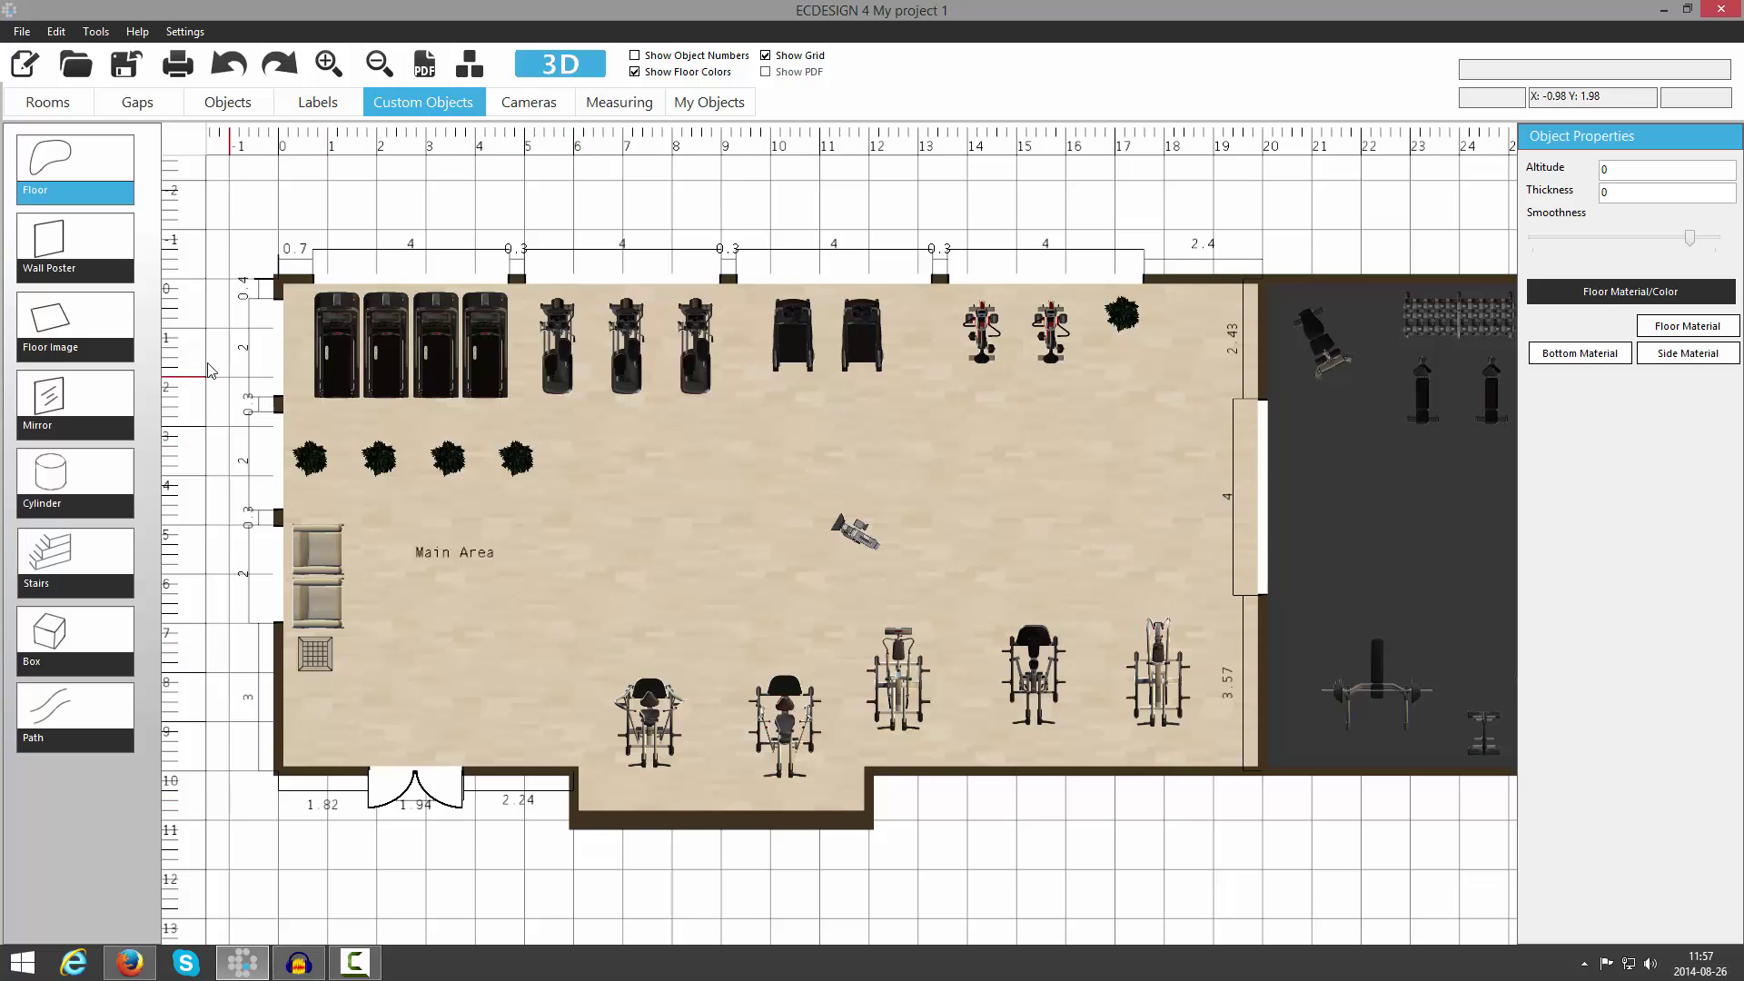
- Place a roughly 303 cm wall poster, flipped and moved onto the lower main-area wall
click(59, 249)
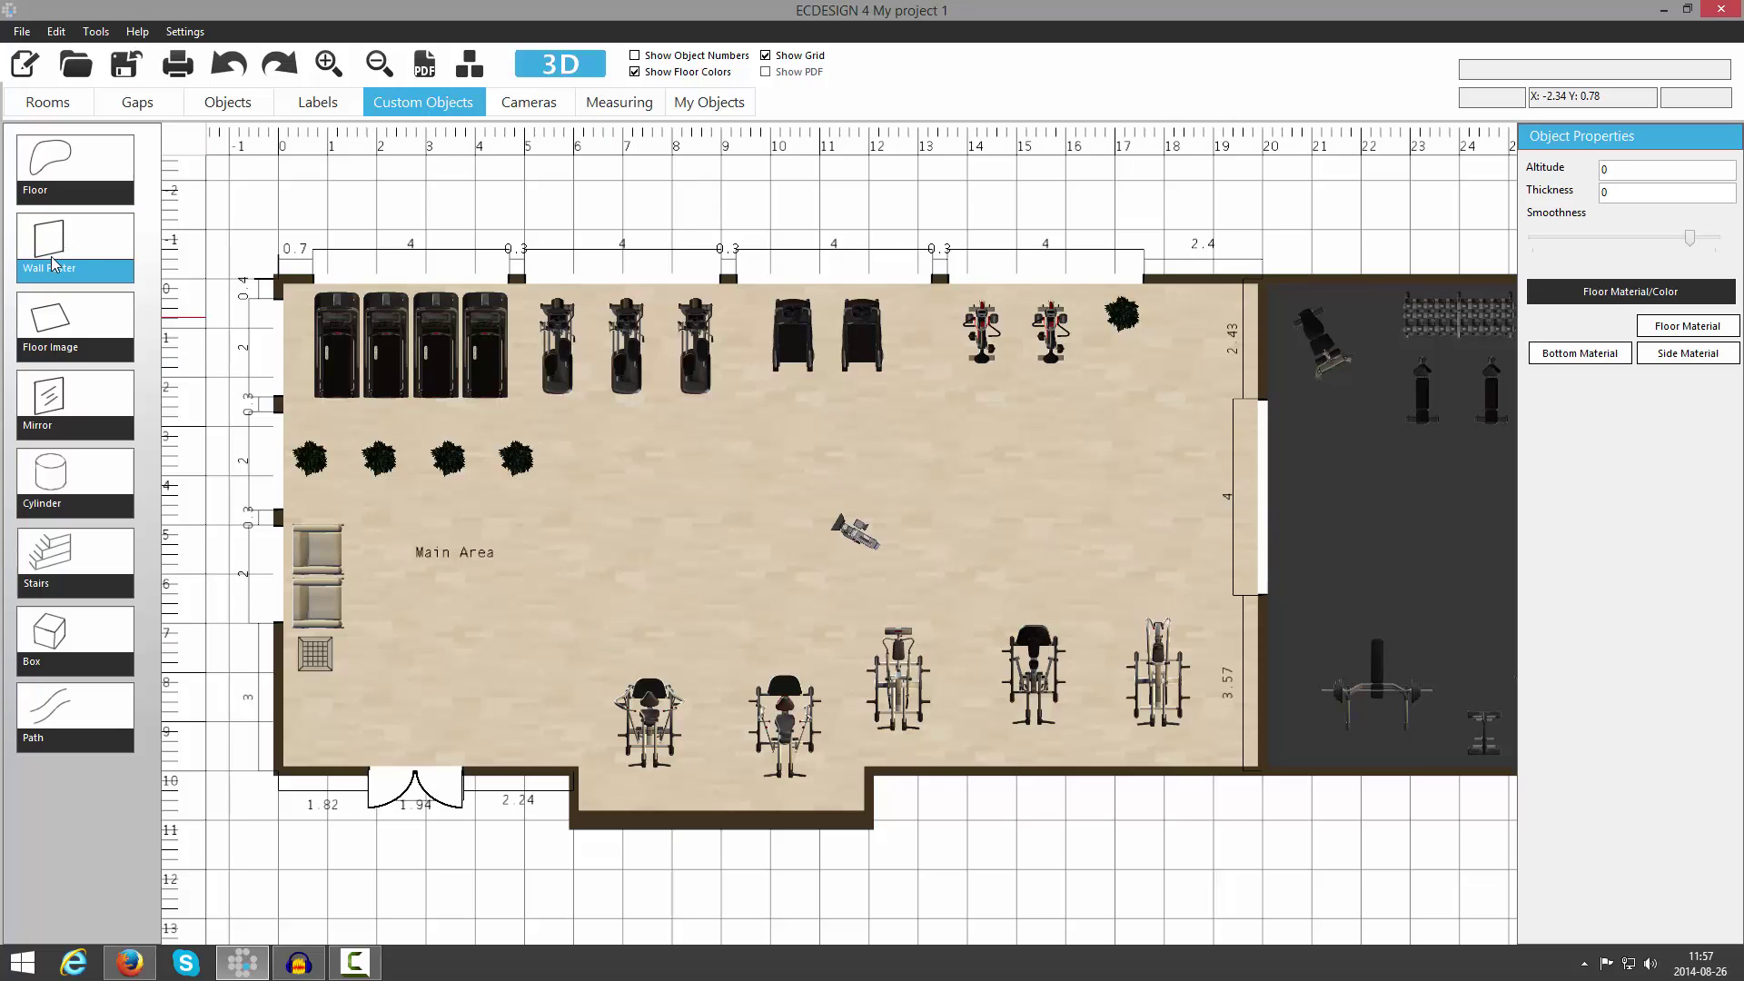
click(654, 483)
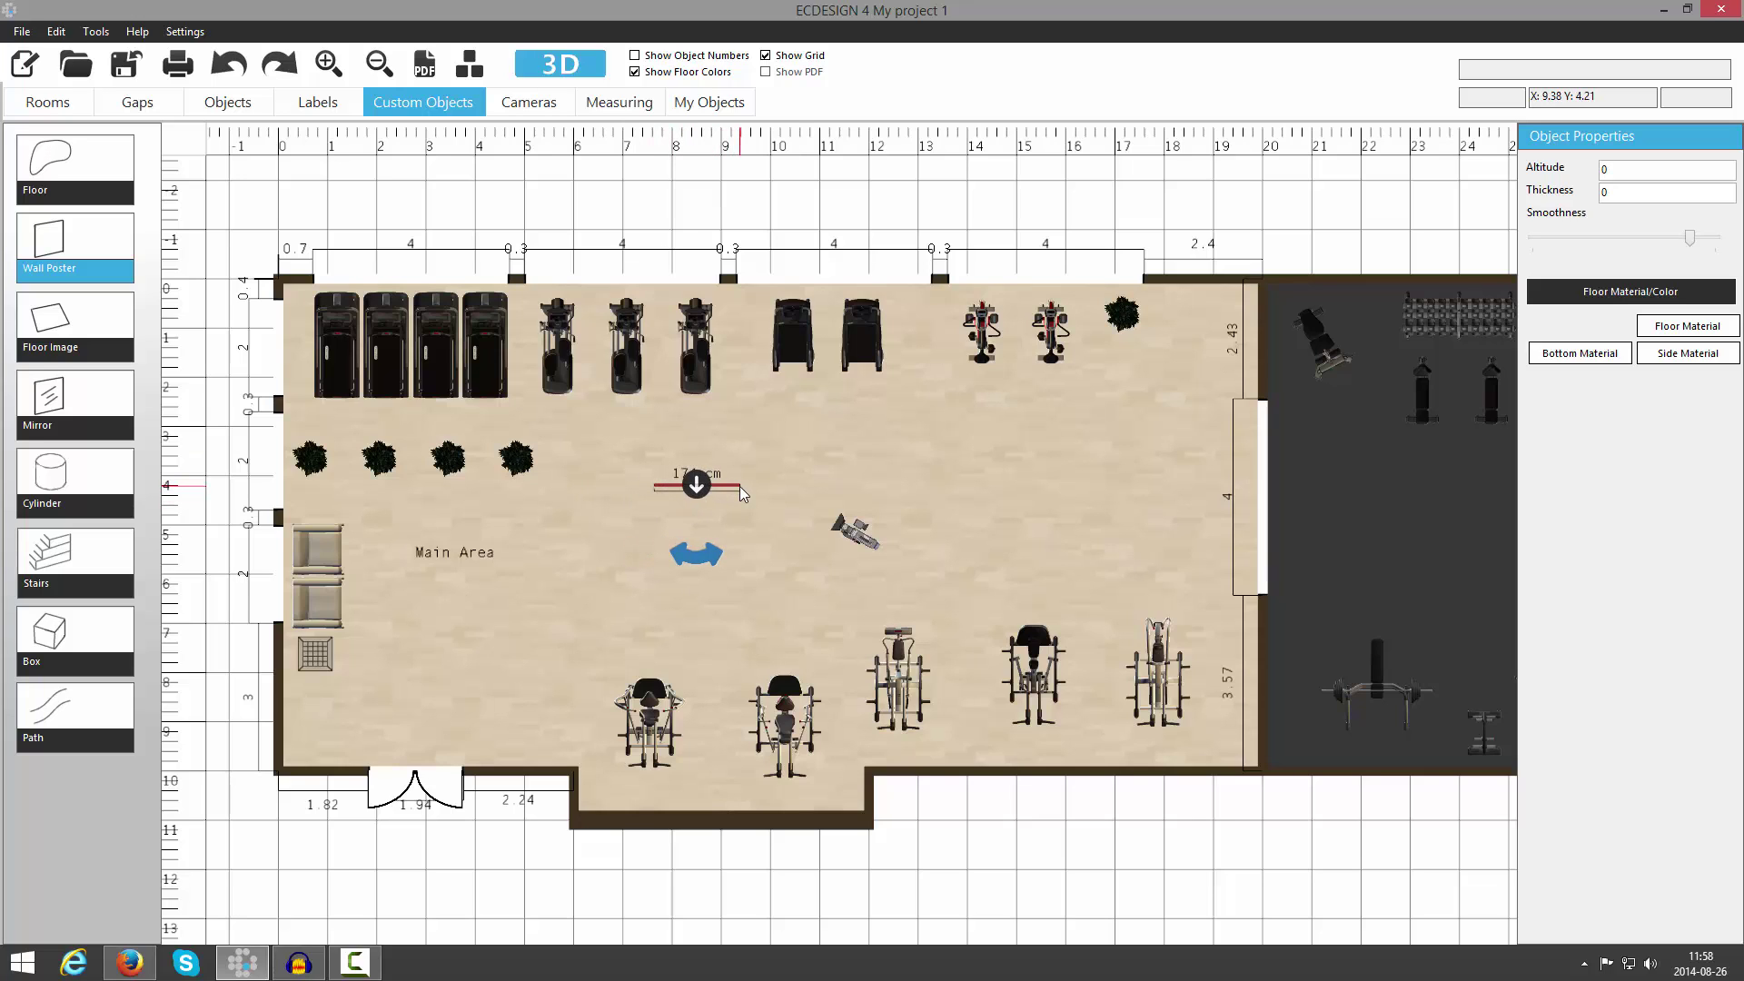
click(803, 488)
drag(727, 561, 719, 357)
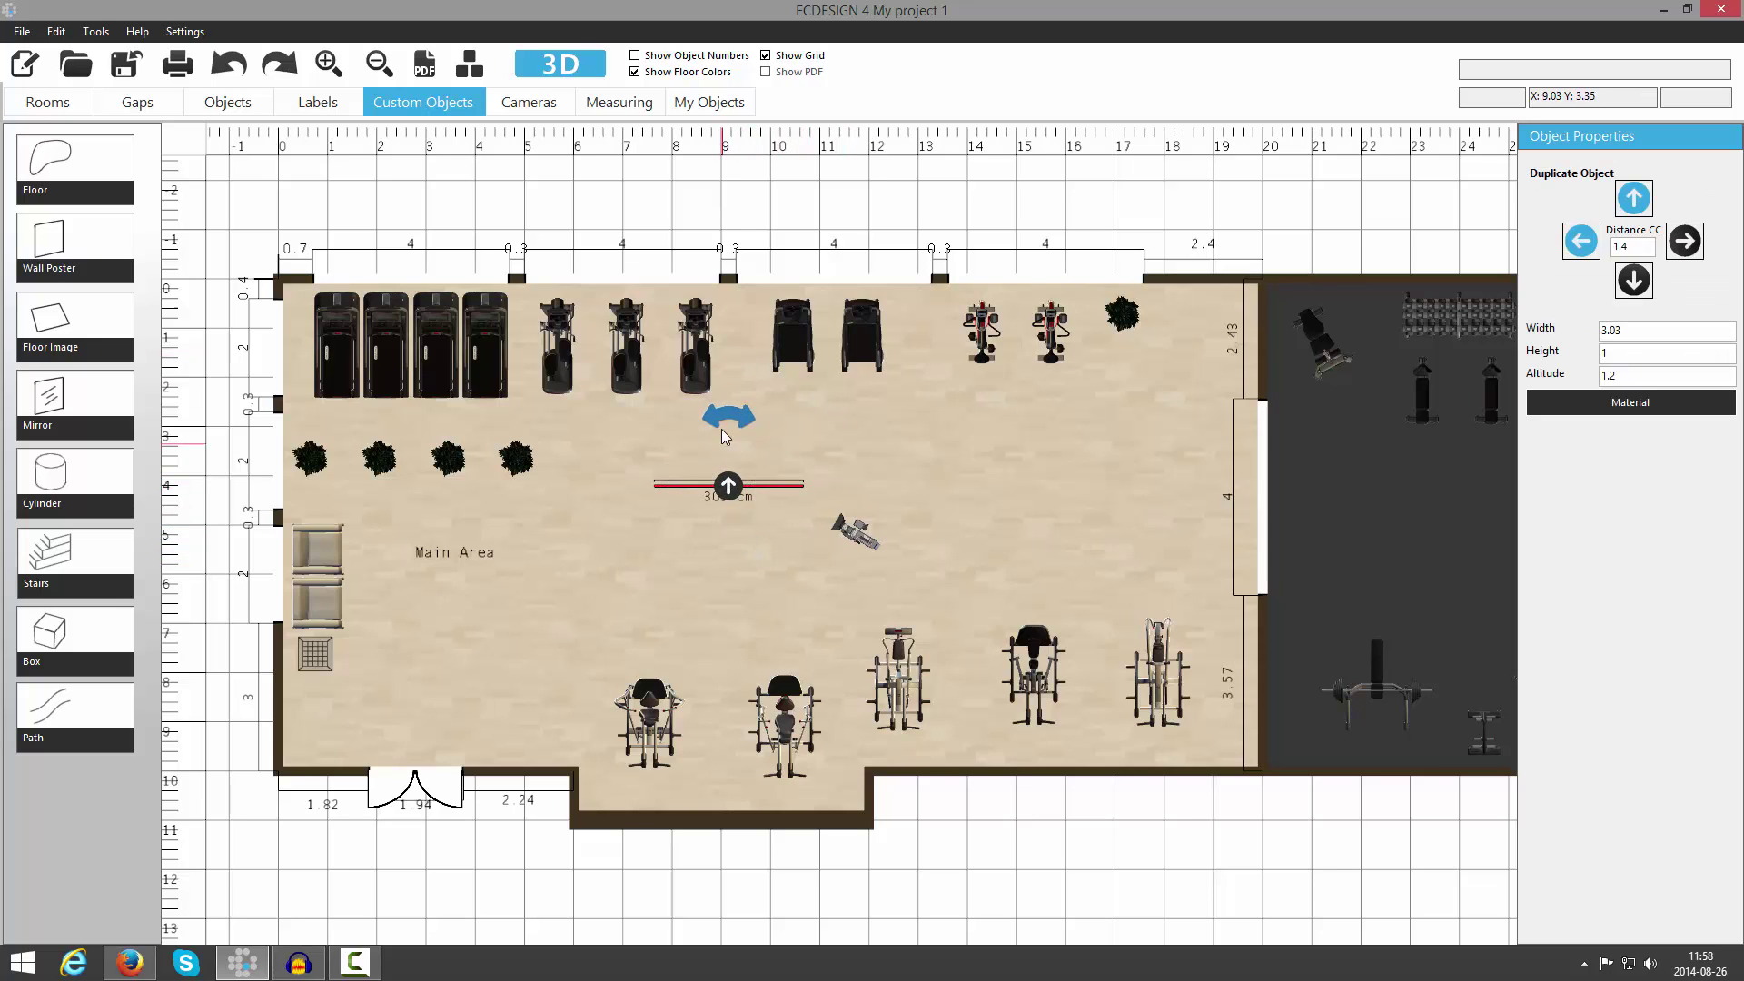
drag(760, 514, 1041, 770)
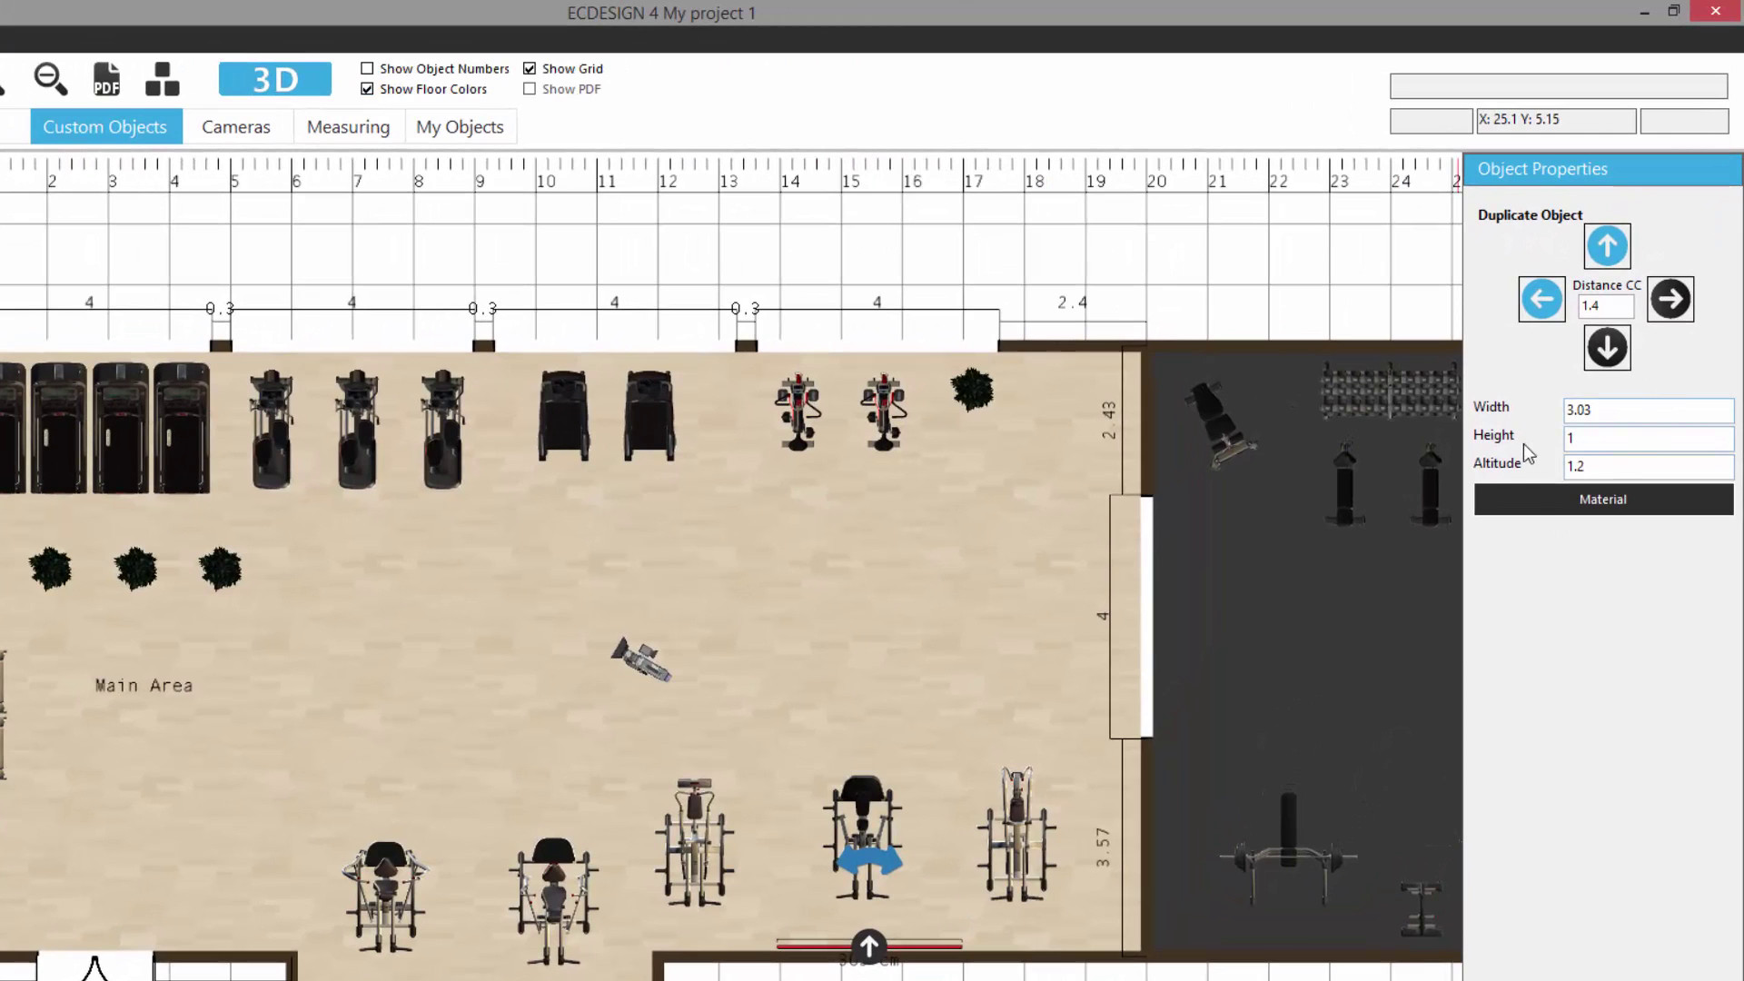
- Size the poster 4 wide by 2 high and choose the ecdesign_global_banner.jpg custom image
double_click(1614, 409)
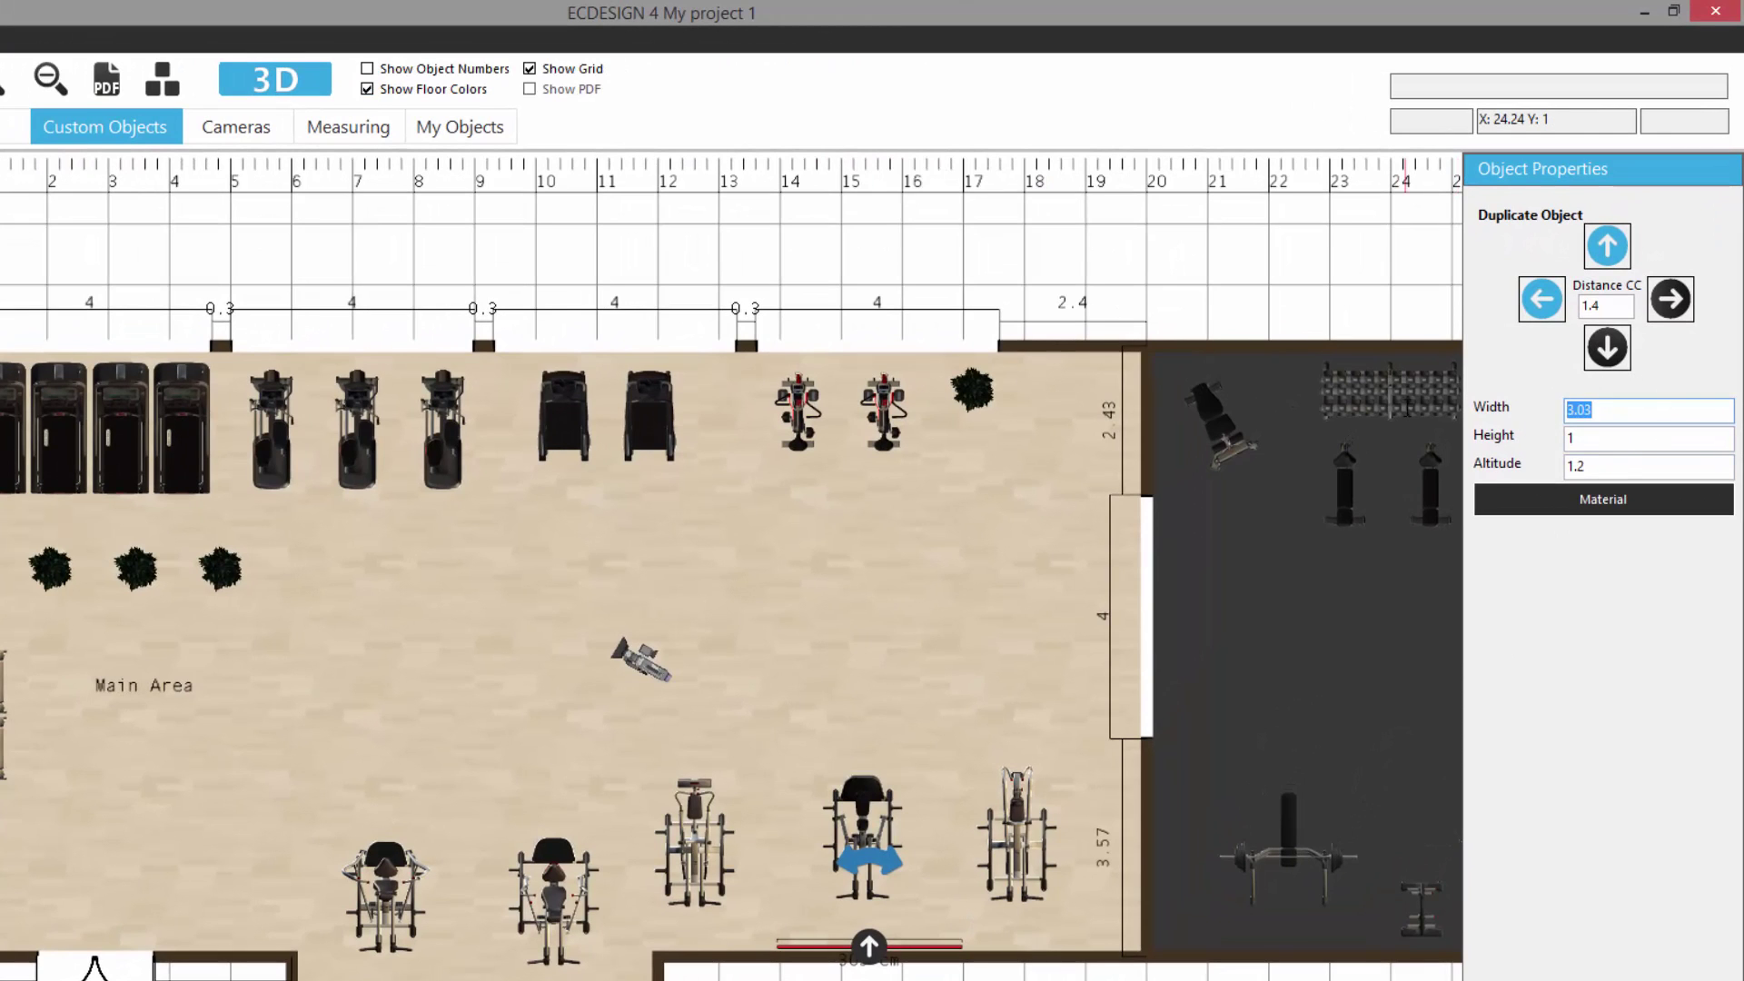
text(4)
key(Tab)
text(2)
key(Tab)
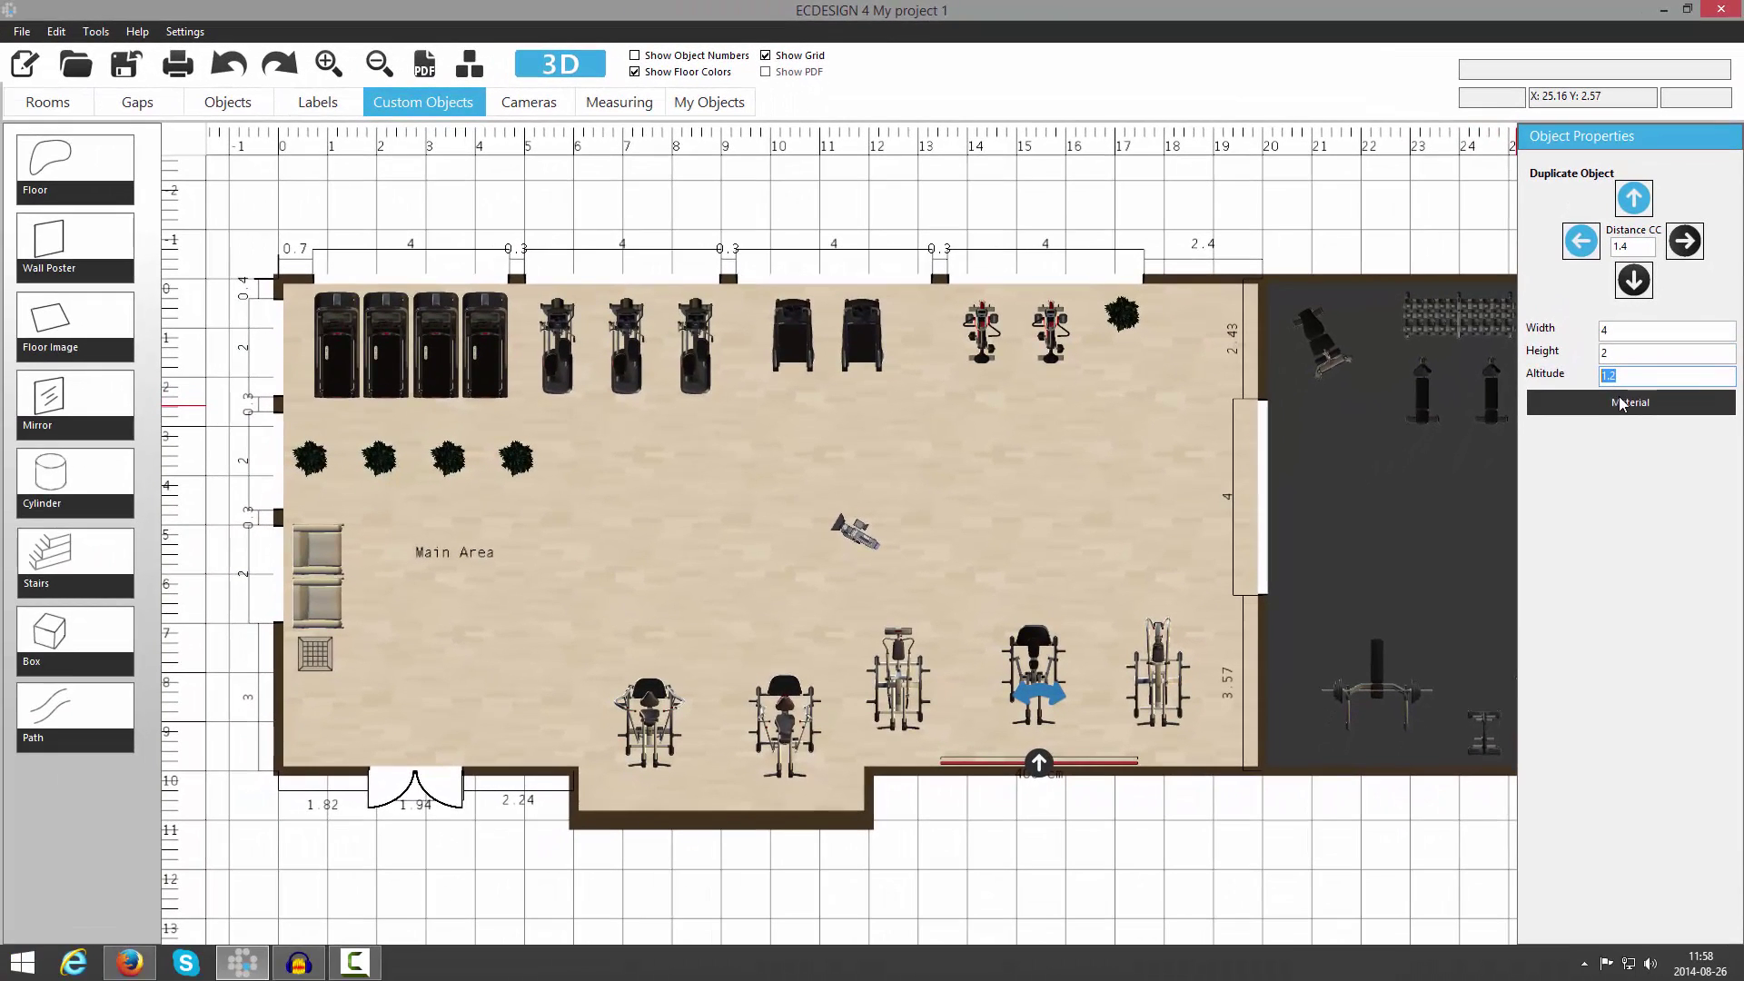
click(1622, 403)
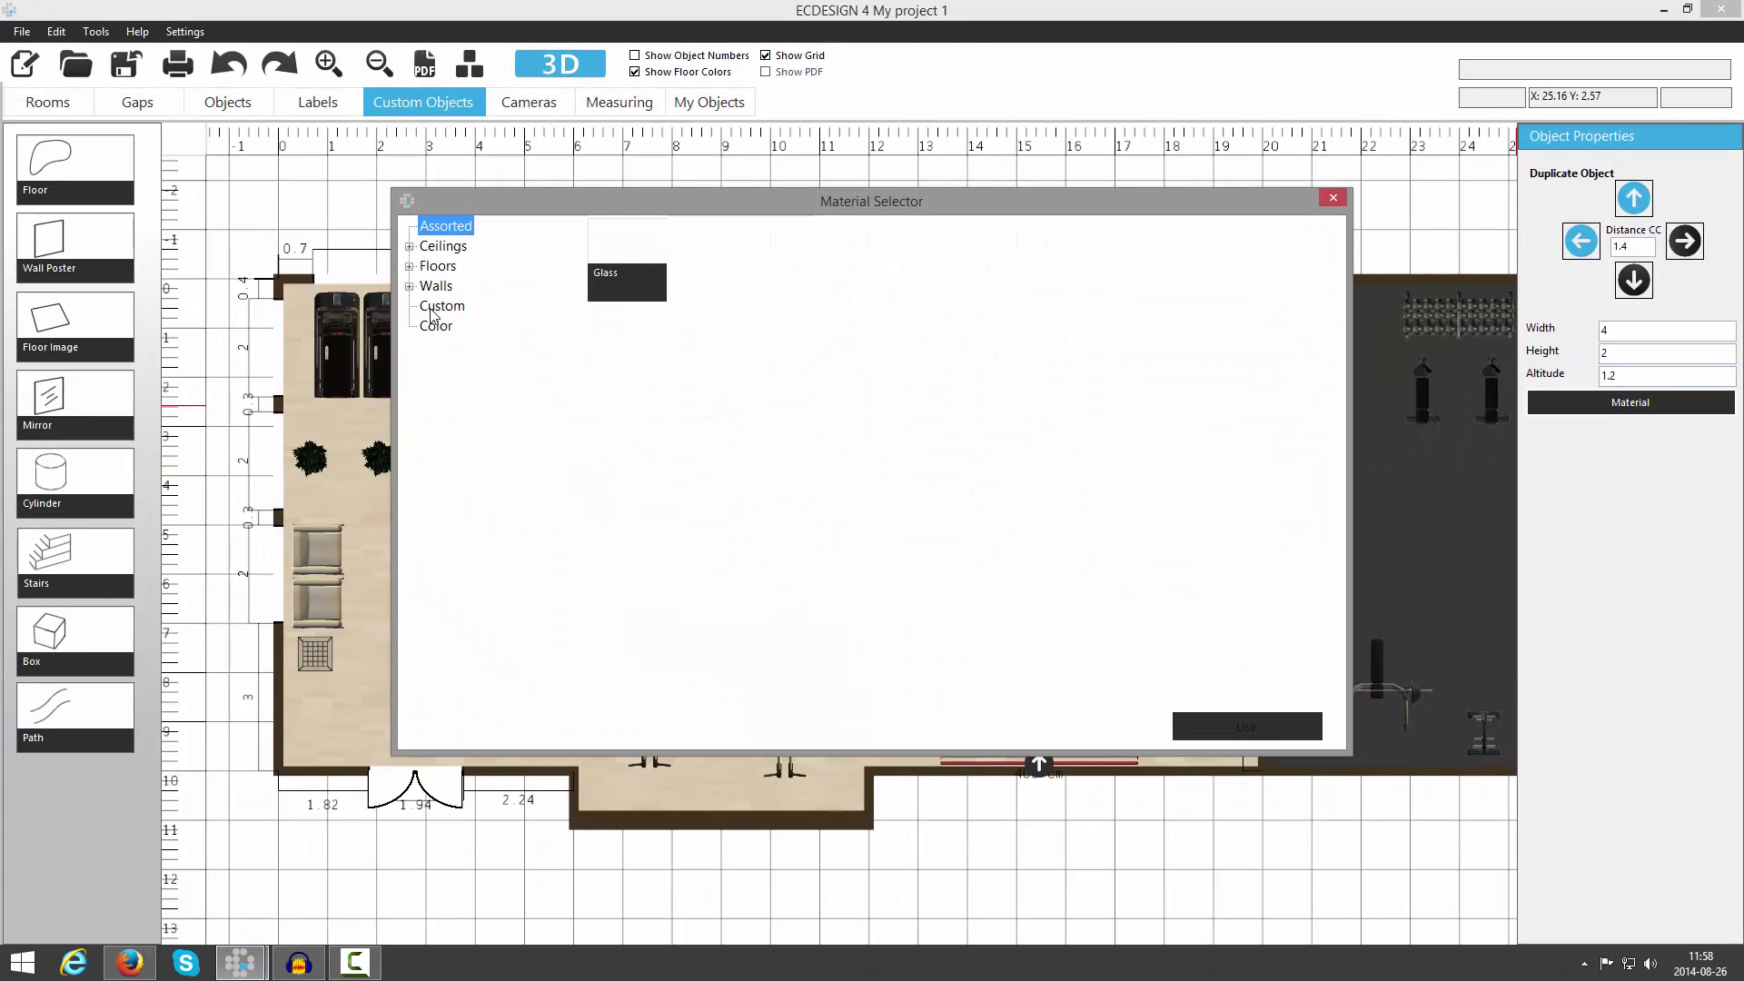
click(433, 309)
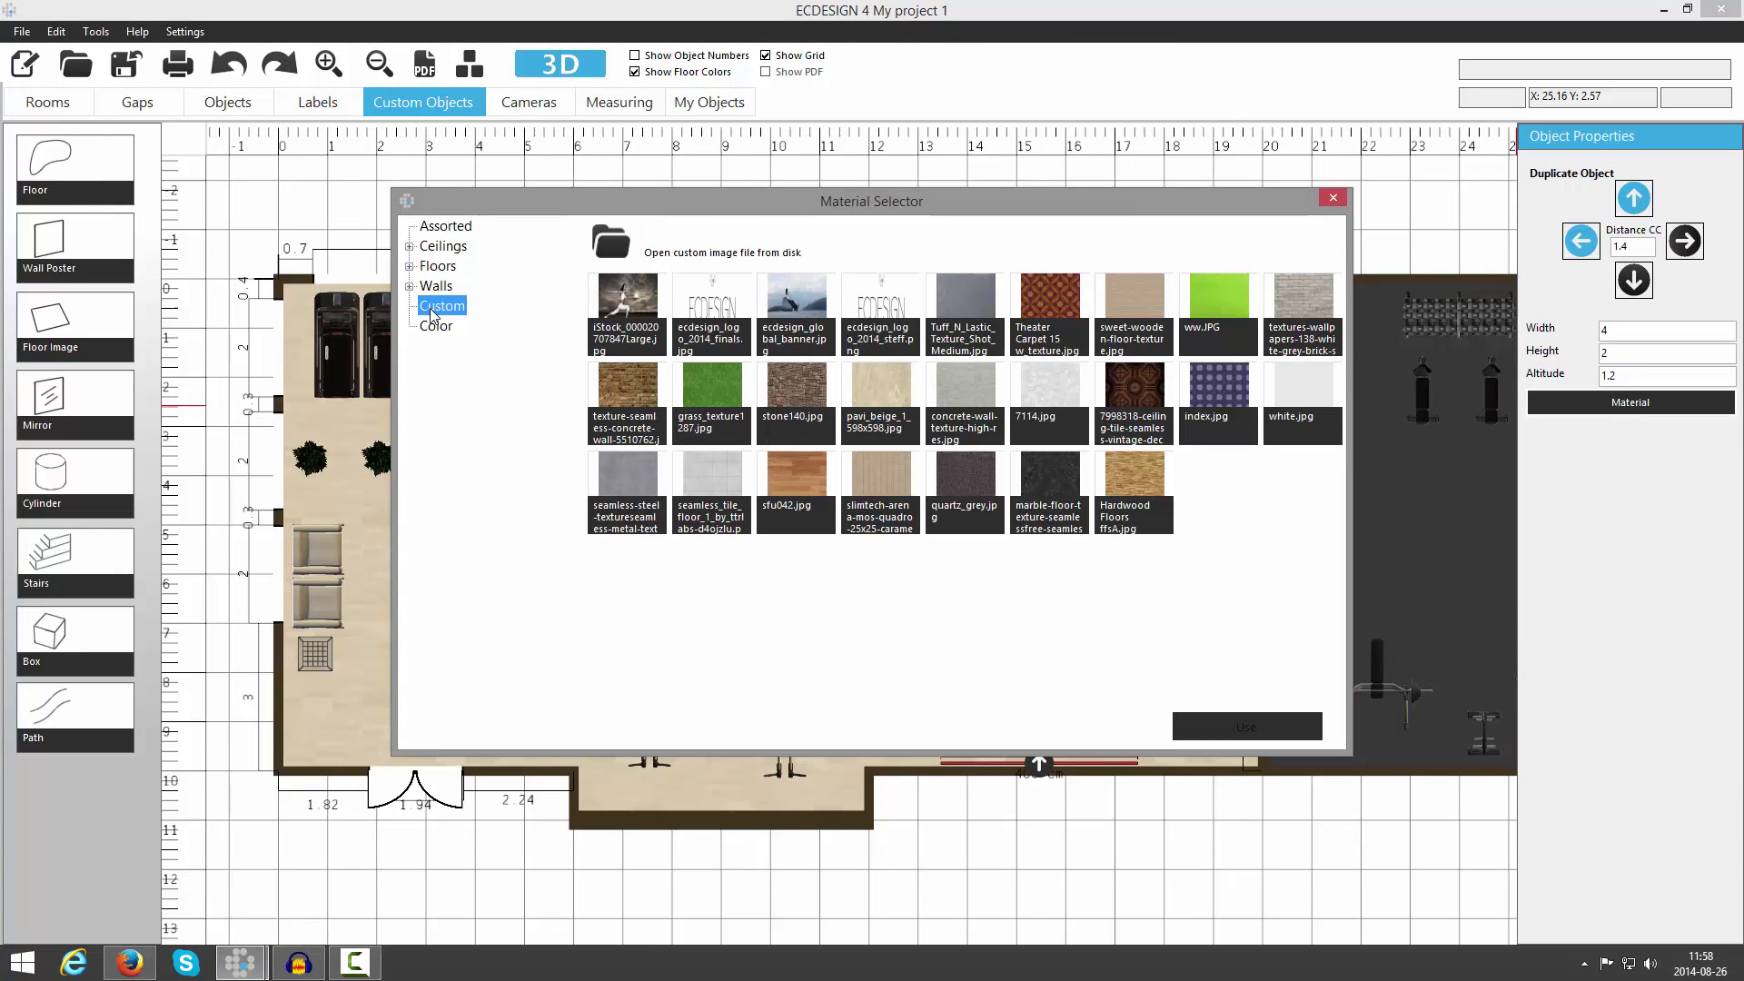
click(807, 300)
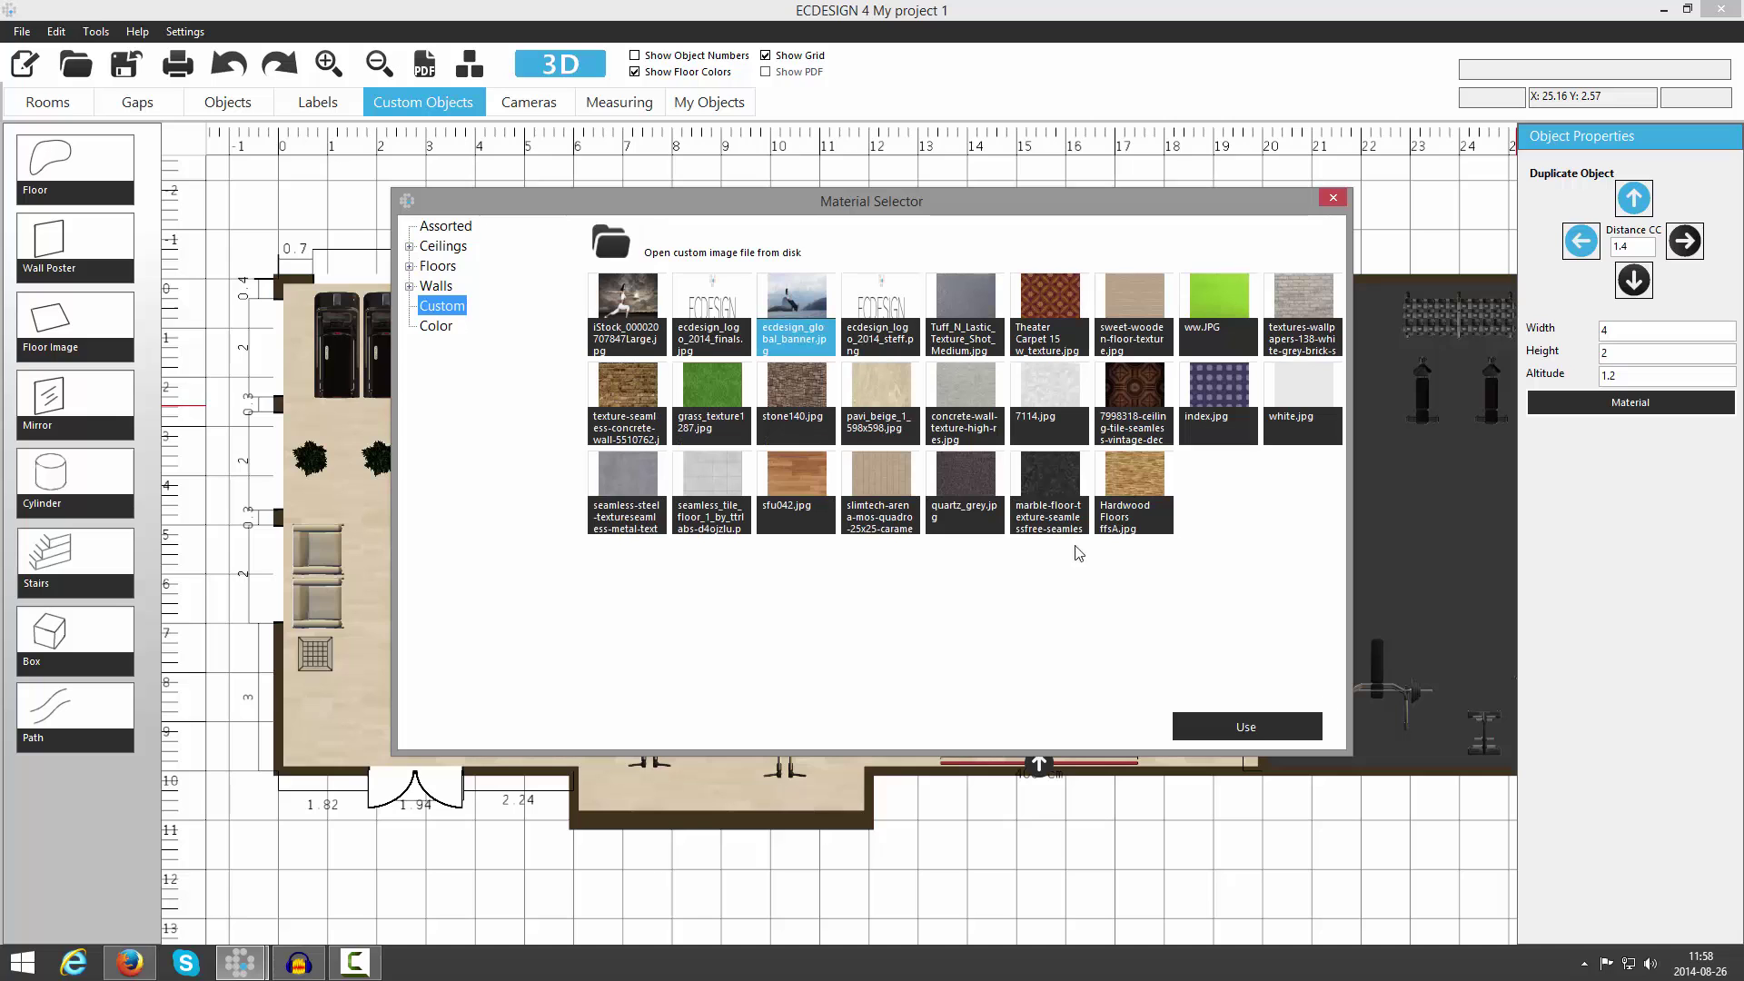
- Apply the banner image to the poster and nudge the main-area camera up and left
click(1262, 717)
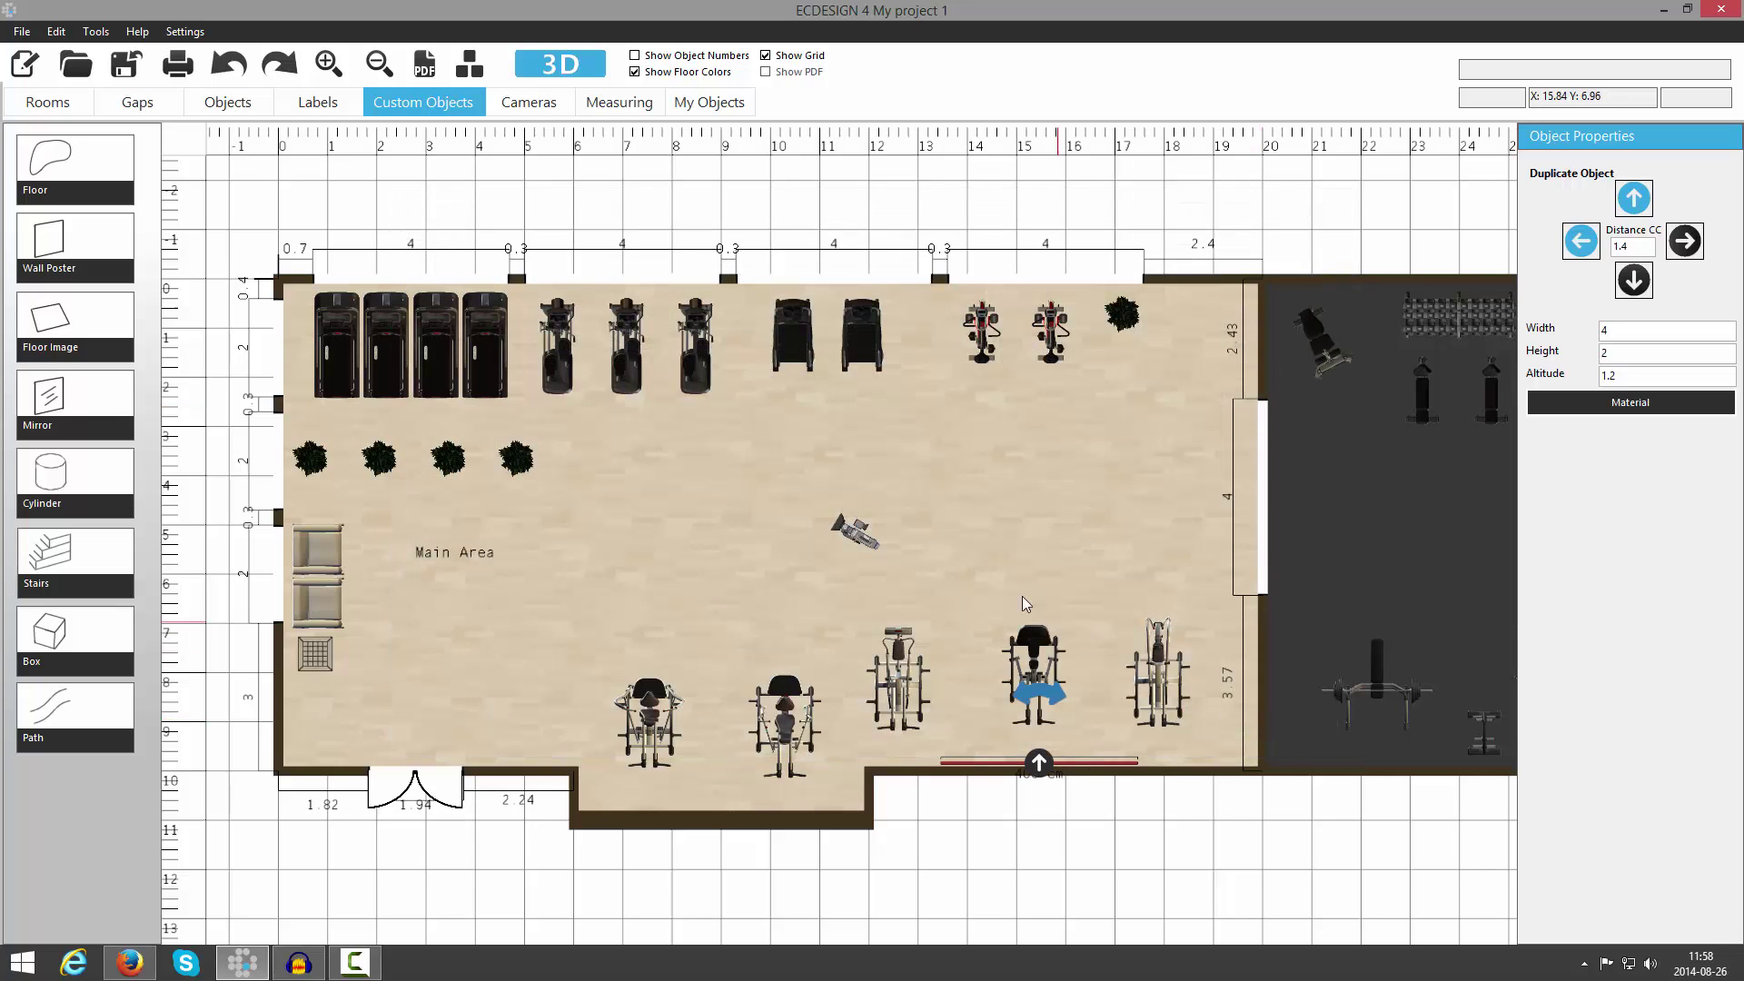
click(831, 536)
drag(822, 598, 961, 385)
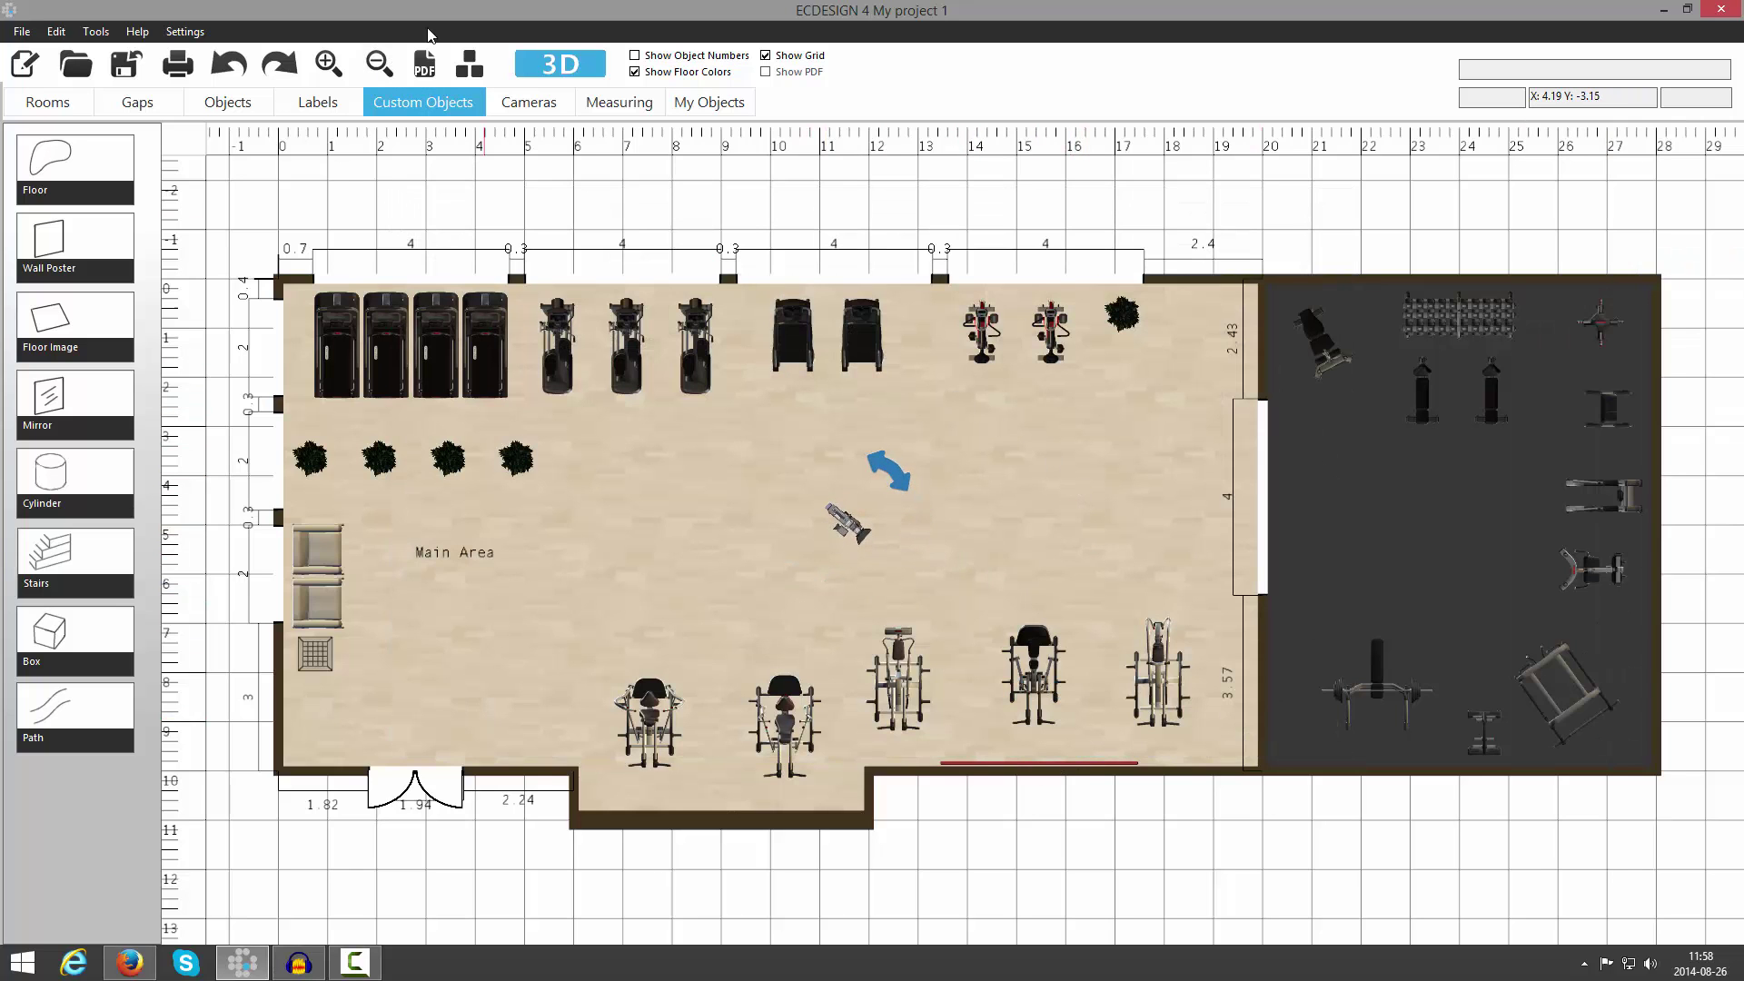
- In the 3D viewer, raise the wall poster to altitude 1.29, then close the viewer
click(534, 64)
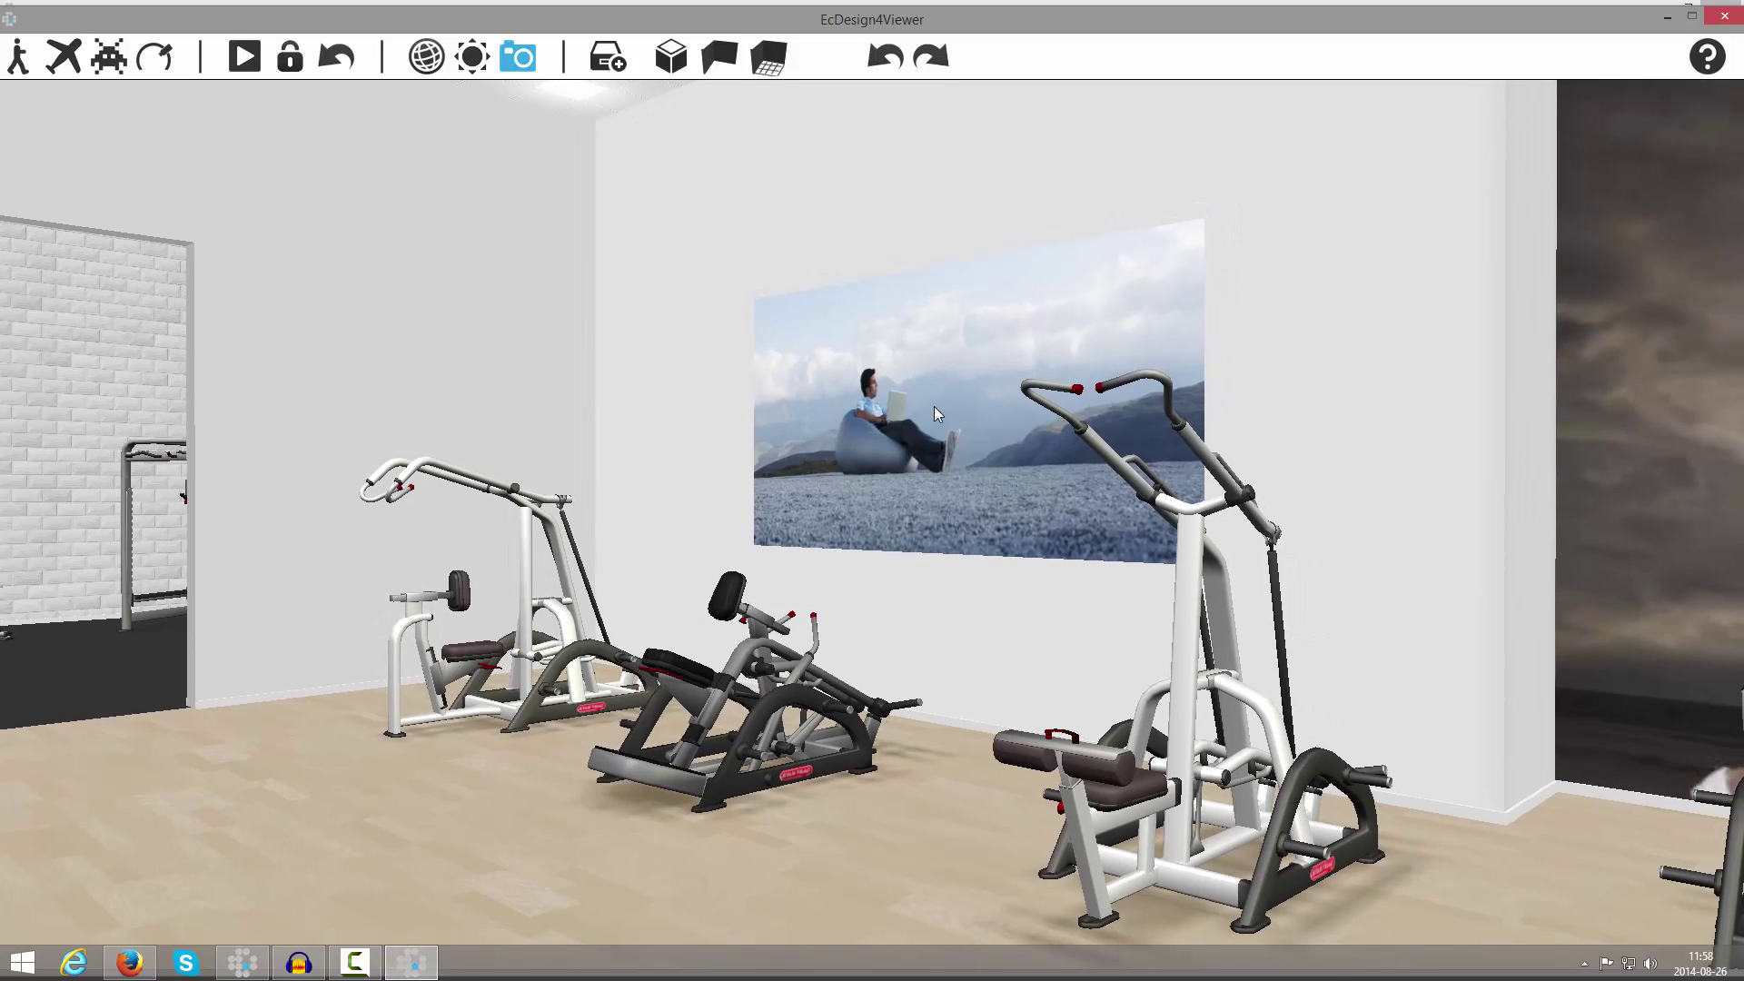
click(673, 68)
click(875, 405)
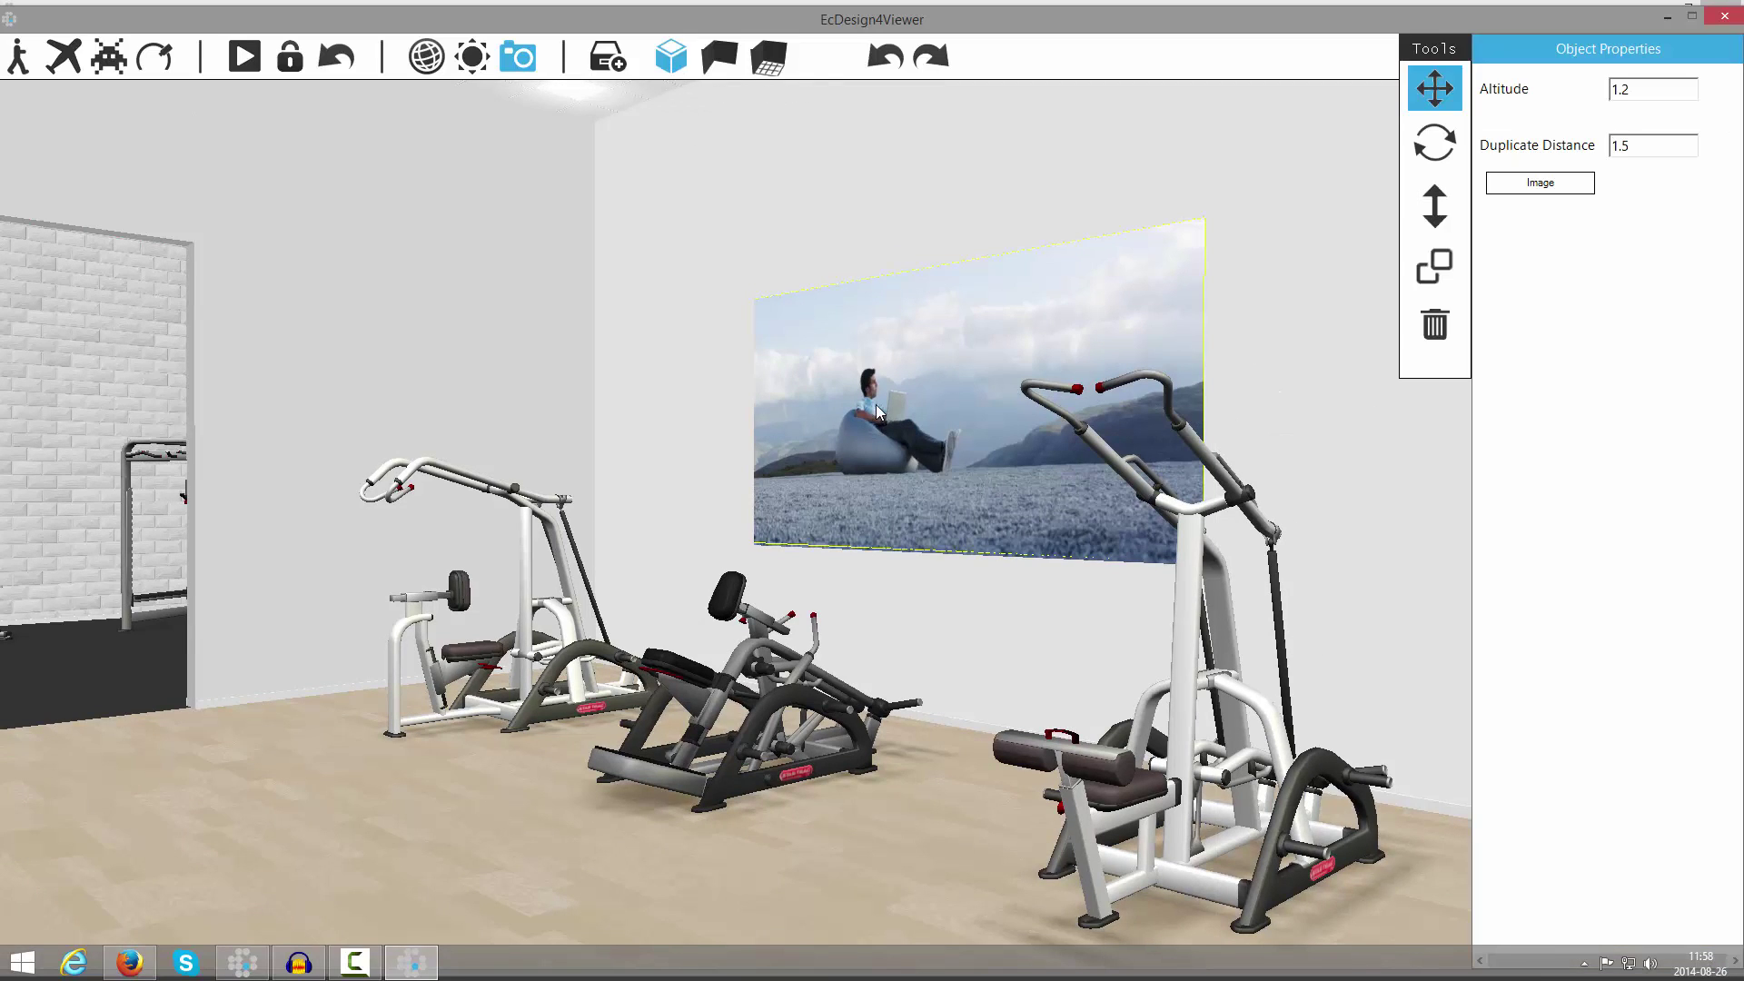
click(1434, 205)
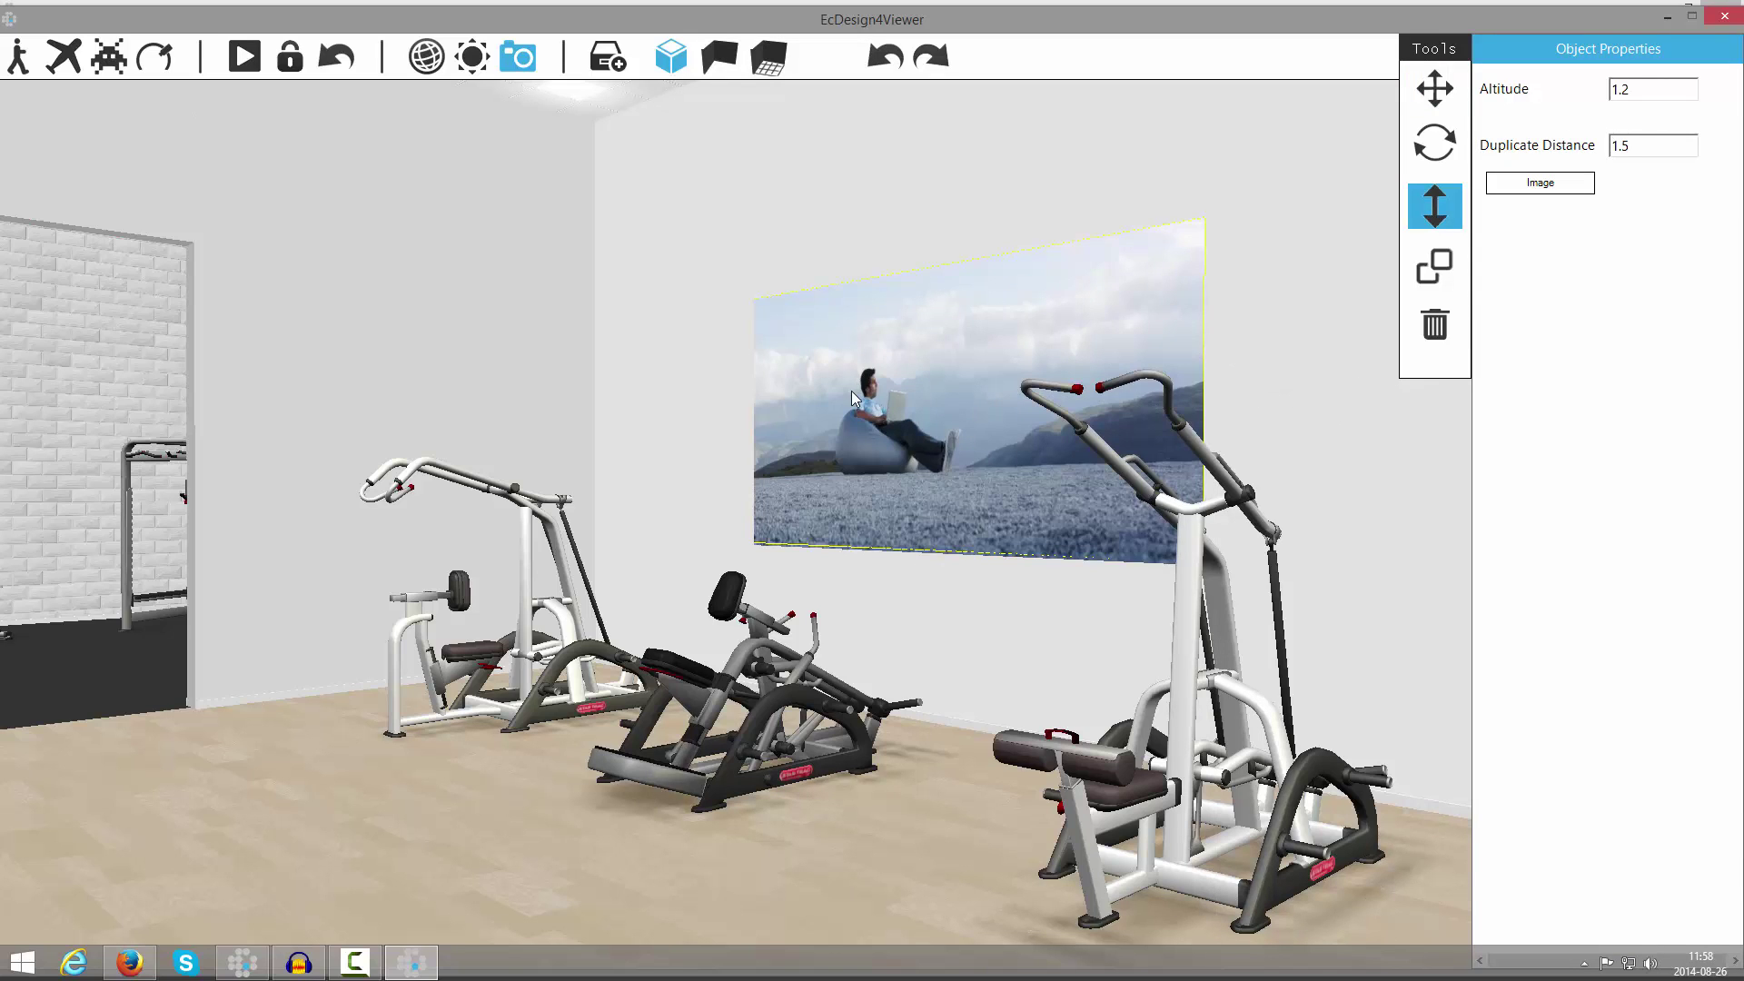
mouse_move(852, 391)
mouse_down()
mouse_move(857, 319)
mouse_move(843, 396)
mouse_up()
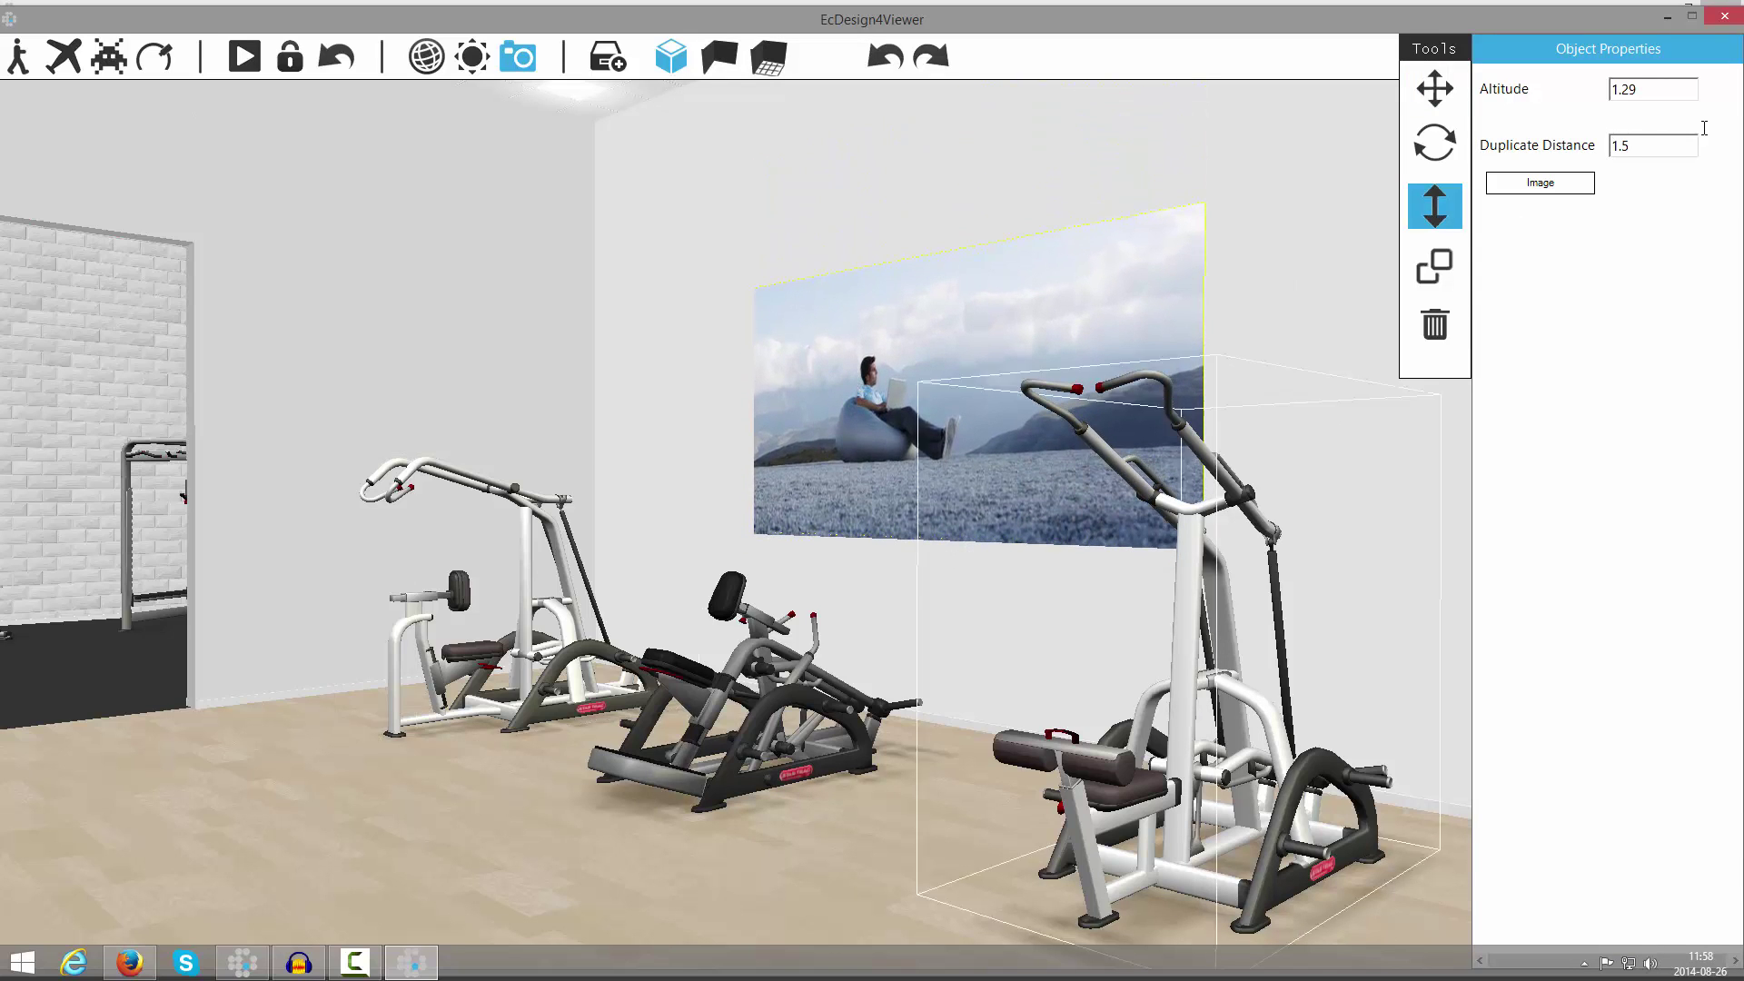
click(1723, 16)
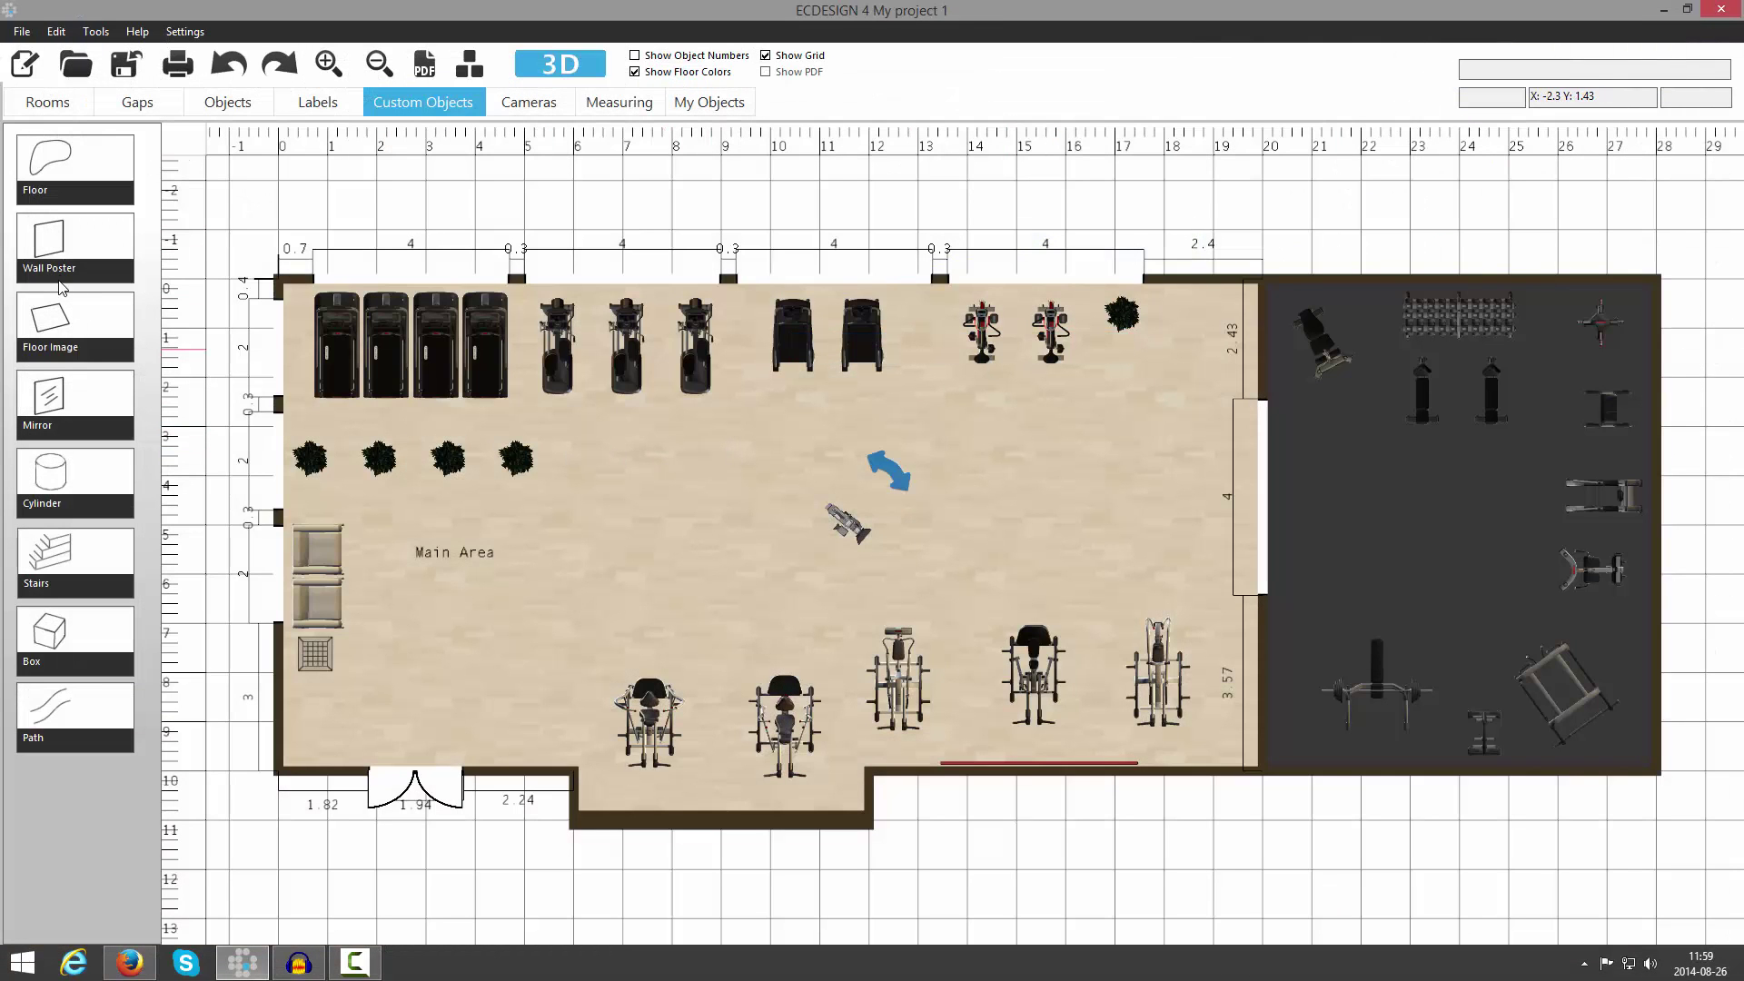
- Place a floor image in the Main Area and size it to 2 by 2
click(49, 323)
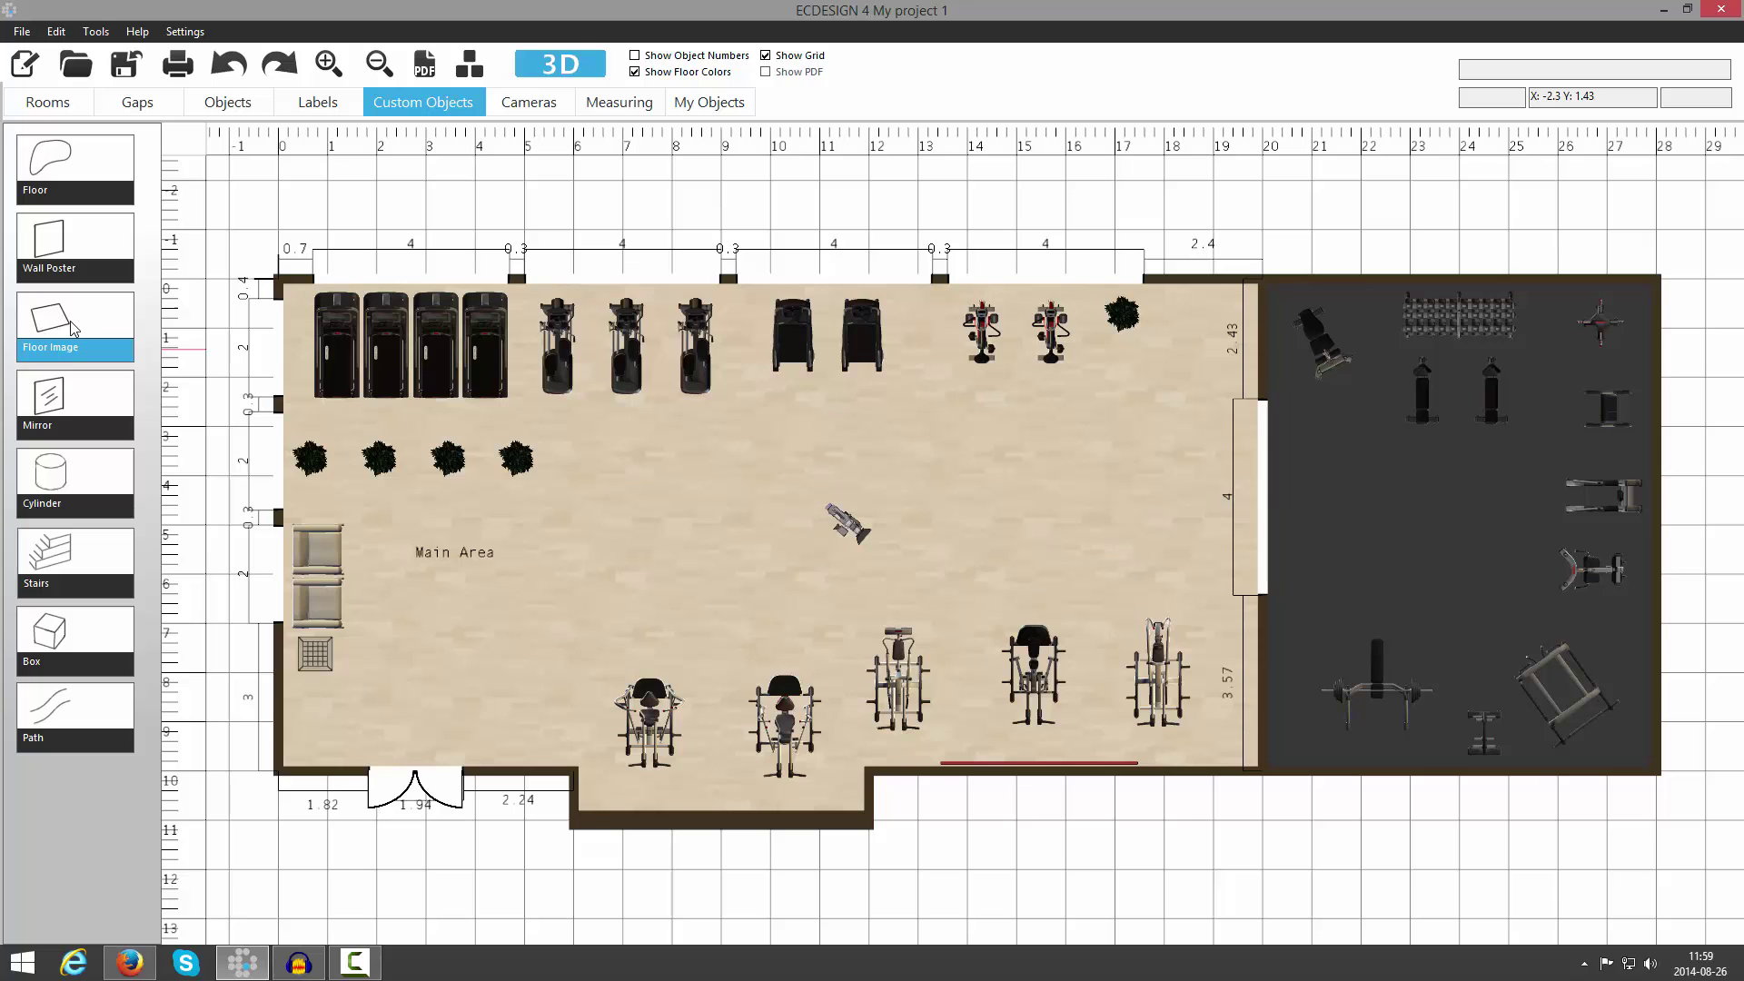
click(661, 476)
drag(679, 498, 777, 579)
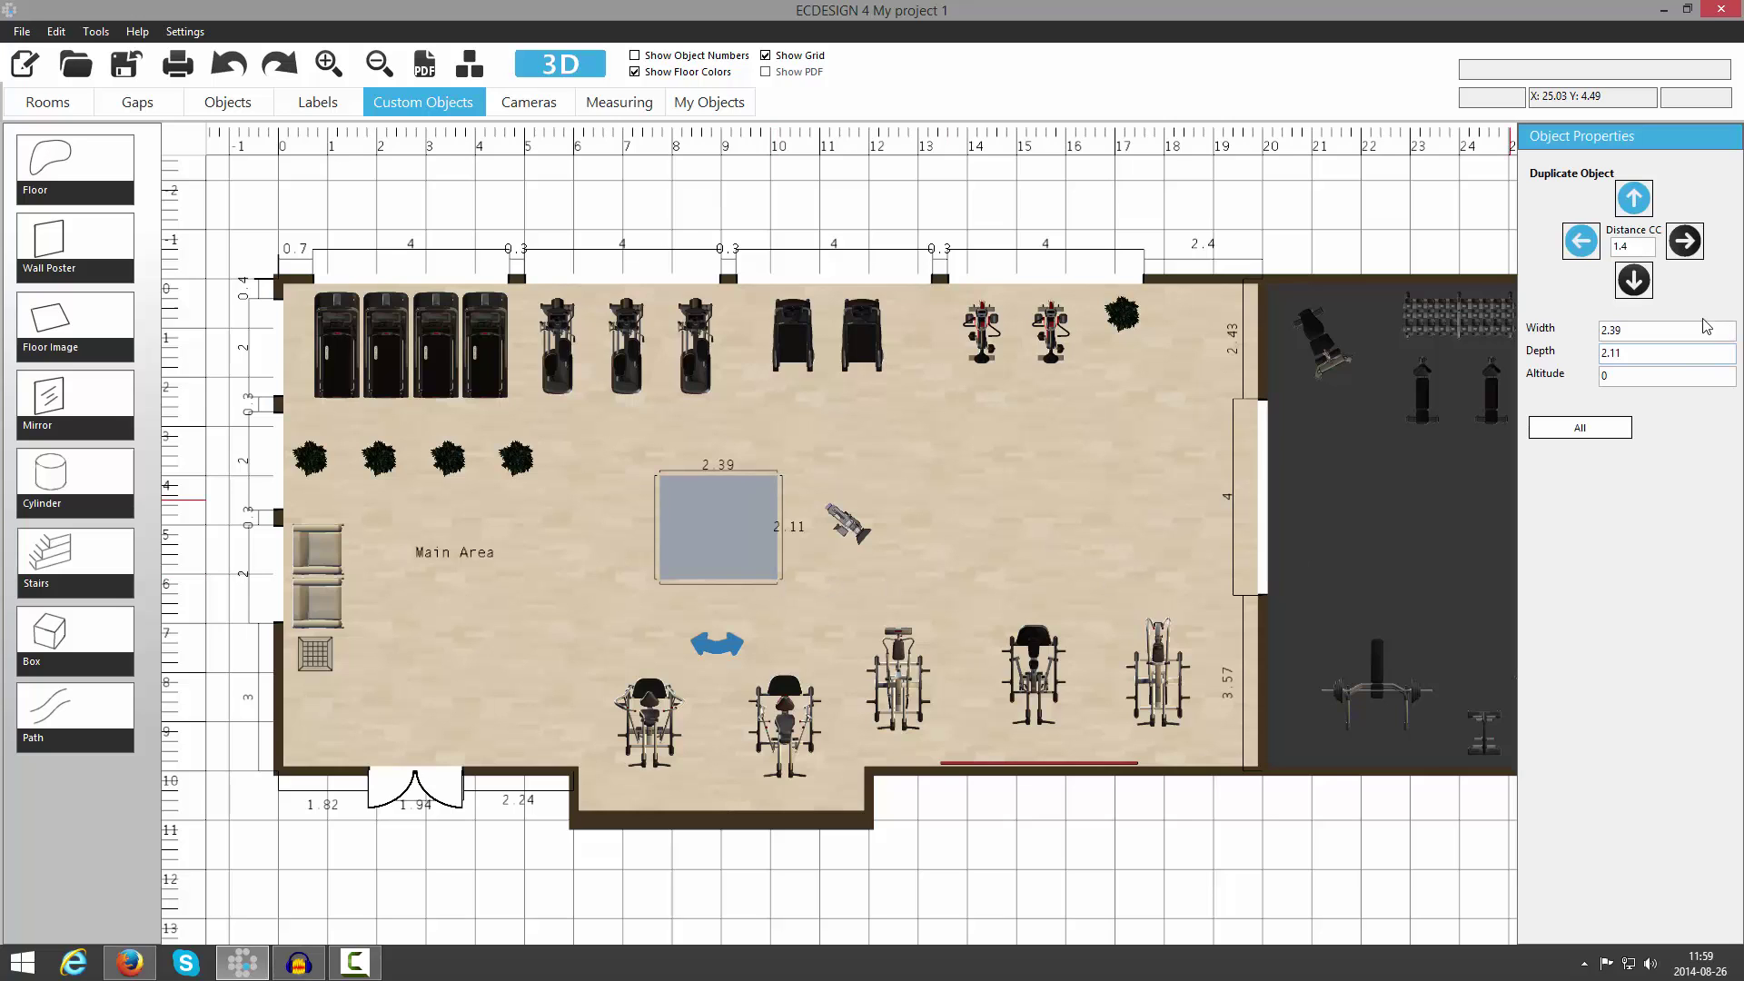
drag(1683, 337, 1553, 328)
text(2)
key(Tab)
text(2)
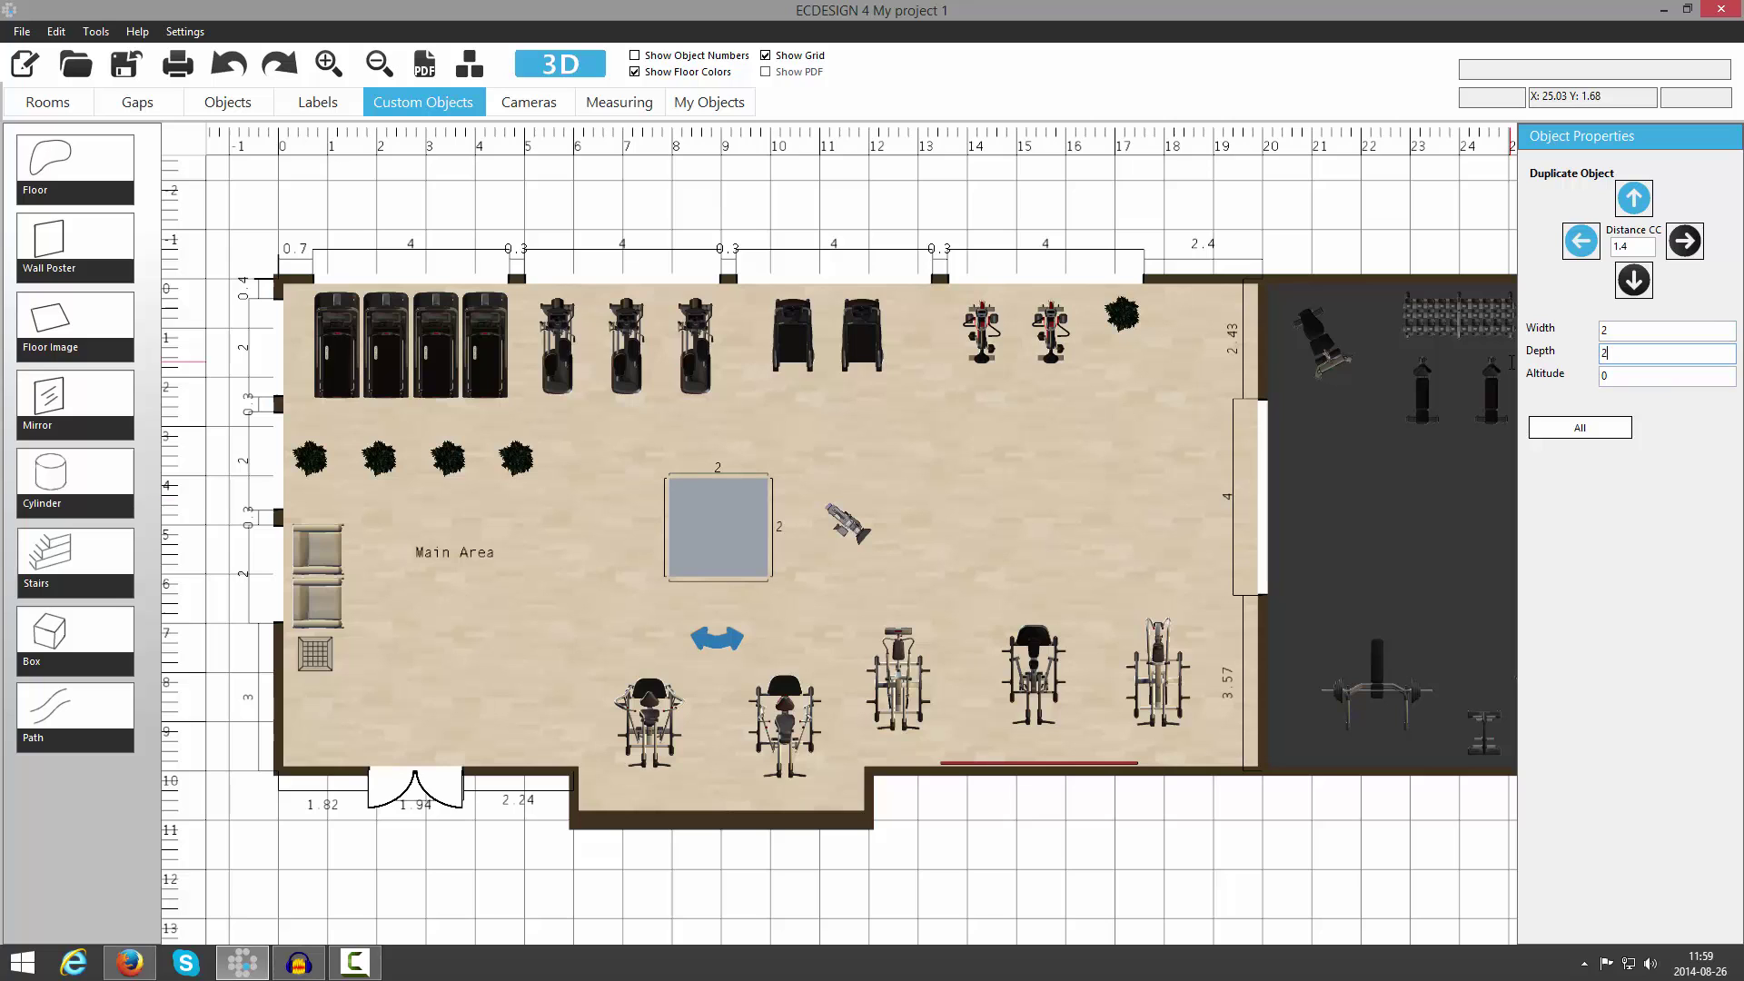
- Apply the custom iStock photo of the stretching woman to the floor image
click(1582, 435)
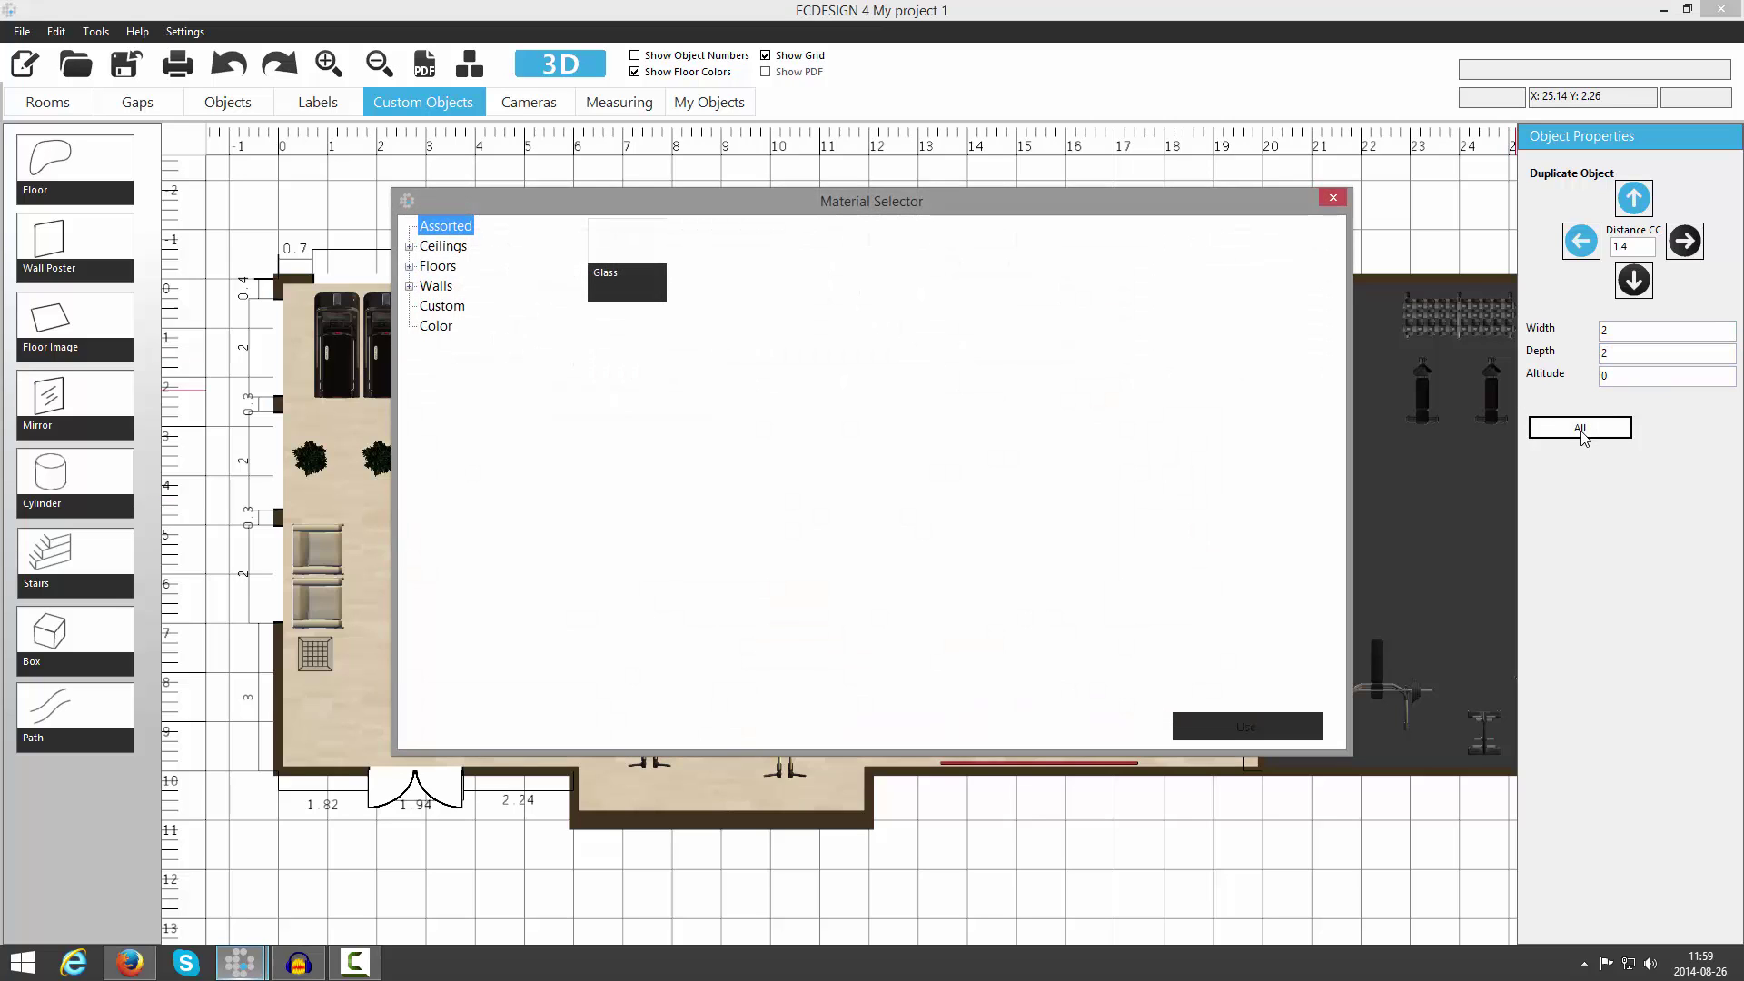
click(424, 310)
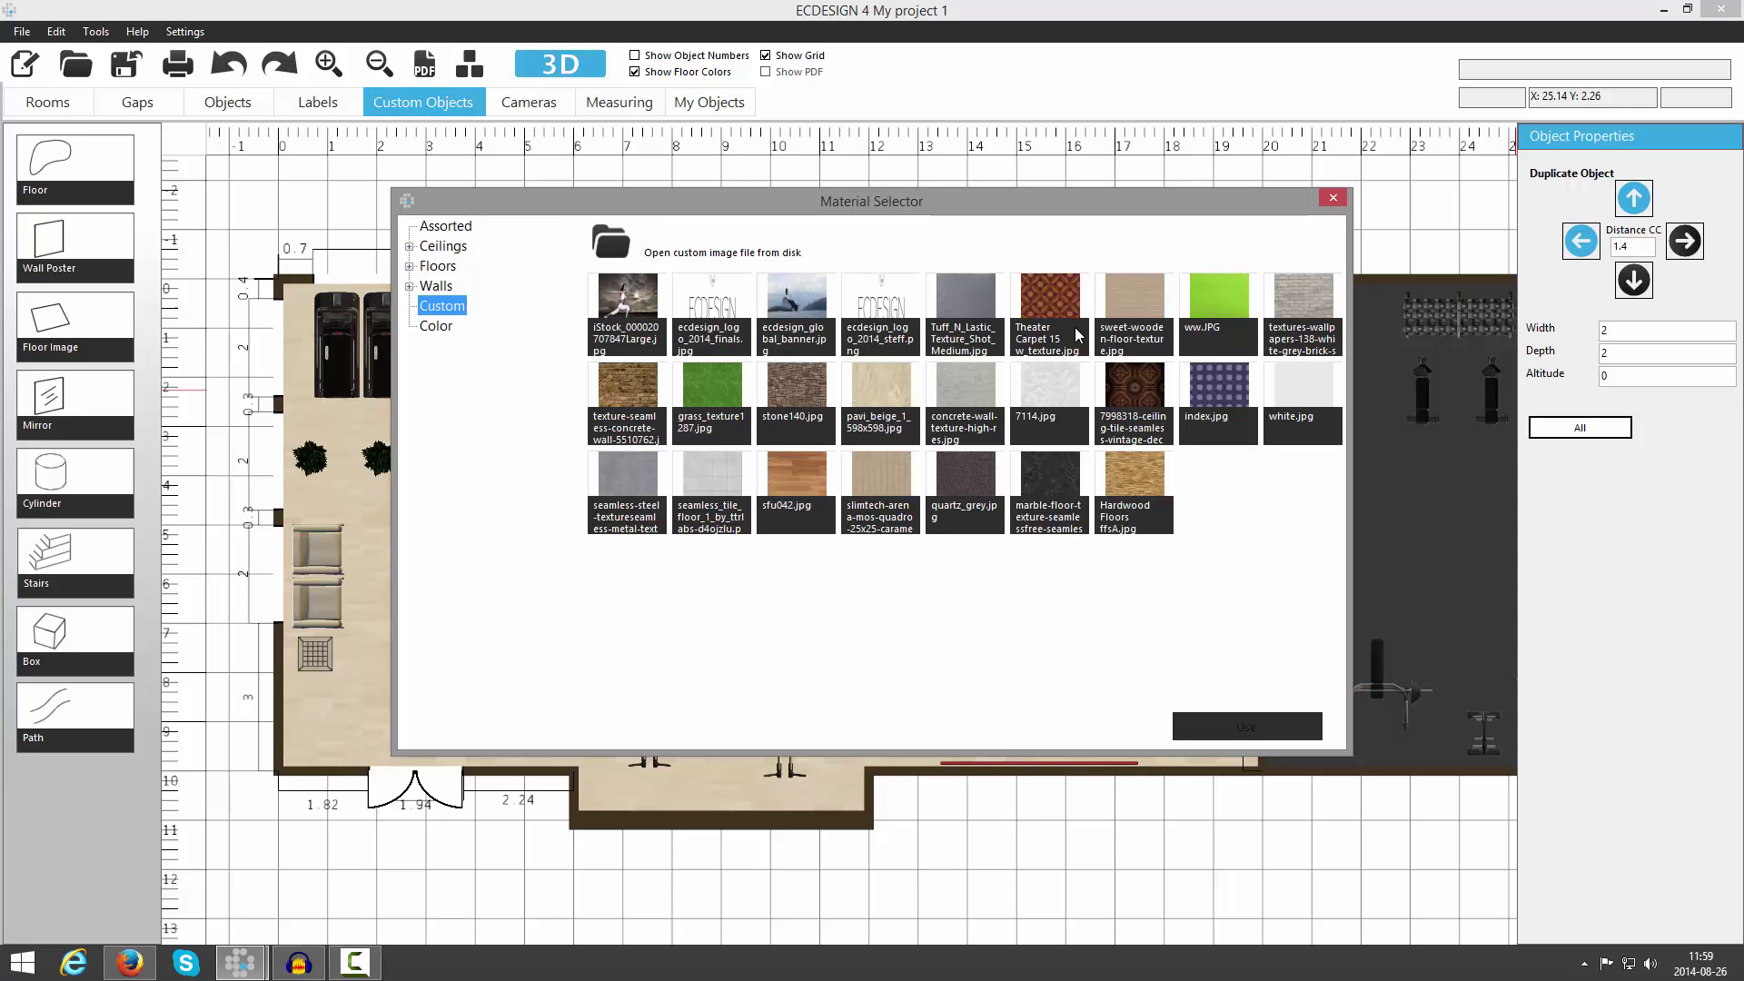
click(626, 306)
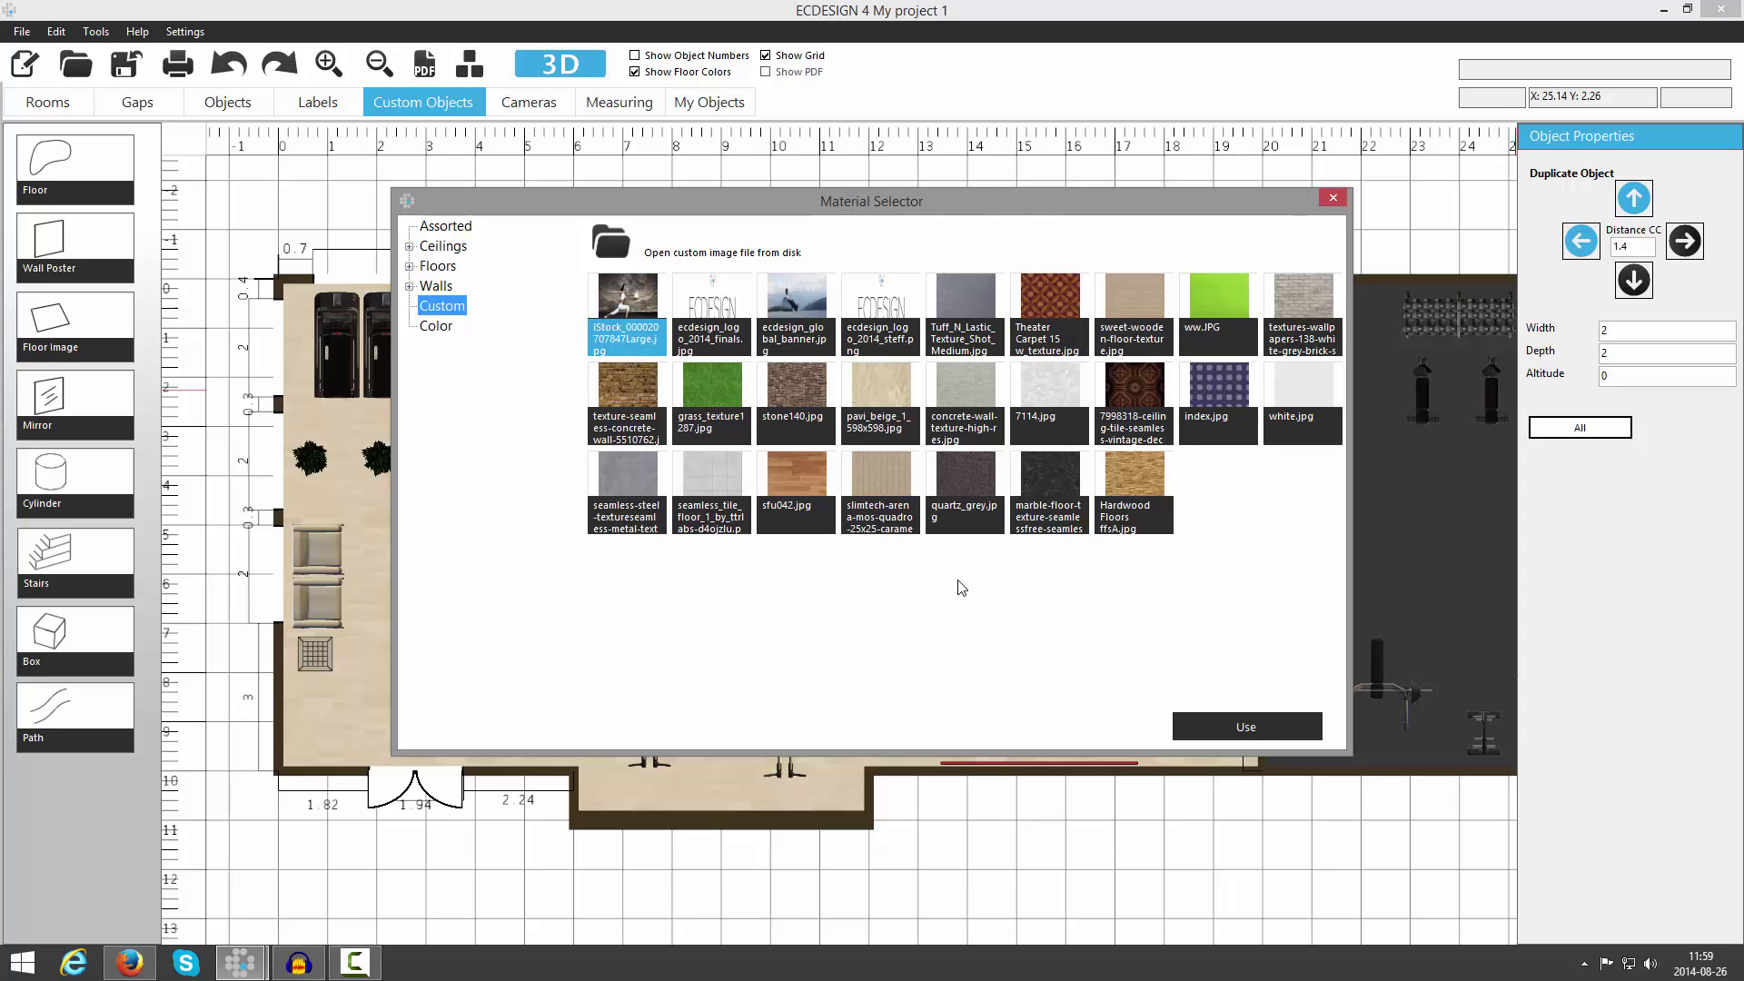
click(1231, 726)
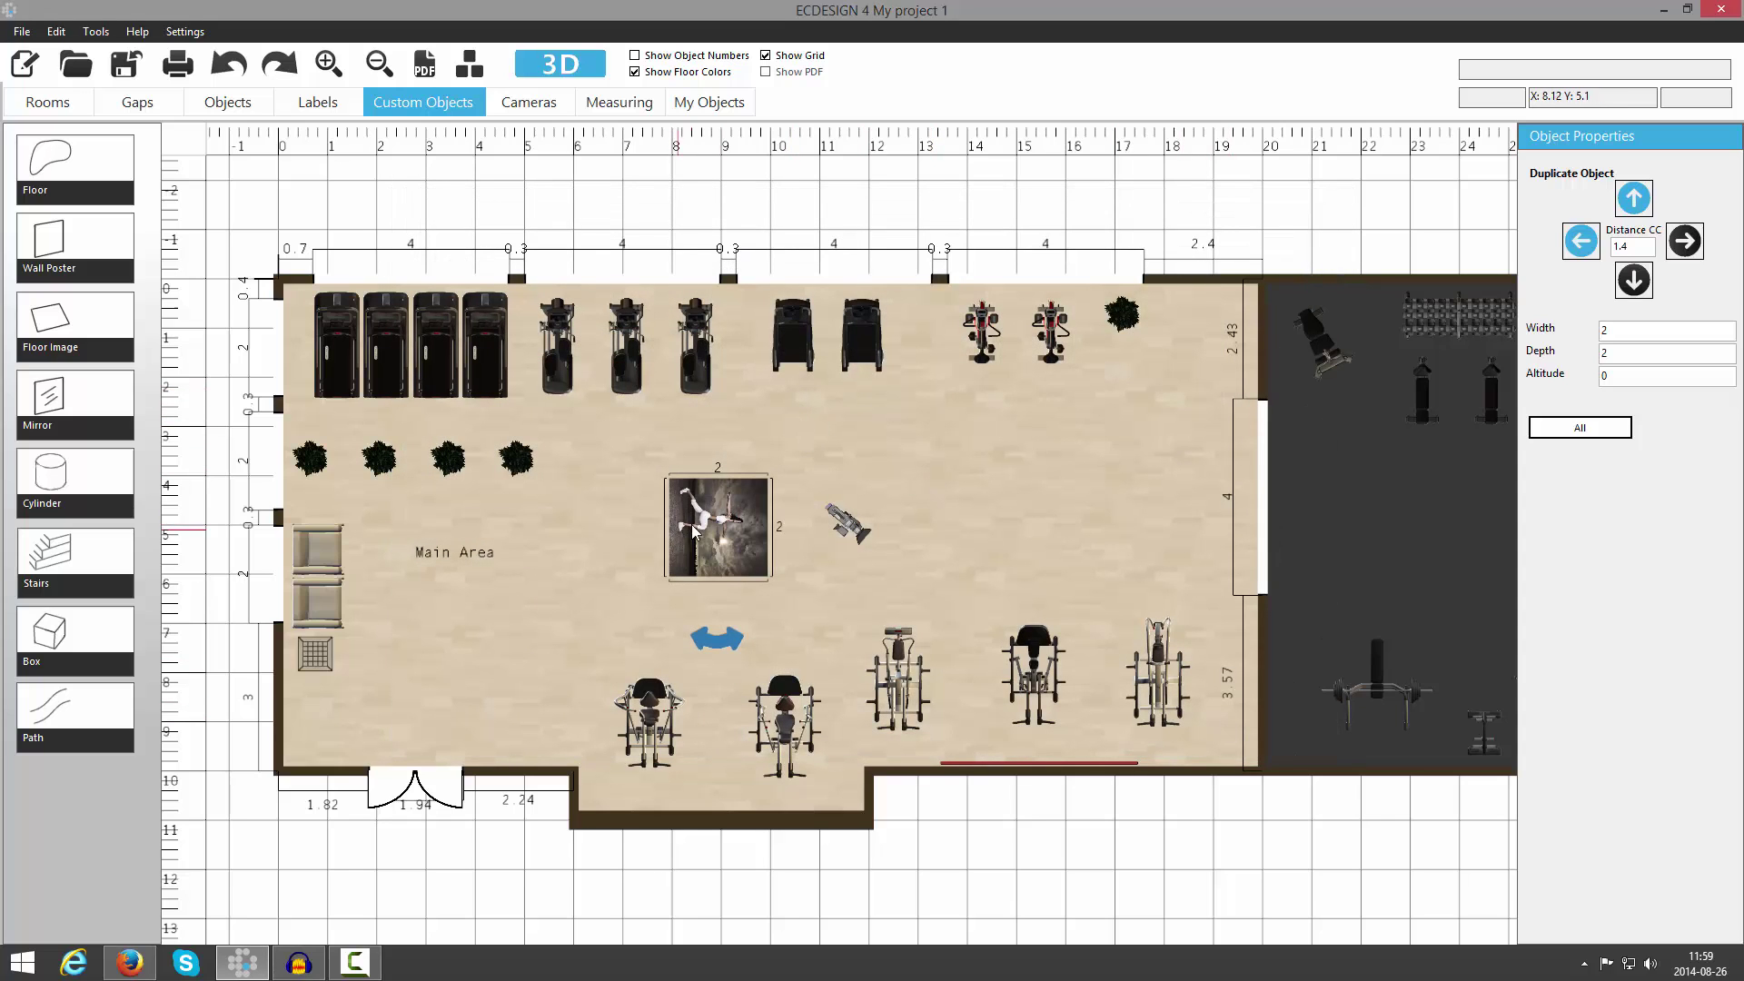
- Preview the photo rug in 3D, then delete it from the Main Area floor
click(563, 68)
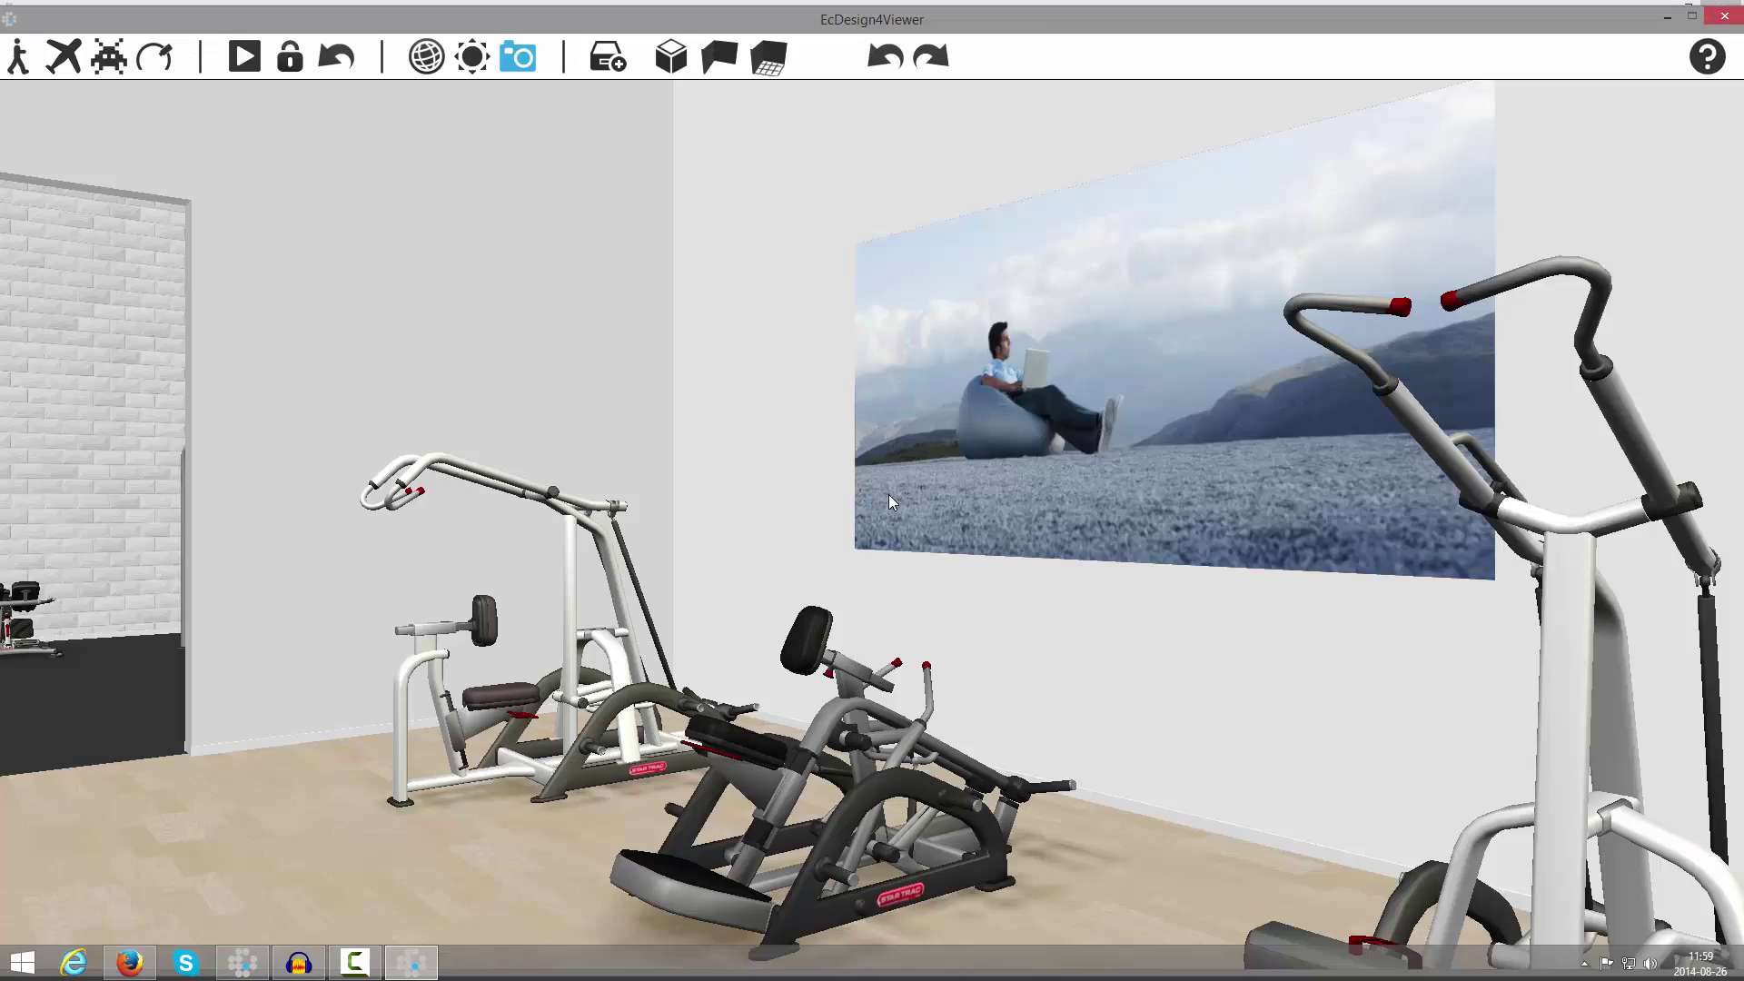
drag(888, 494, 692, 522)
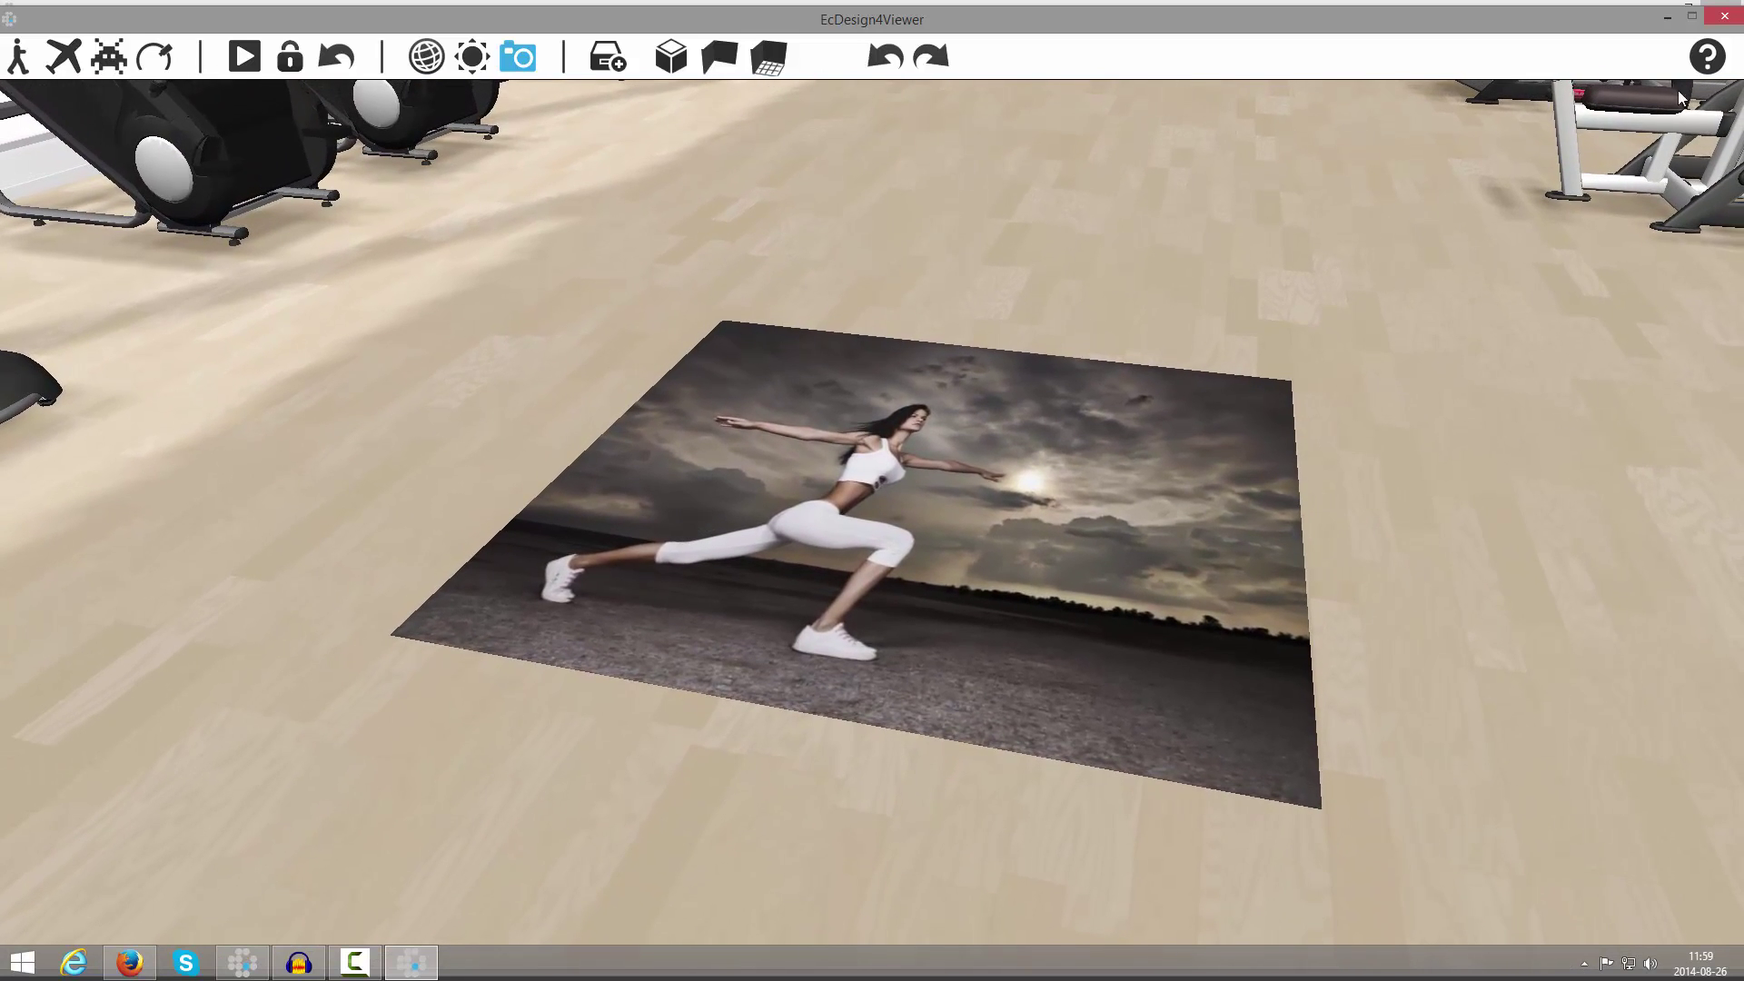
click(1731, 20)
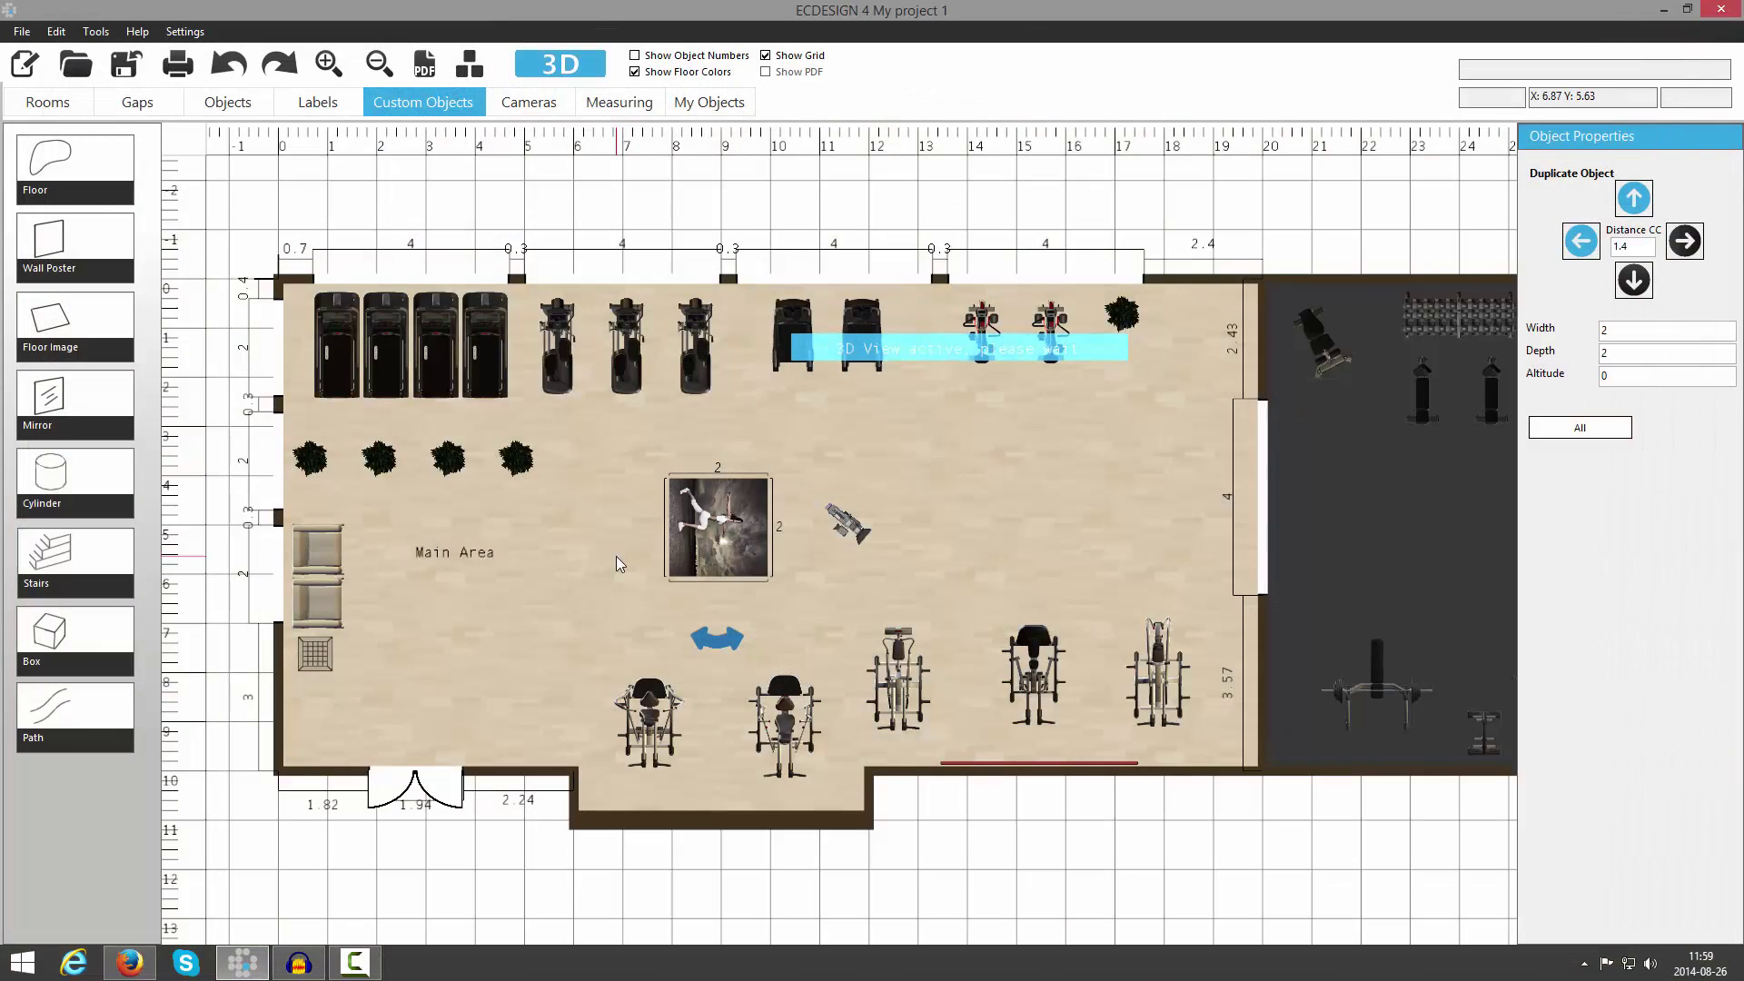
key(Delete)
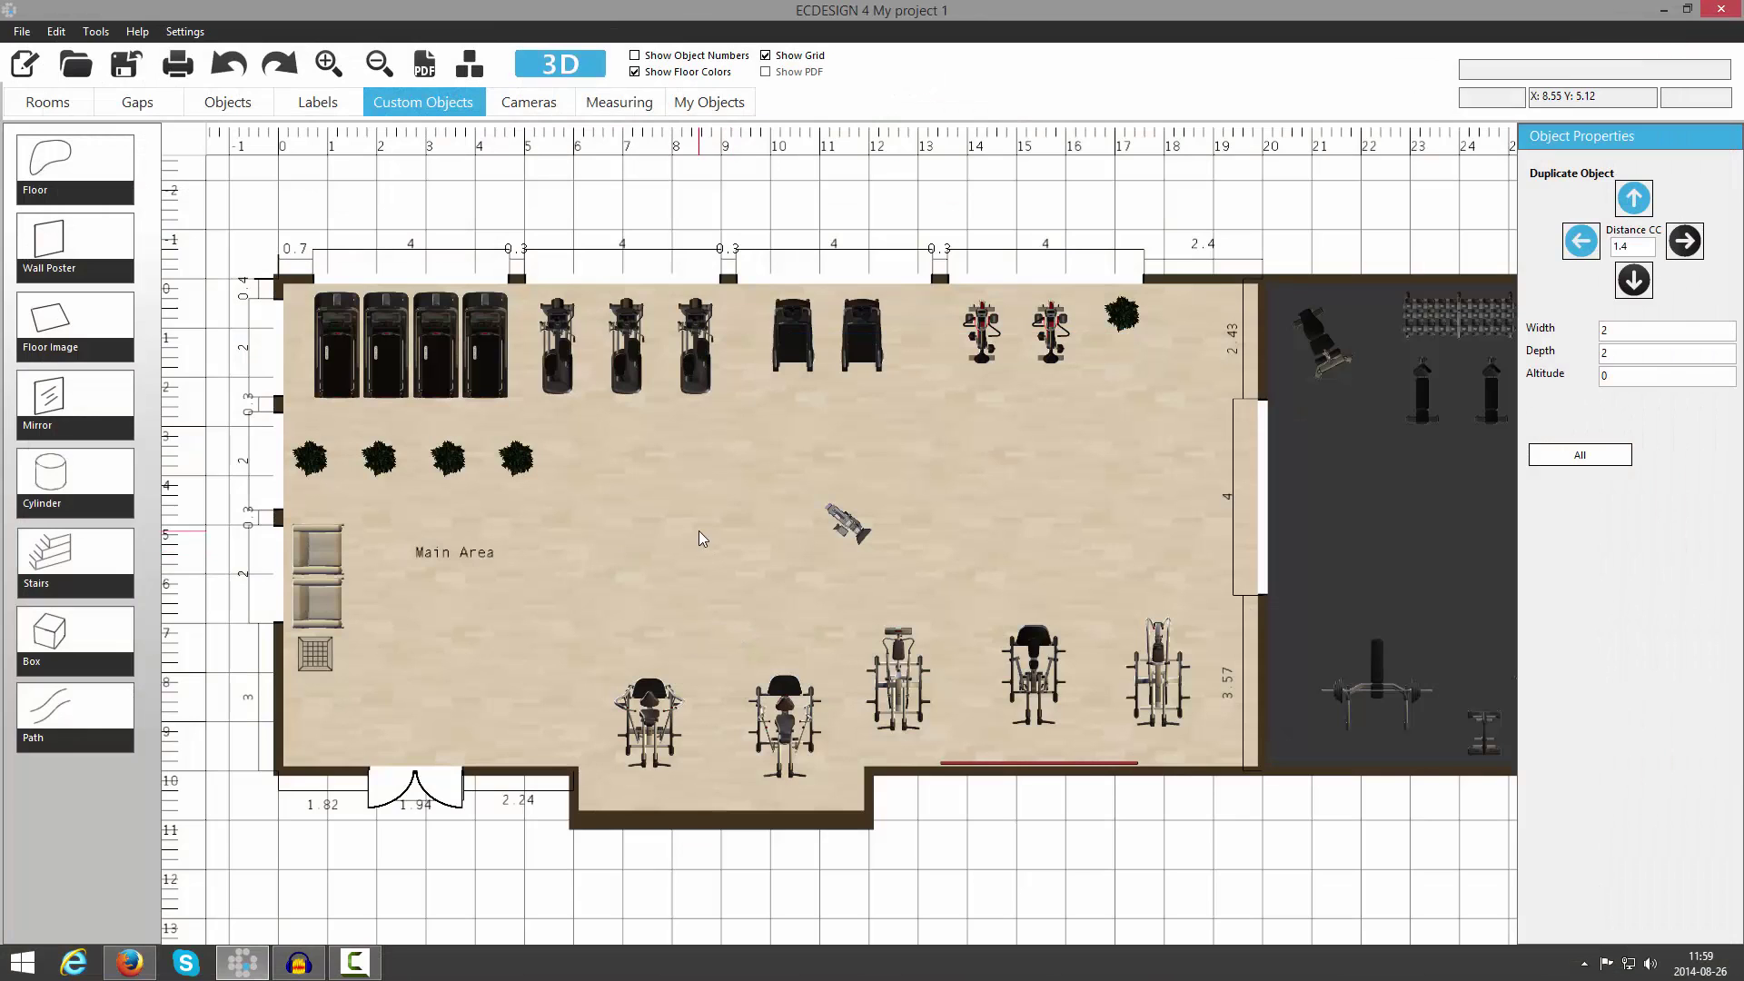
click(1052, 764)
- Add a 6.86 m mirror along the dark room's top wall at altitude 1
scroll(1051, 771, down, 2)
scroll(994, 710, up, 2)
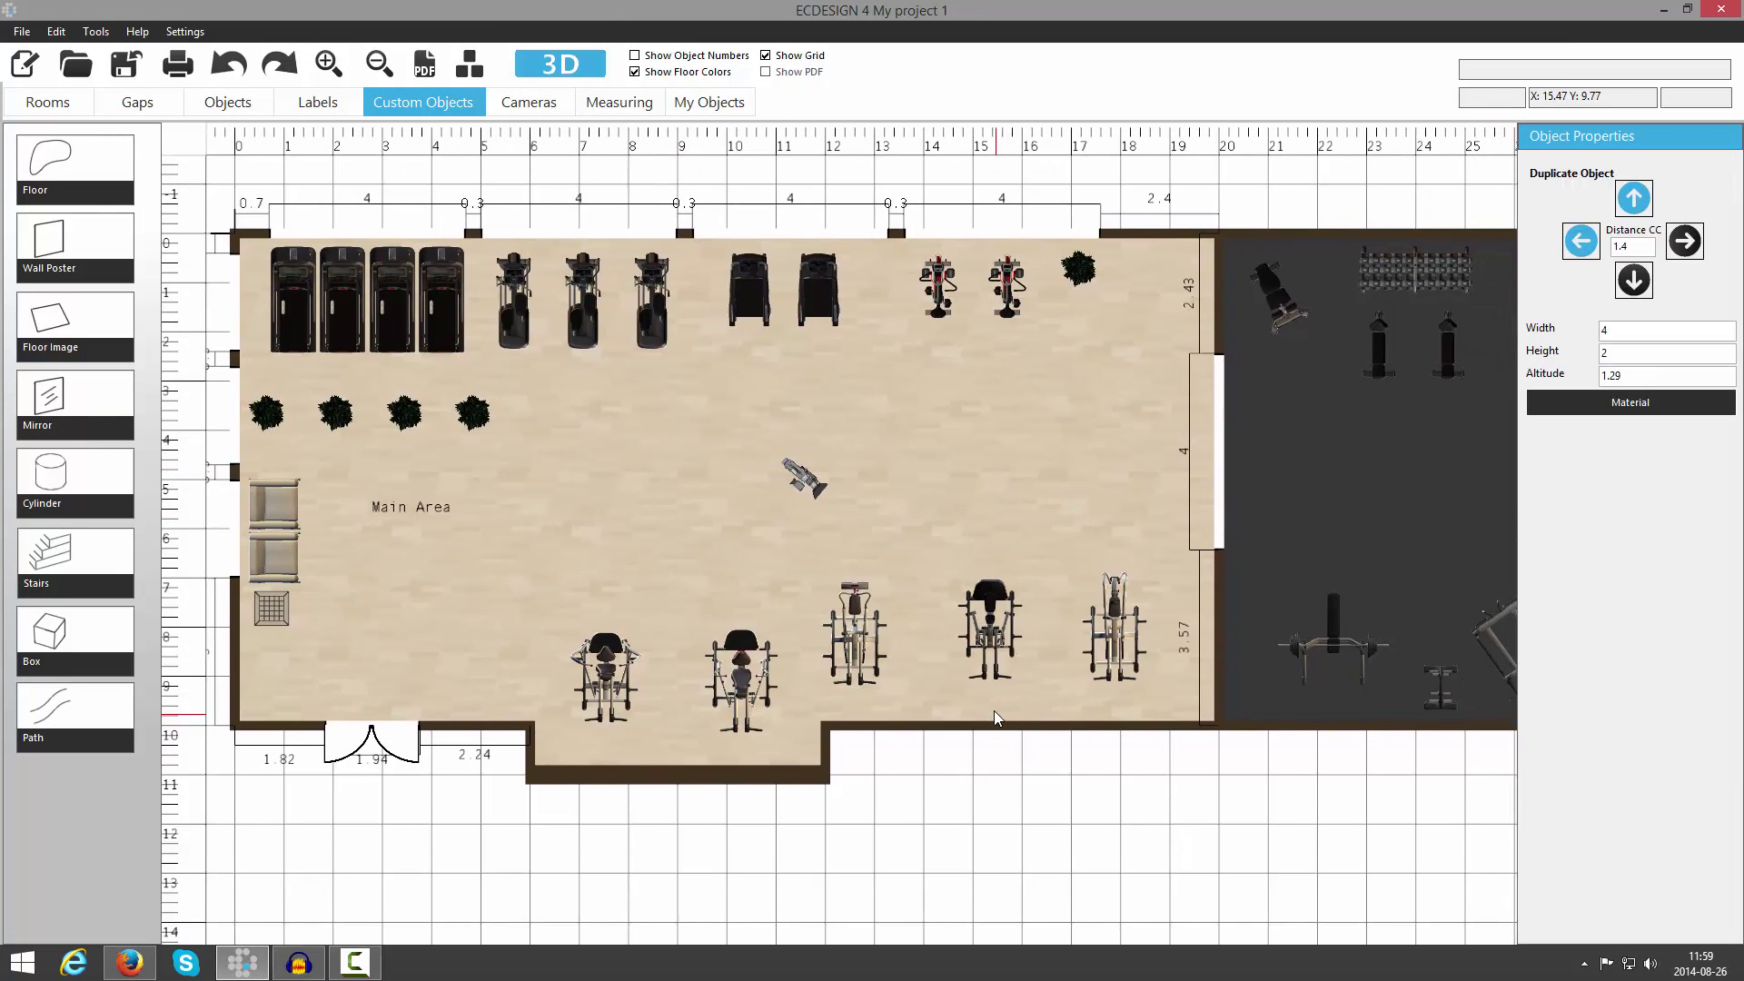
middle_drag(923, 620, 570, 654)
scroll(570, 654, up, 1)
middle_drag(759, 534, 622, 592)
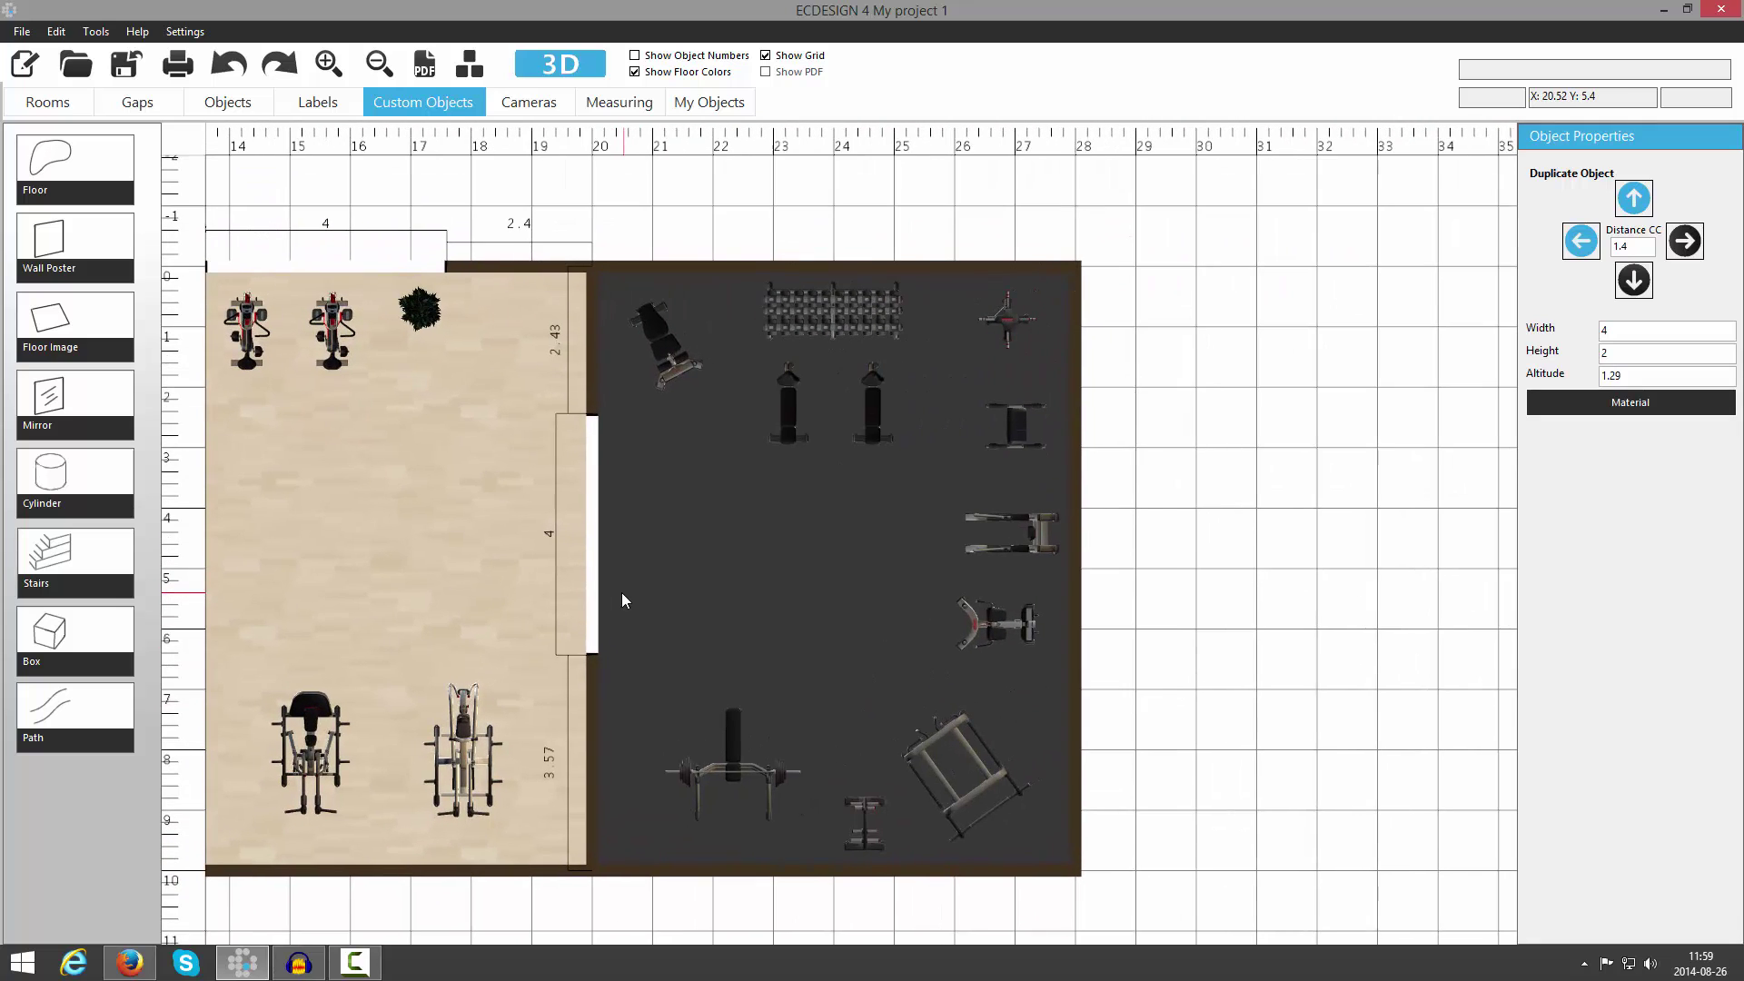
click(52, 406)
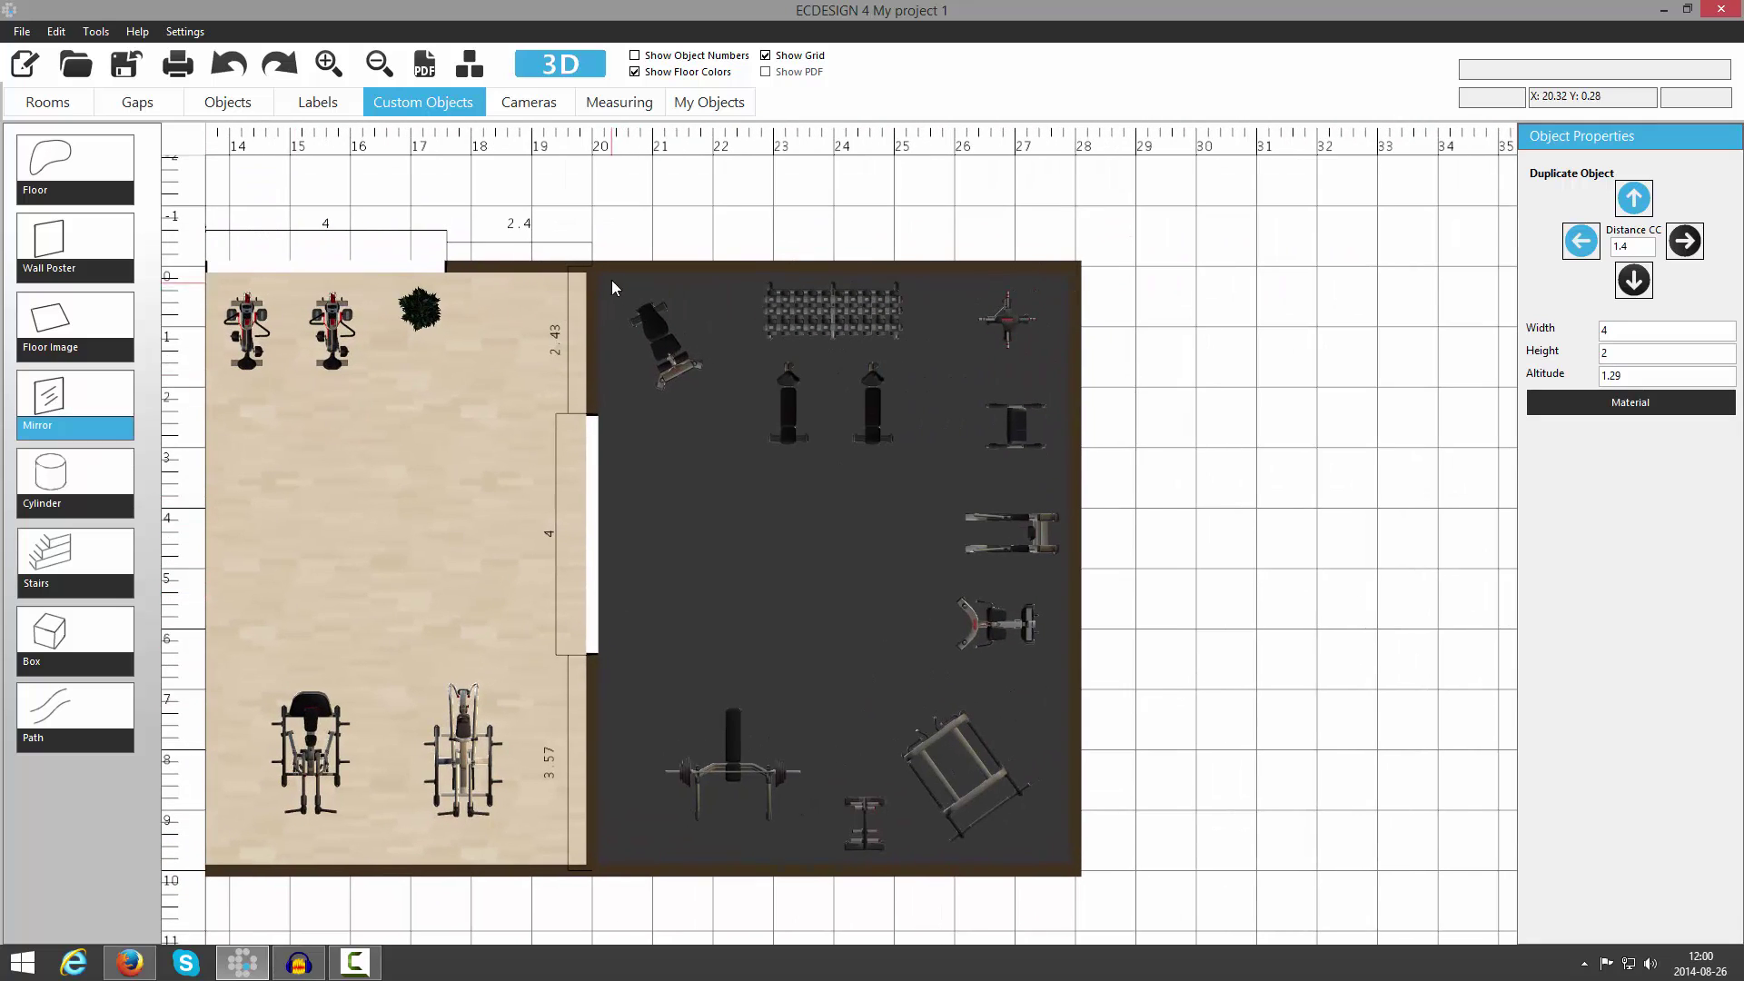
drag(636, 277, 1049, 276)
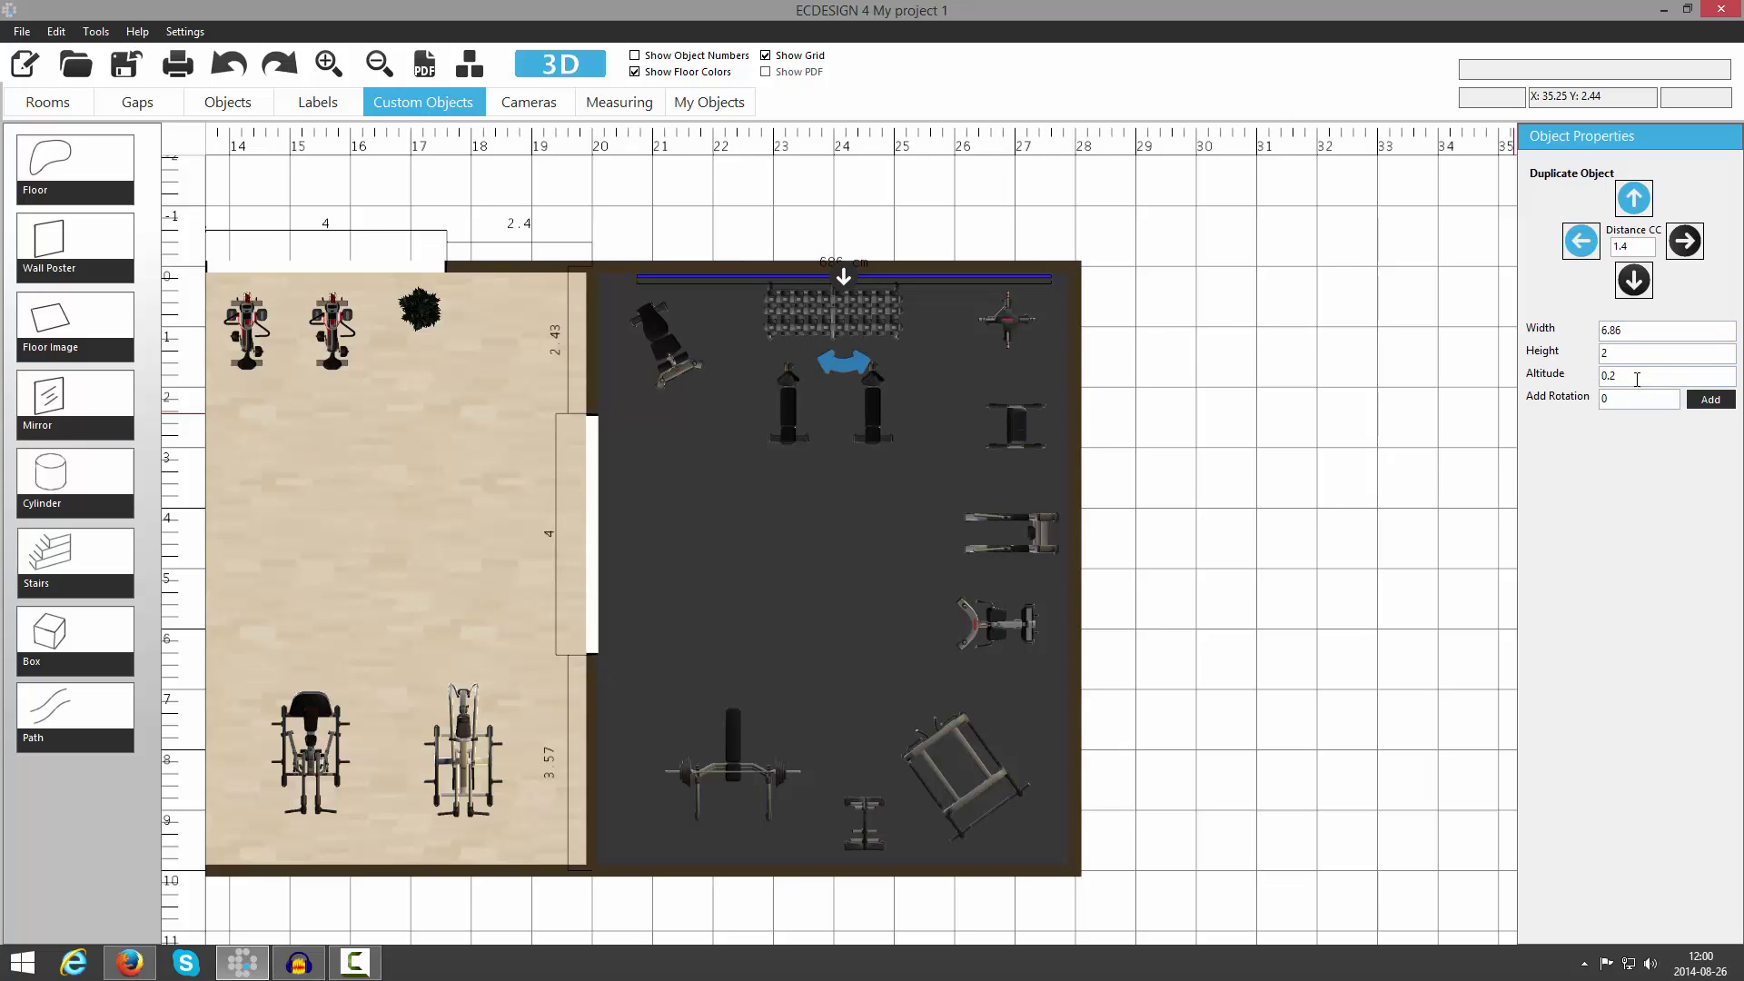
drag(1637, 379, 1572, 383)
text(1)
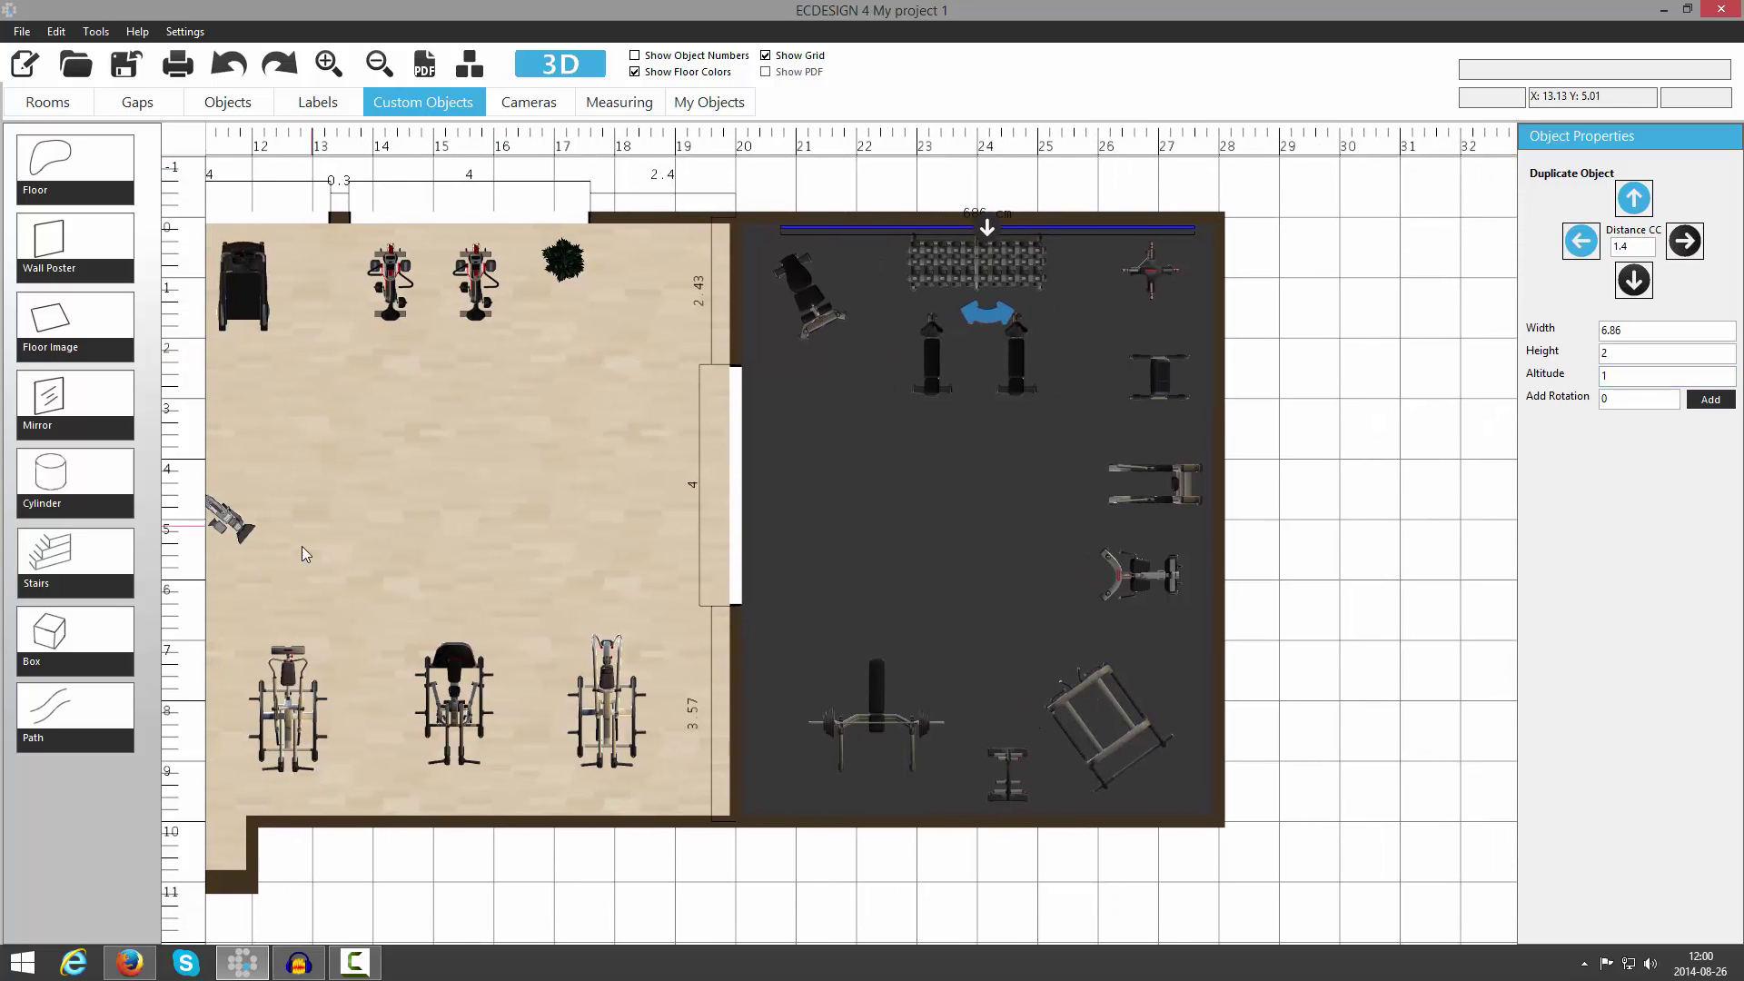
- Move the small equipment piece into the dark room and rotate it
click(237, 522)
drag(236, 523, 847, 565)
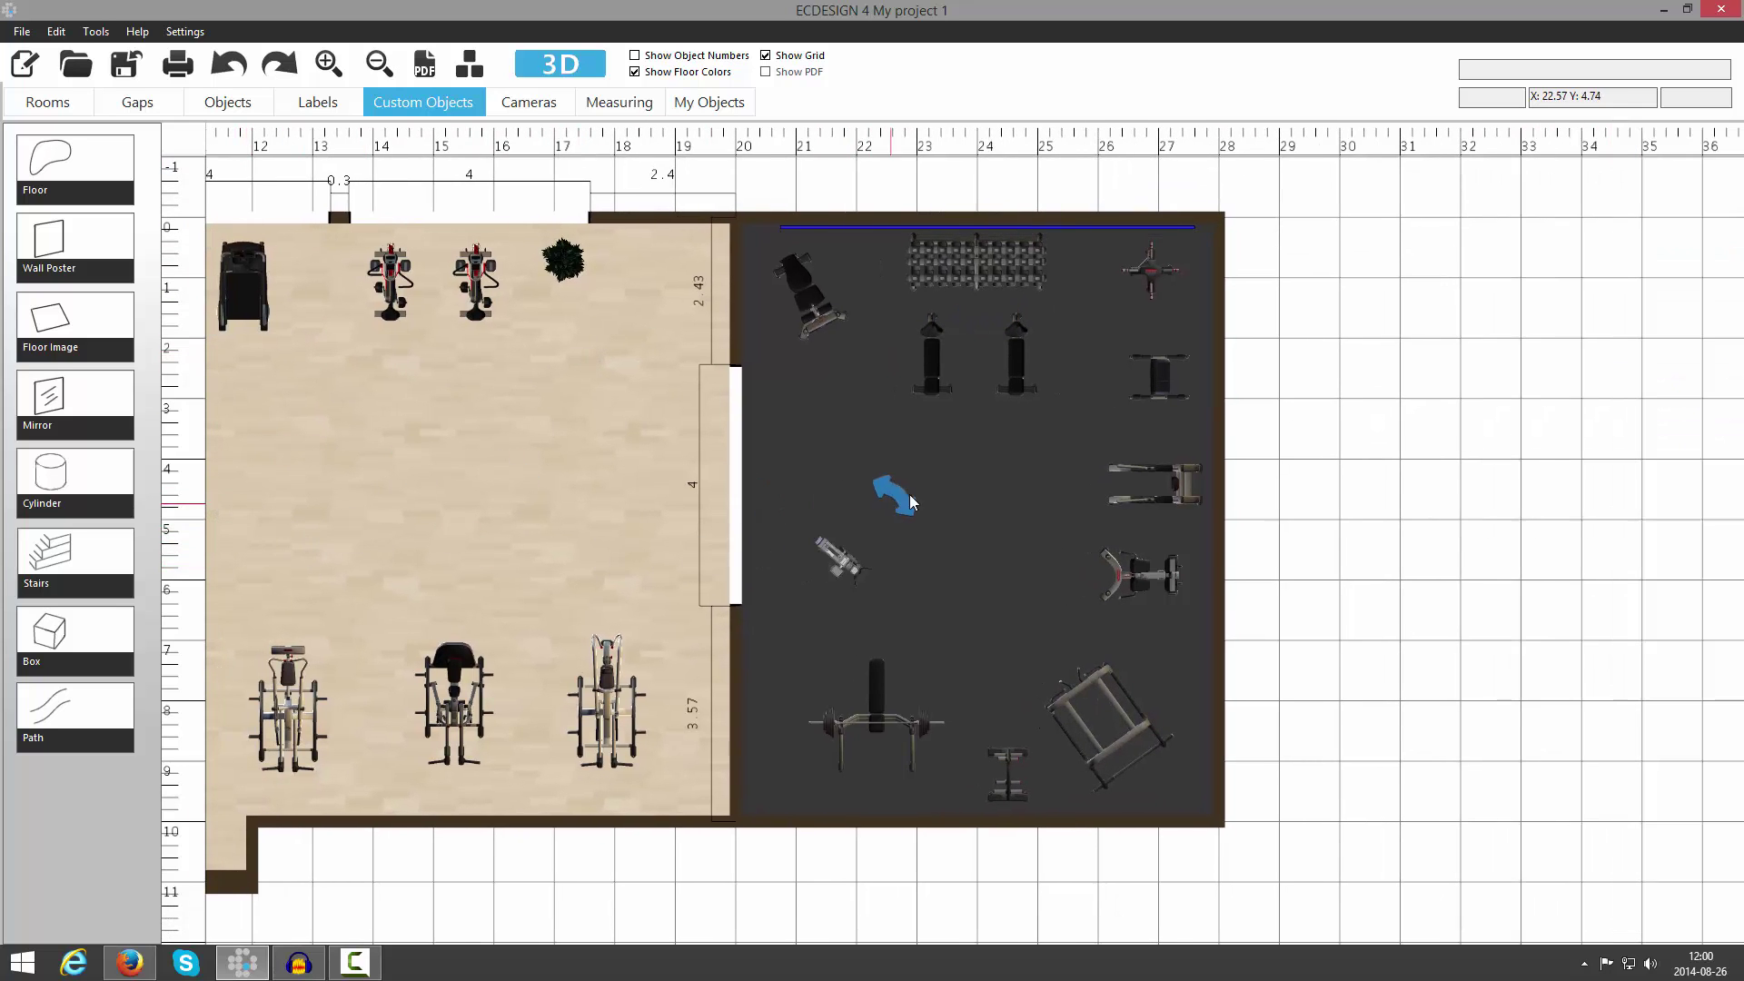
drag(910, 500, 776, 505)
- In the 3D viewer, drag the wall mirror down to altitude 0.28, then close the viewer
click(560, 63)
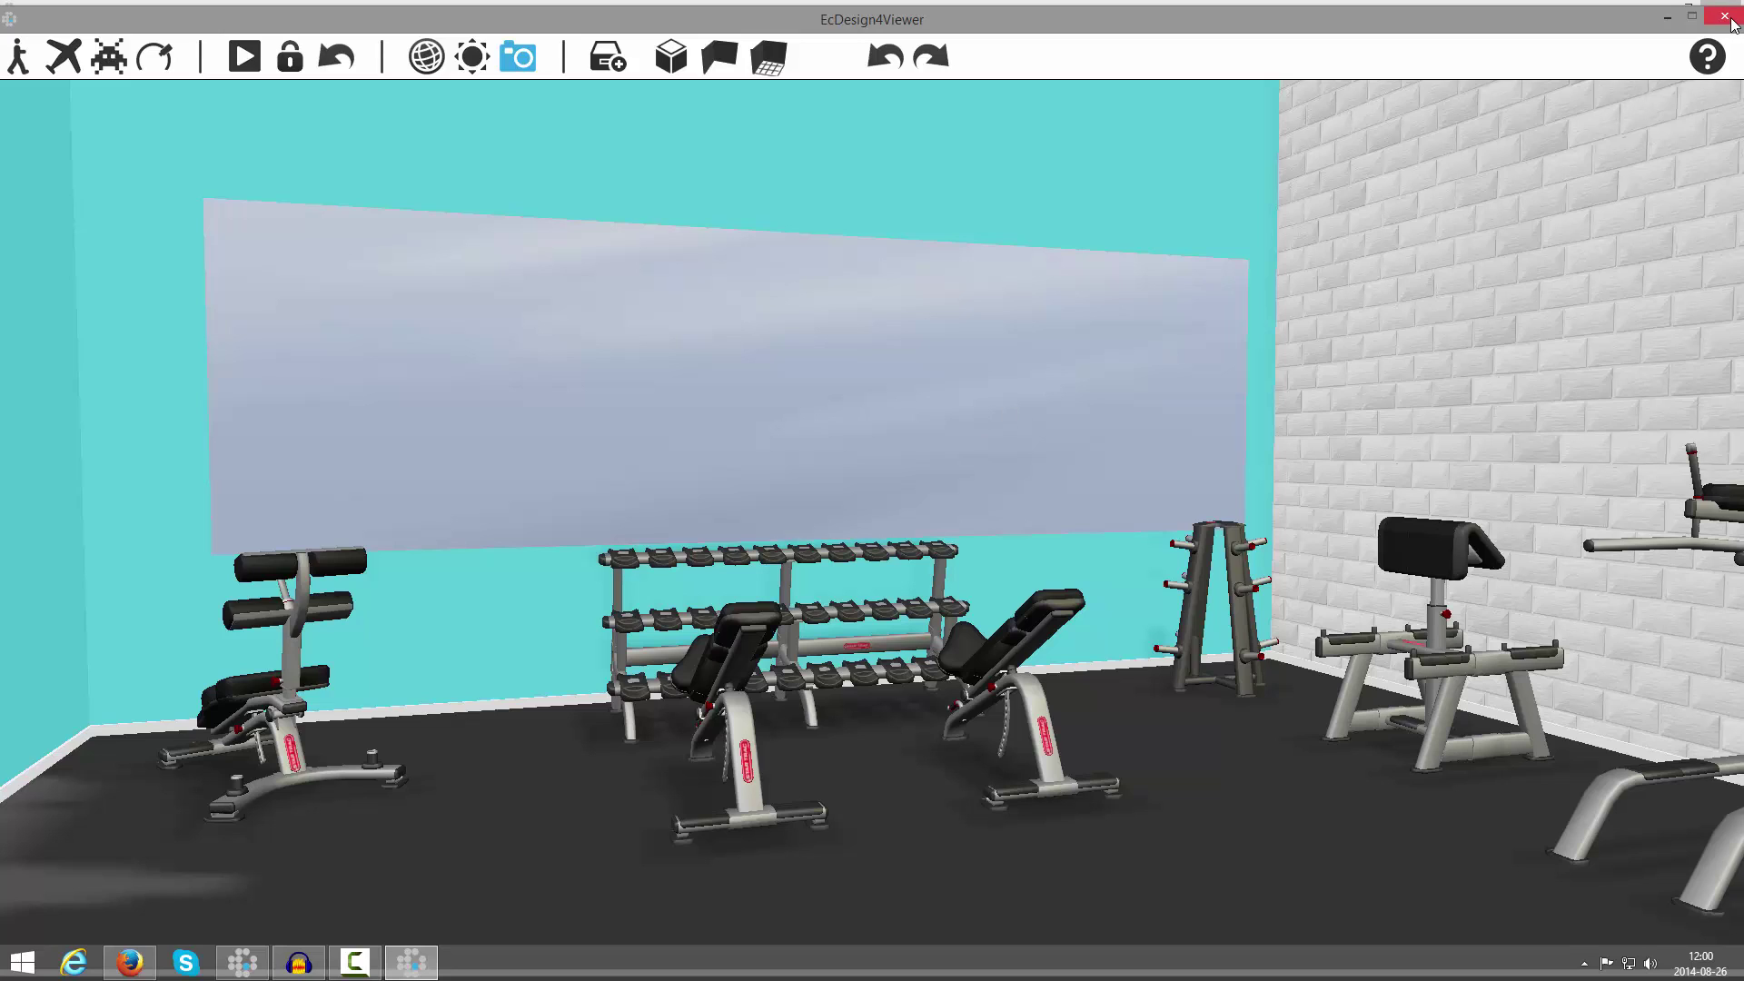
click(670, 56)
click(715, 345)
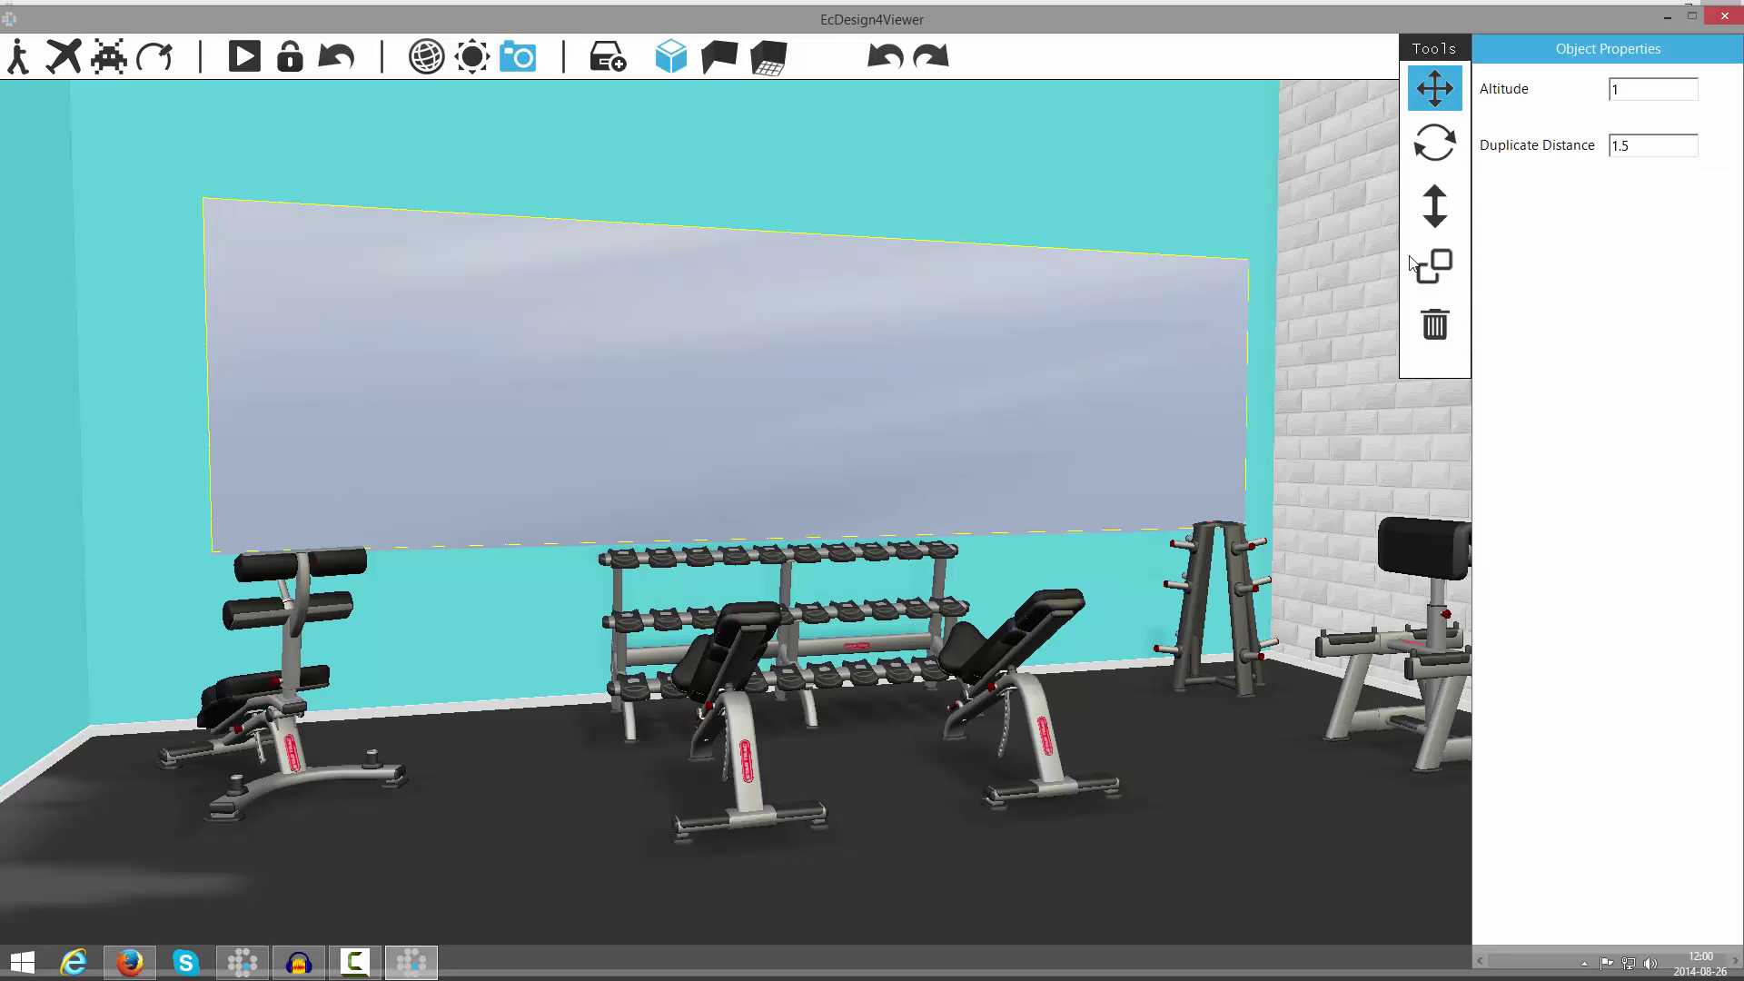
click(1434, 206)
drag(1023, 417, 1014, 500)
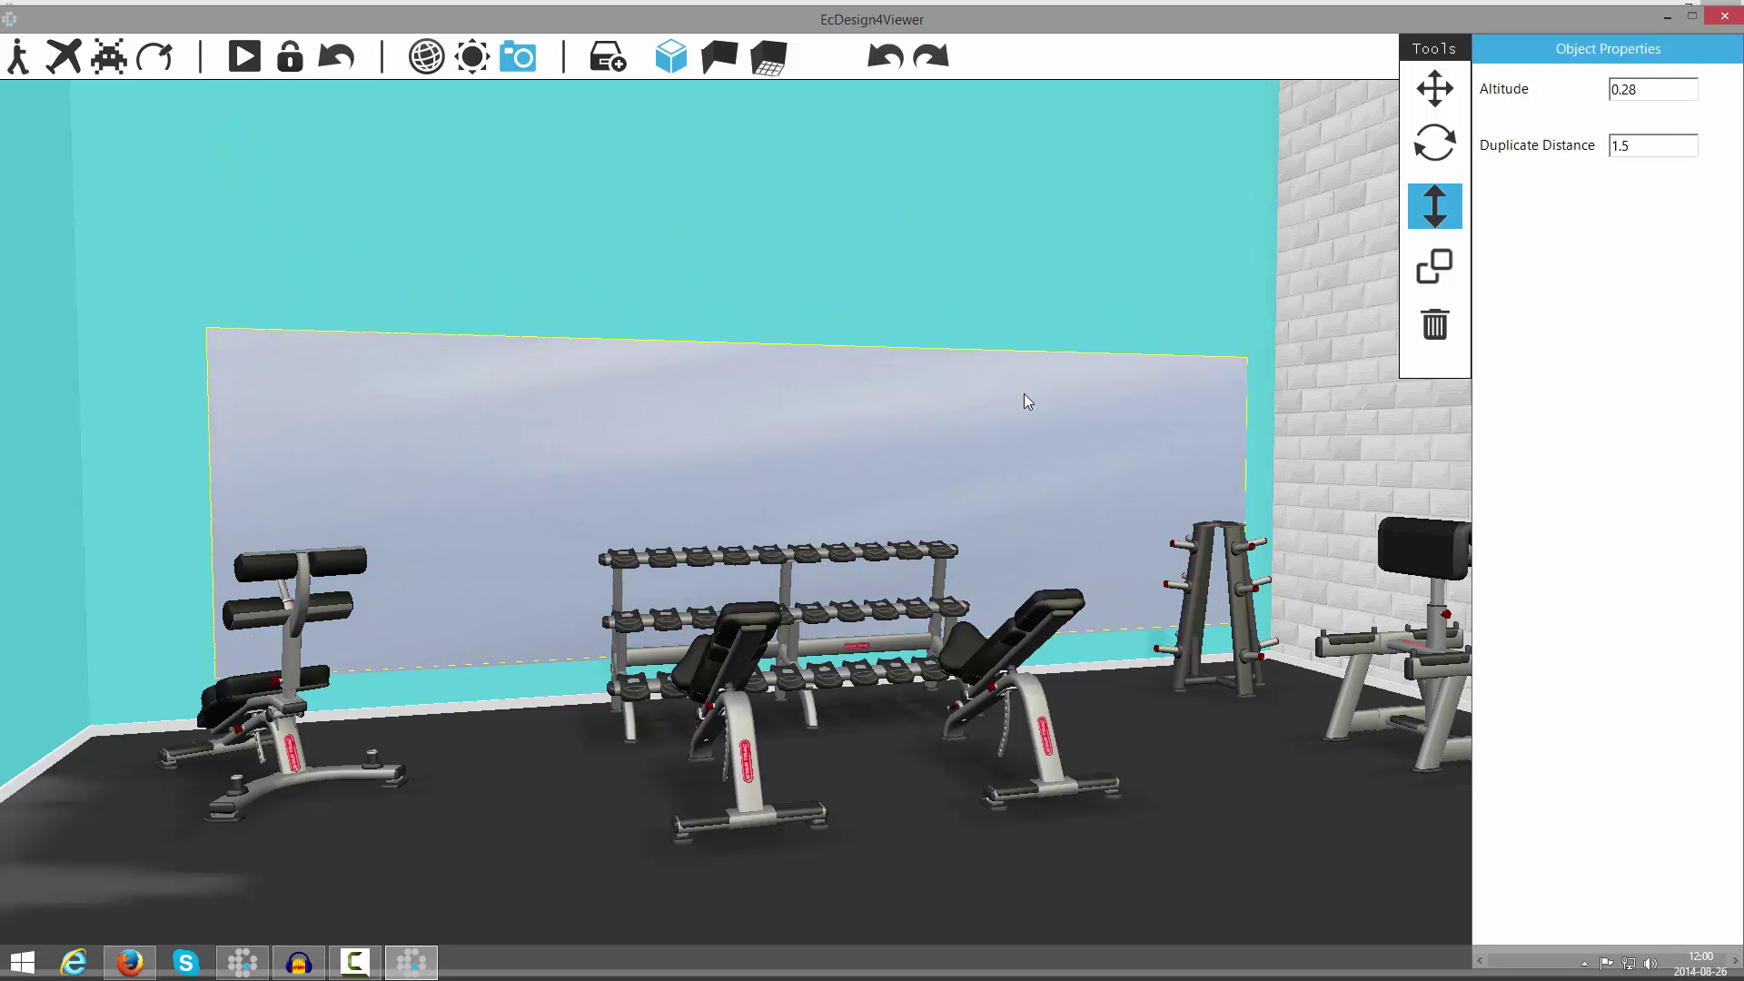
click(1190, 133)
click(1725, 16)
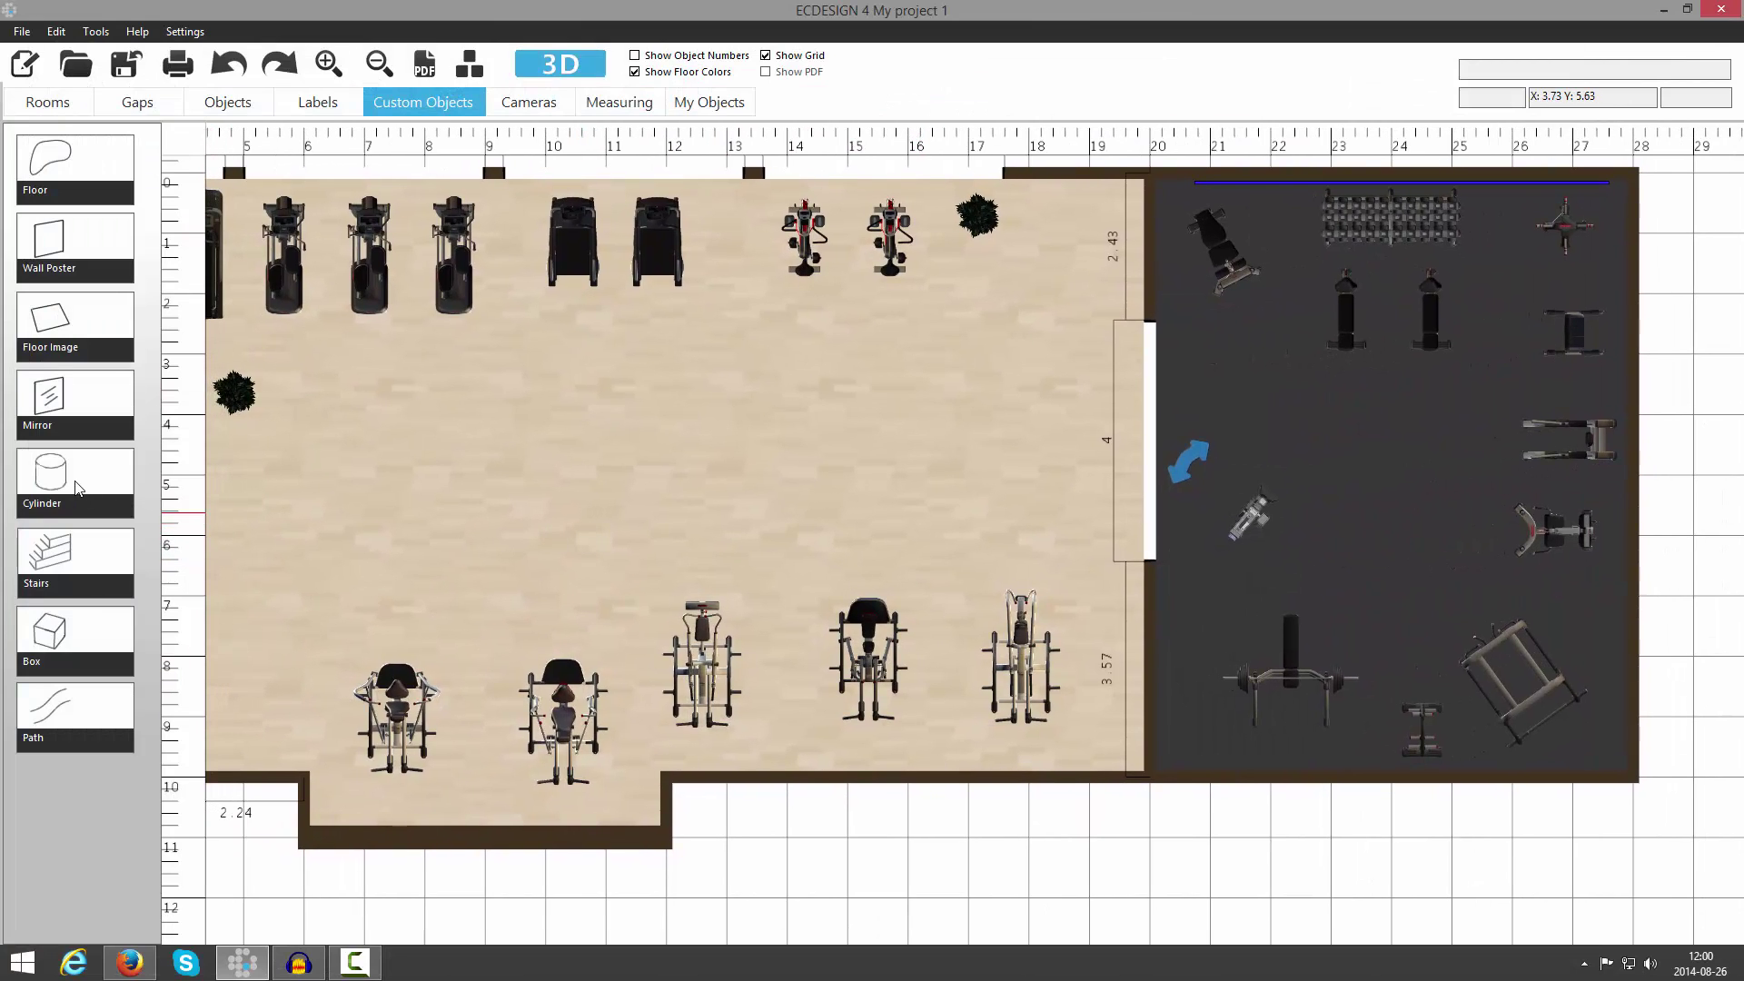
- Place a length-4 cylinder on the Main Area floor with radius 0.1
click(76, 489)
click(500, 475)
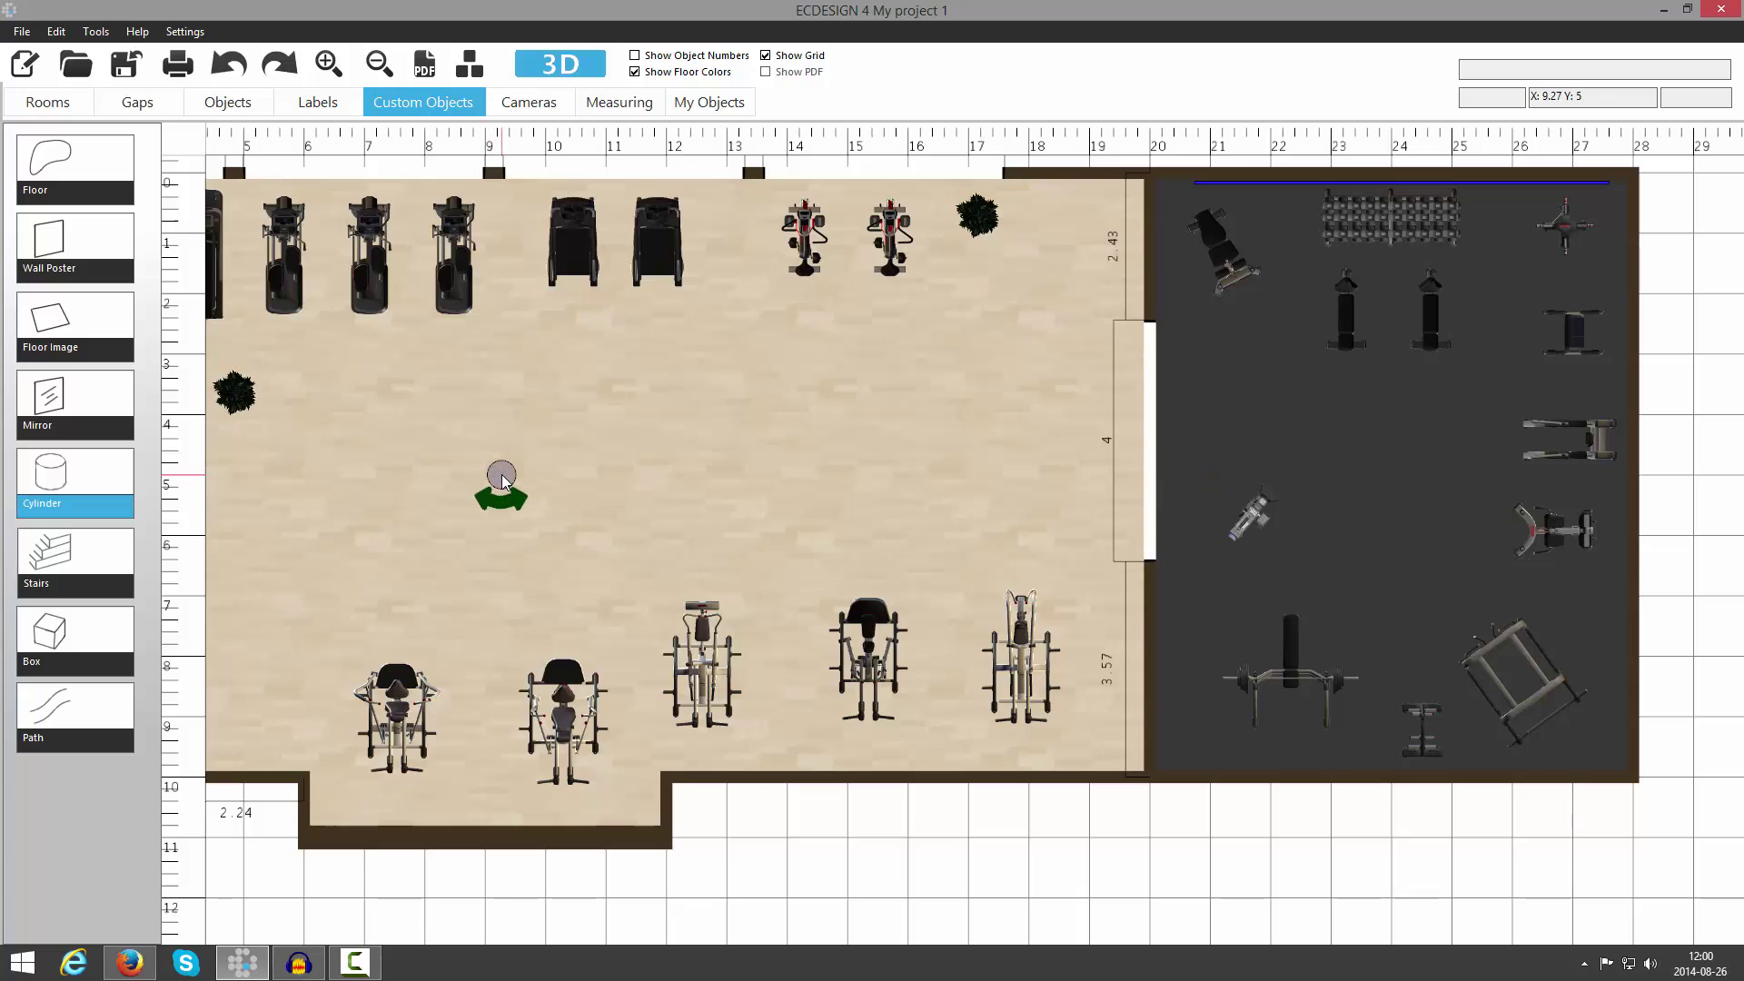
click(501, 475)
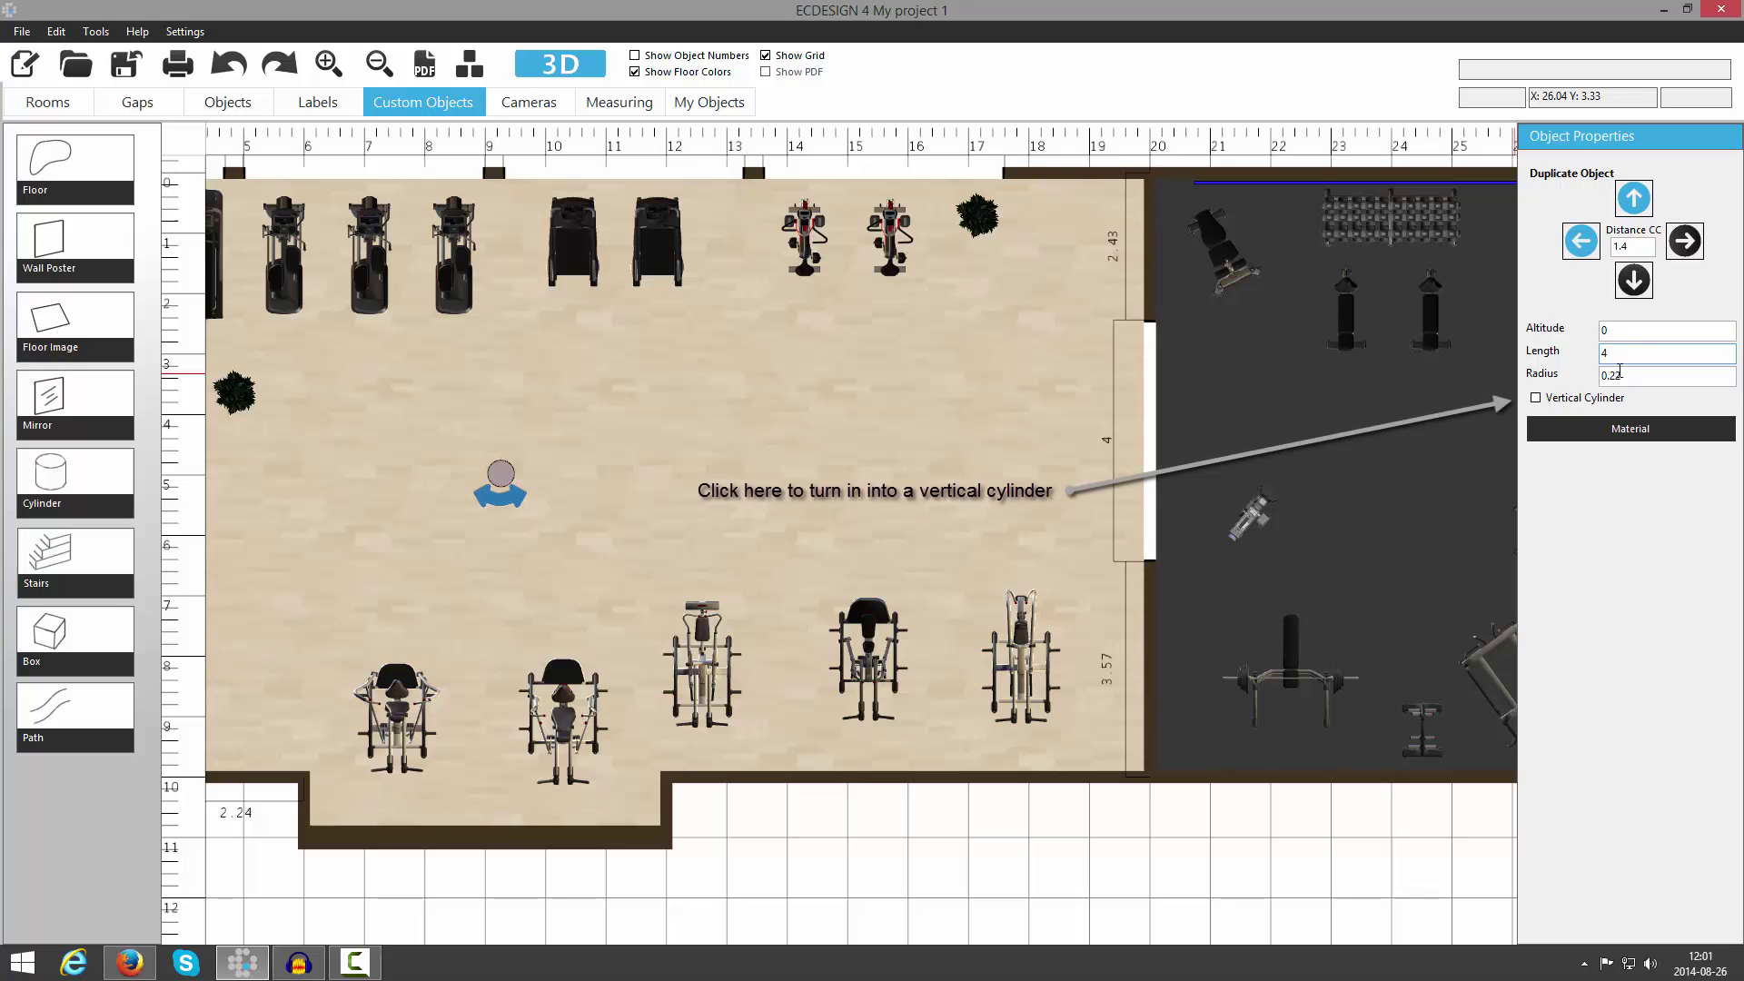
key(Tab)
text(0.)
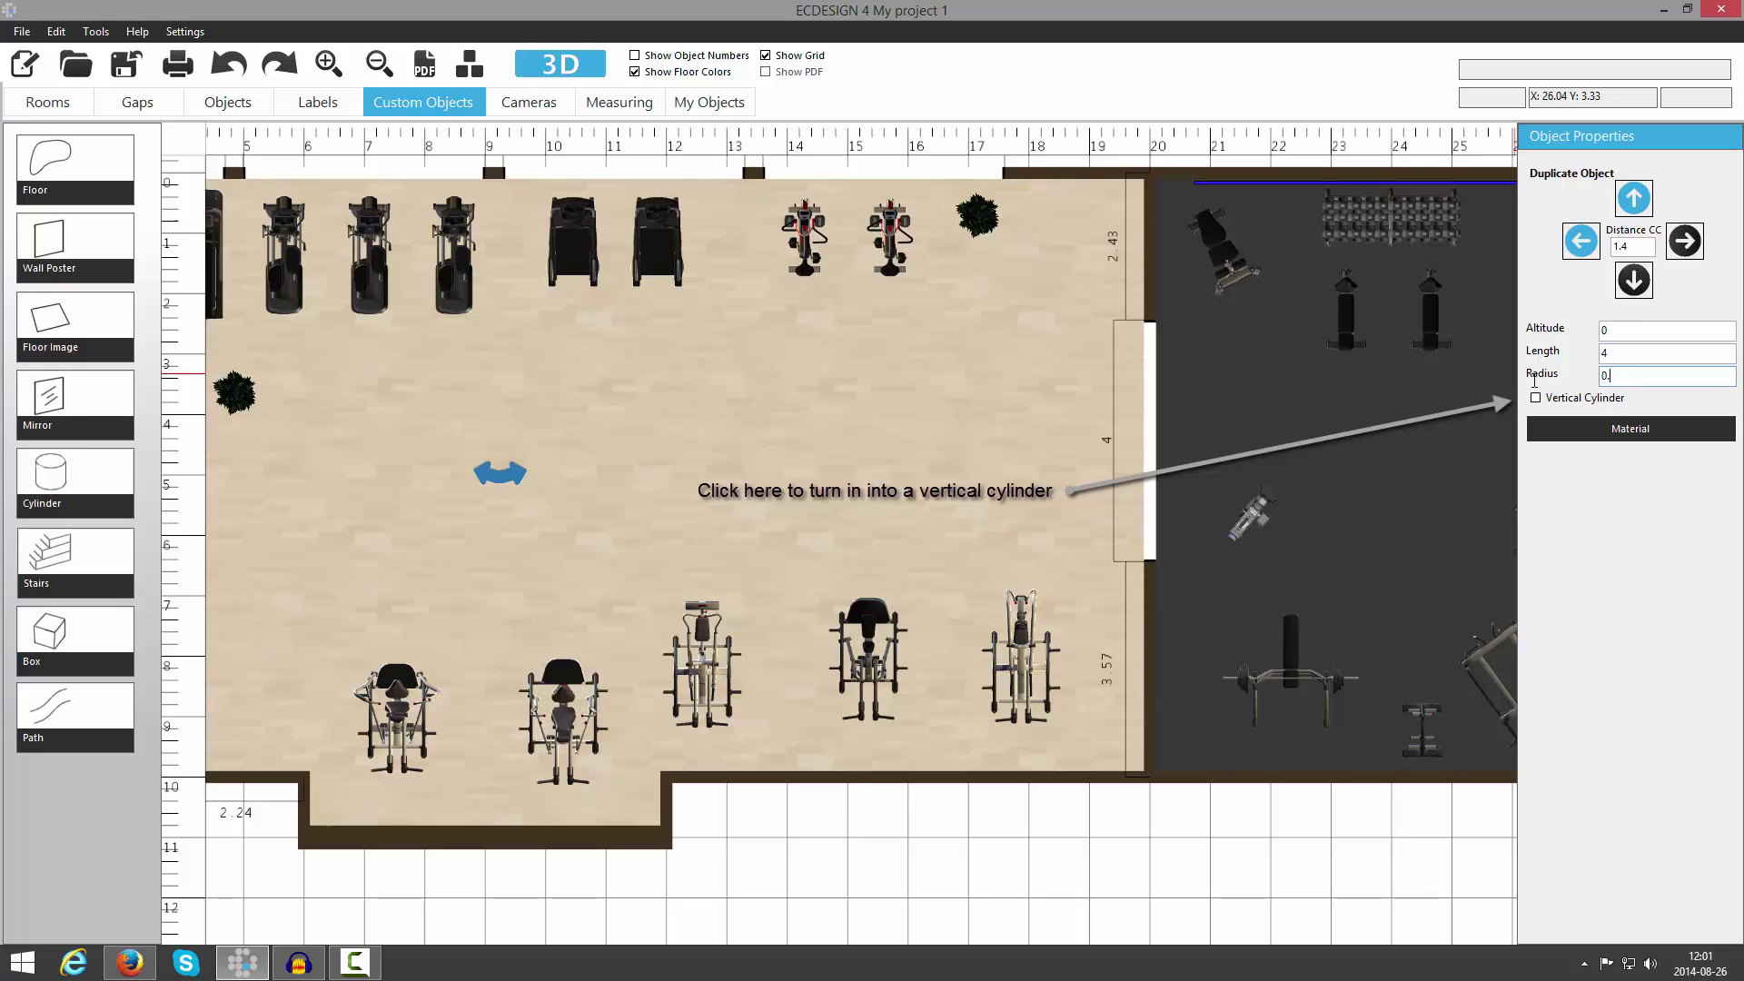
text(1)
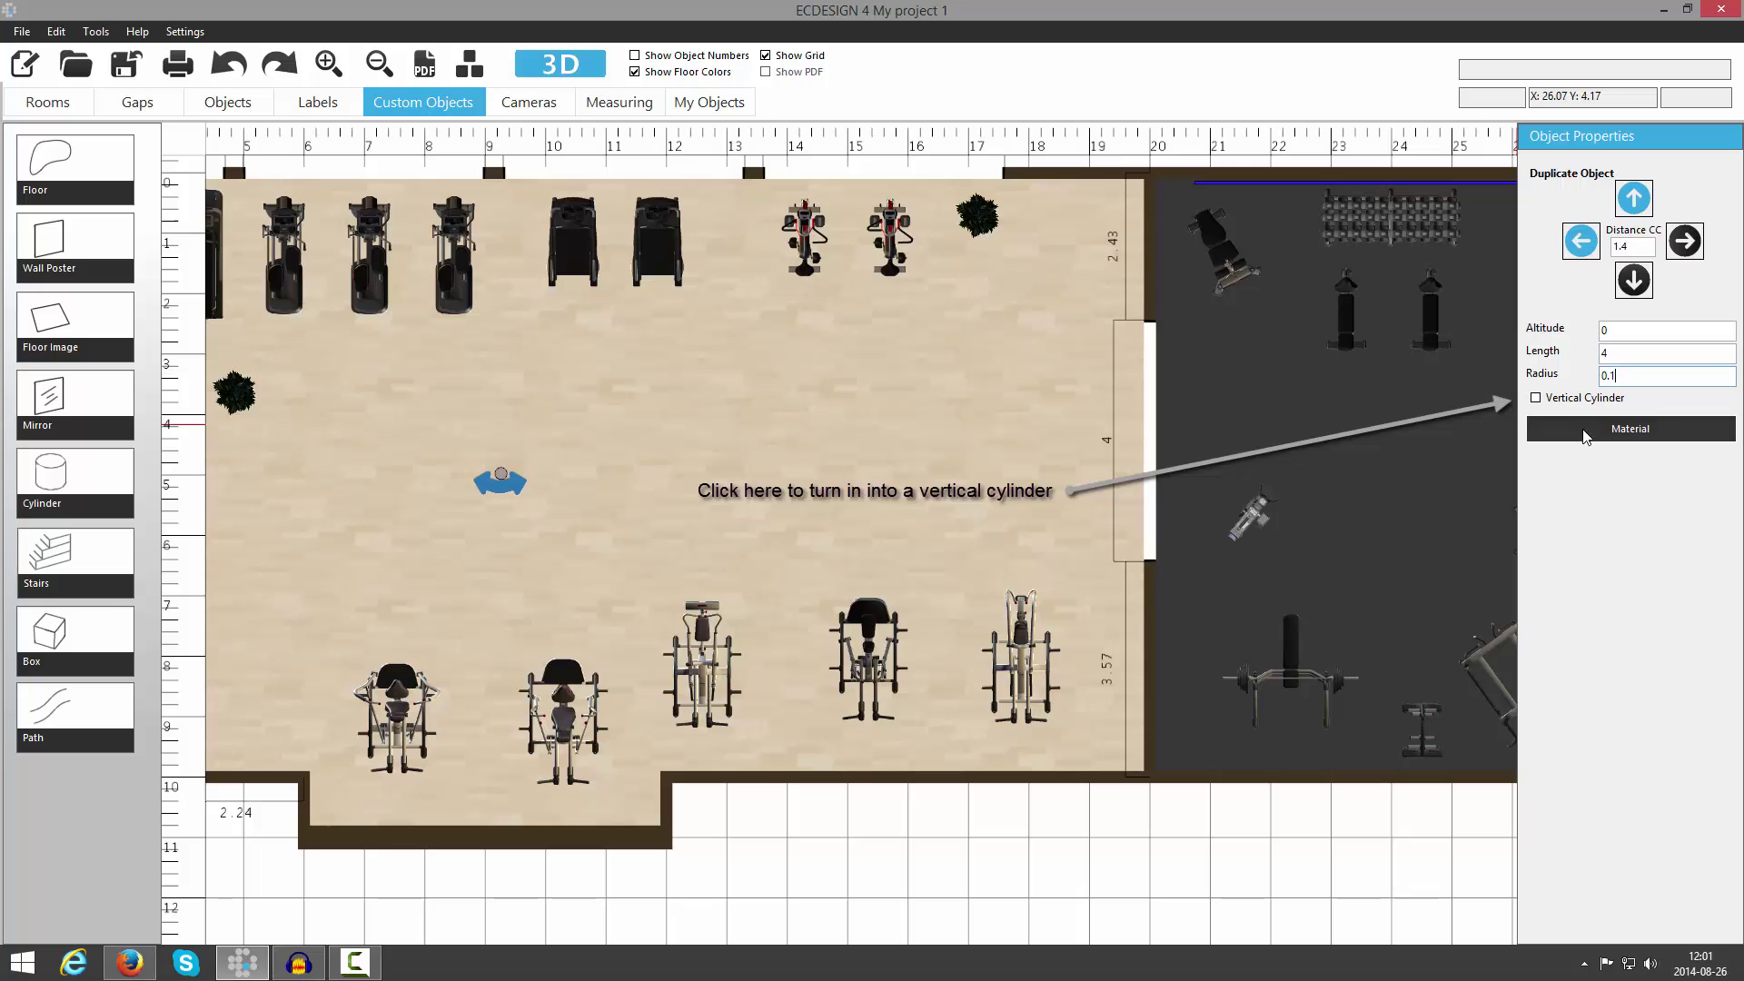
- Colour the cylinder plain cyan
click(1642, 435)
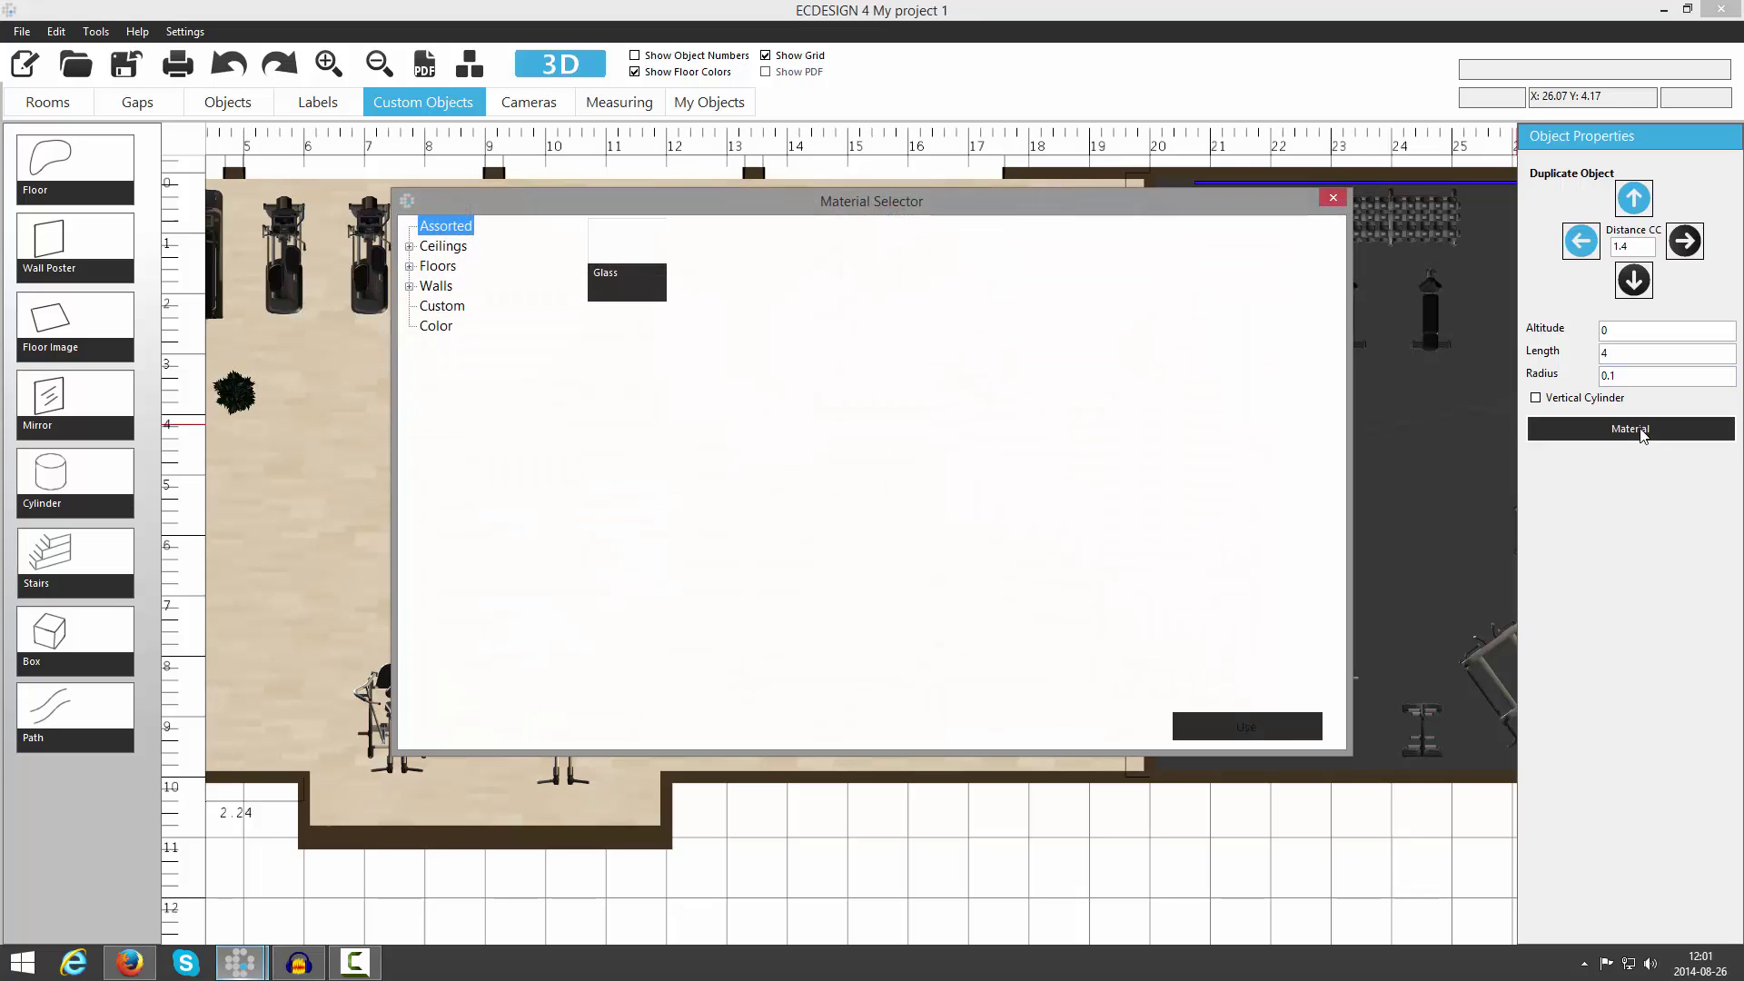
click(437, 326)
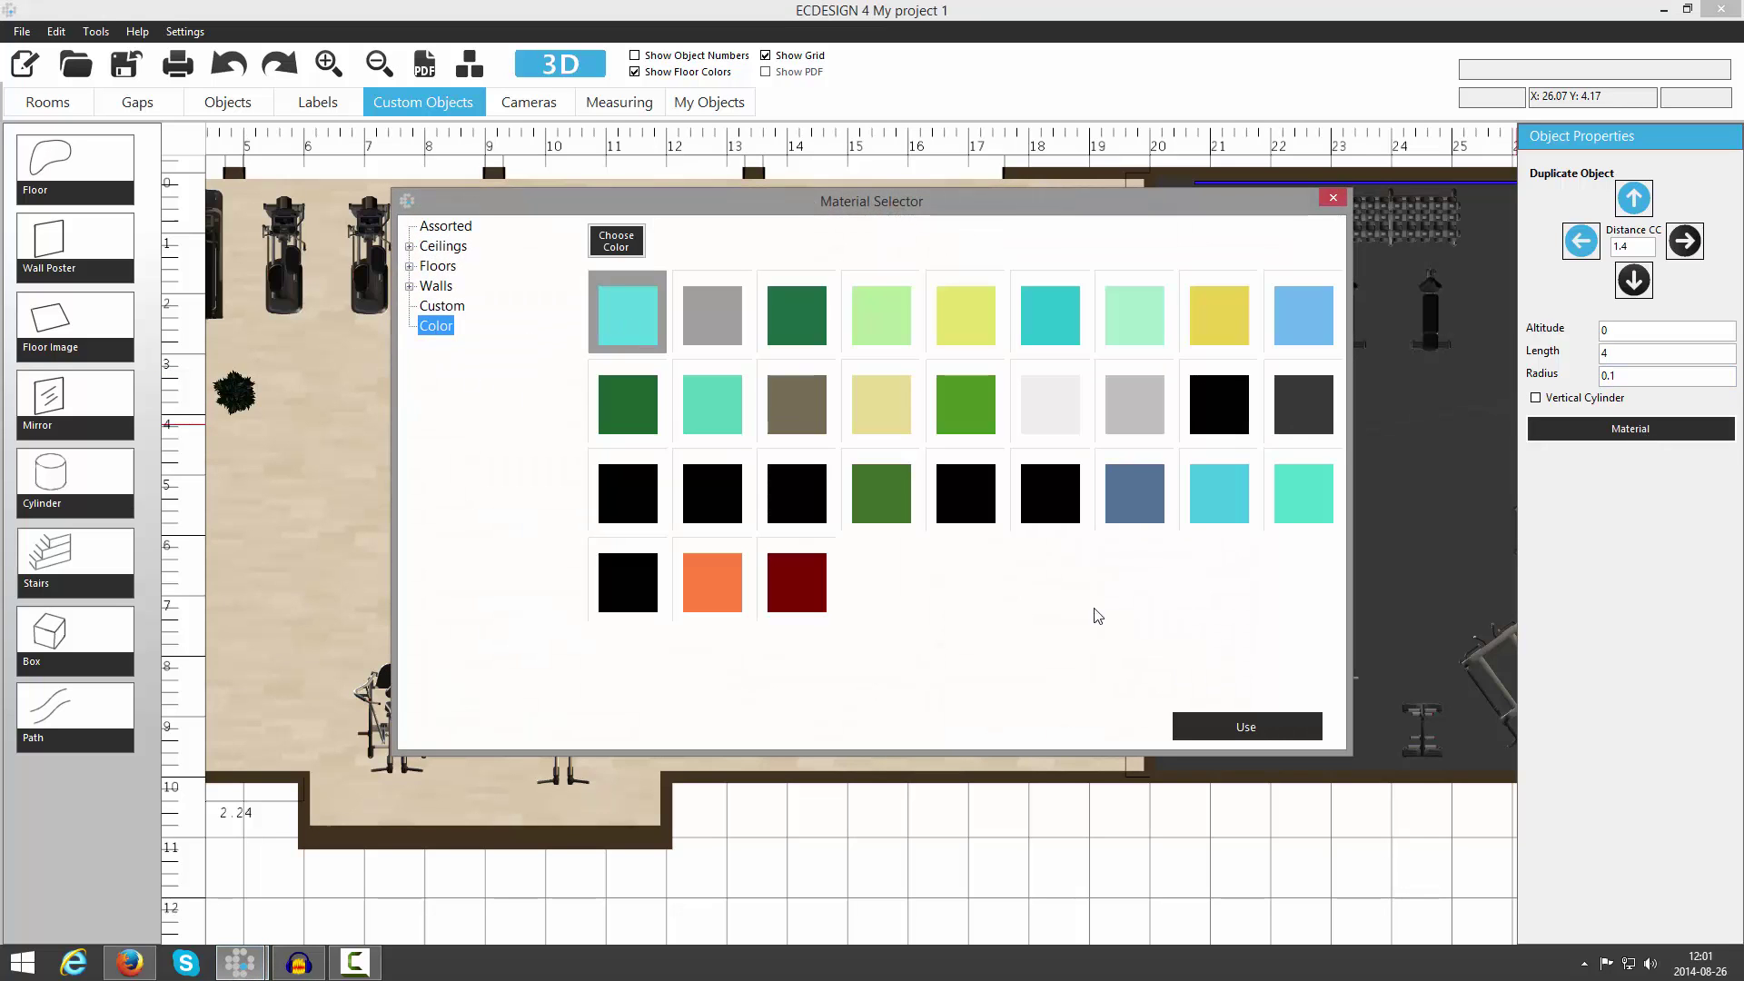
click(1249, 725)
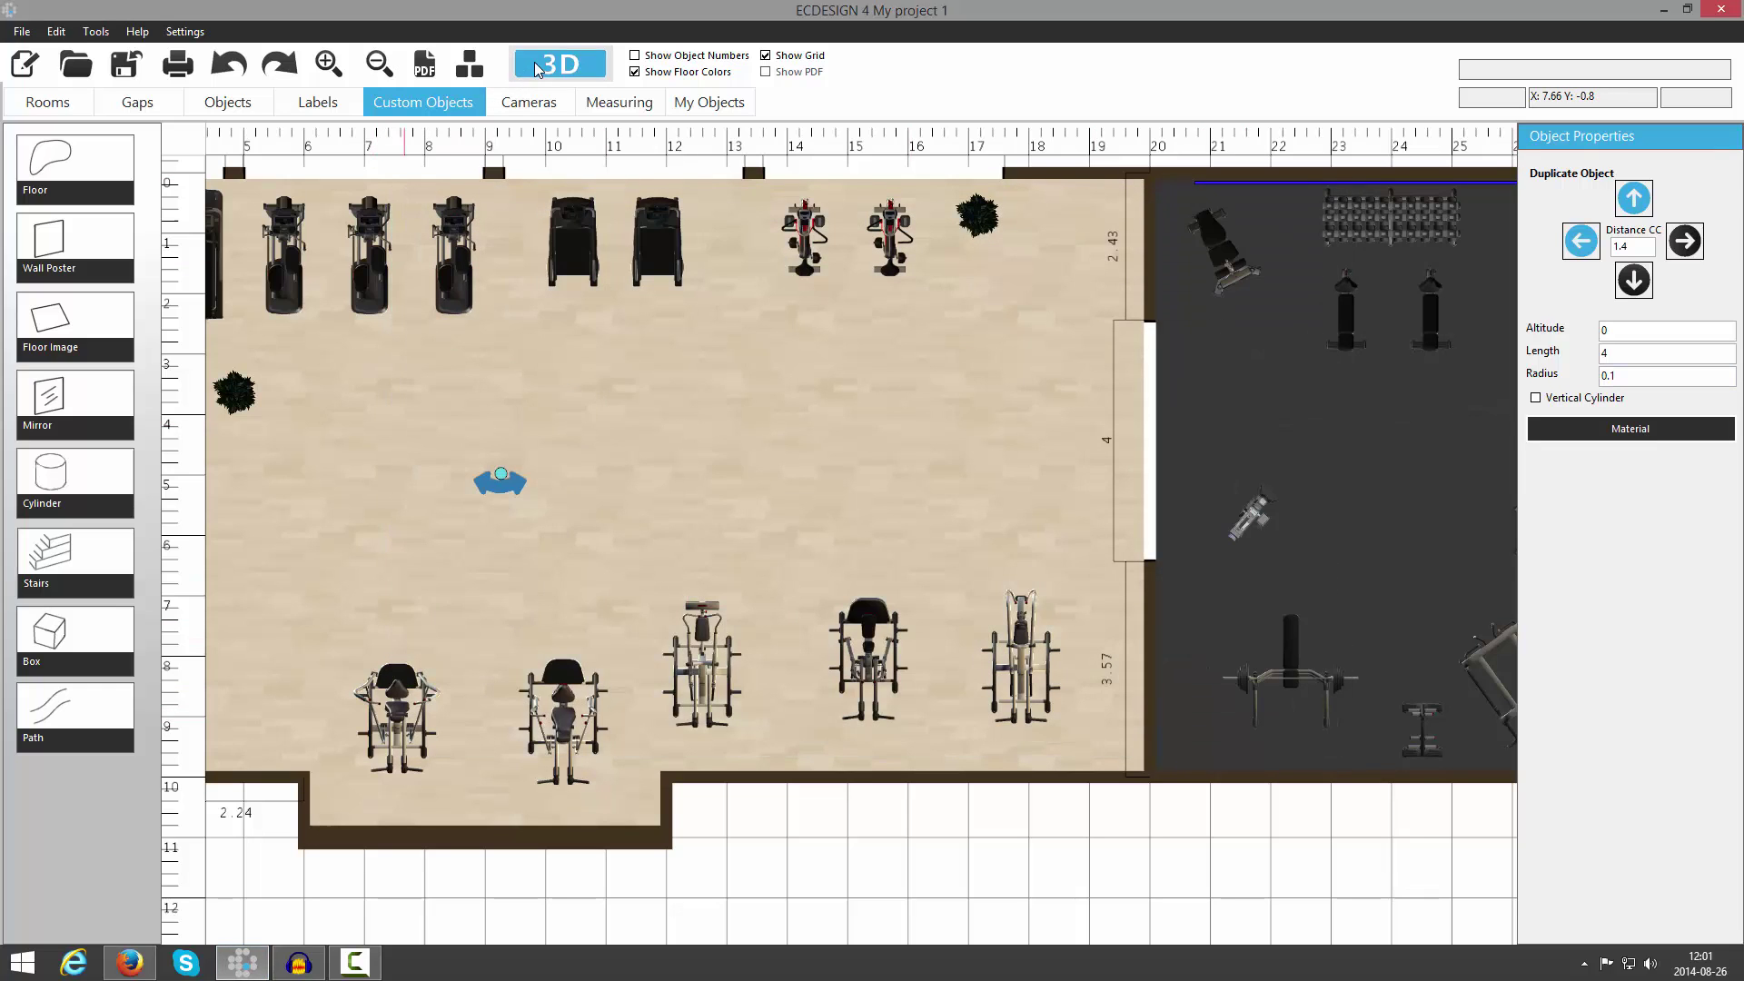
- Draw a 0.32 by 0.33 box beside the cylinder and set its height to 4
click(49, 645)
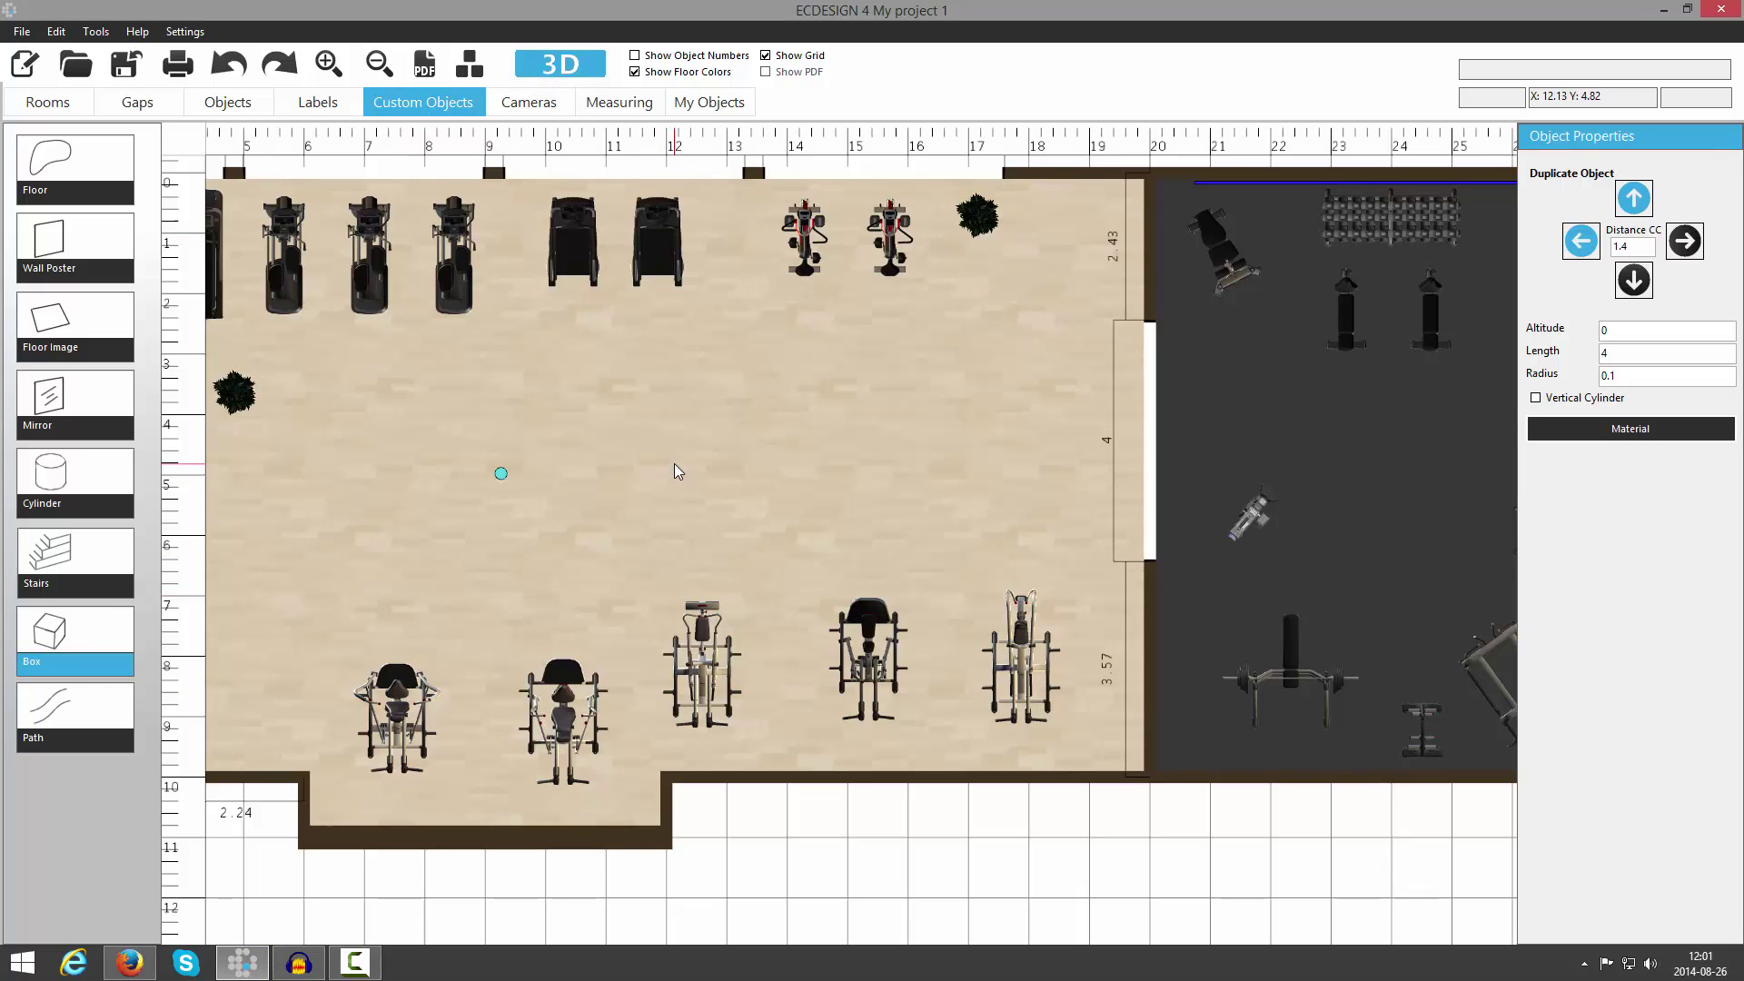
click(643, 450)
mouse_move(643, 455)
mouse_down()
mouse_move(672, 481)
mouse_move(662, 470)
mouse_up()
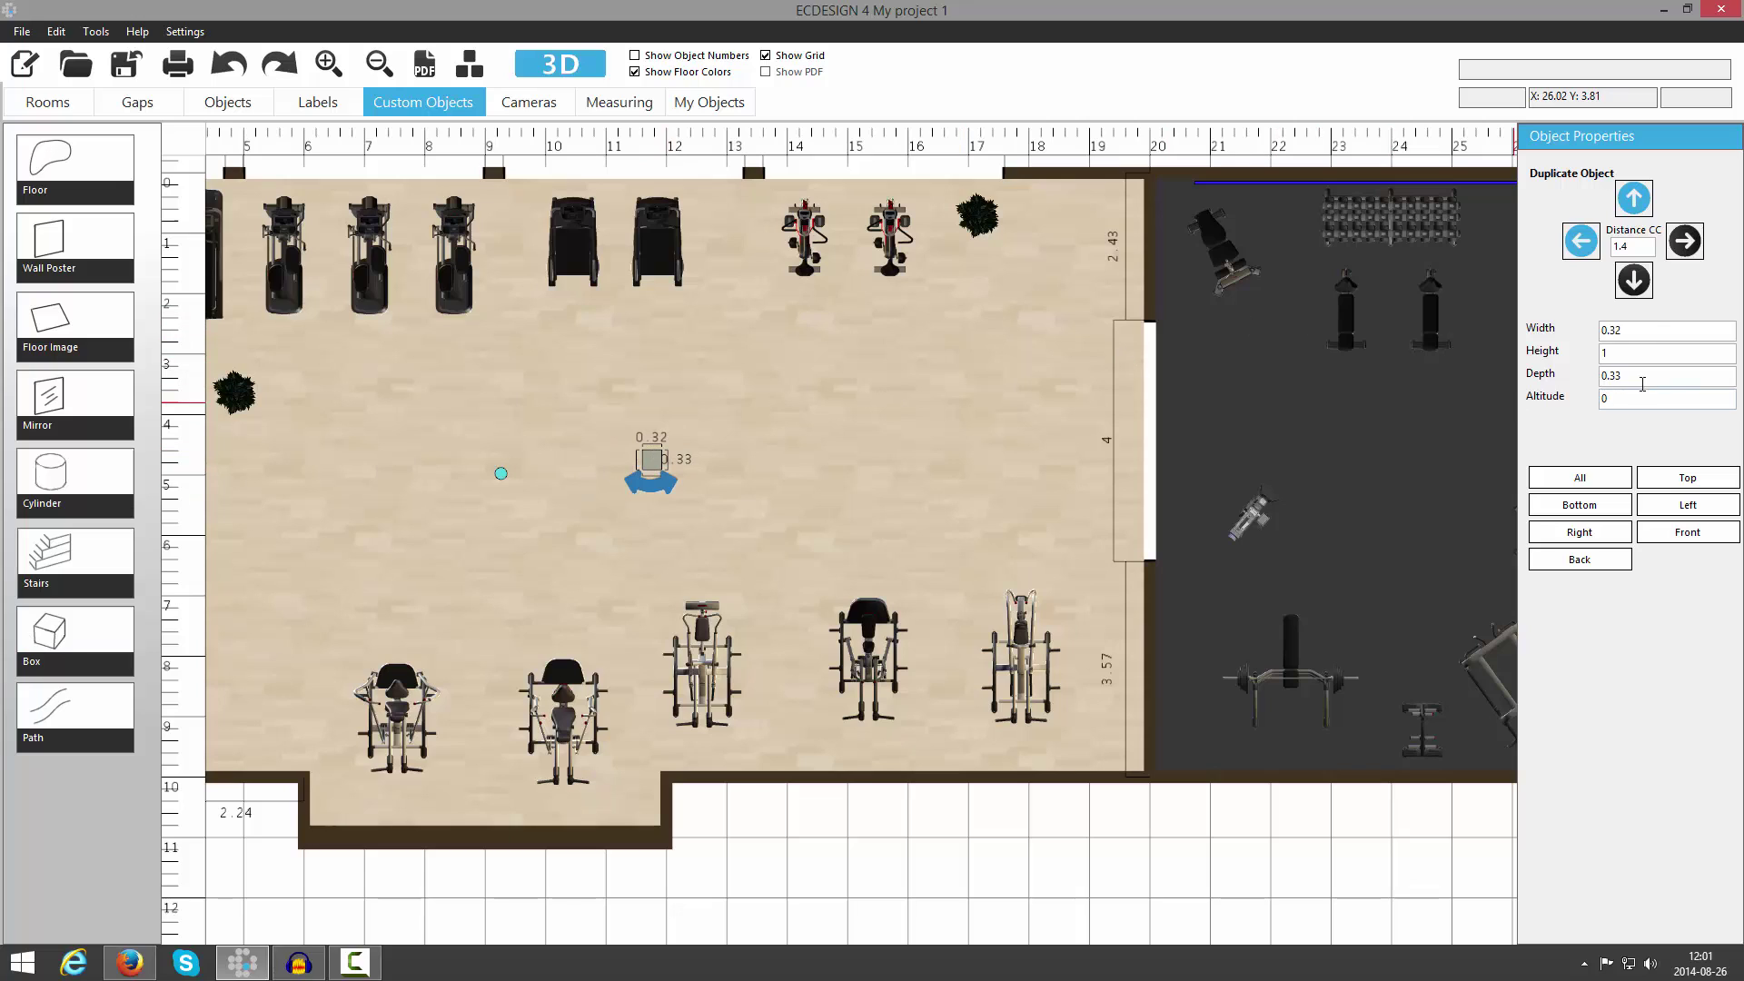
text(4)
- Colour all sides of the box cyan
click(1581, 479)
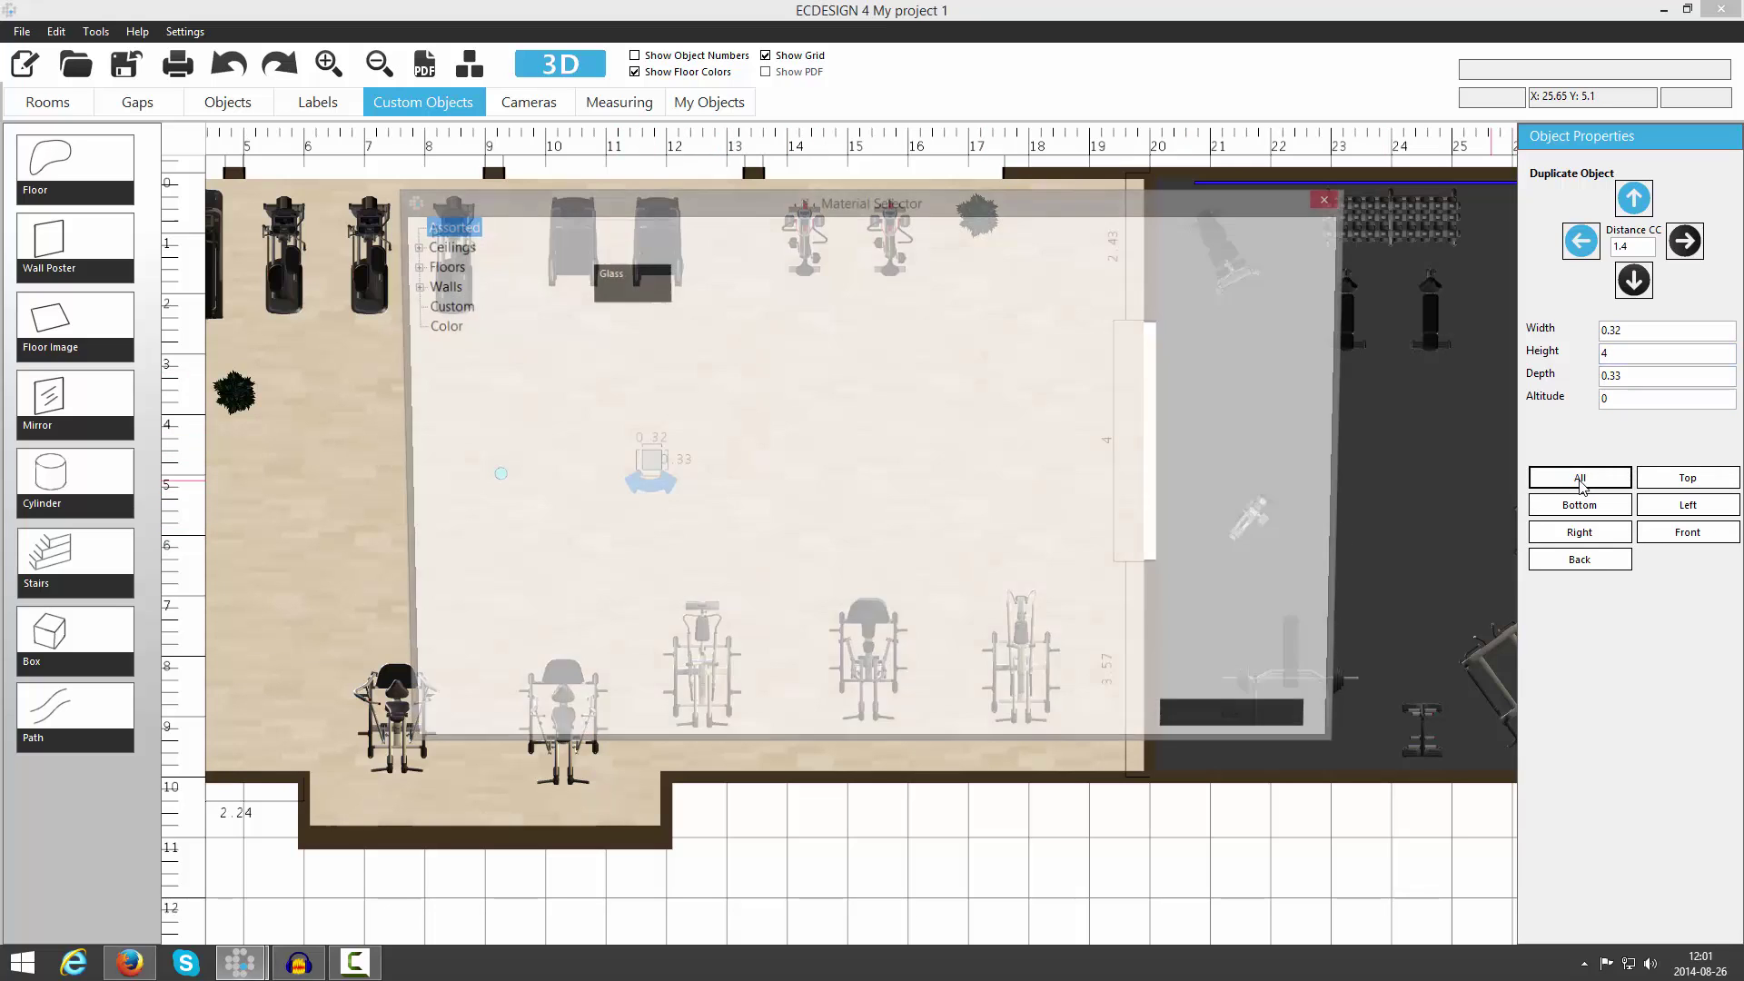
click(443, 329)
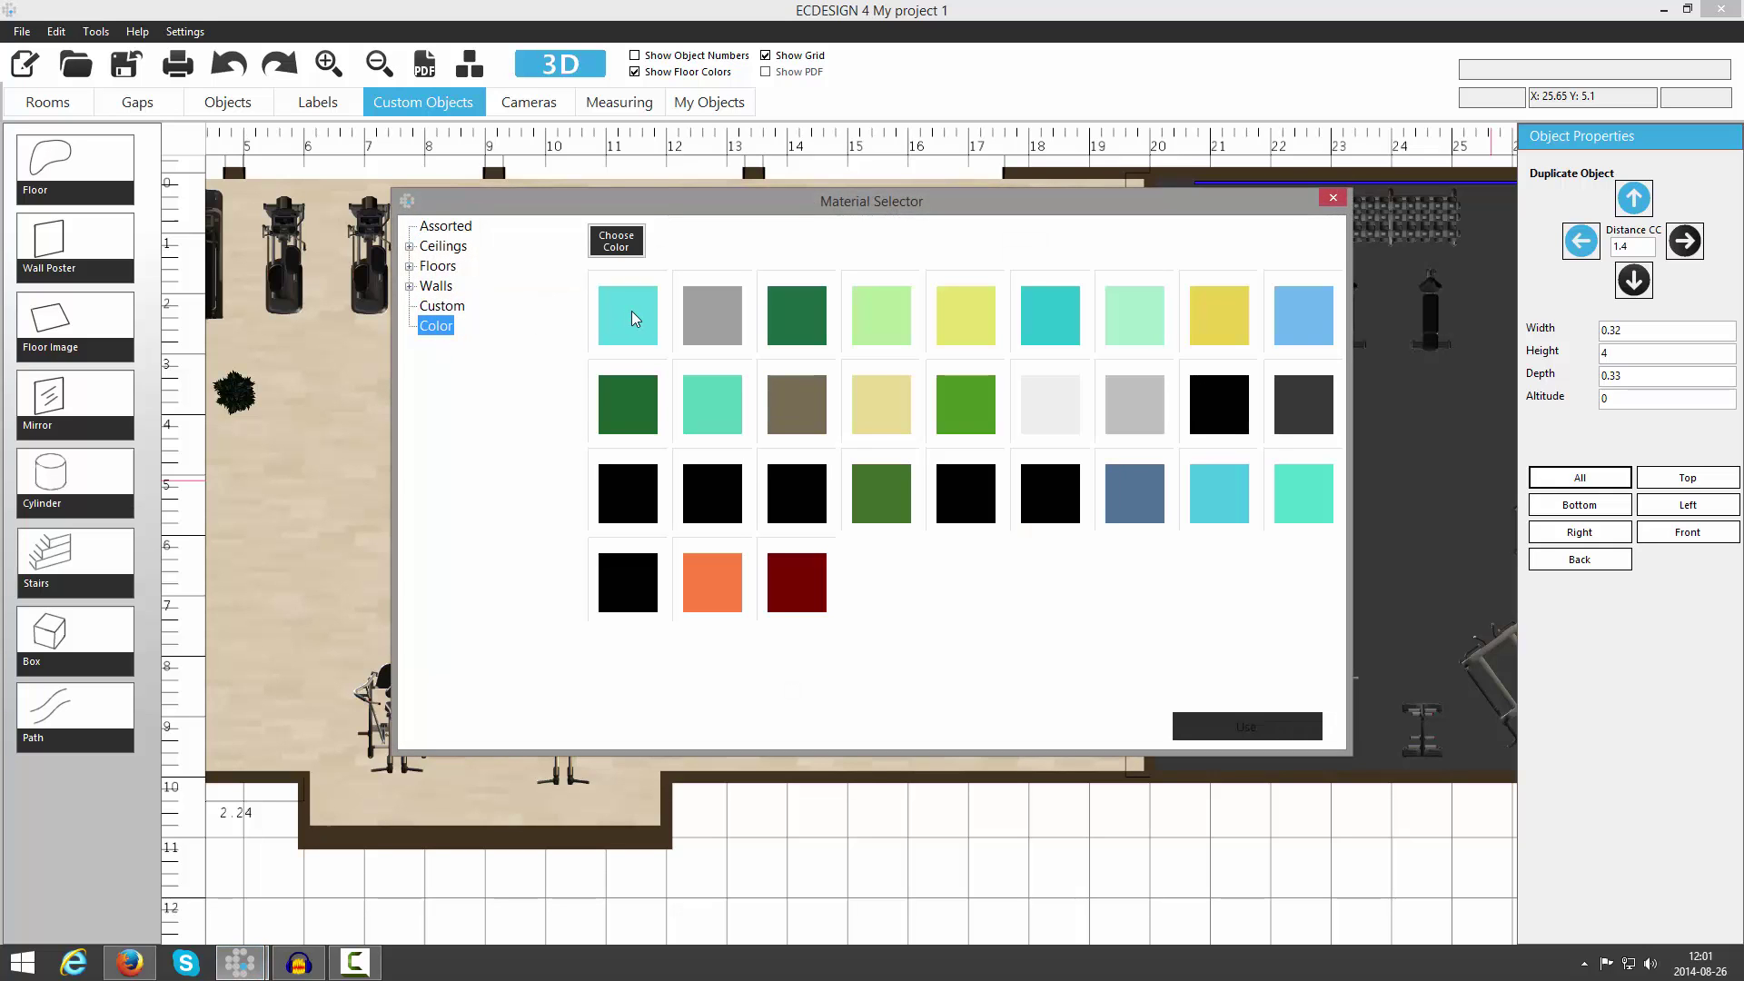
click(633, 318)
click(1210, 723)
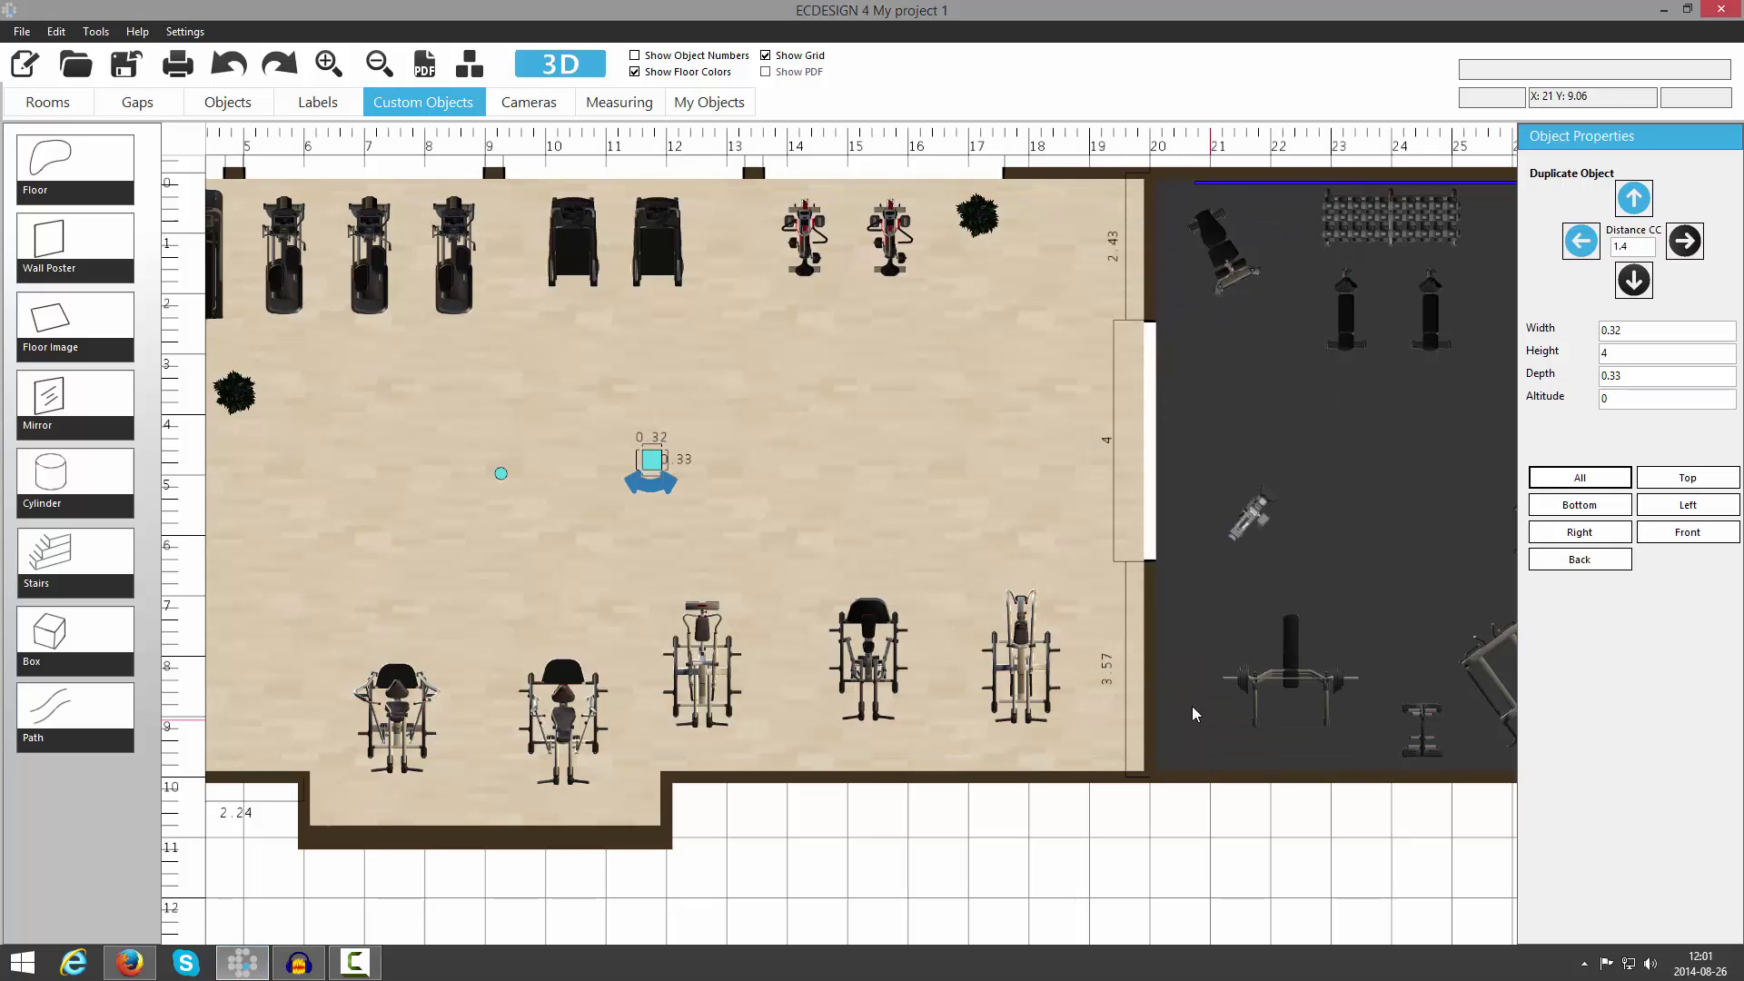
- In the 3D viewer, slide the tall cyan box pillar across the floor
click(545, 65)
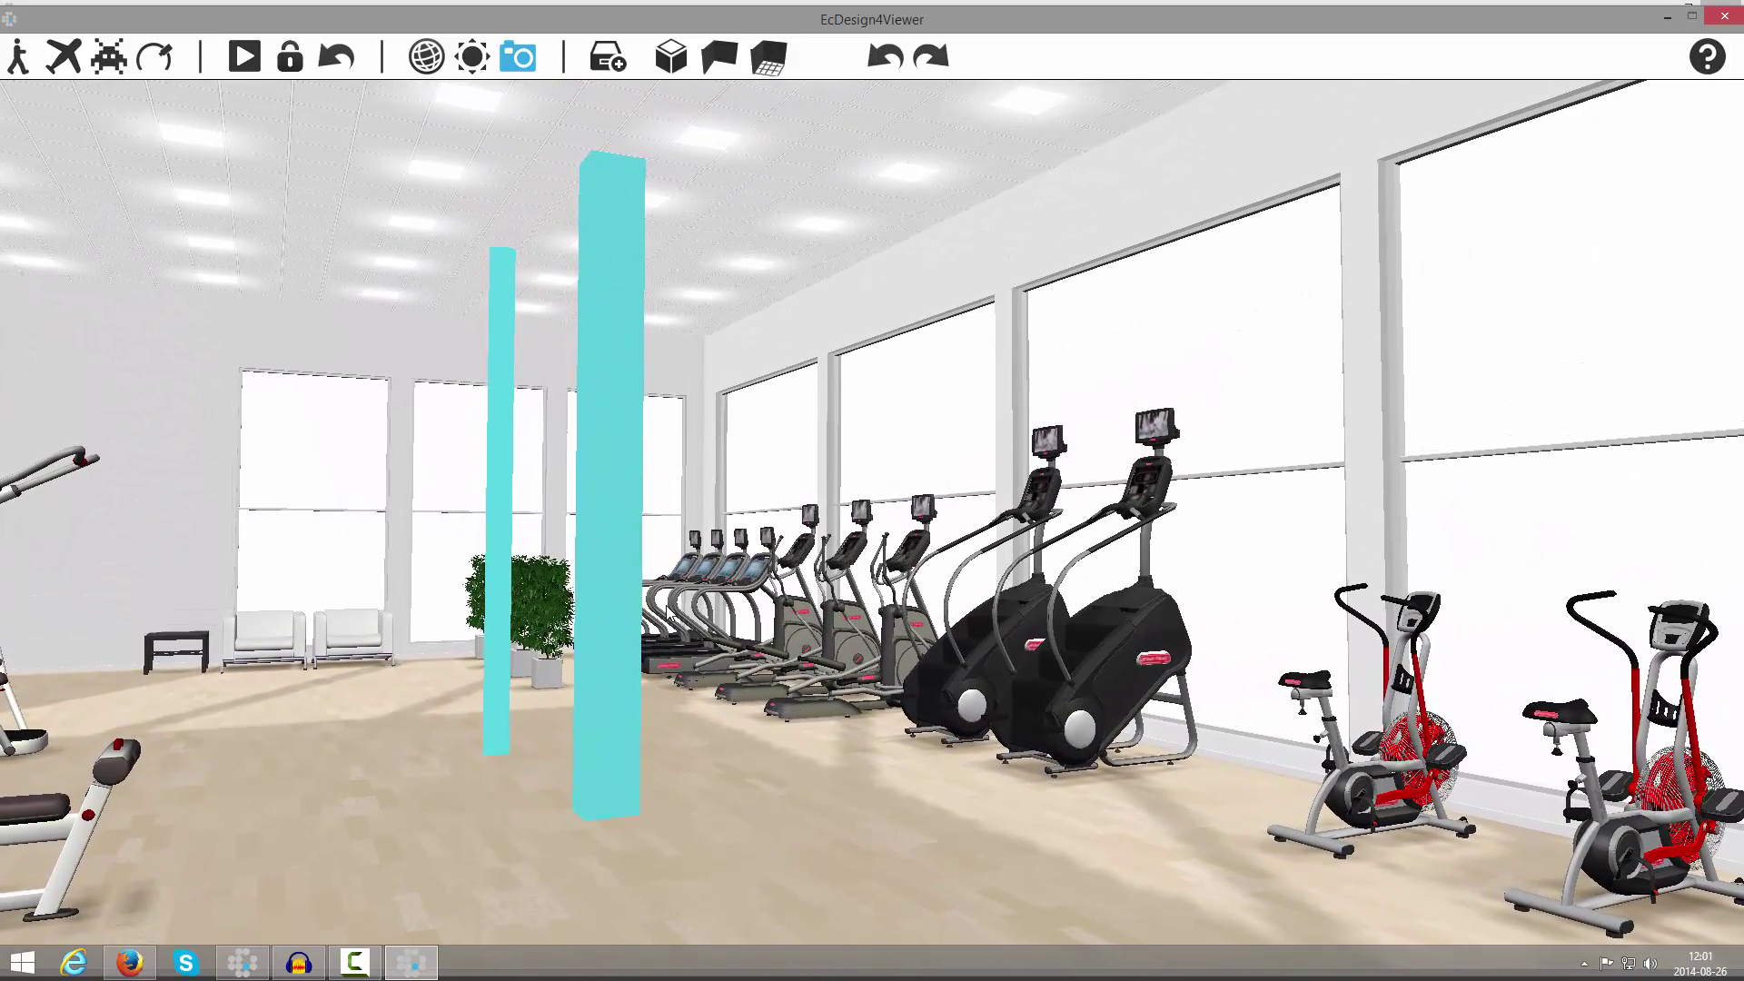
click(670, 57)
click(640, 327)
drag(635, 373, 640, 417)
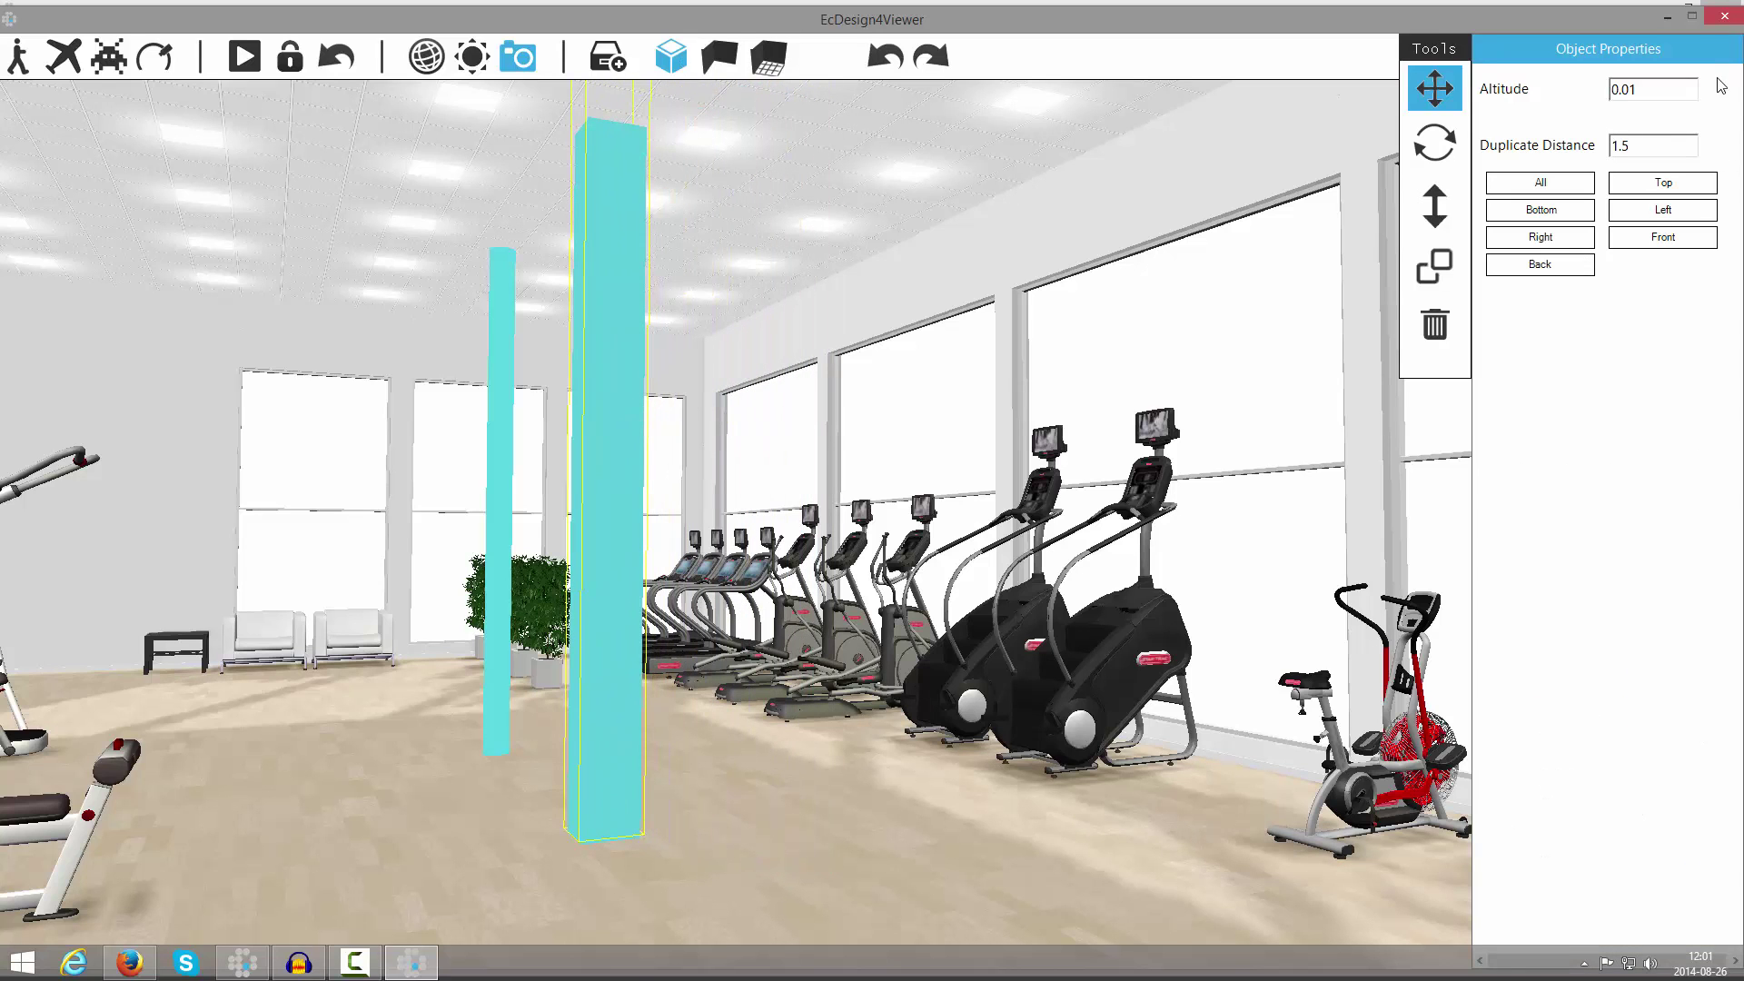
- Back on the plan, select both cyan pillars in the Main Area
click(1723, 15)
right_drag(732, 553, 805, 551)
drag(503, 391, 868, 560)
- Delete the pillars and place a stair flight below the entrance door, turned 180°
key(Delete)
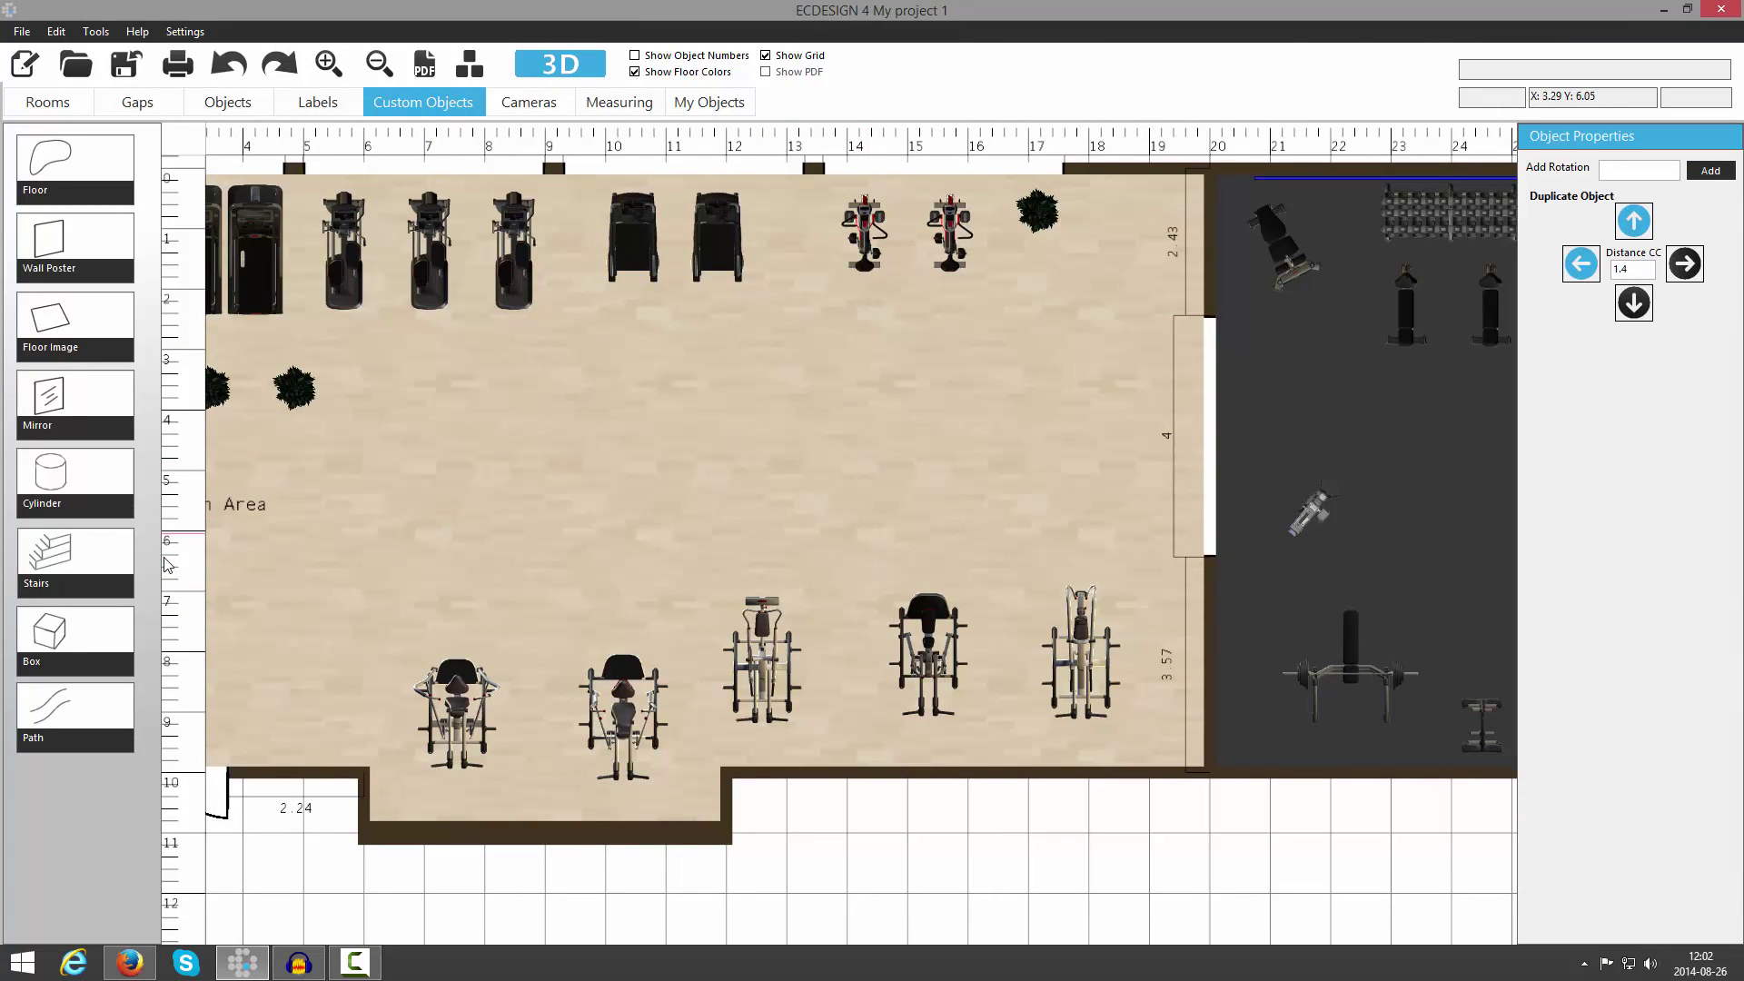
right_drag(306, 582, 590, 506)
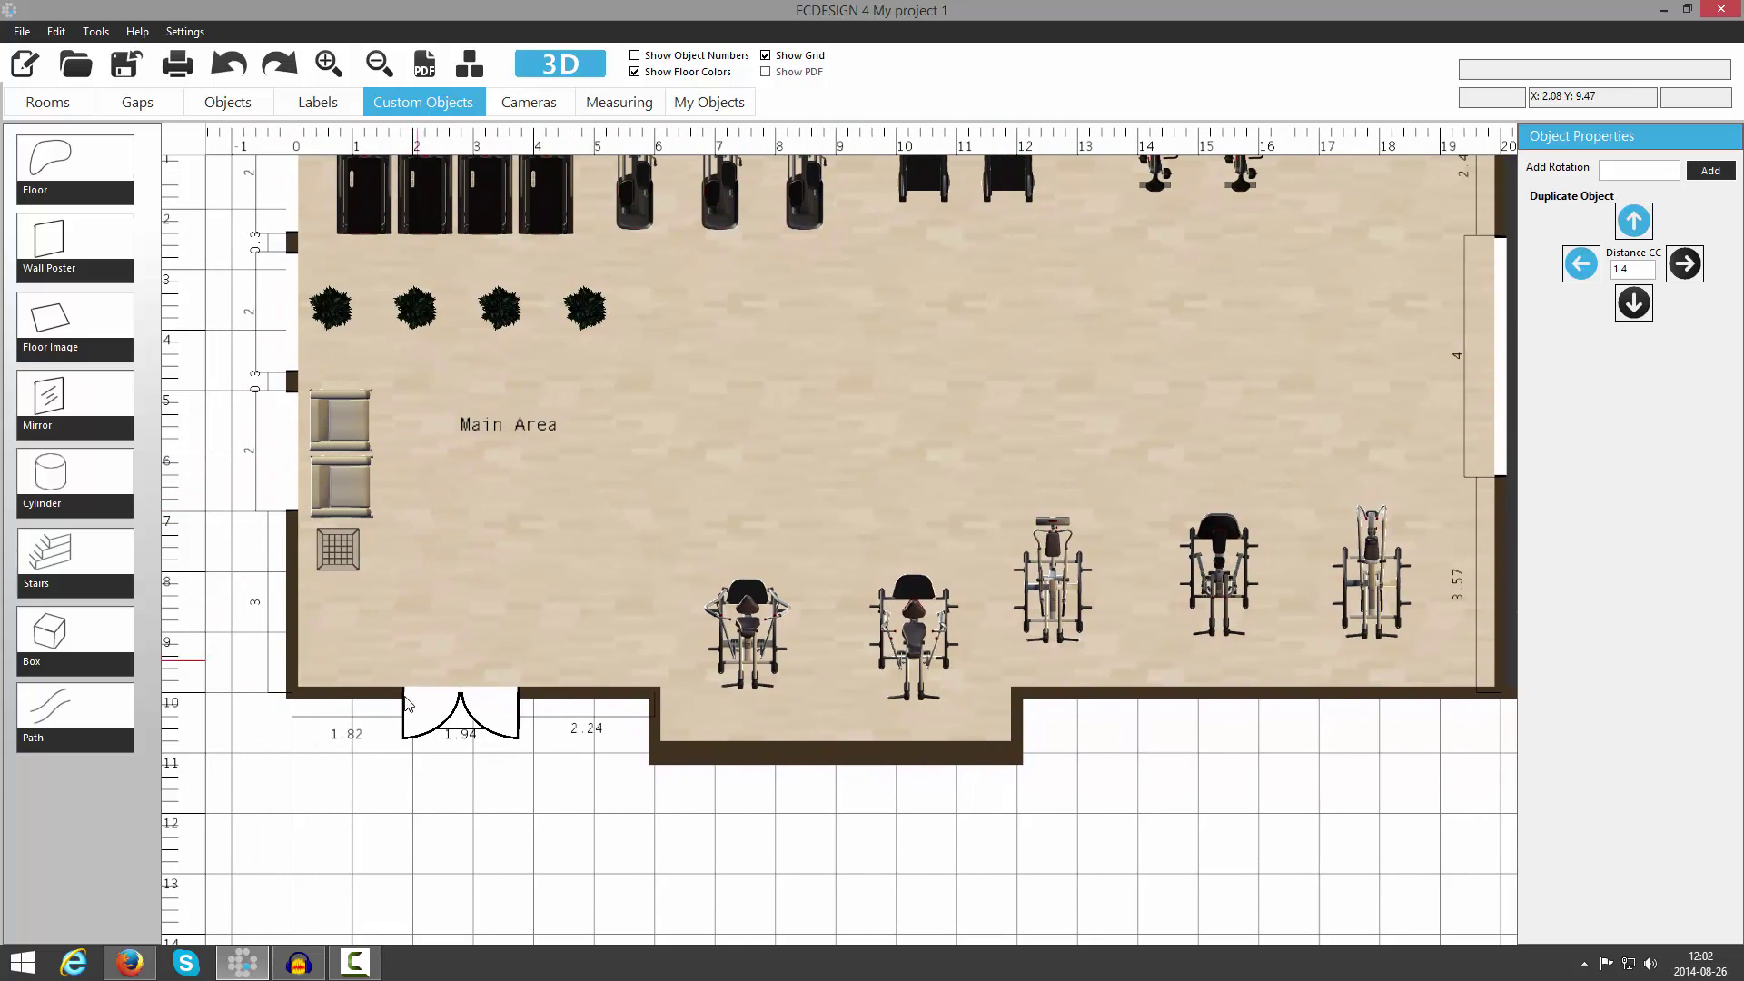
right_drag(558, 726, 624, 543)
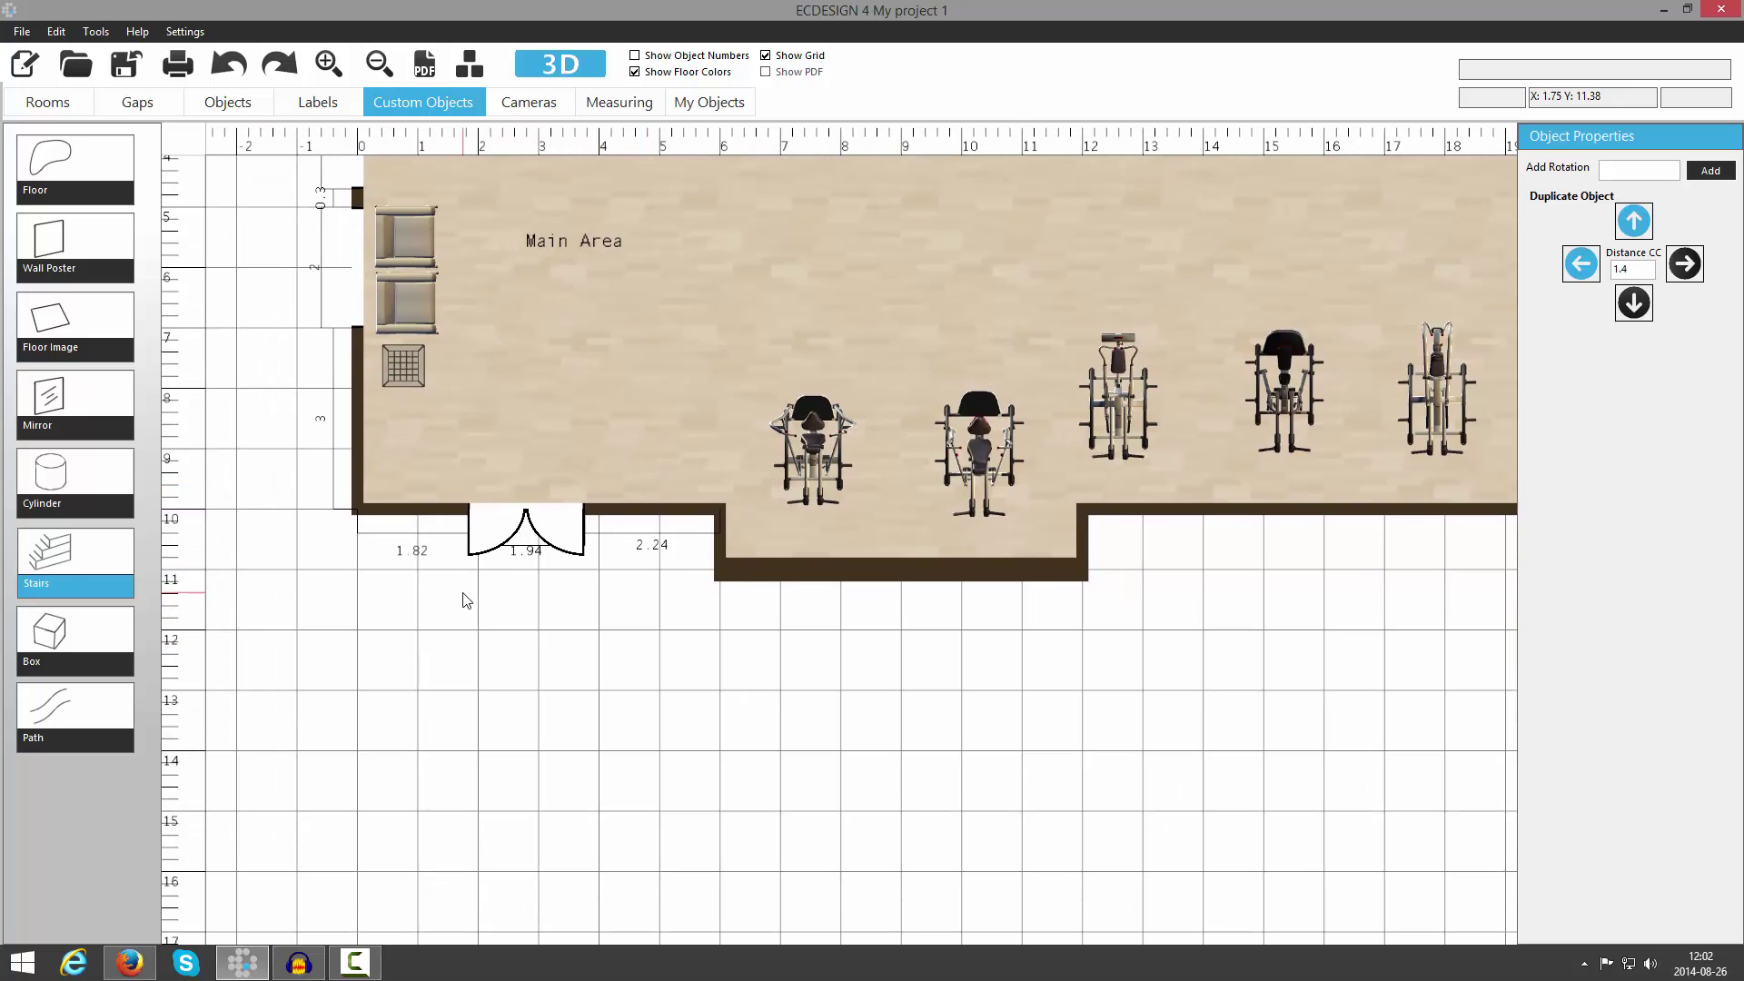
drag(464, 594, 507, 557)
drag(515, 635, 532, 608)
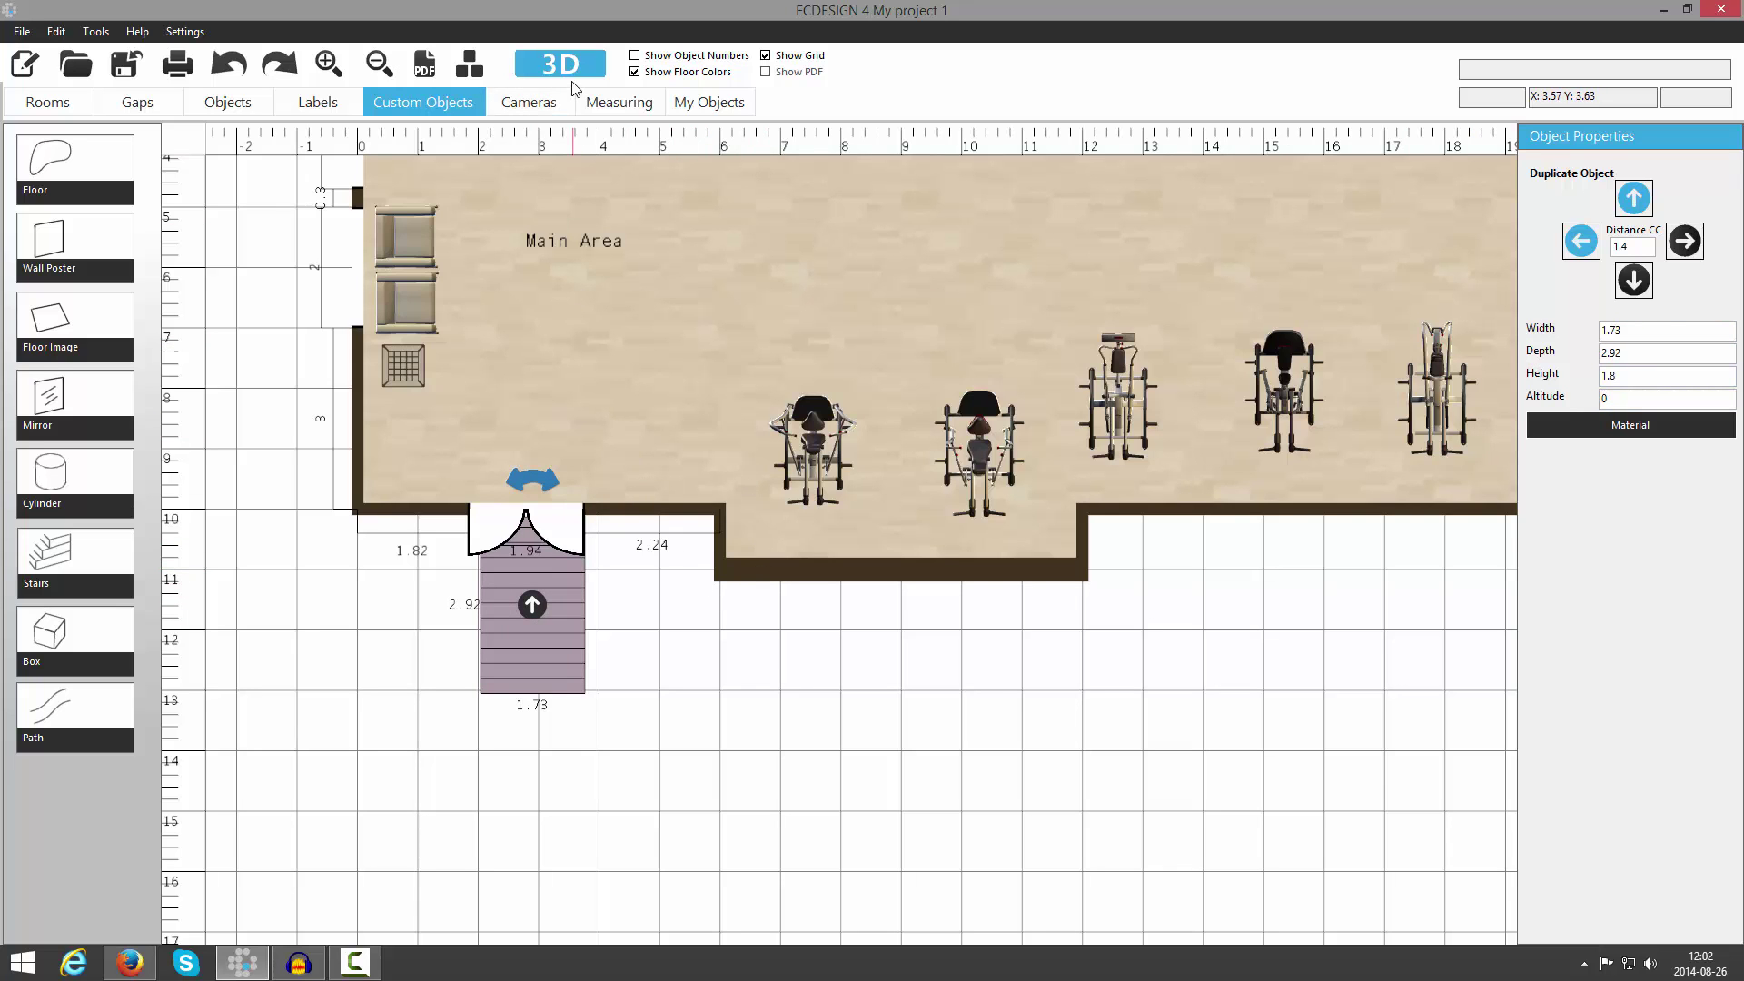
- Move the camera outside, in front of the entrance
scroll(772, 418, up, 3)
scroll(772, 421, down, 2)
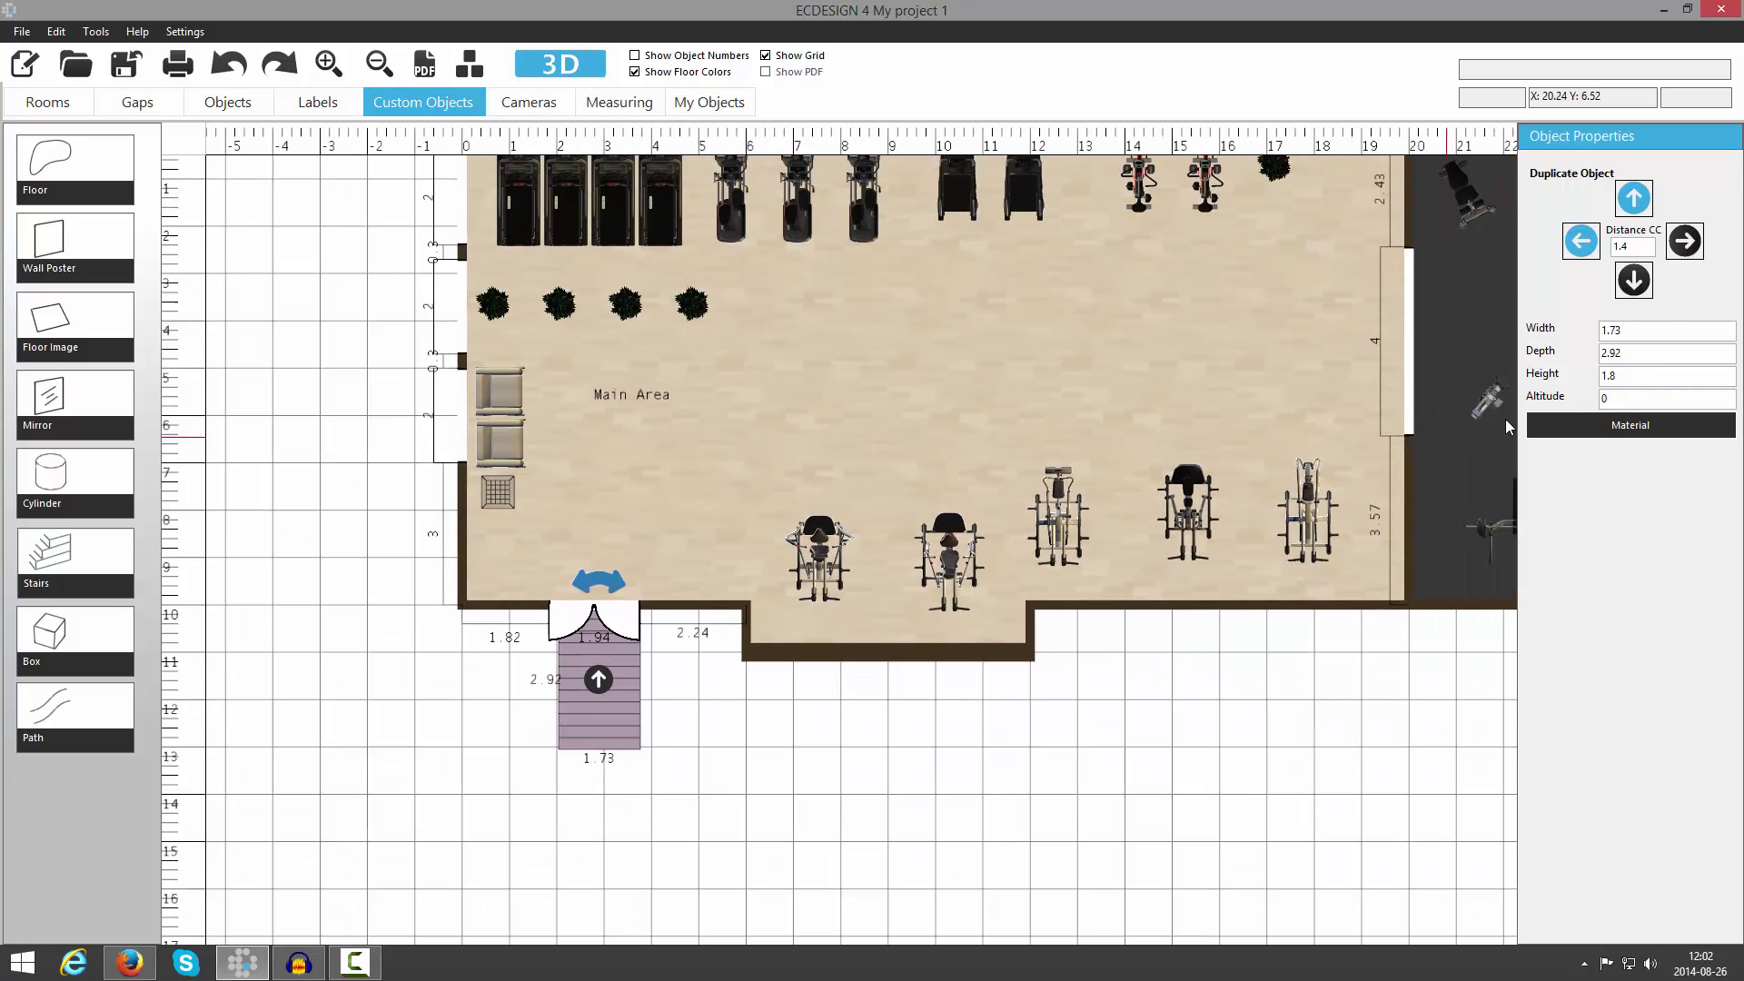
drag(1493, 408, 479, 790)
- In the 3D viewer, lift the stairs to altitude 1.78 at the door threshold, then close it
click(556, 62)
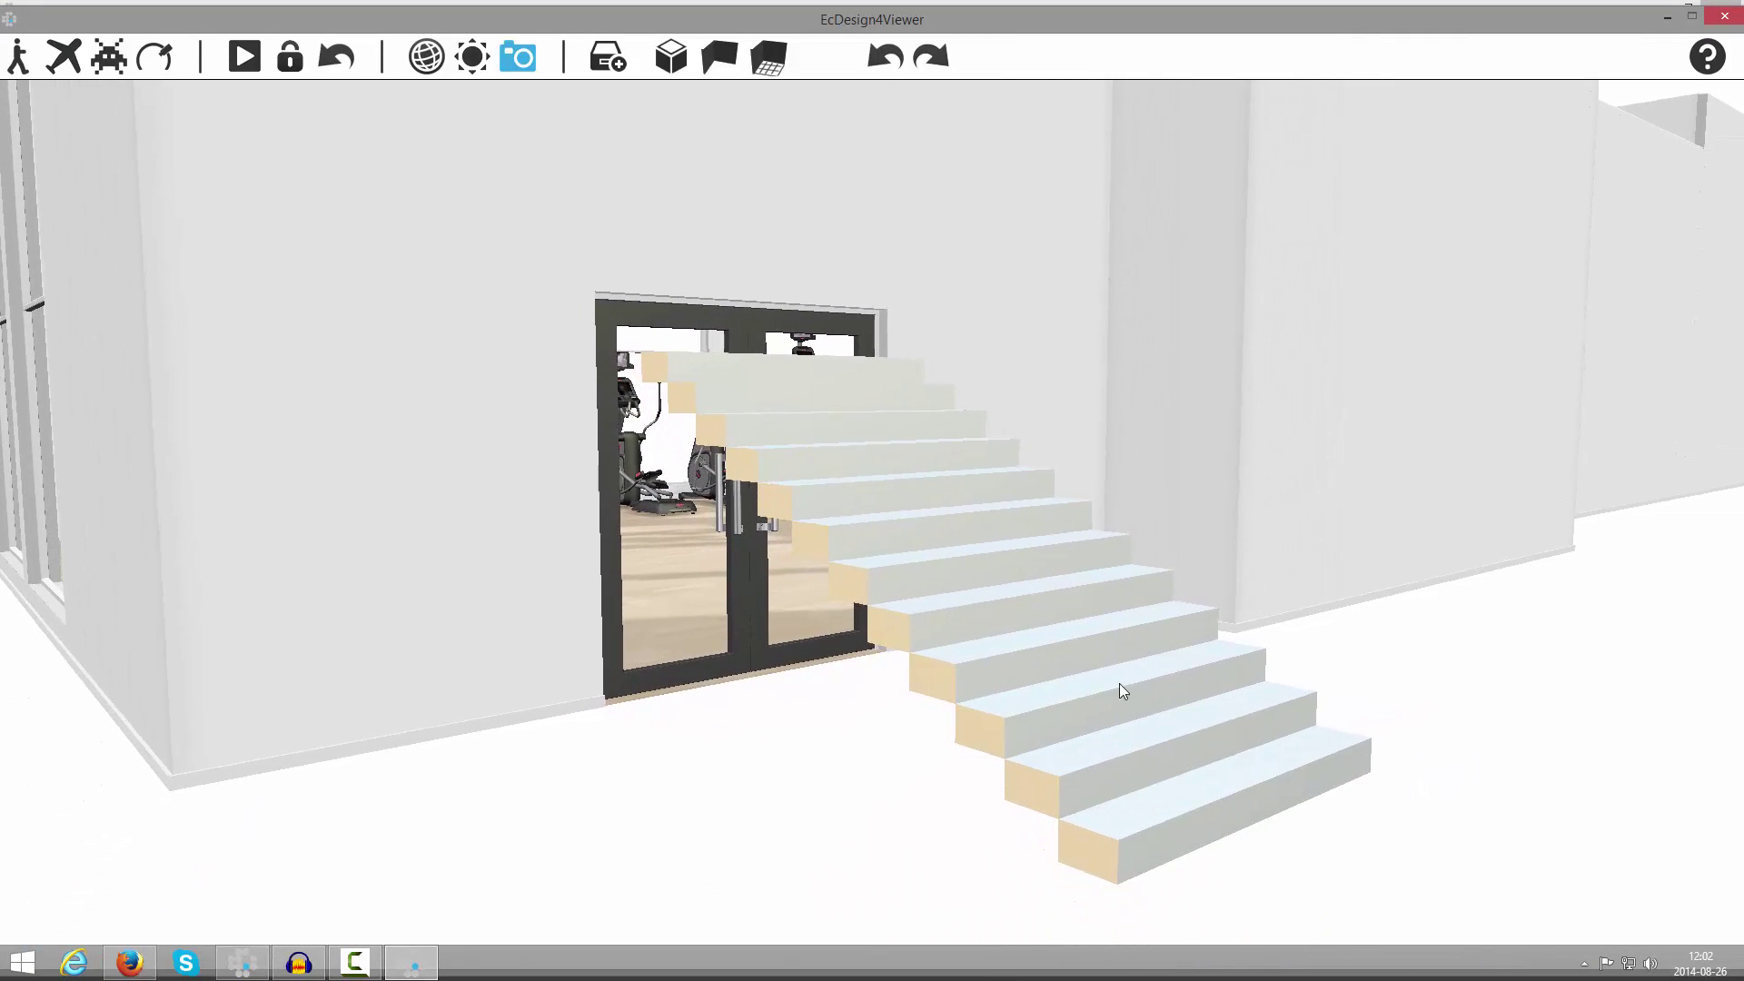
click(670, 56)
click(911, 495)
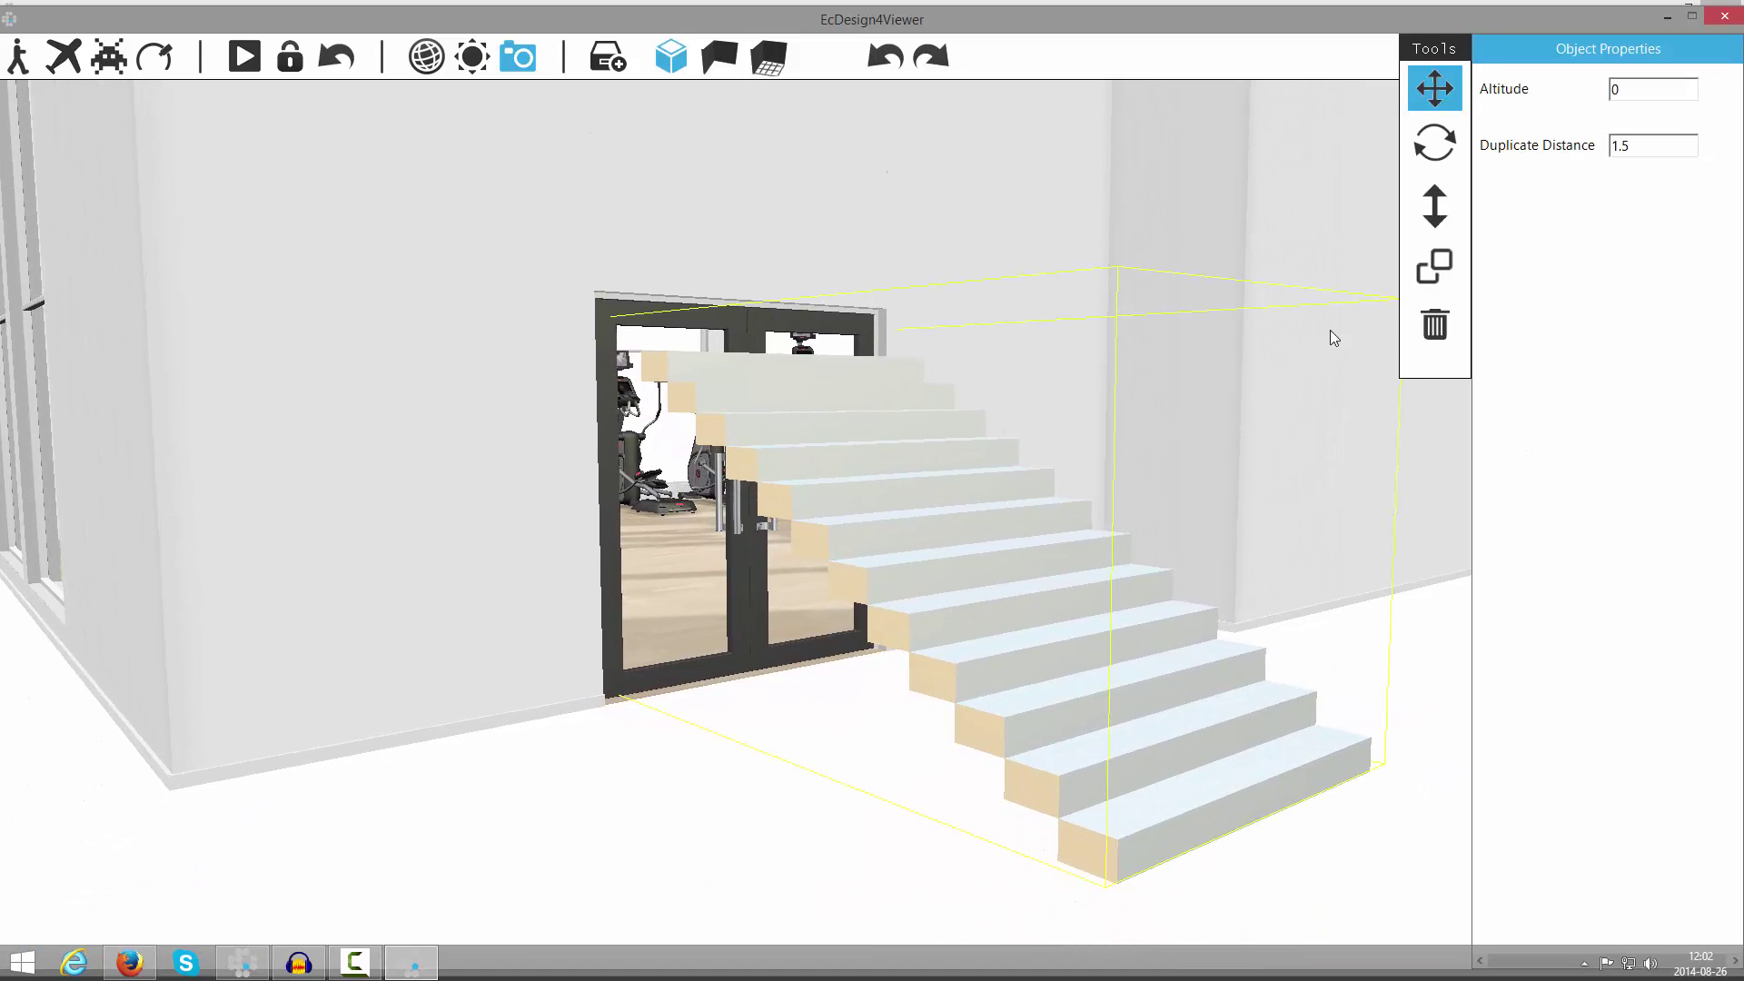
click(1434, 205)
drag(992, 510, 945, 334)
click(1434, 88)
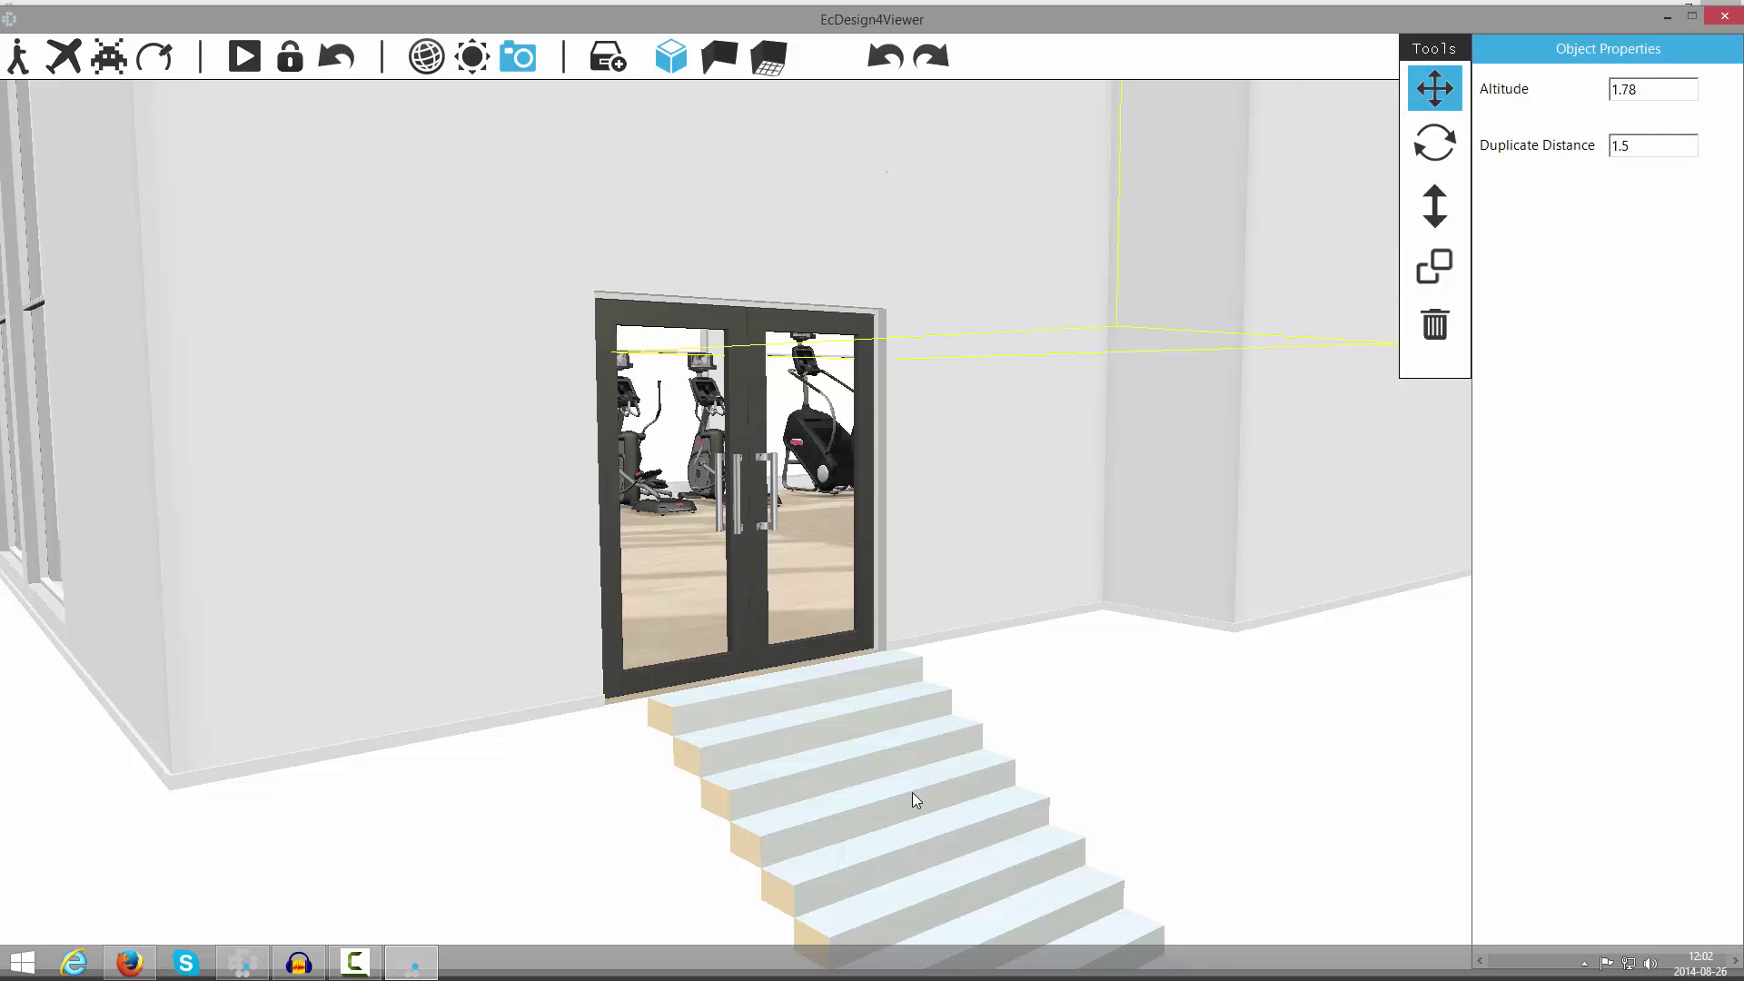
click(873, 761)
drag(875, 761, 930, 743)
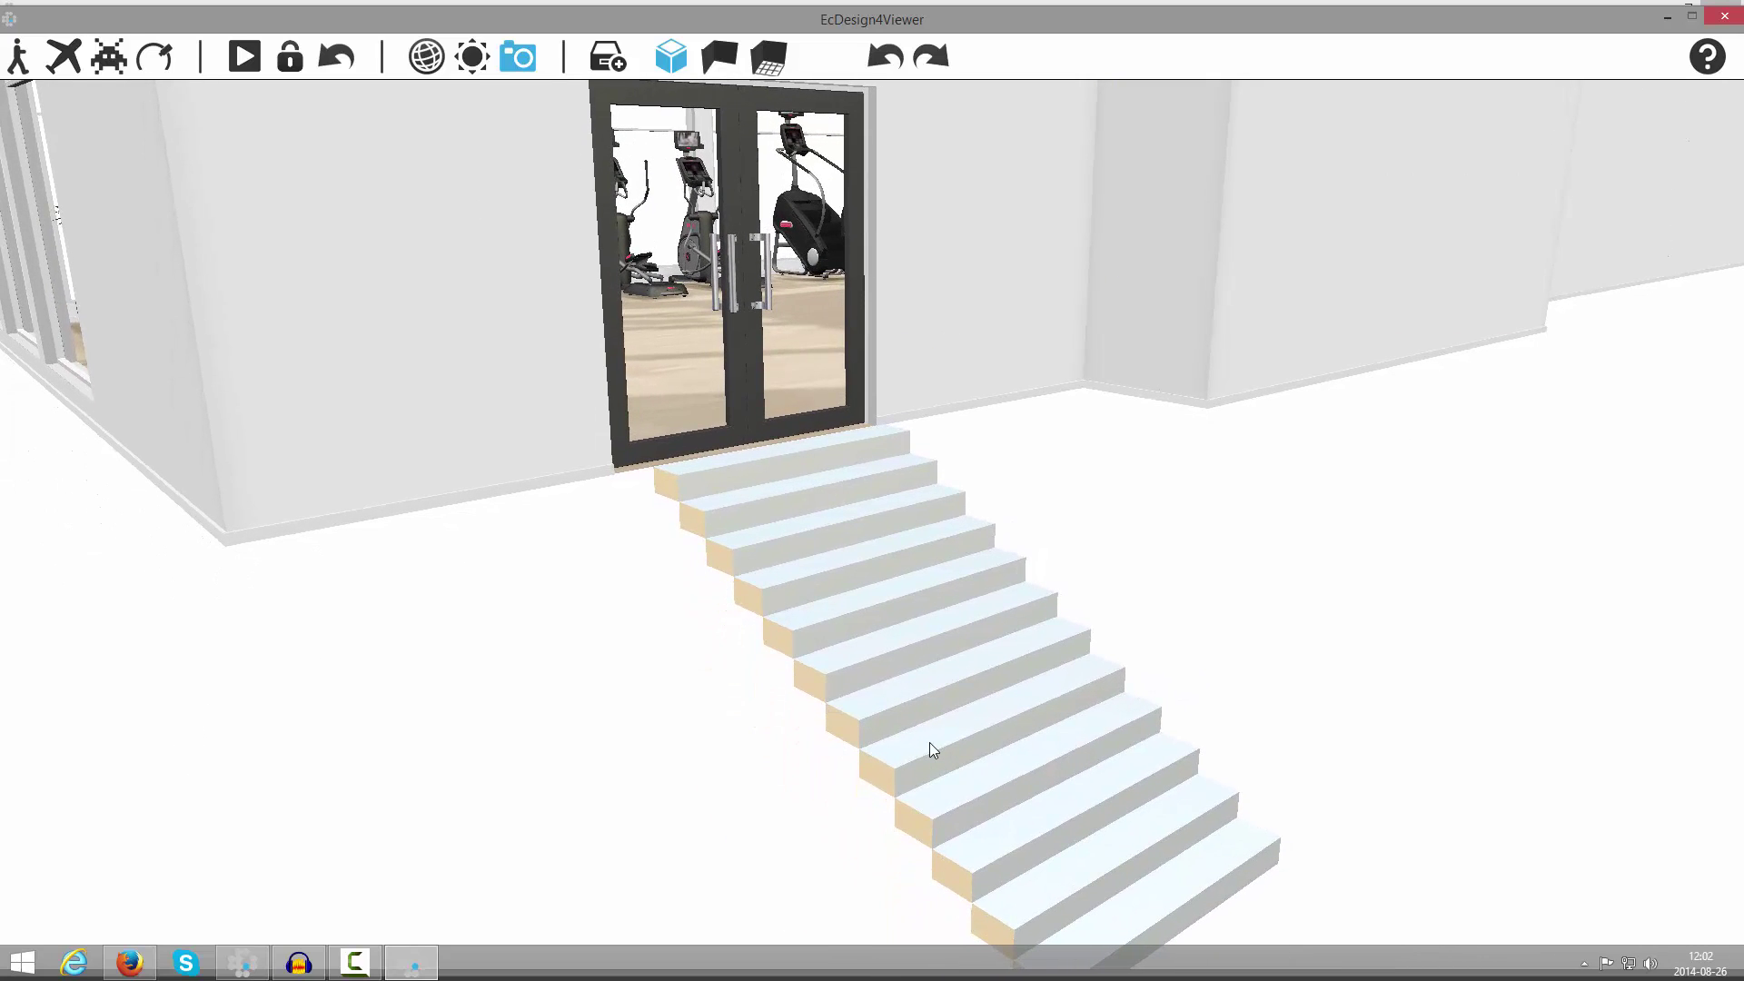
click(1724, 17)
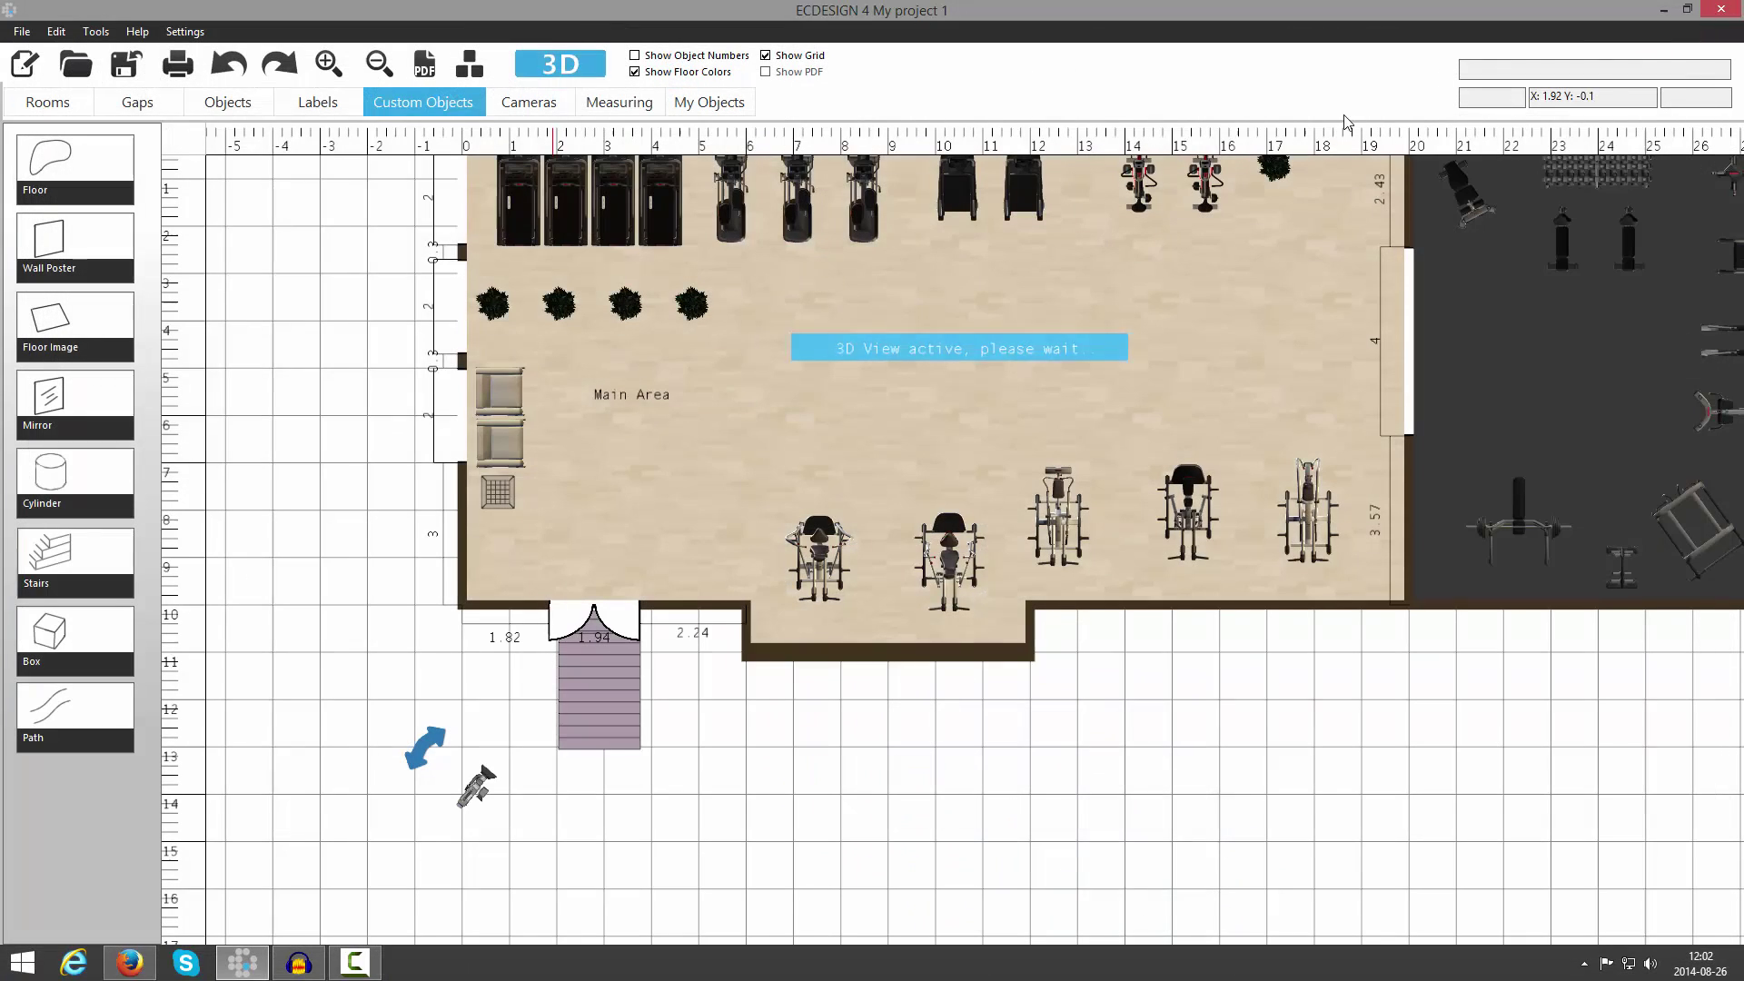
- Delete the stairs and the Main Area label, then choose the Path custom object
click(603, 680)
key(Delete)
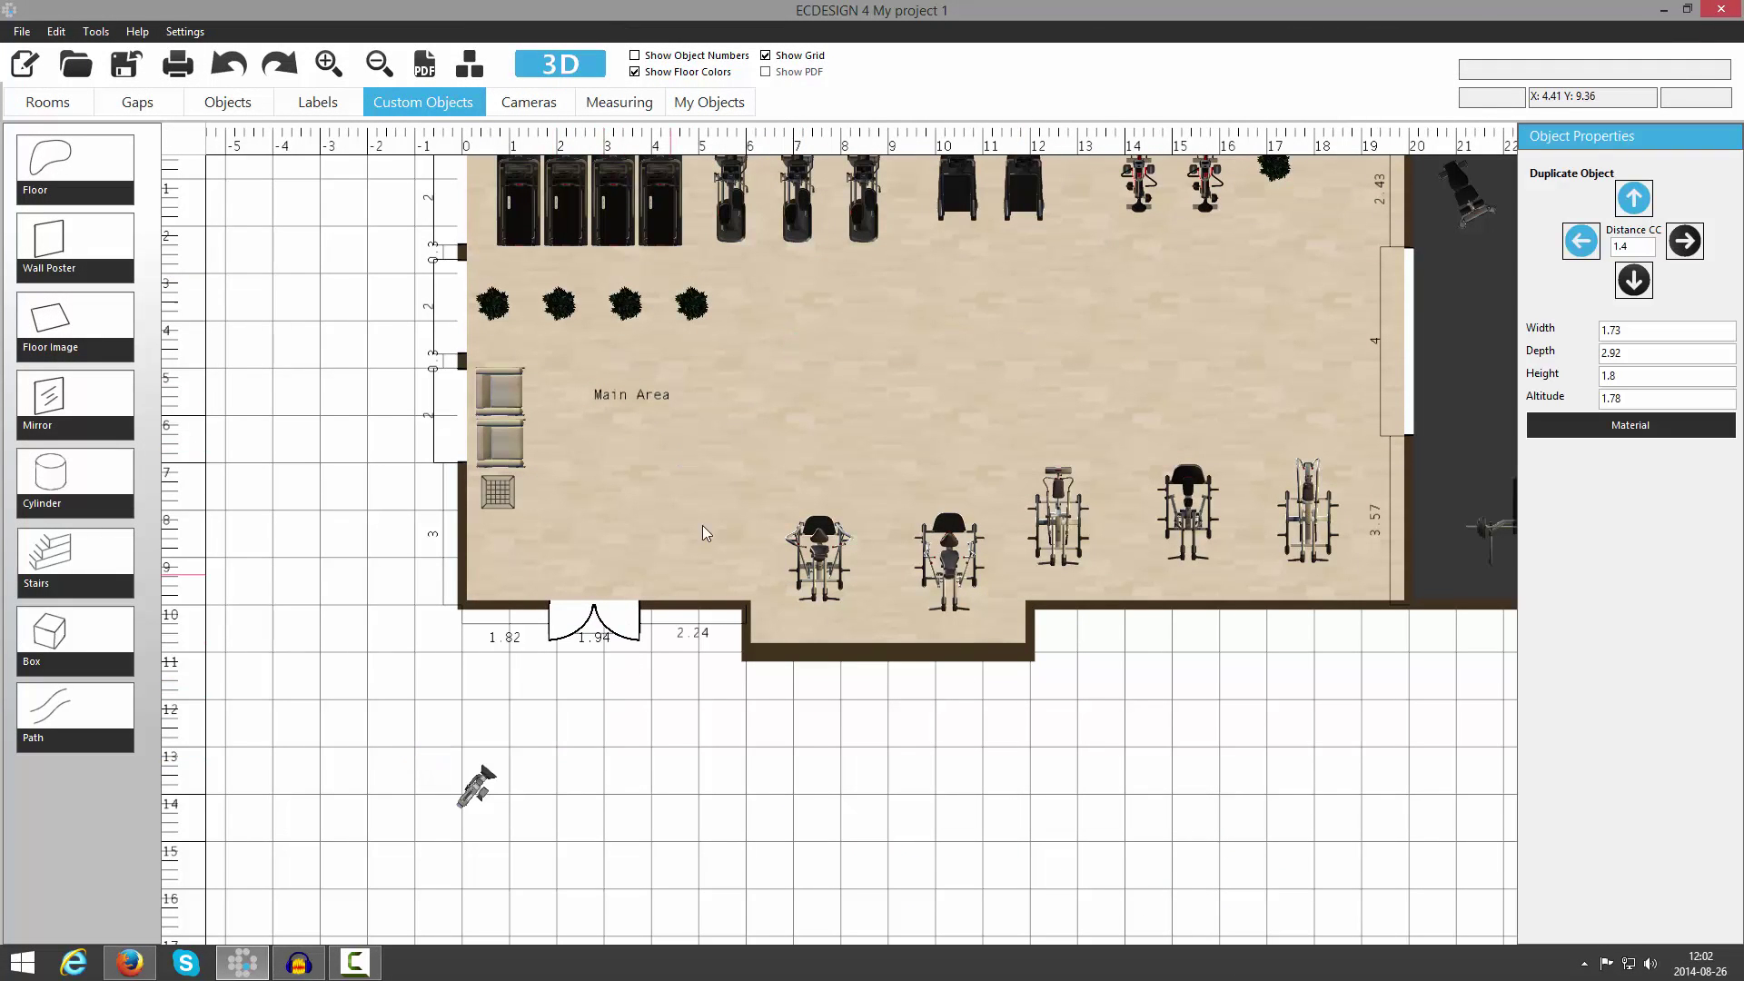
drag(712, 505, 683, 641)
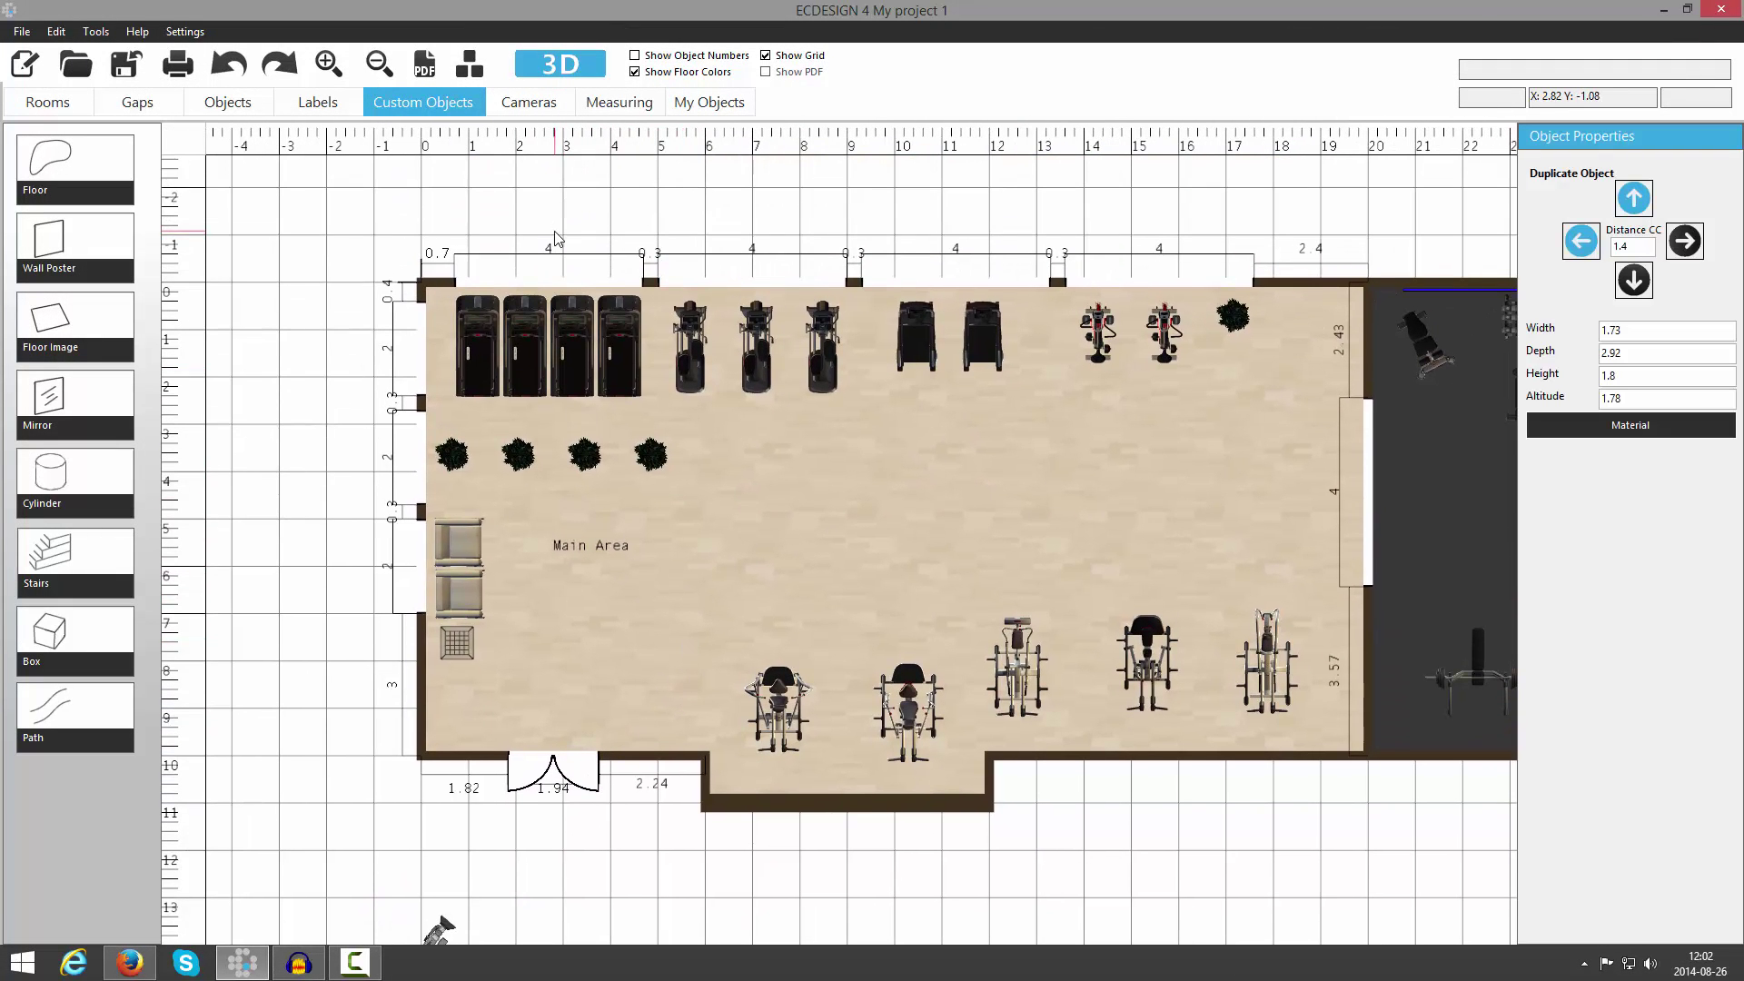
click(612, 549)
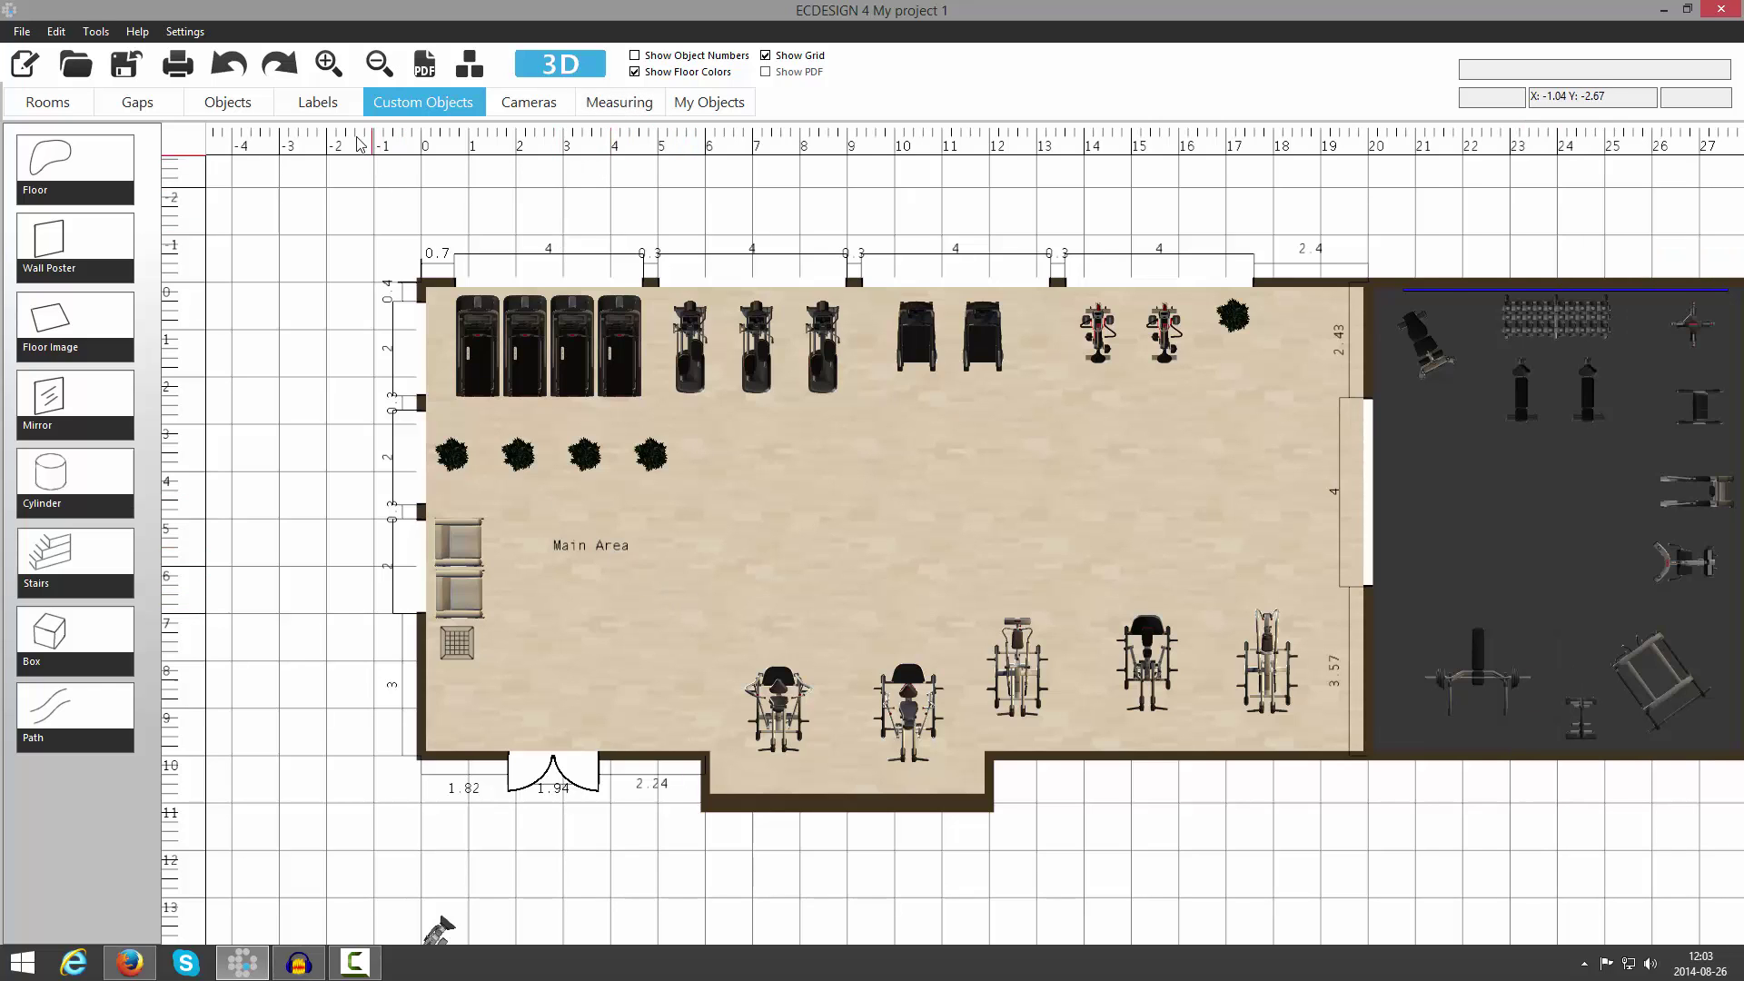
click(596, 552)
key(Delete)
click(423, 102)
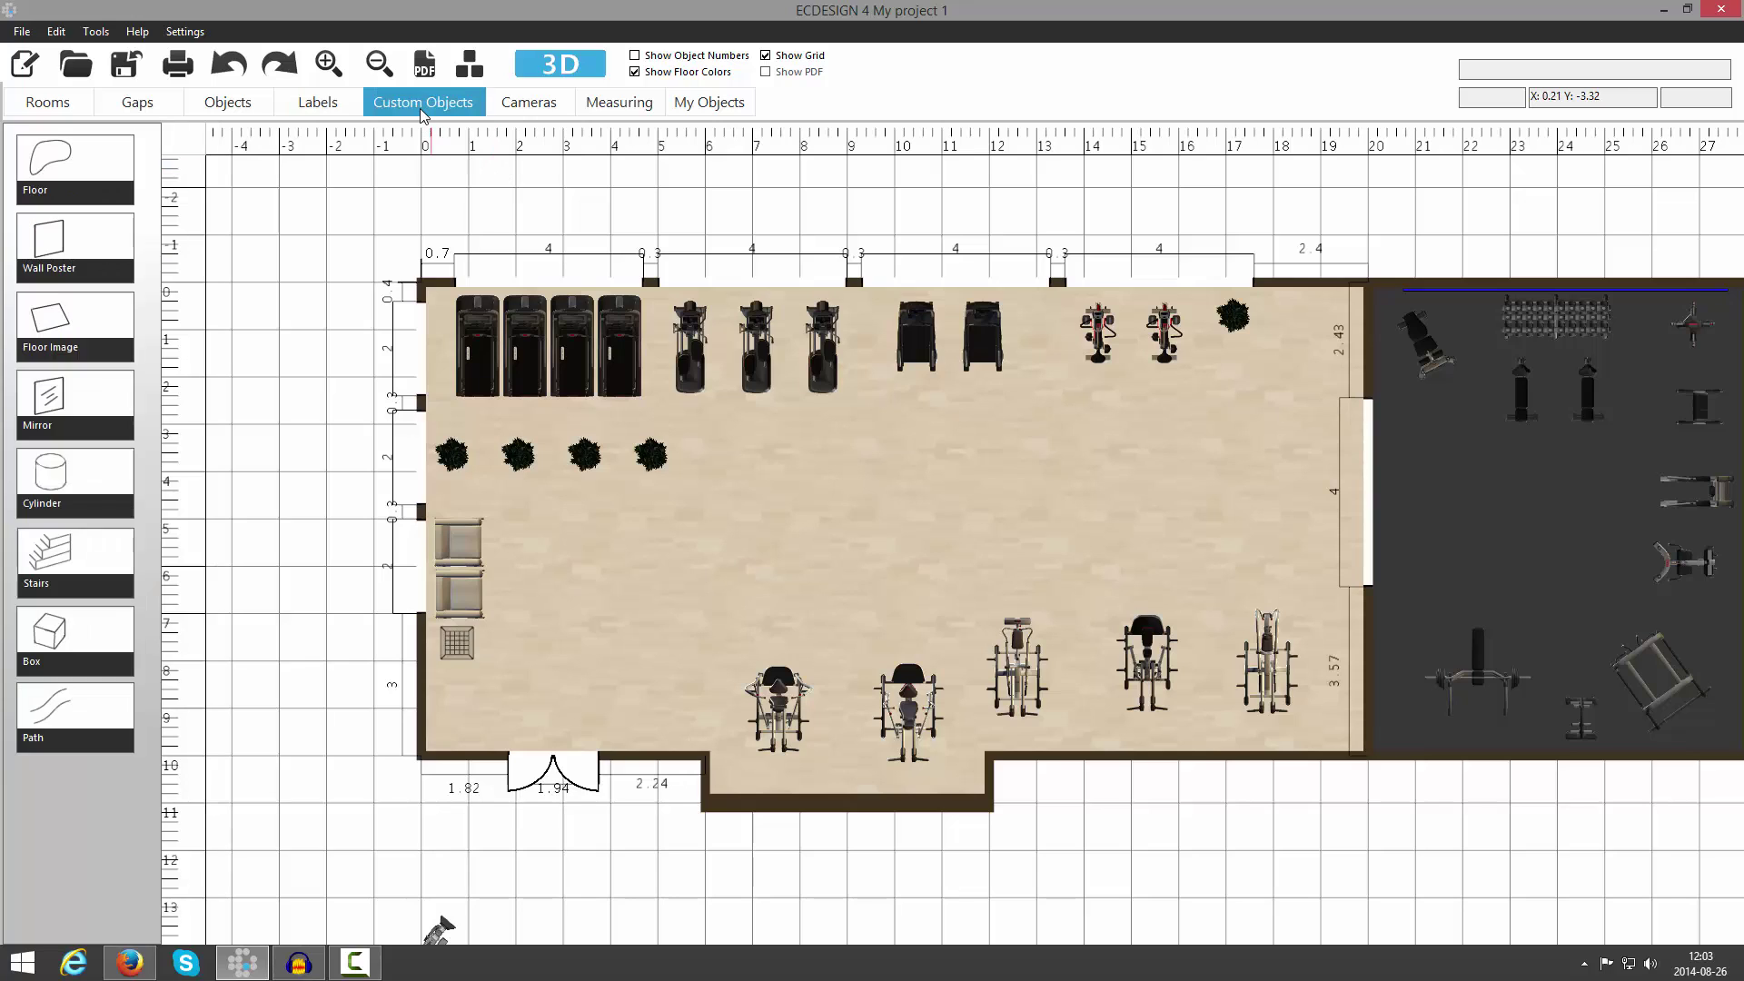
click(64, 721)
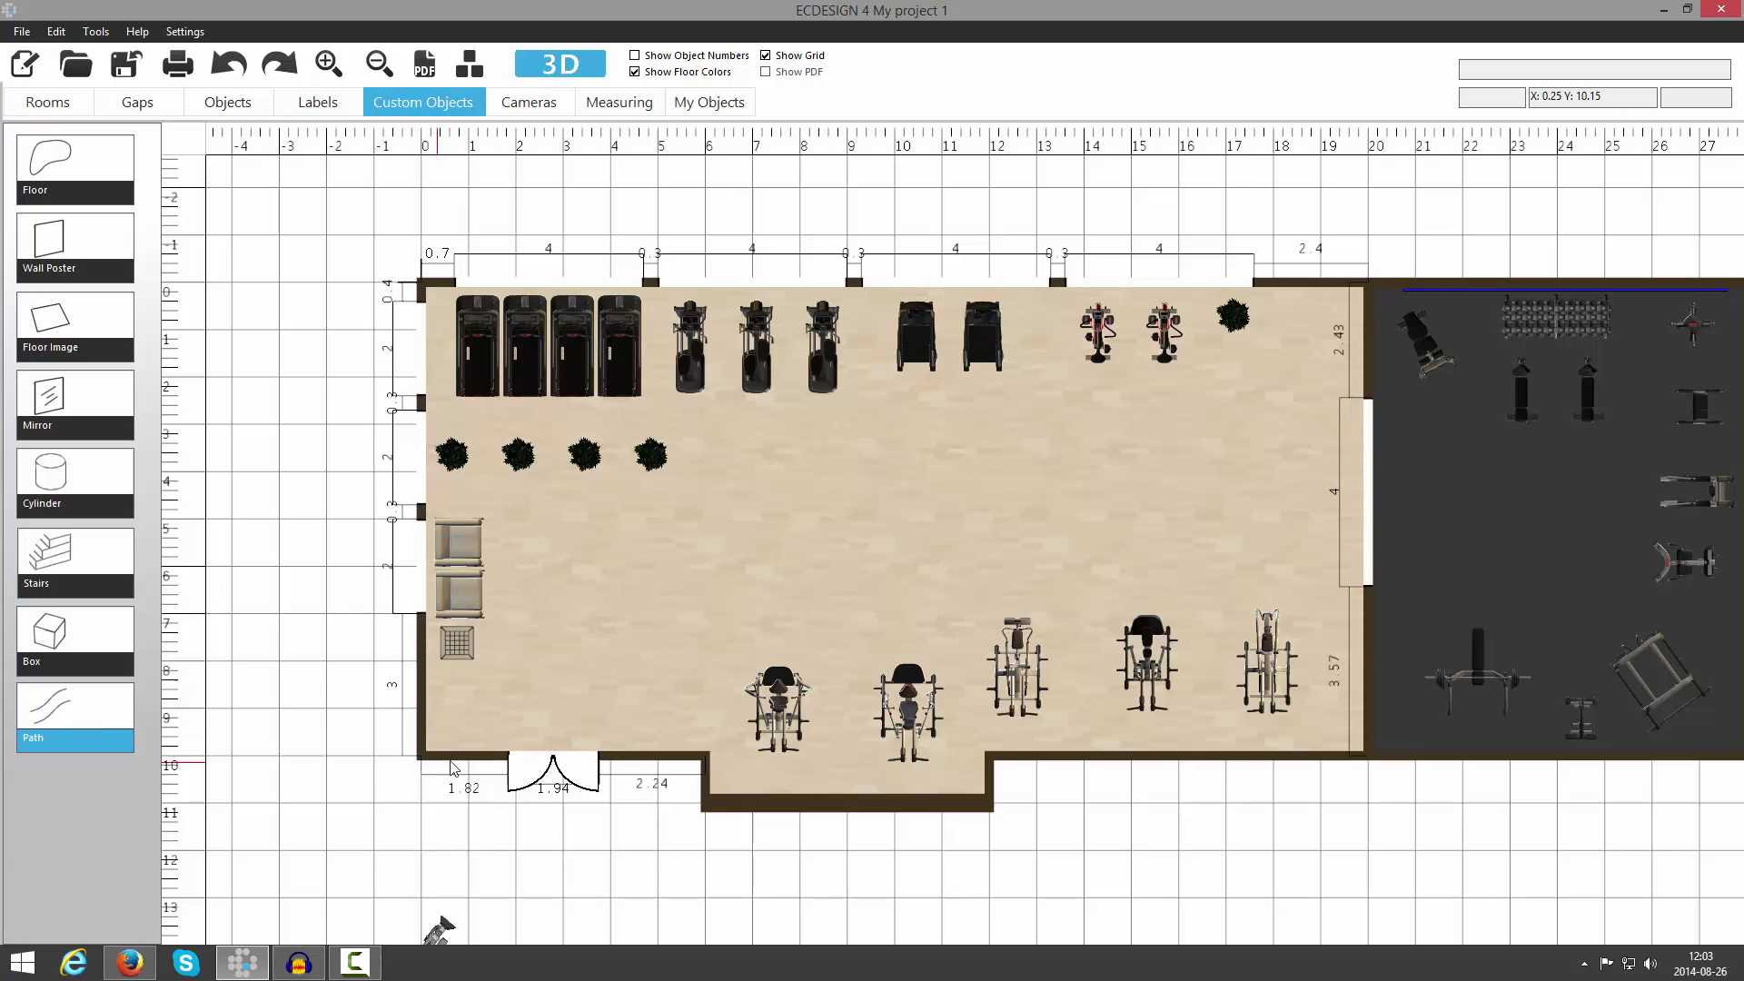
- Draw a walkway path from the entrance door curving right to the right wall, then adjust two vertices
click(552, 750)
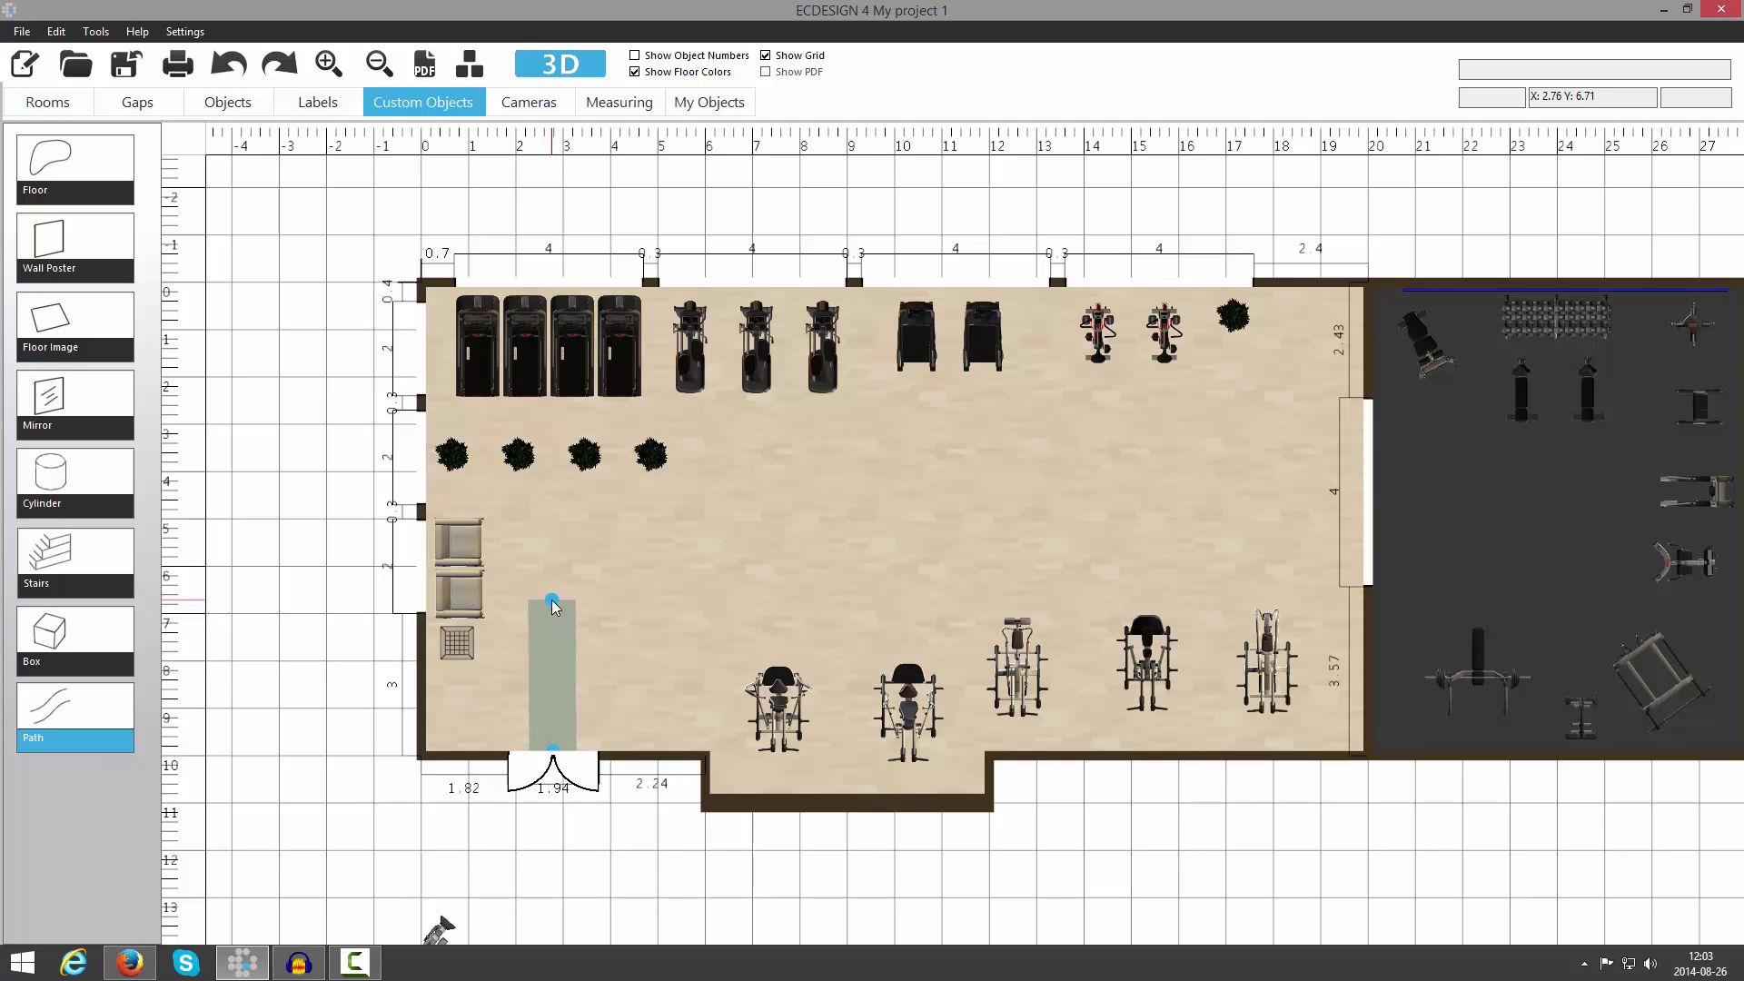
click(552, 598)
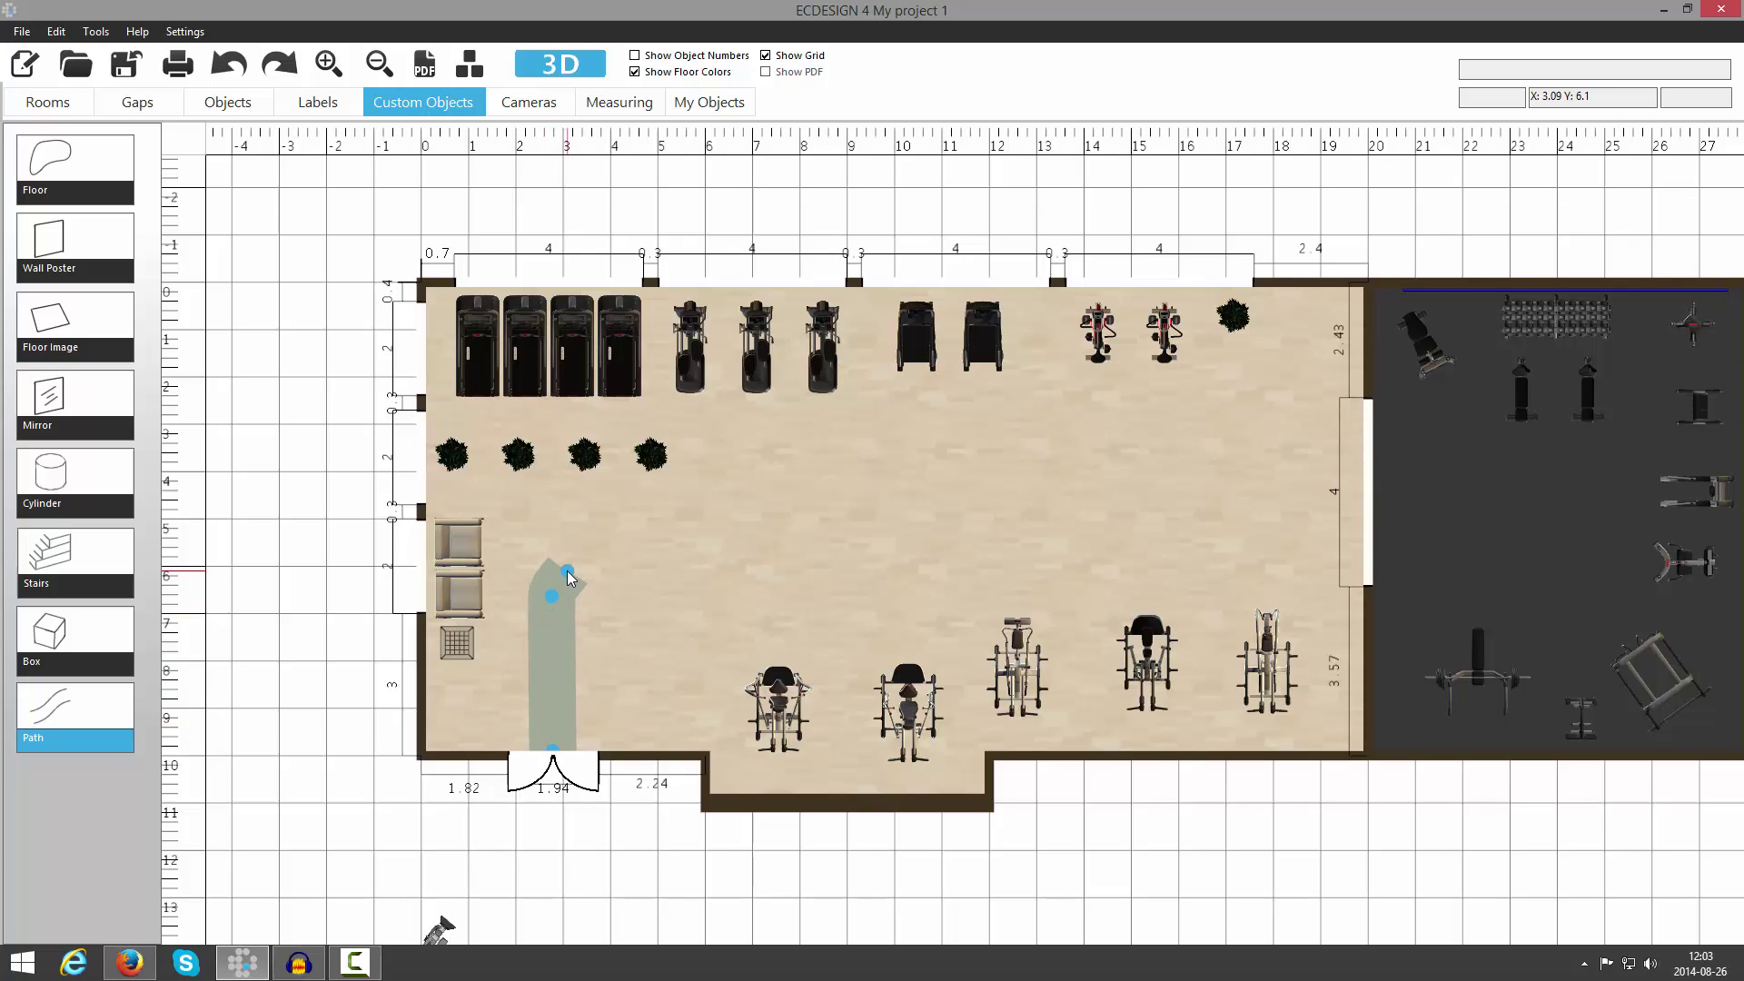
click(566, 570)
click(593, 549)
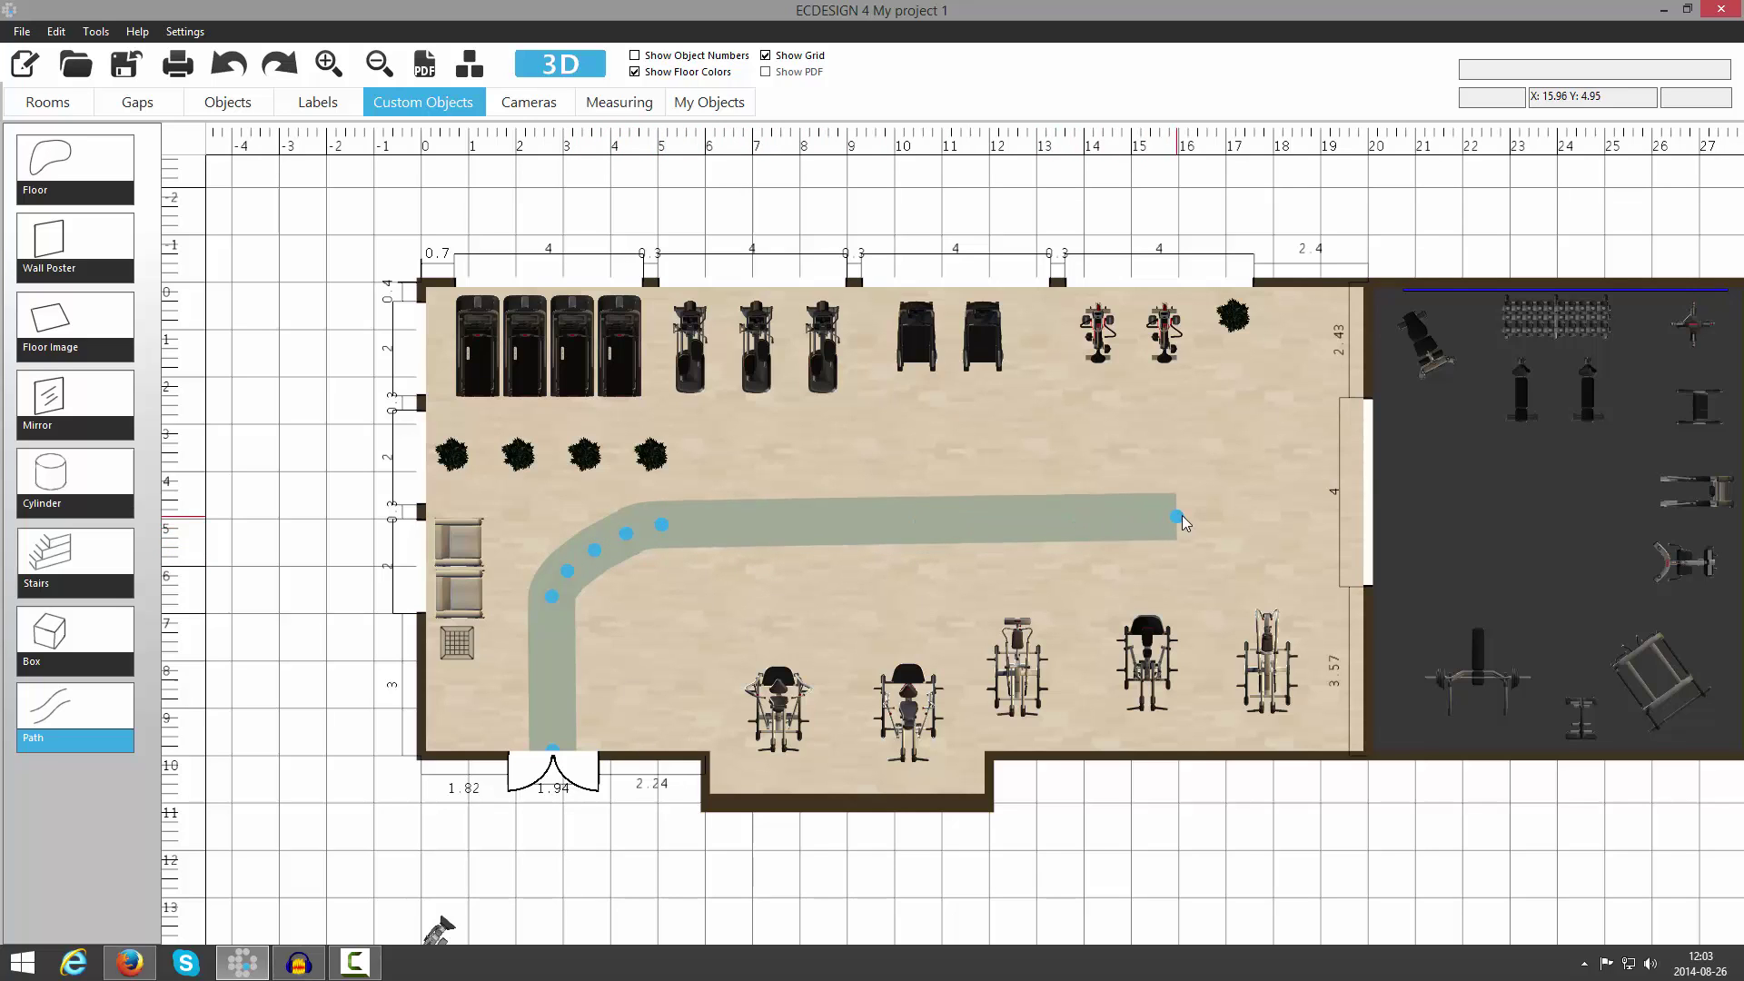
click(1246, 520)
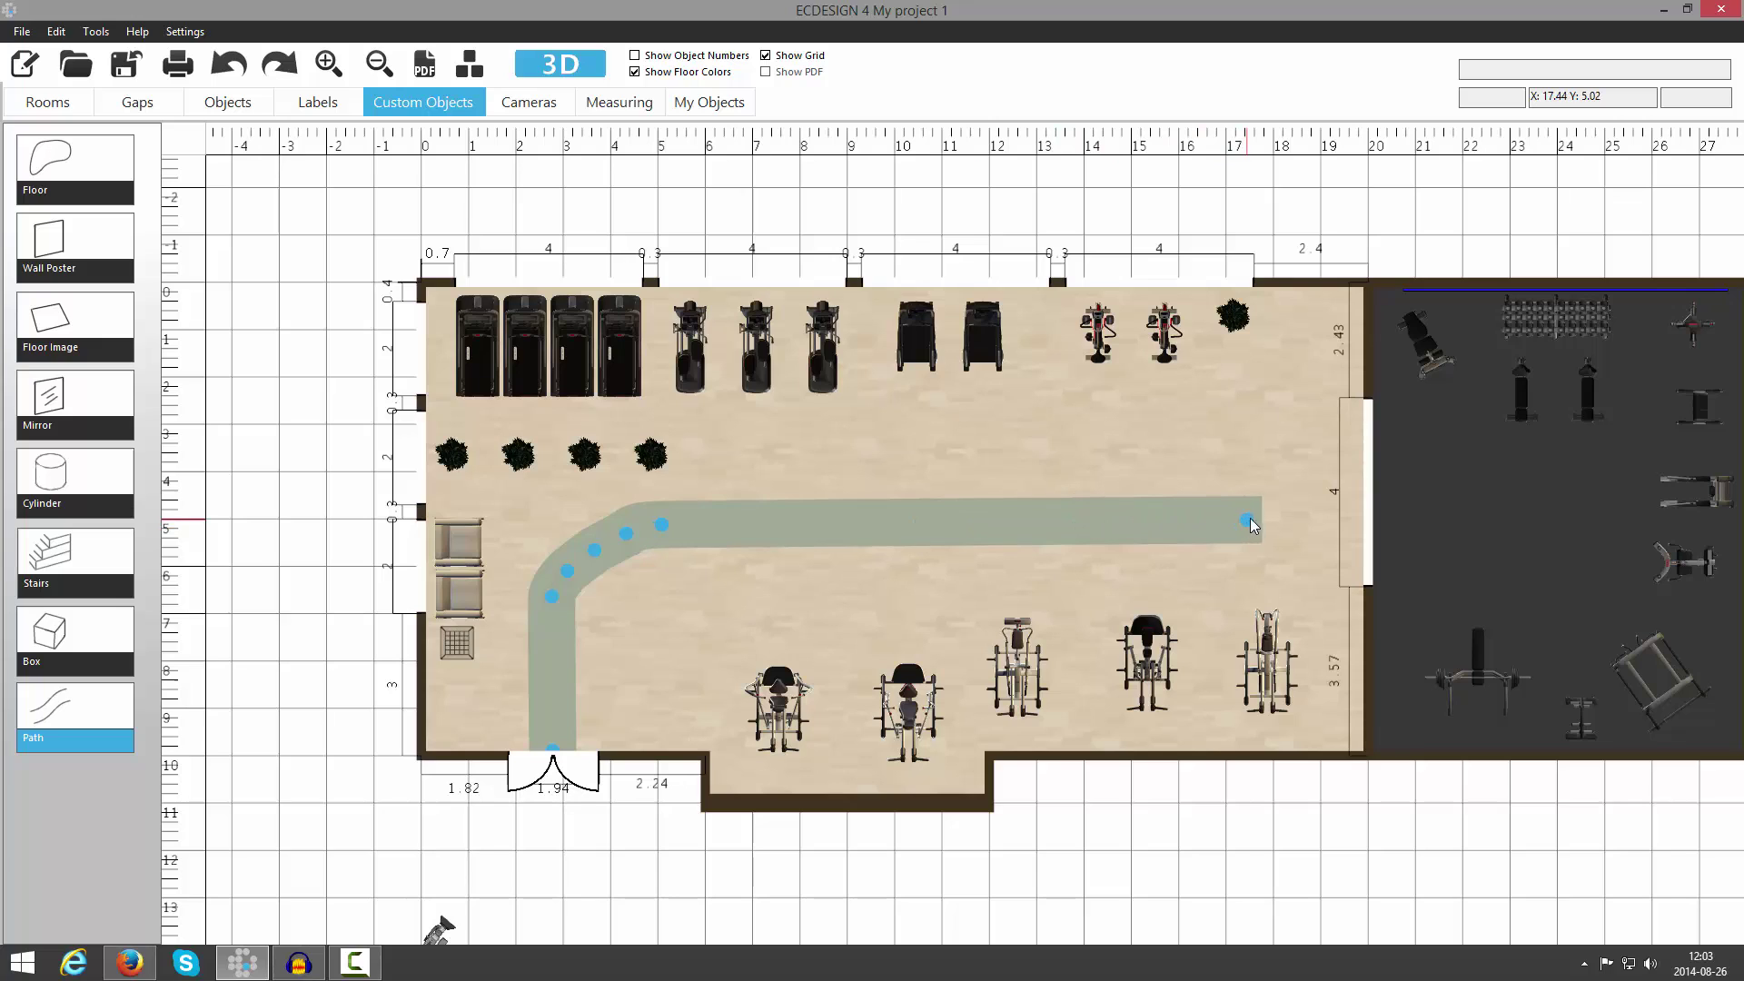
double_click(1300, 493)
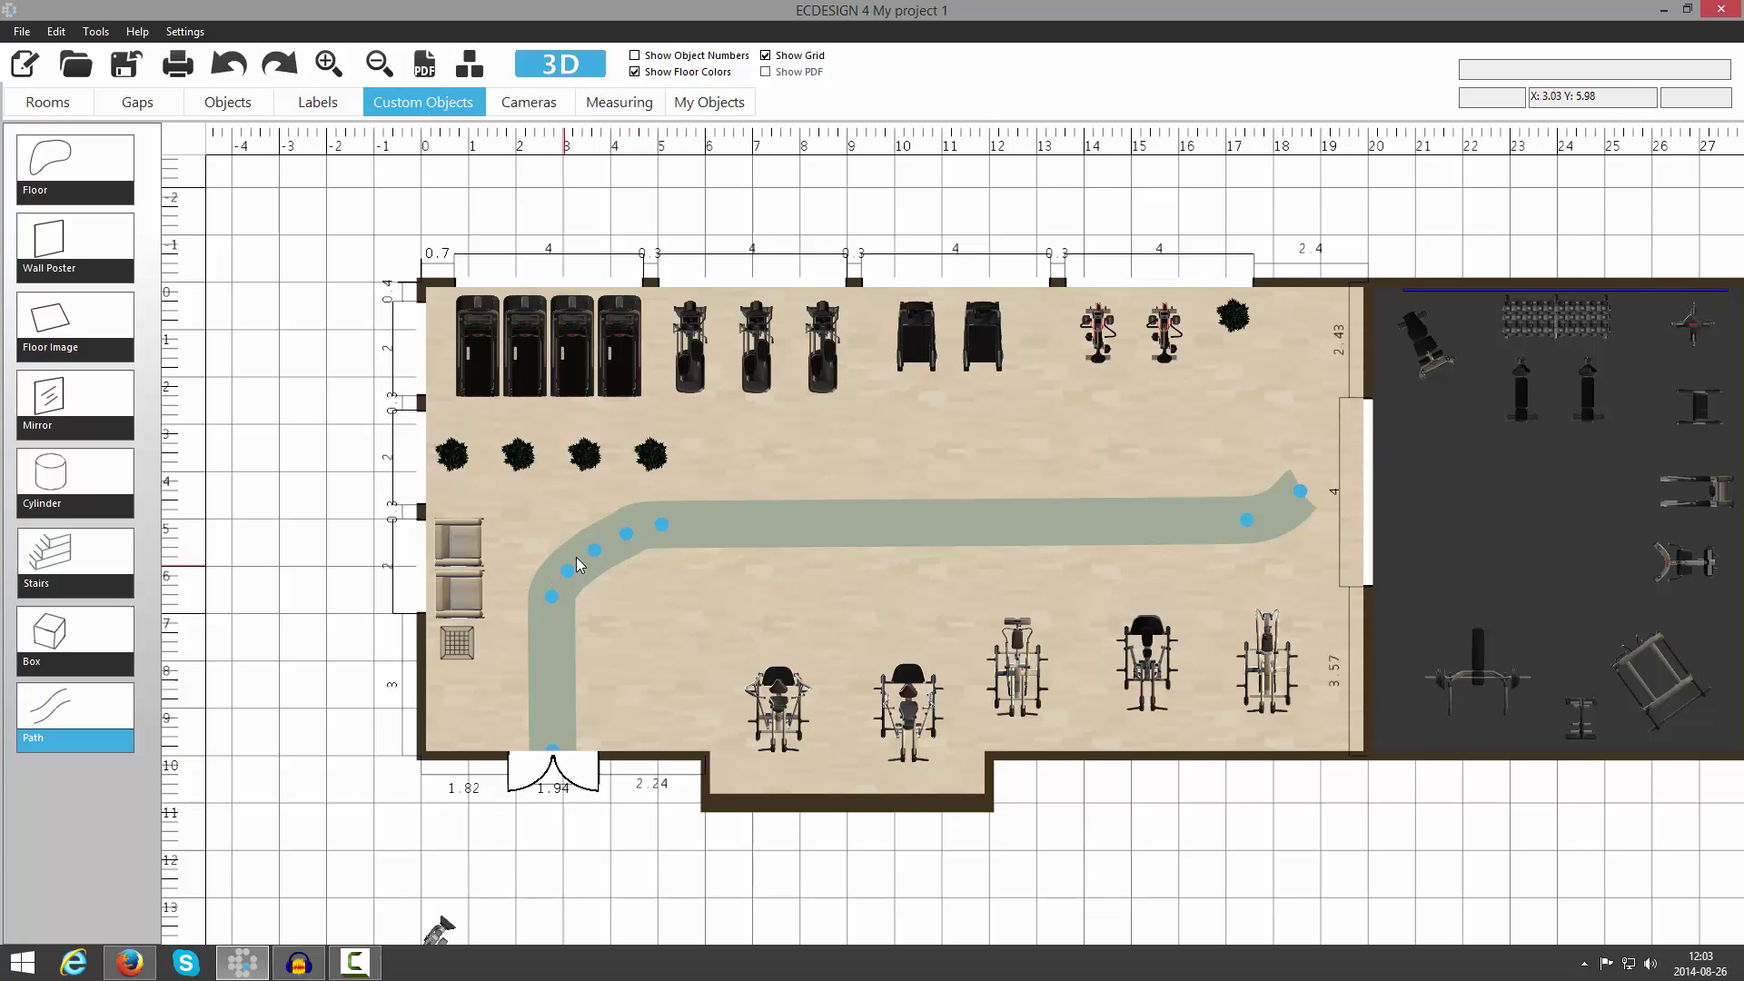
drag(667, 525, 678, 526)
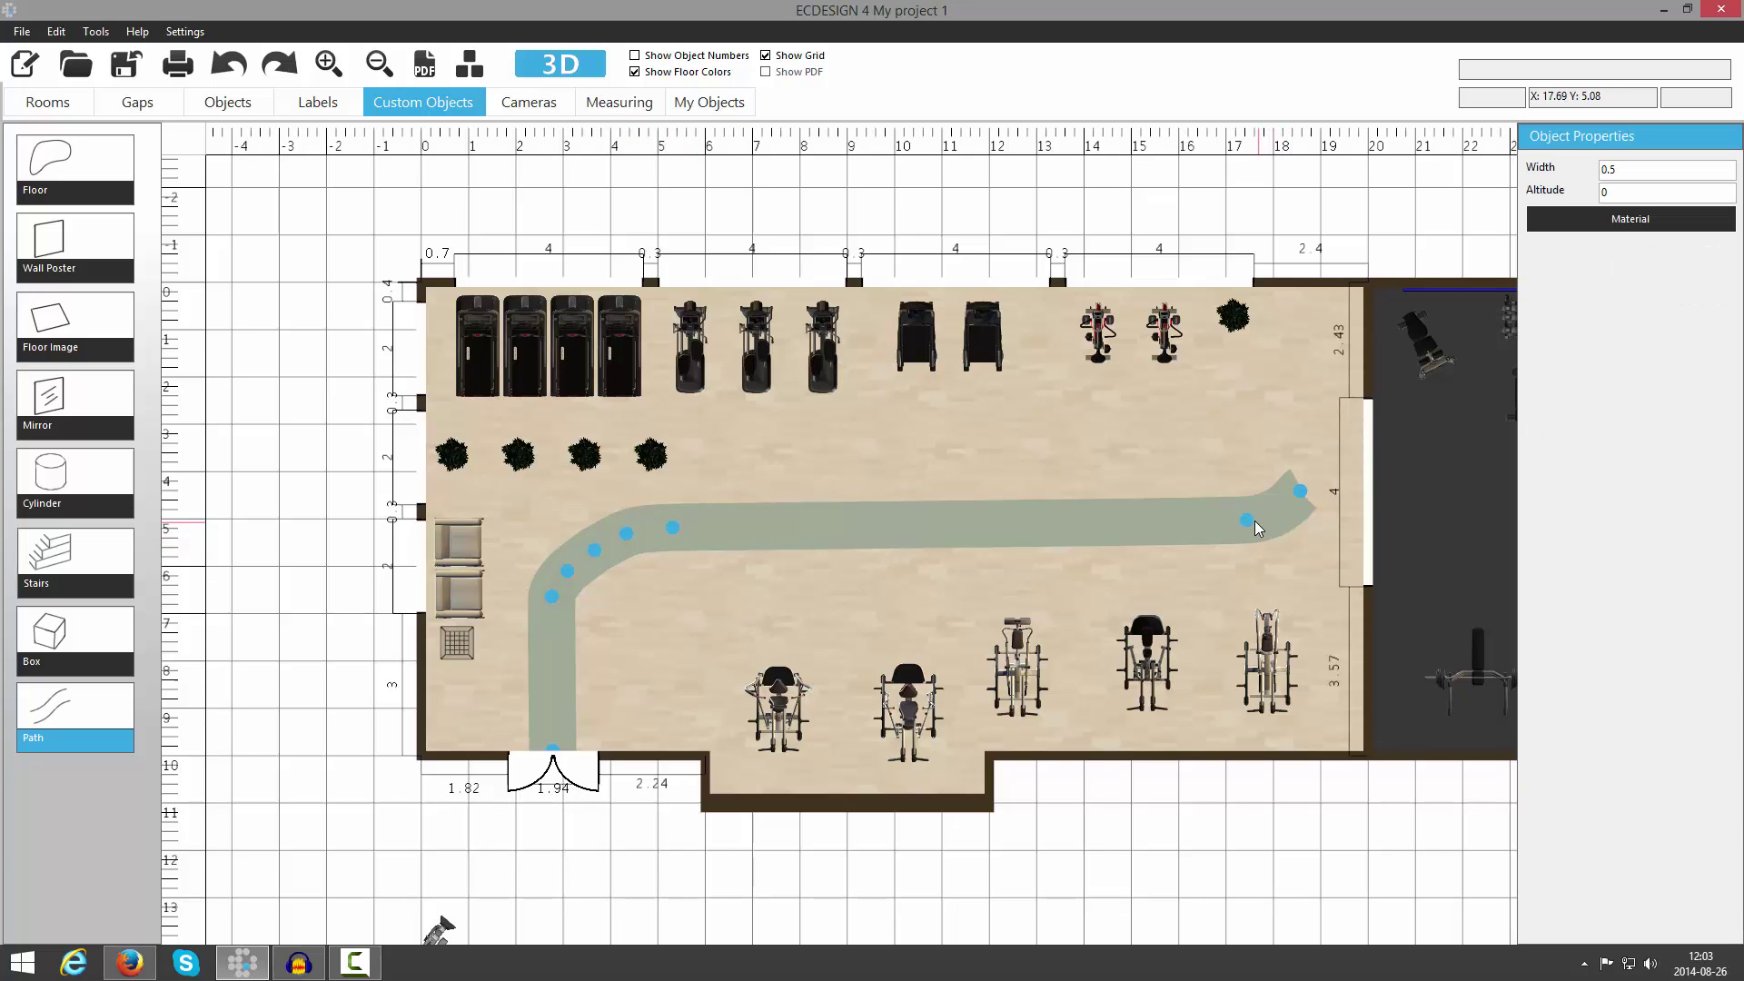
drag(1248, 522, 1248, 526)
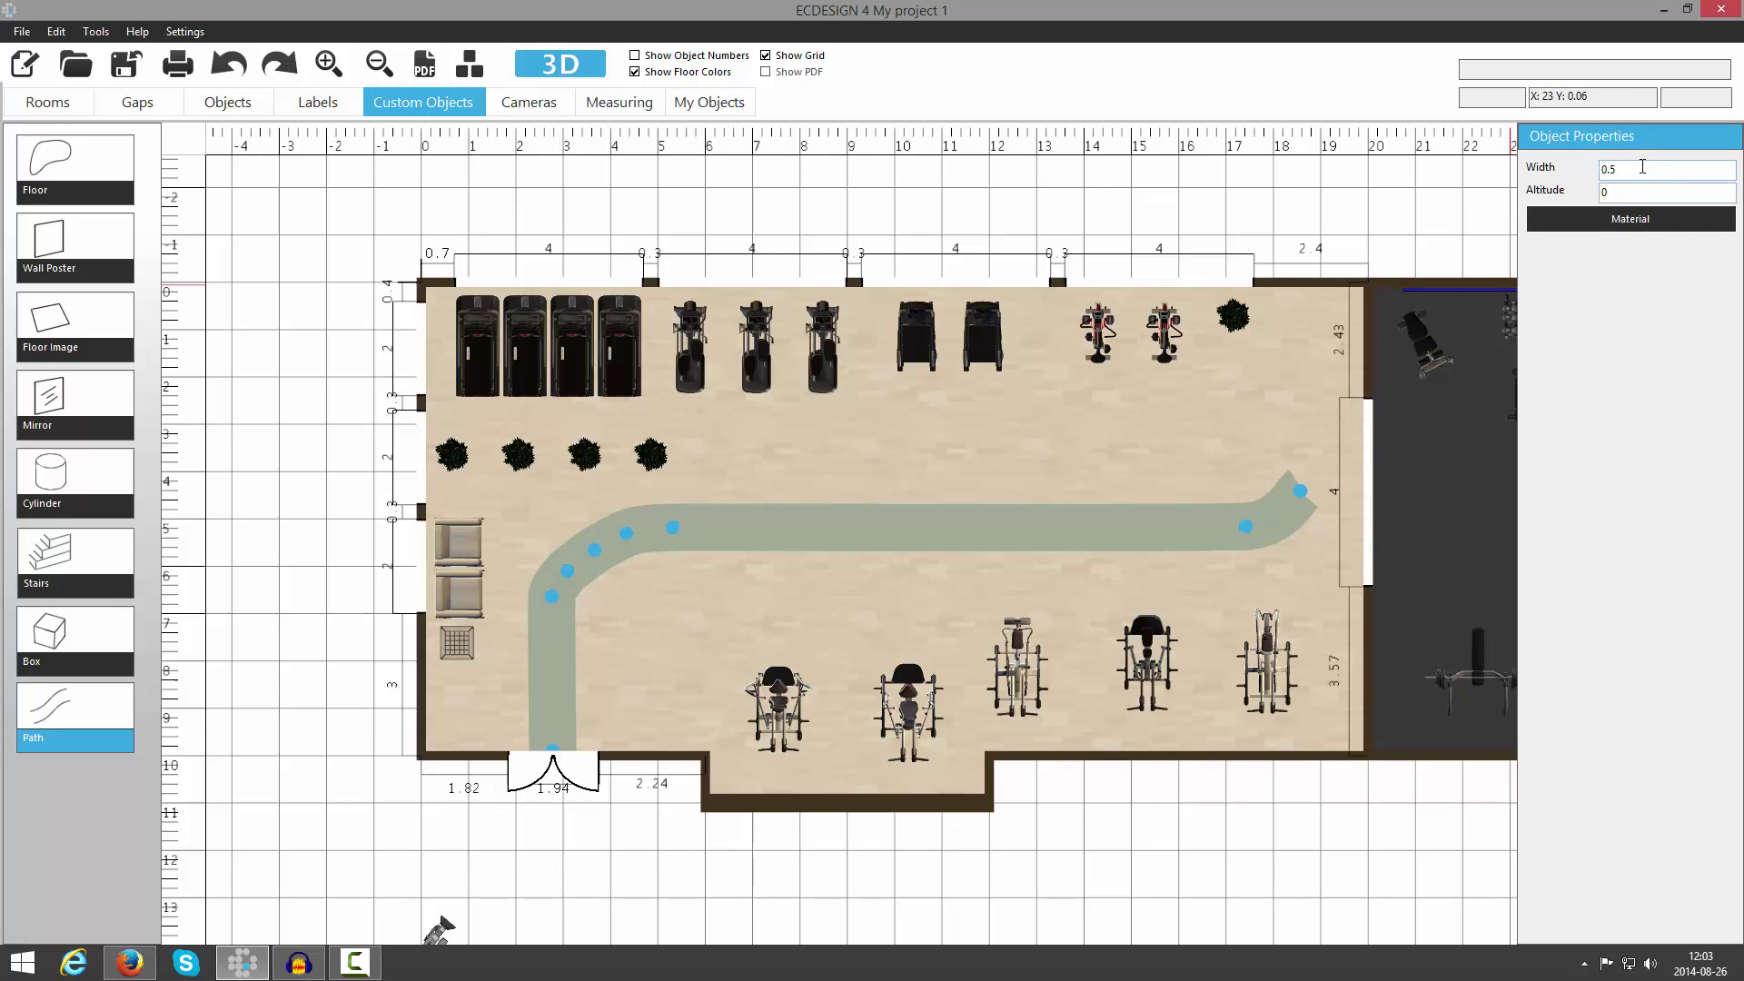
- Recolour the walkway path cyan, then delete it from the plan
click(1630, 222)
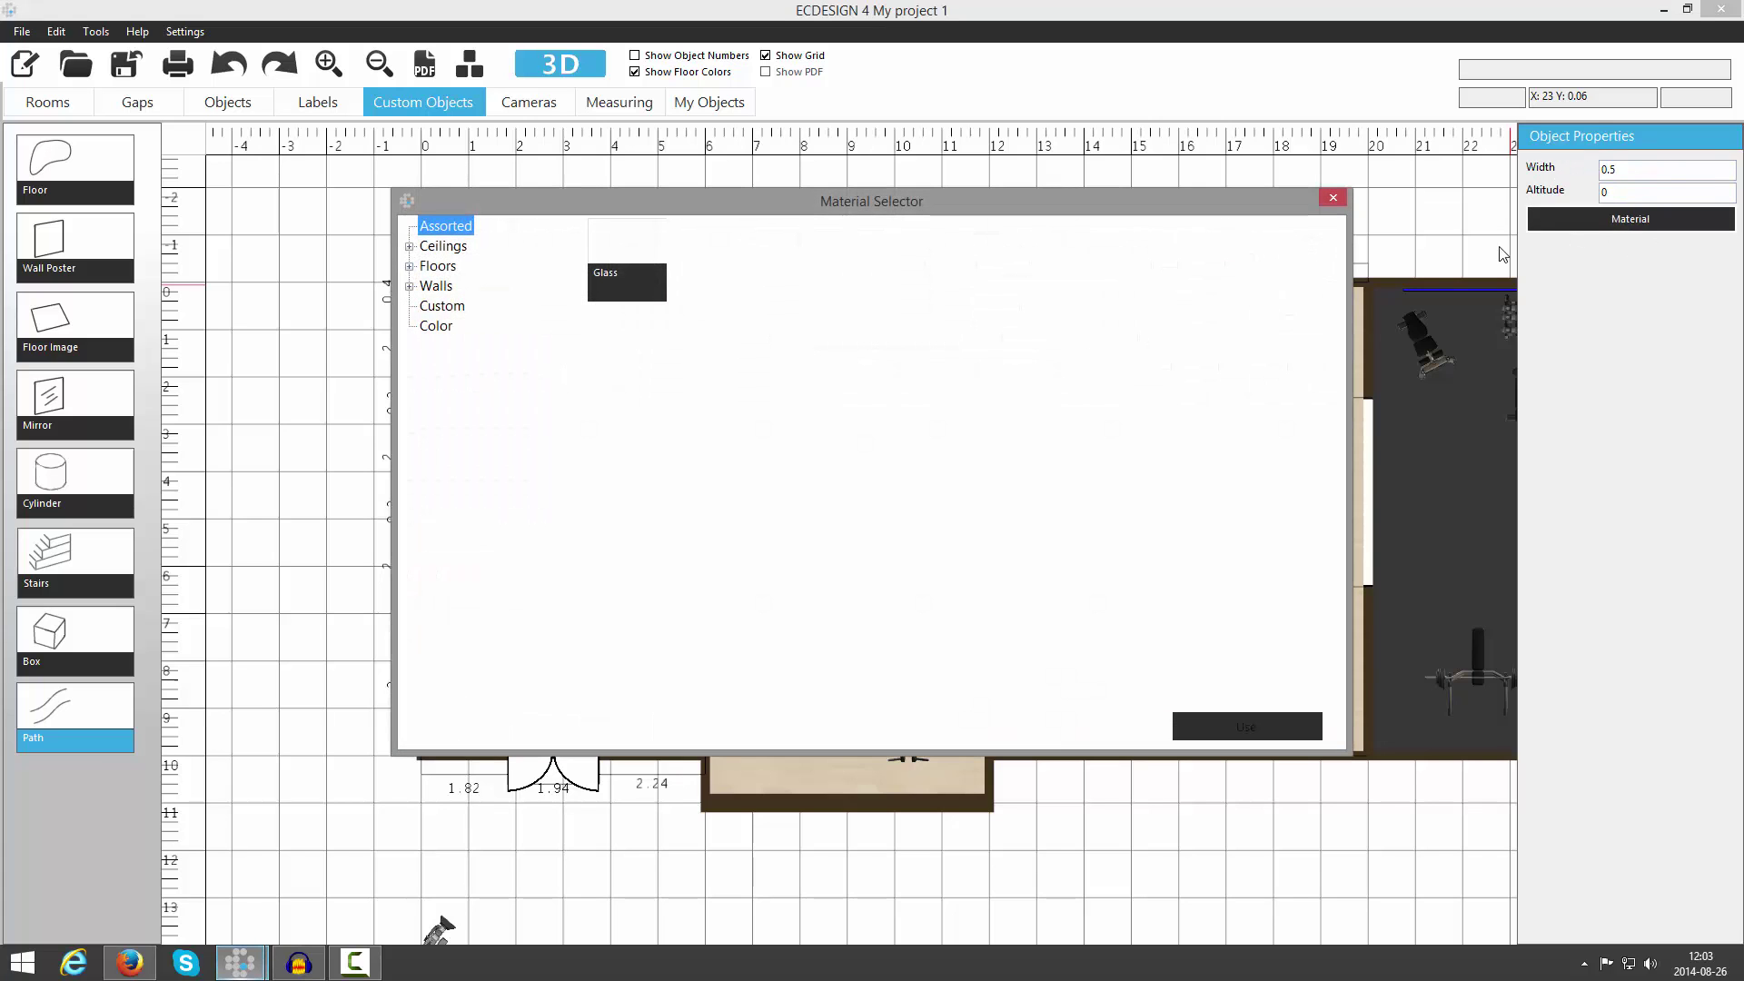
click(438, 327)
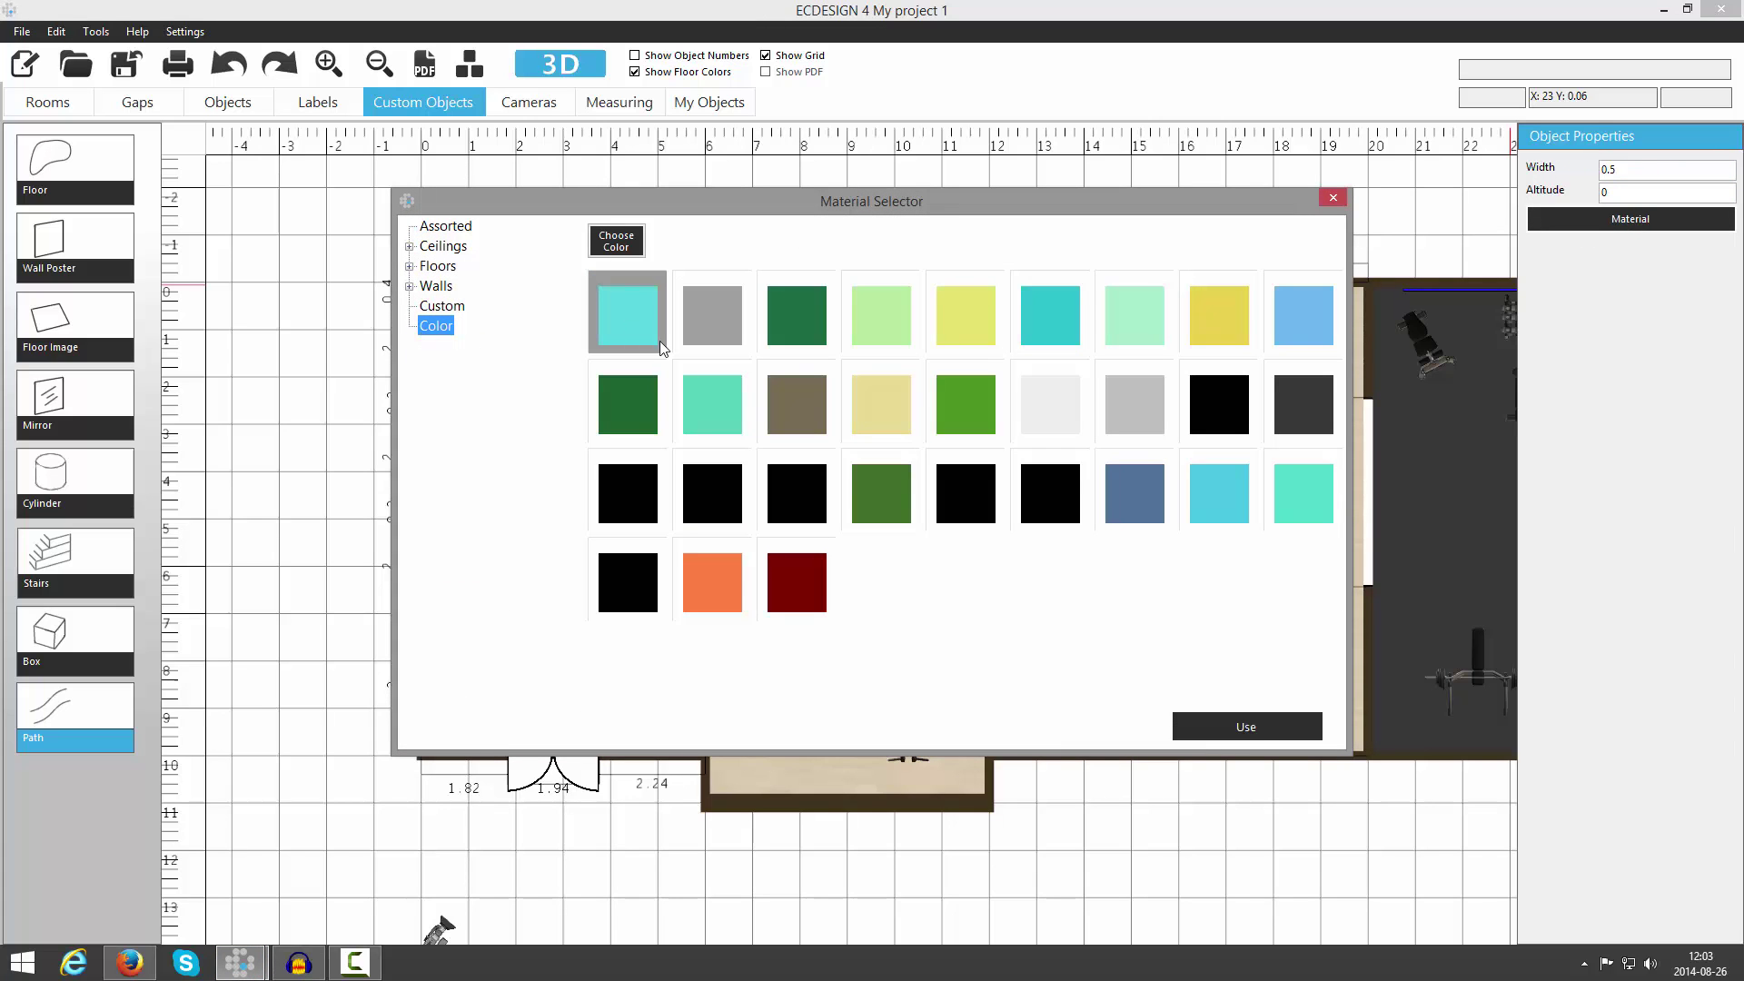
click(1229, 734)
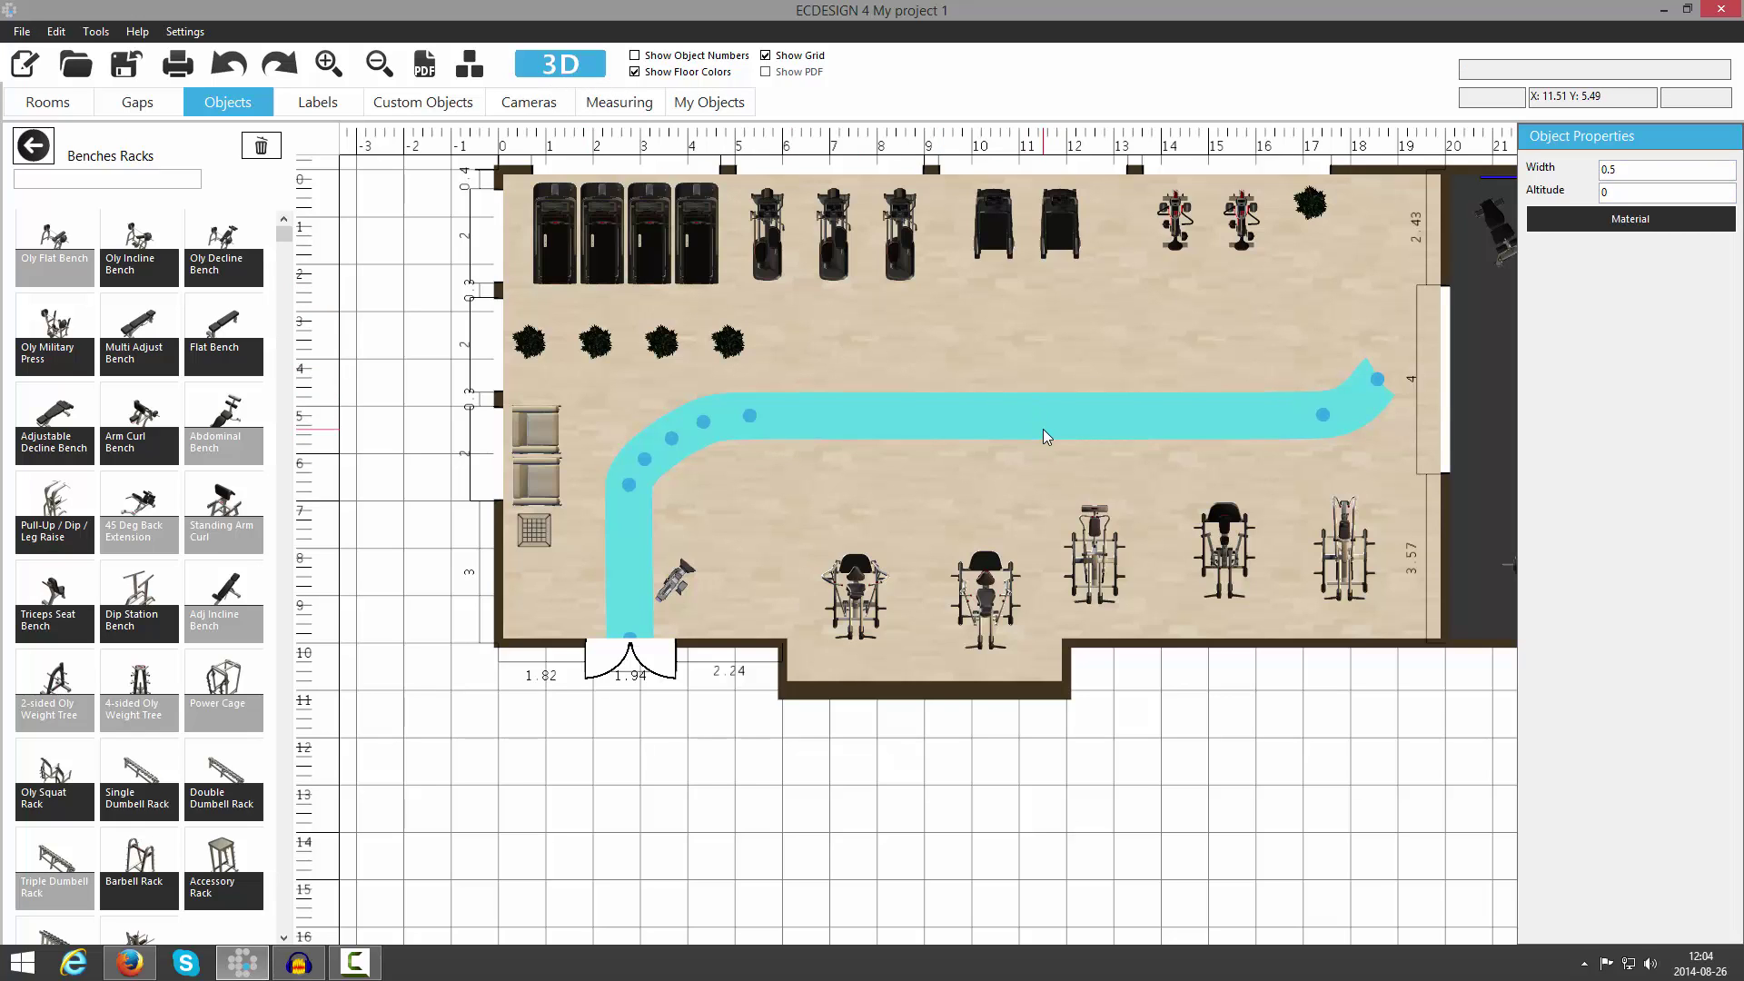
key(Delete)
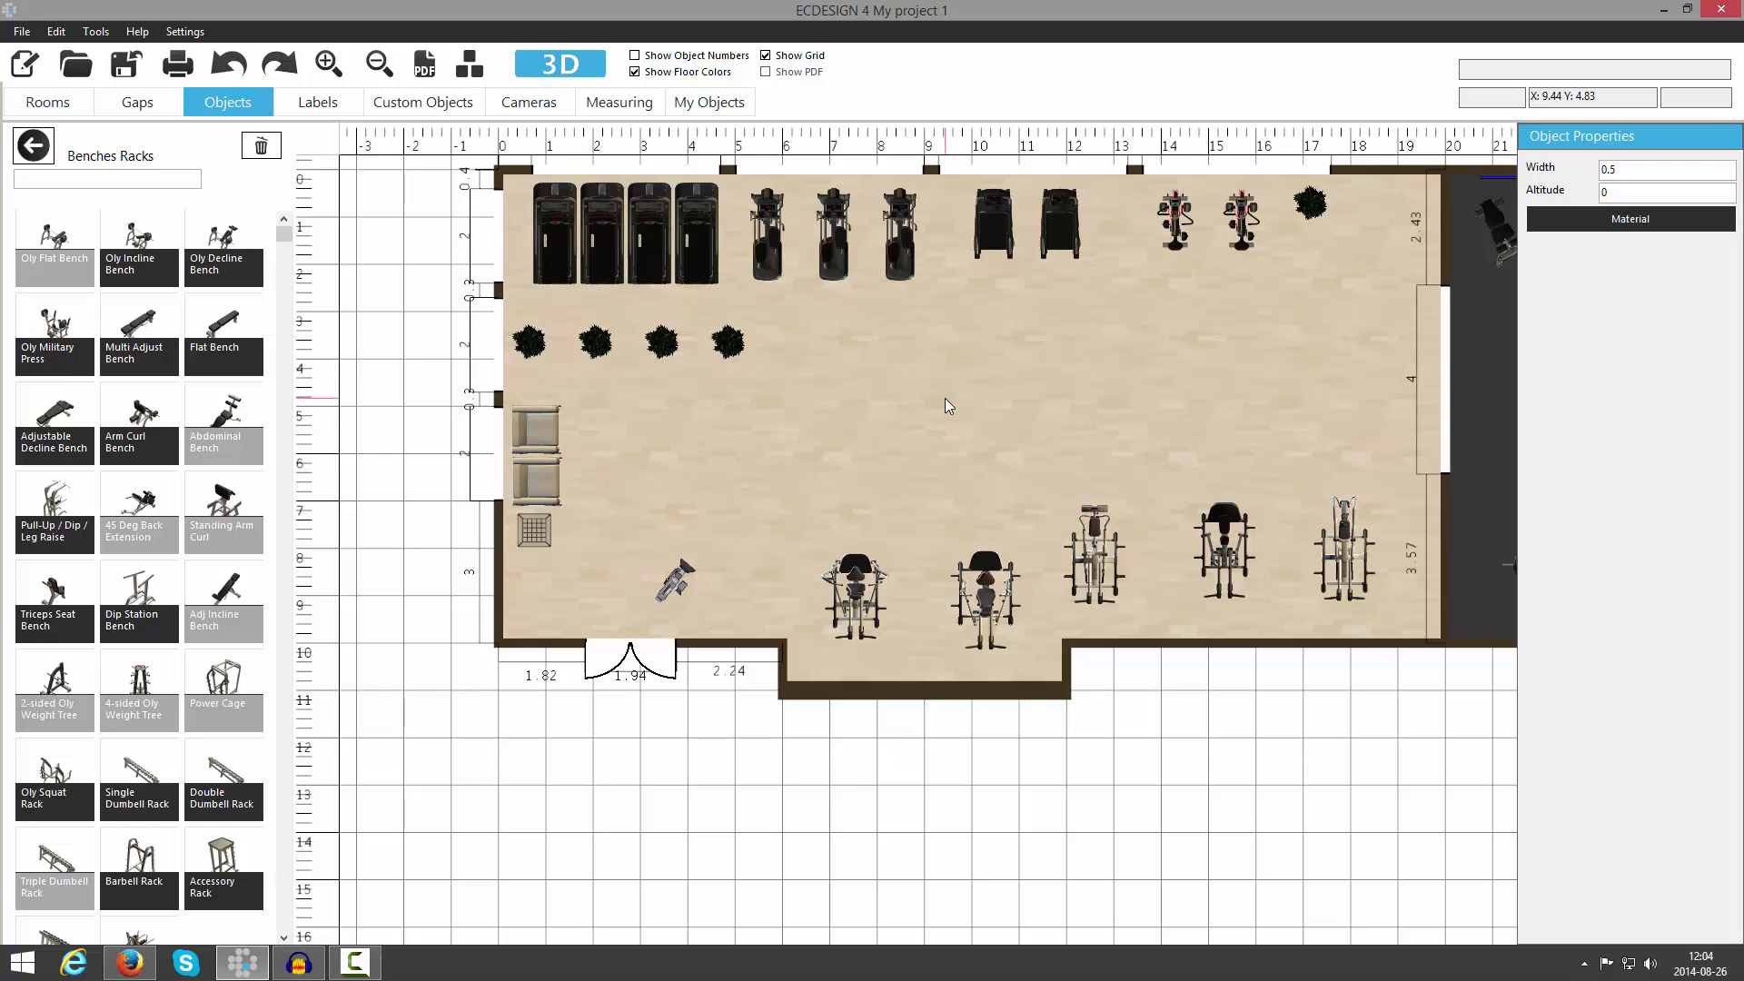
right_drag(939, 396, 944, 420)
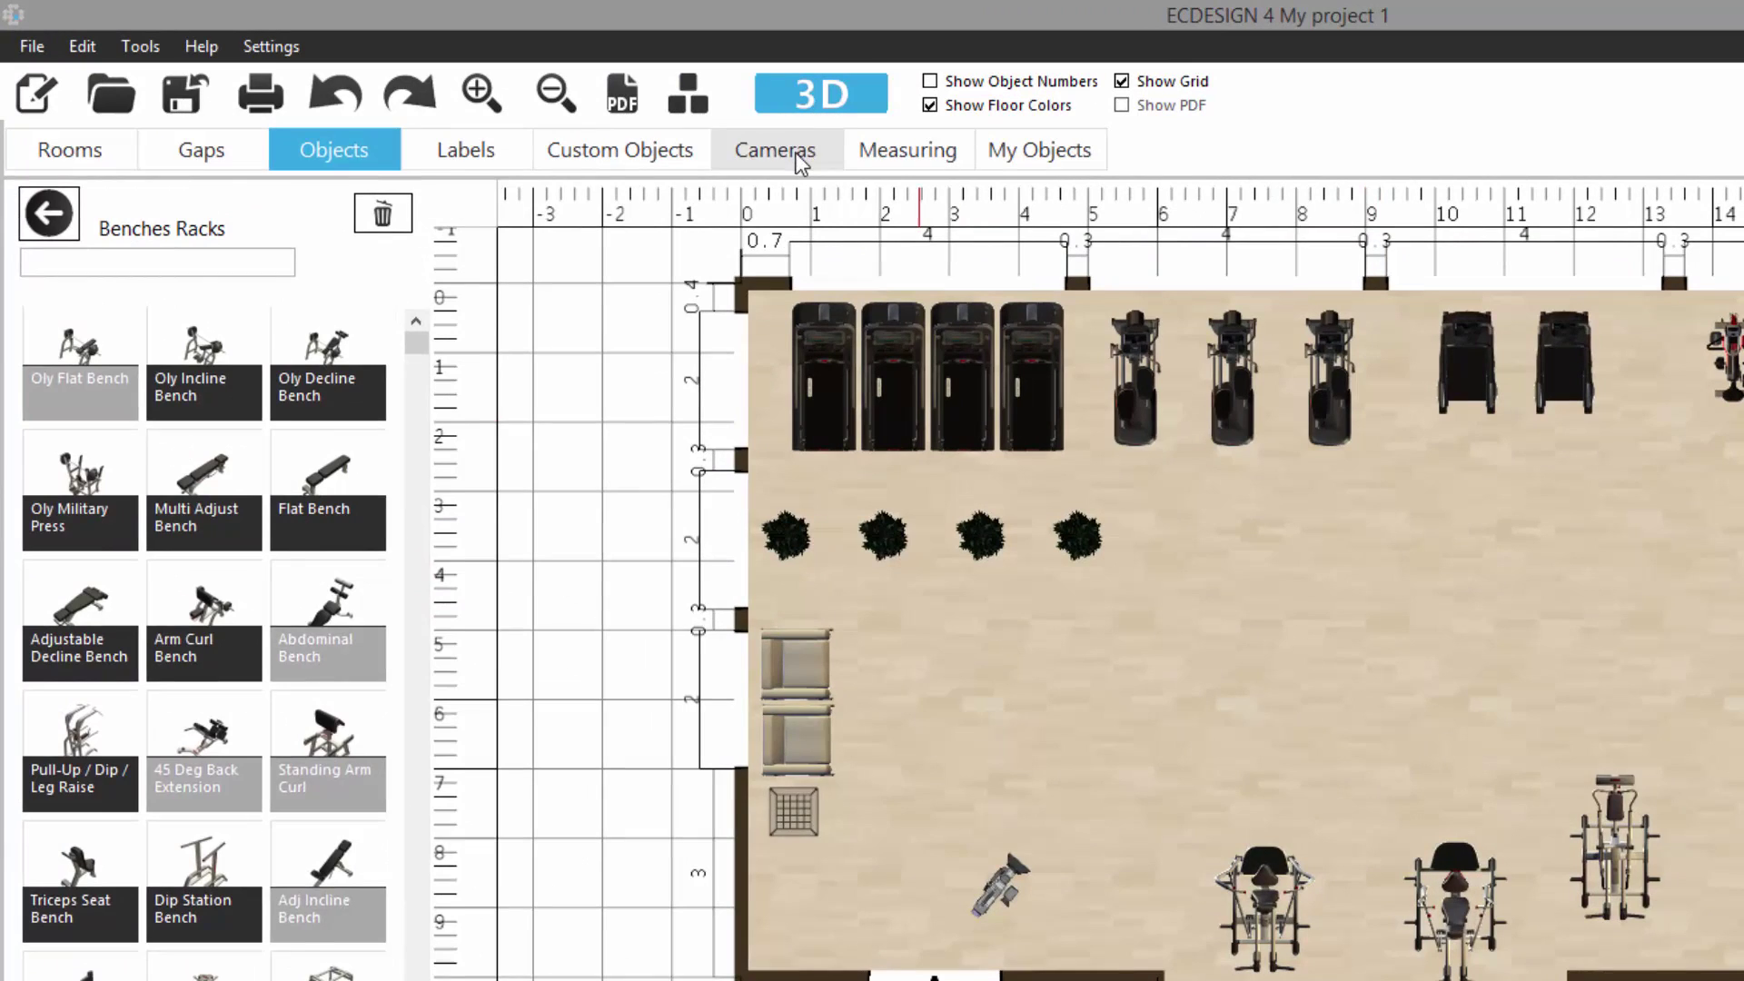
- Rename the entrance camera Camera0 to 'Main view'
click(799, 161)
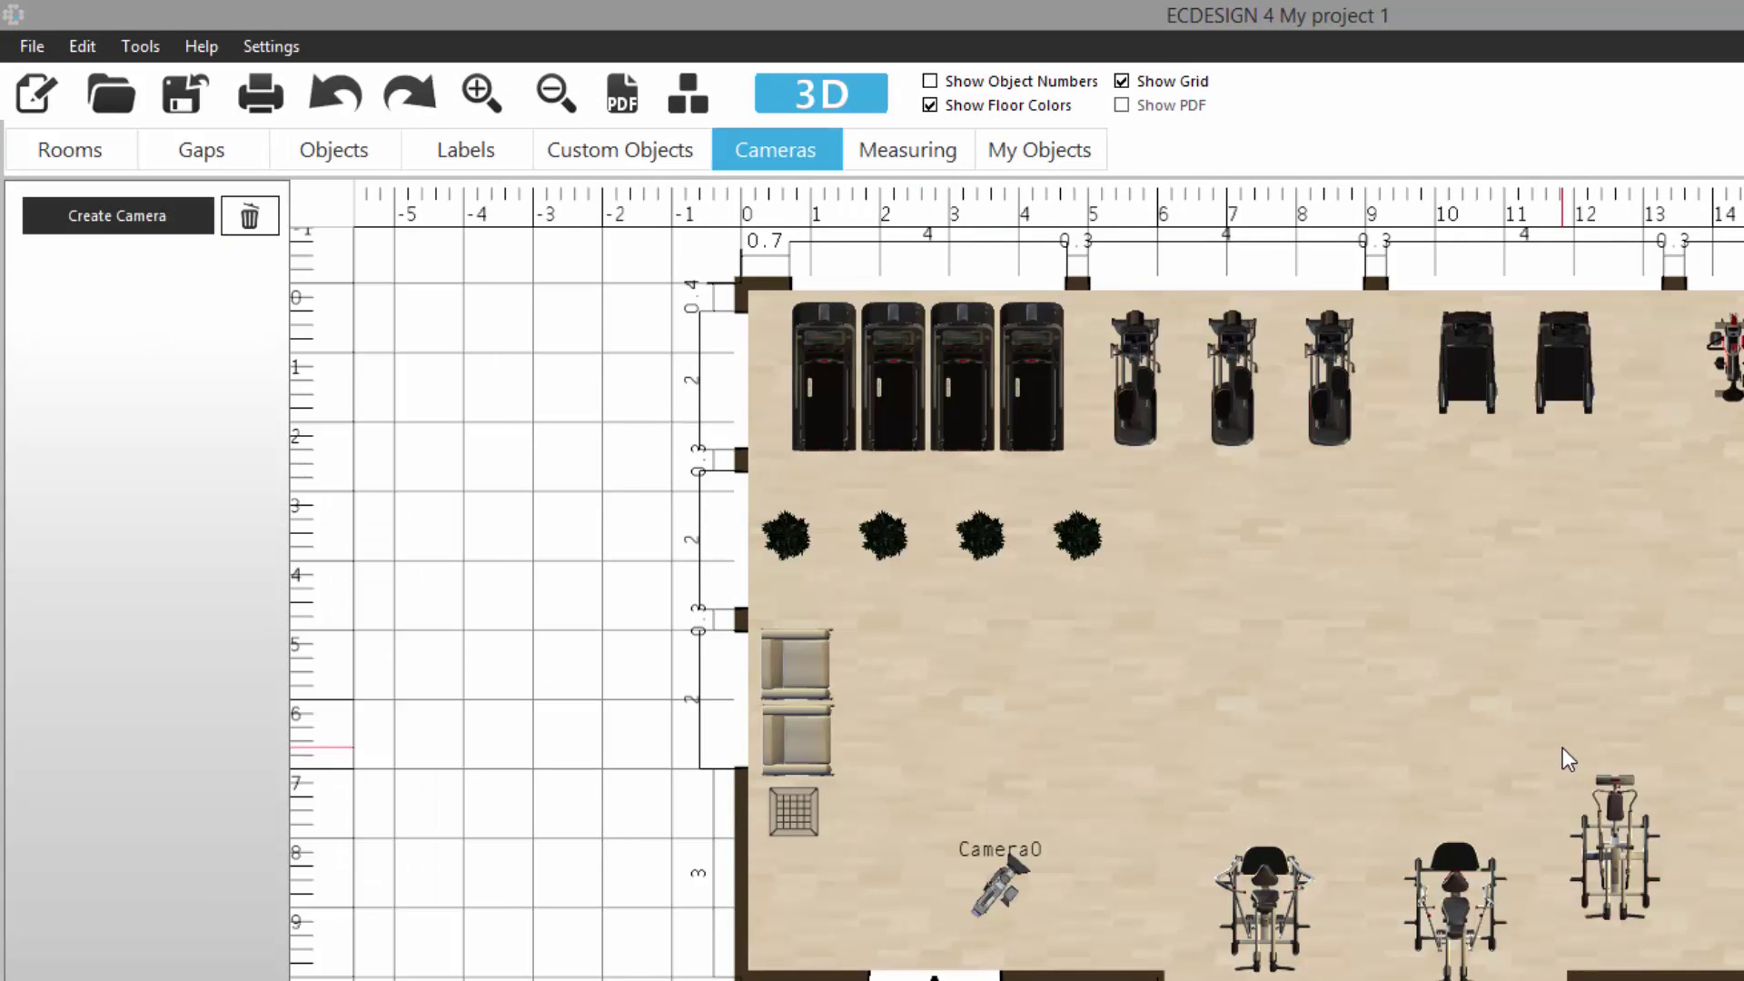
click(998, 888)
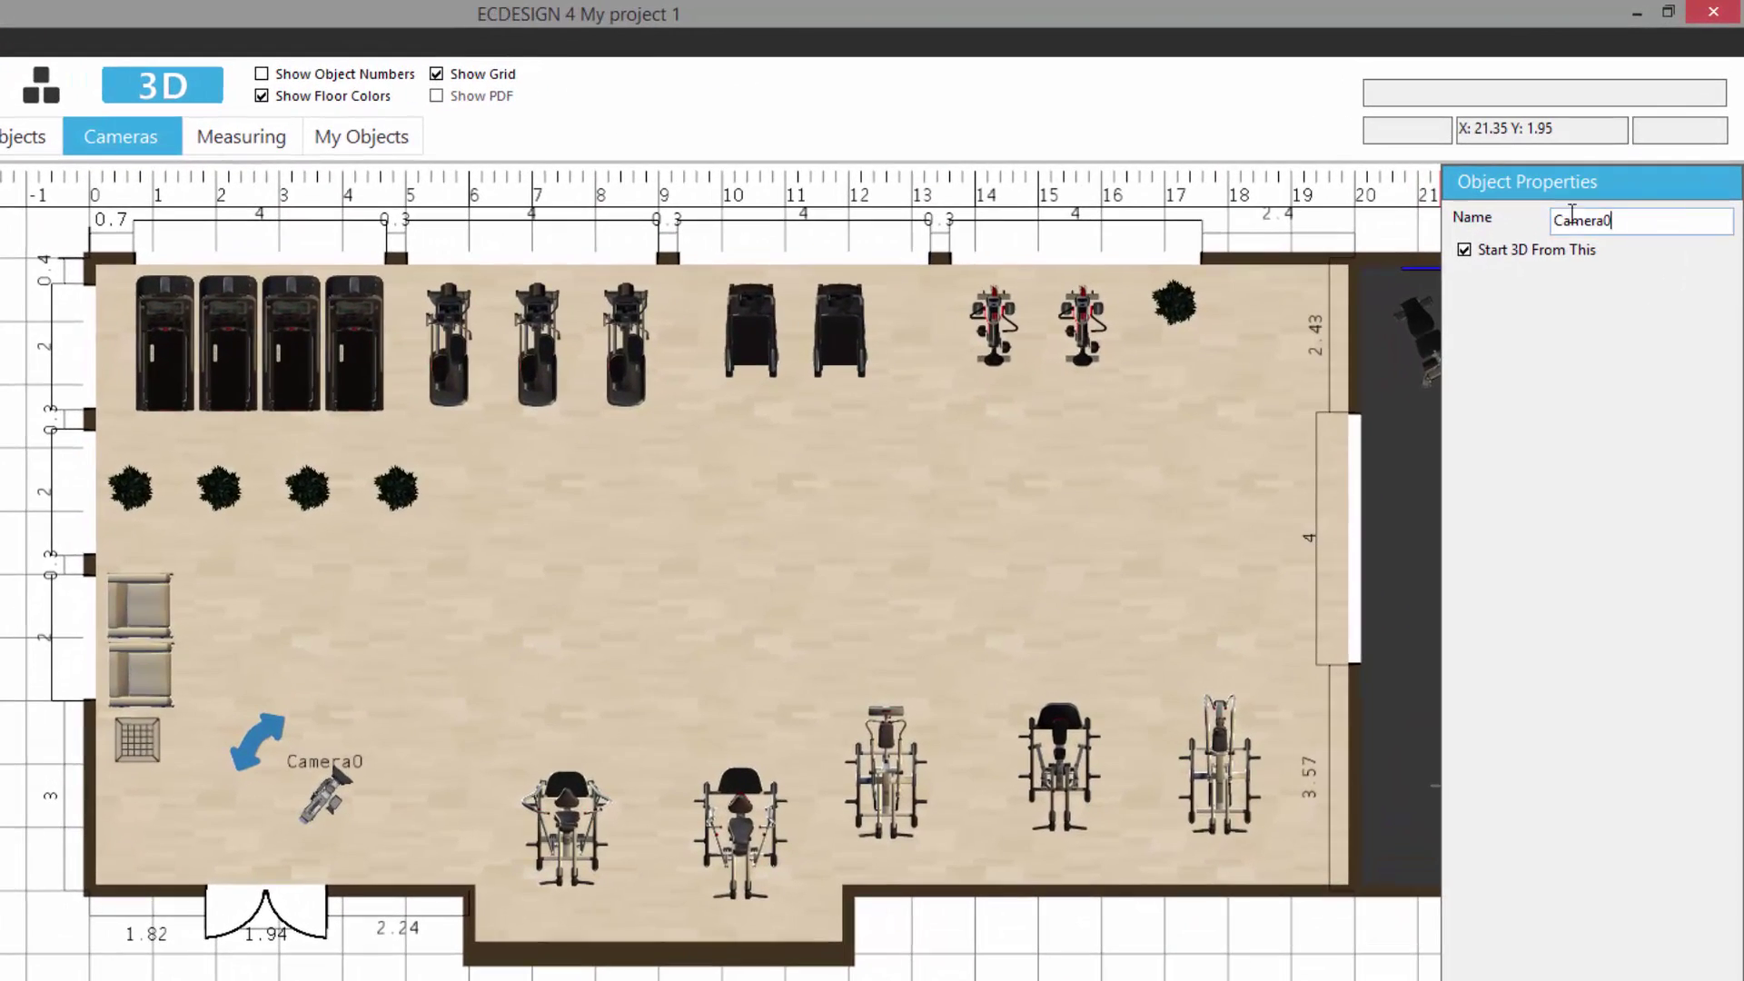
click(1549, 159)
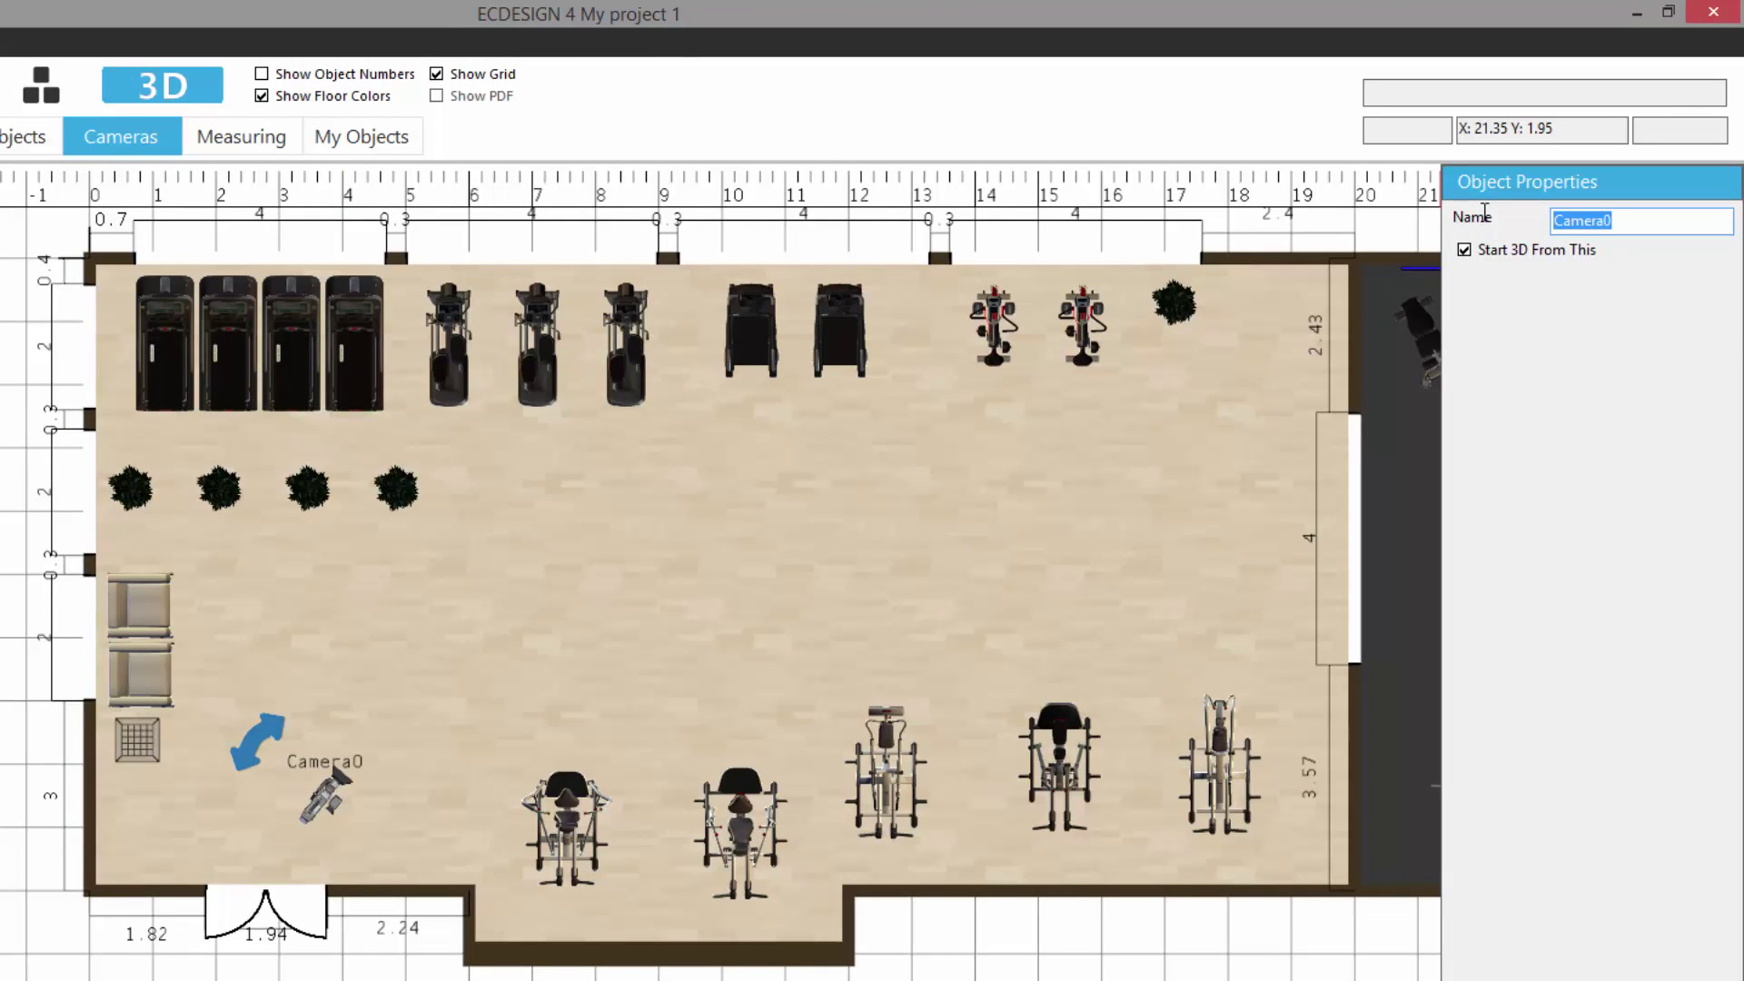
text(Main view)
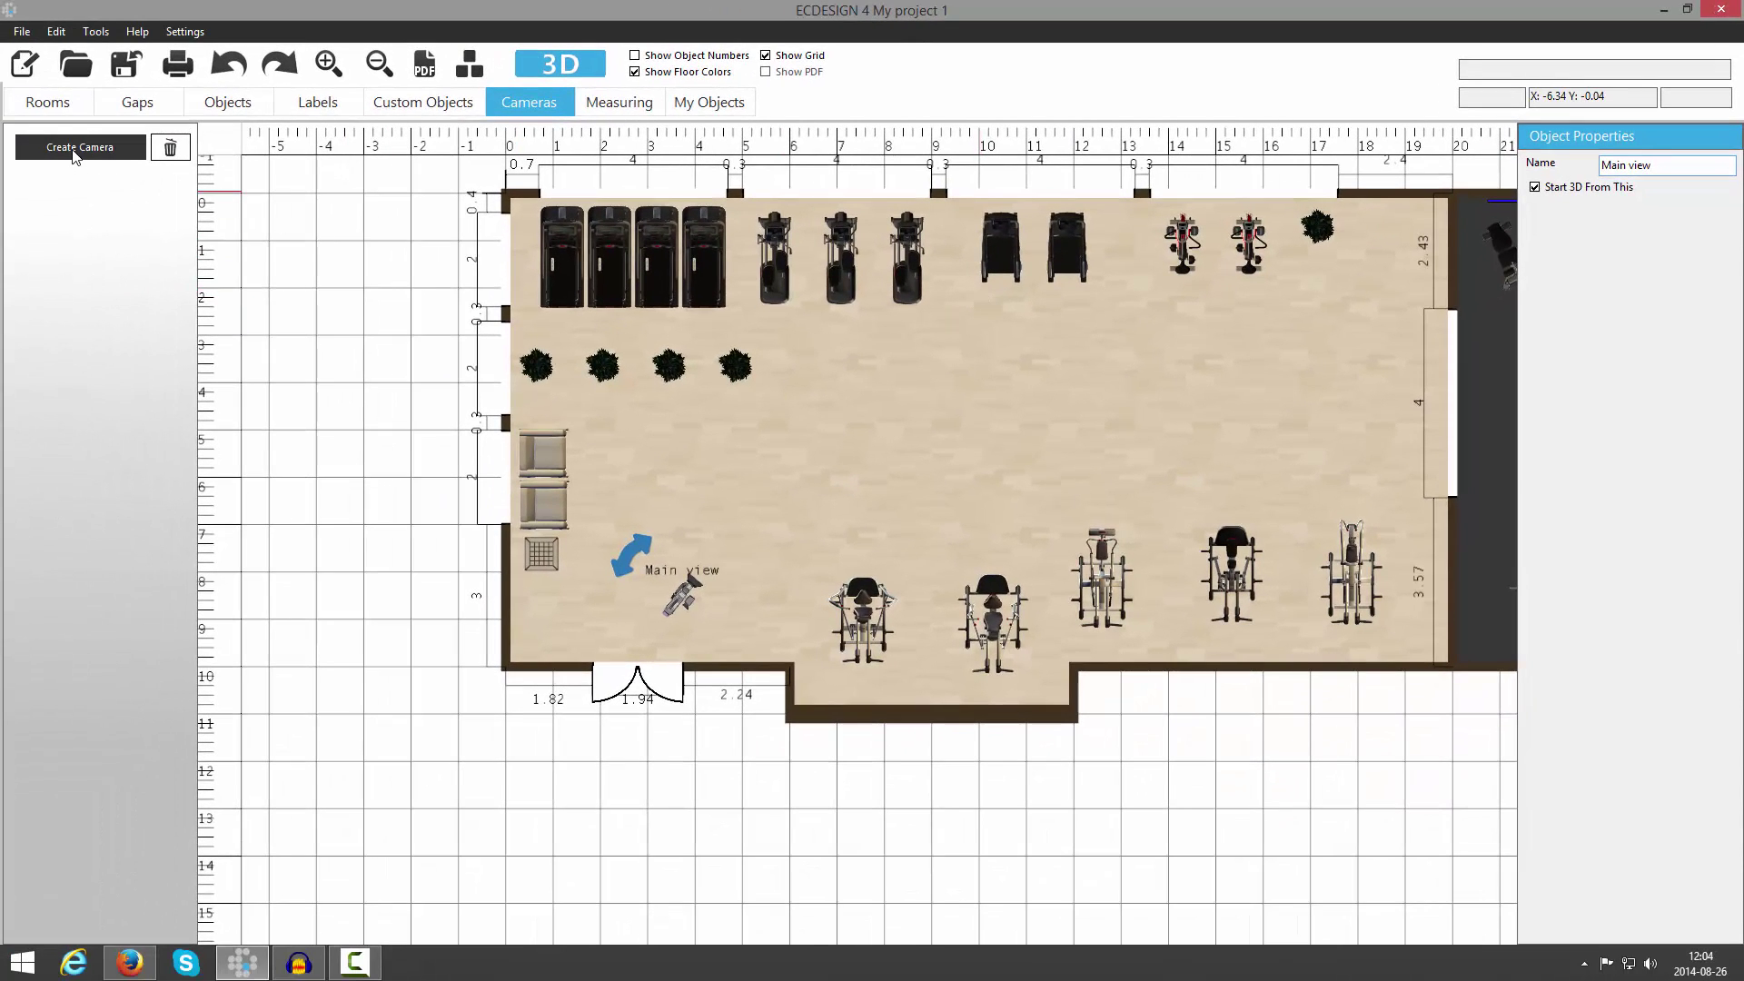
- Create a second camera near the right wall and name it 'Side view'
click(77, 148)
drag(885, 536, 1359, 405)
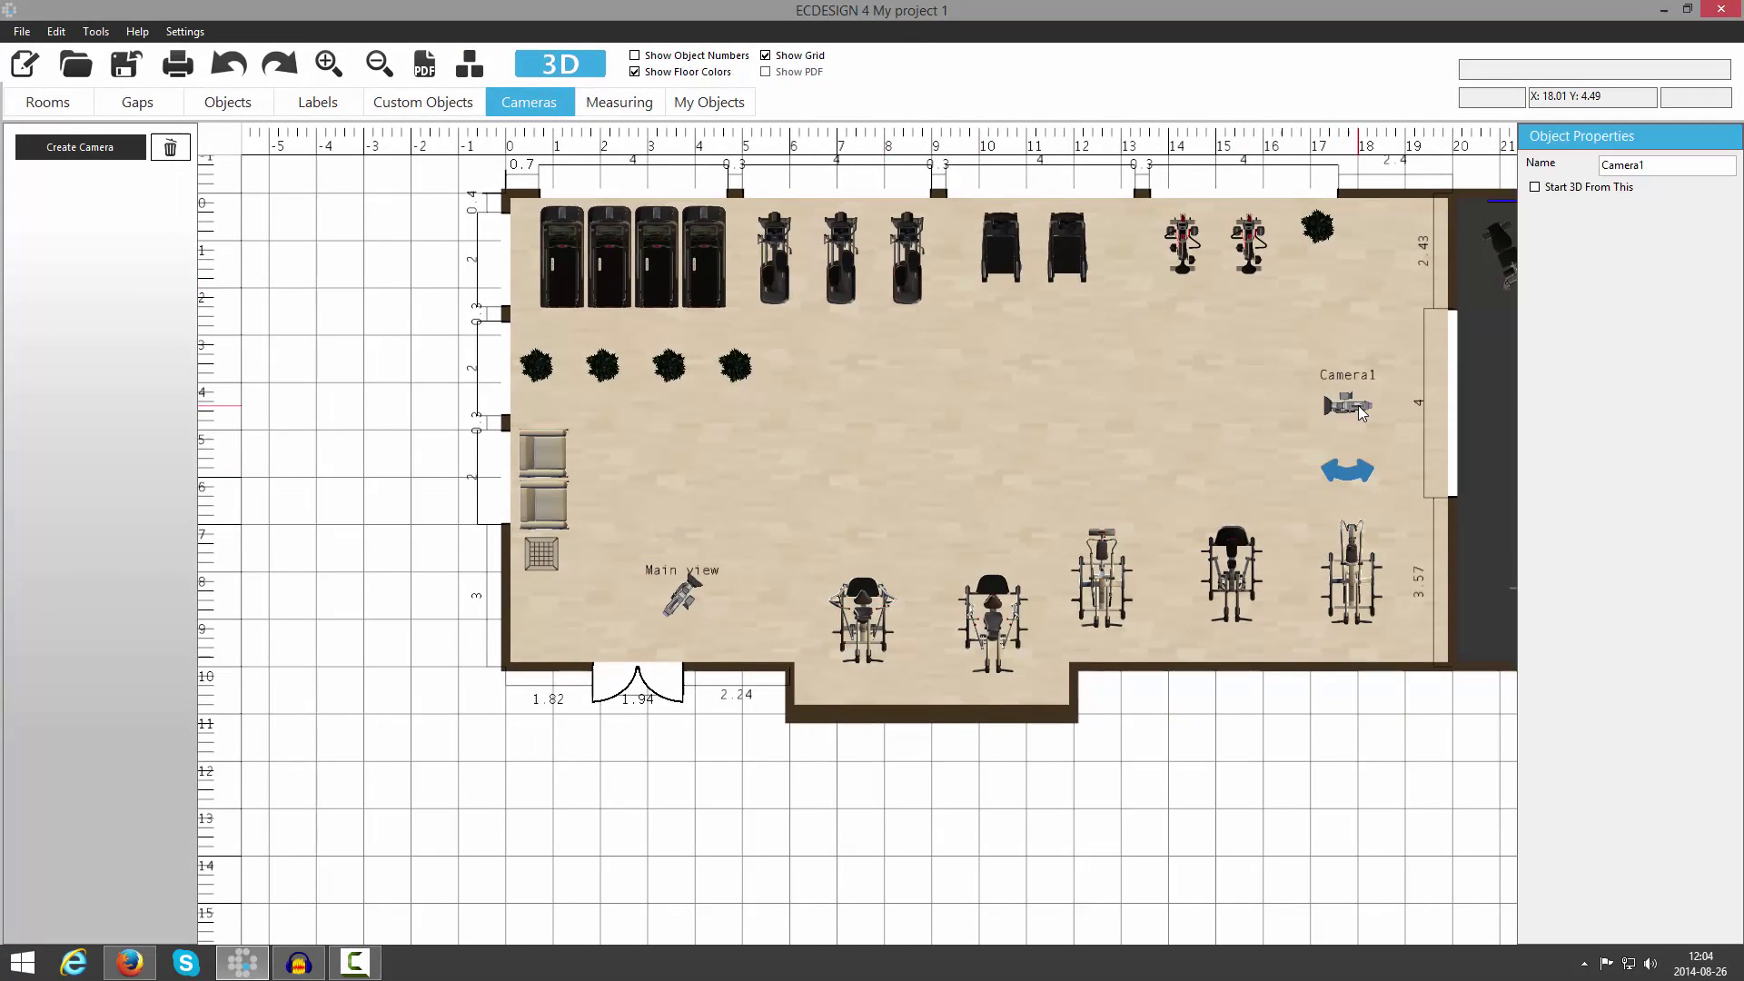
double_click(1663, 165)
text(Side view)
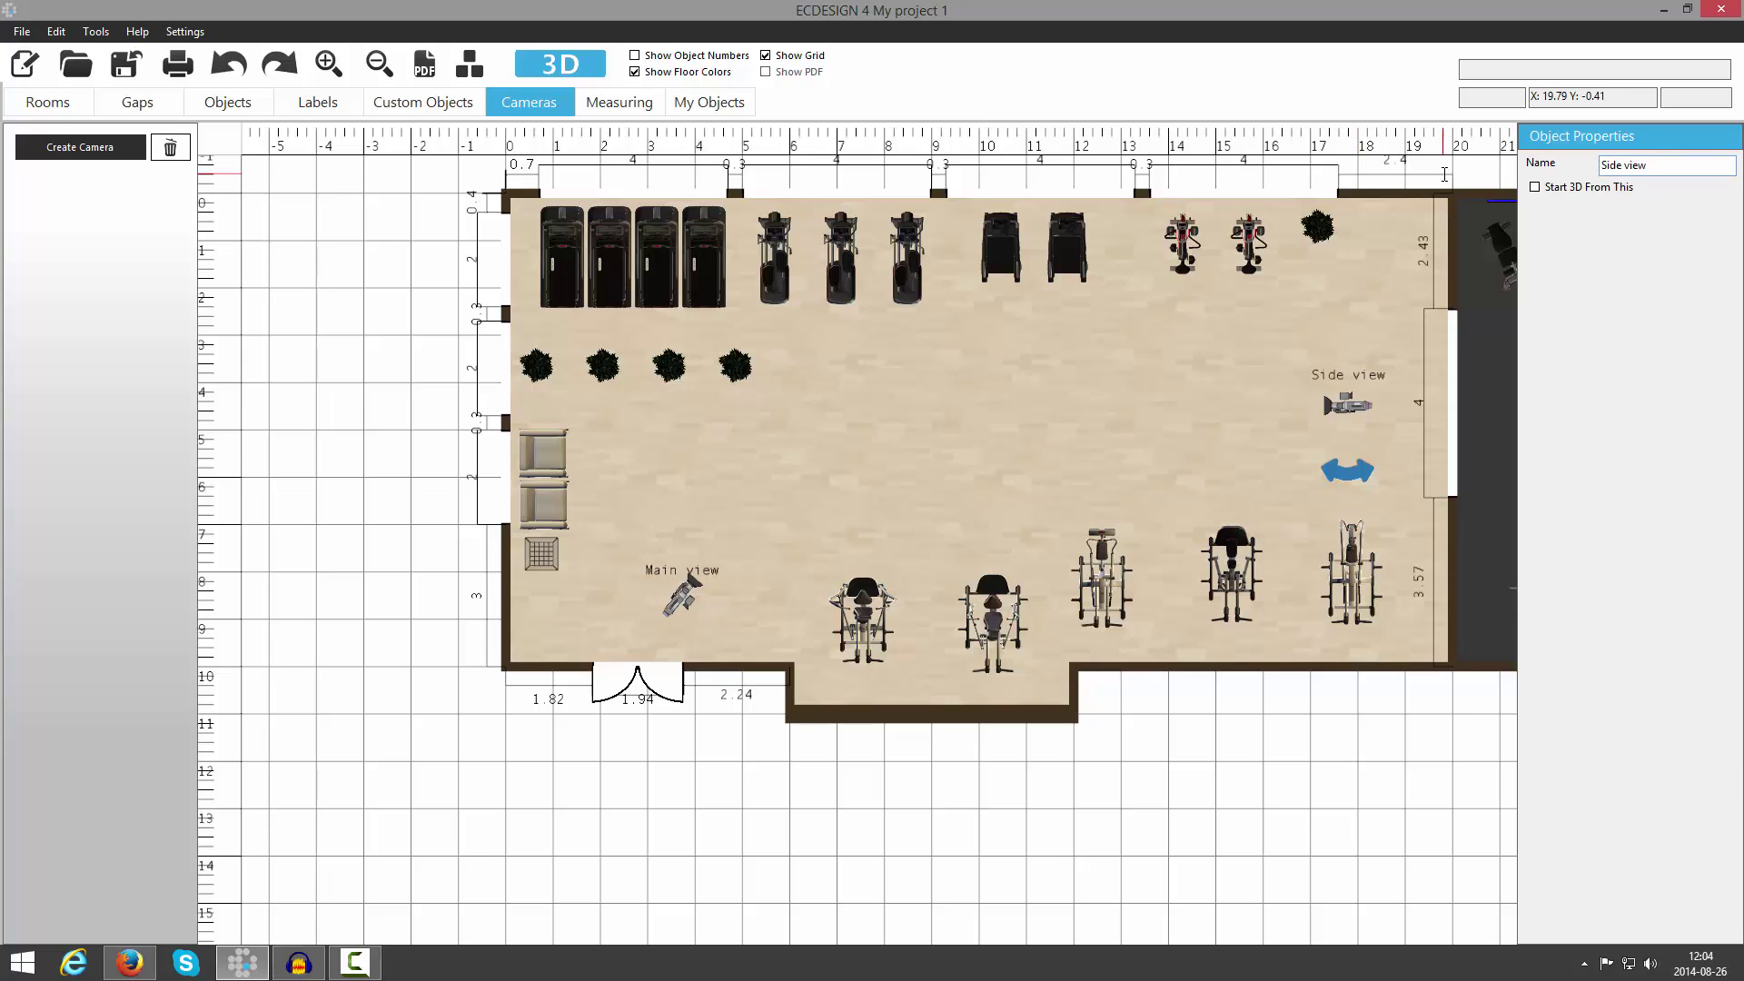
- Open the plan in the 3D viewer and switch between the Main view and Side view cameras
click(579, 67)
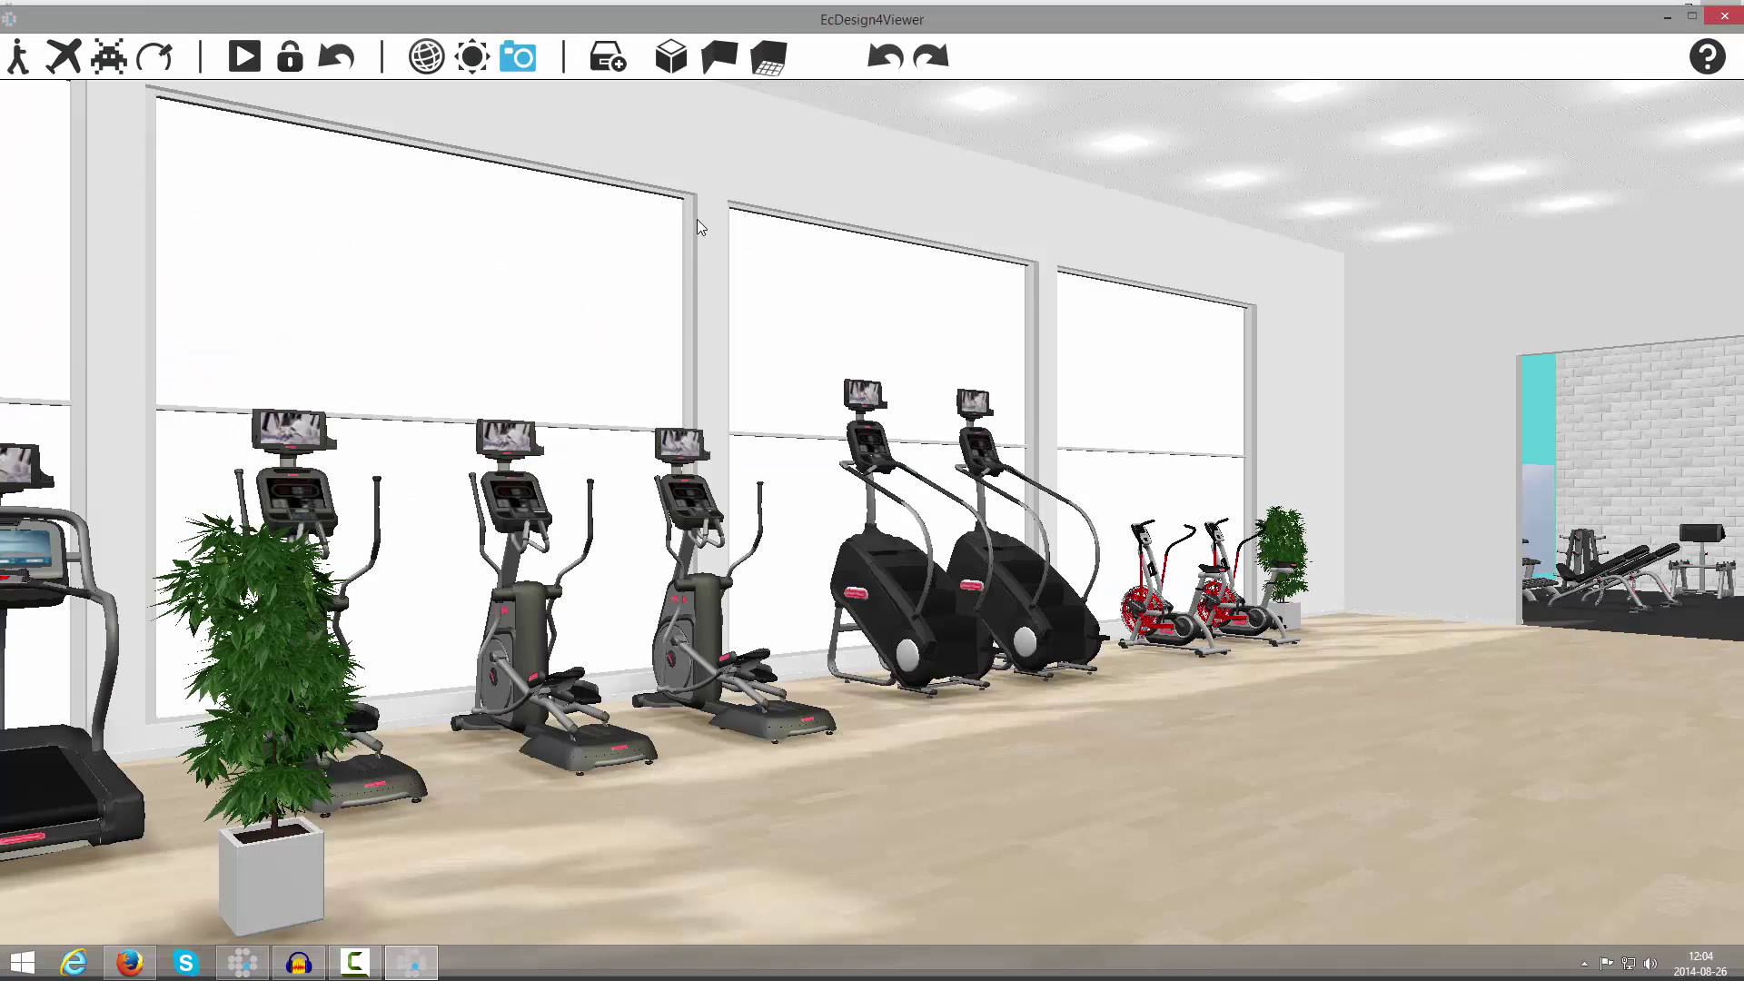
drag(776, 264, 663, 302)
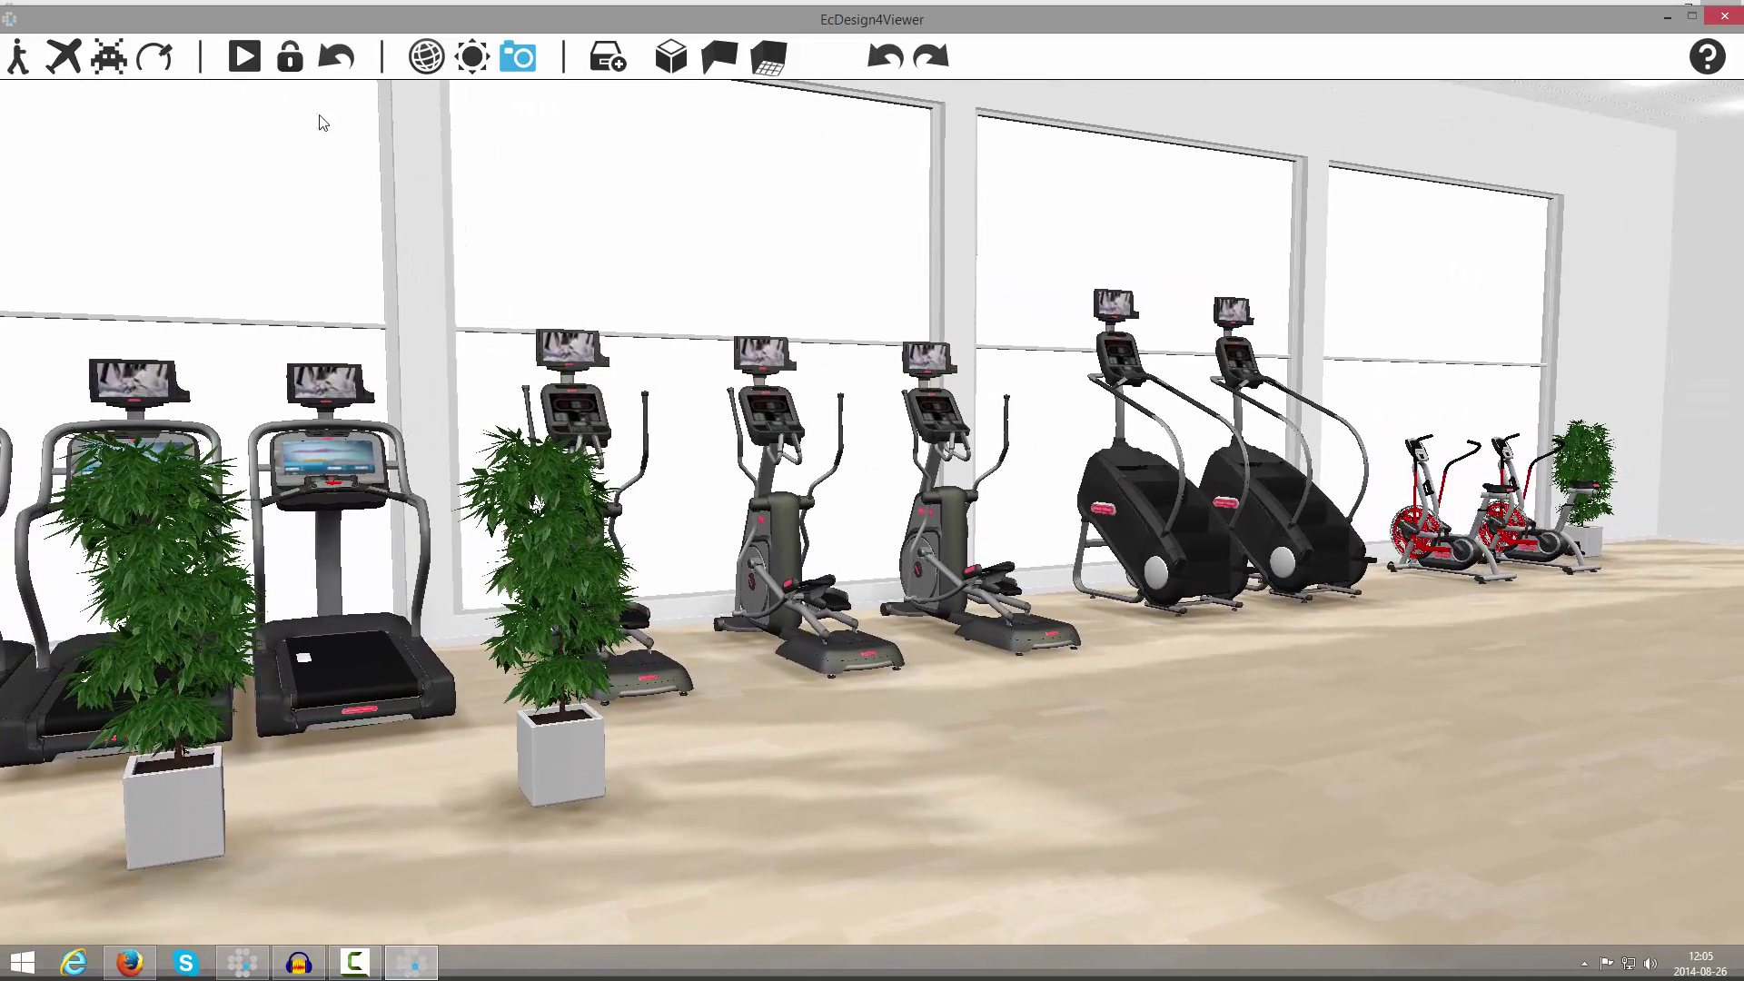
click(244, 56)
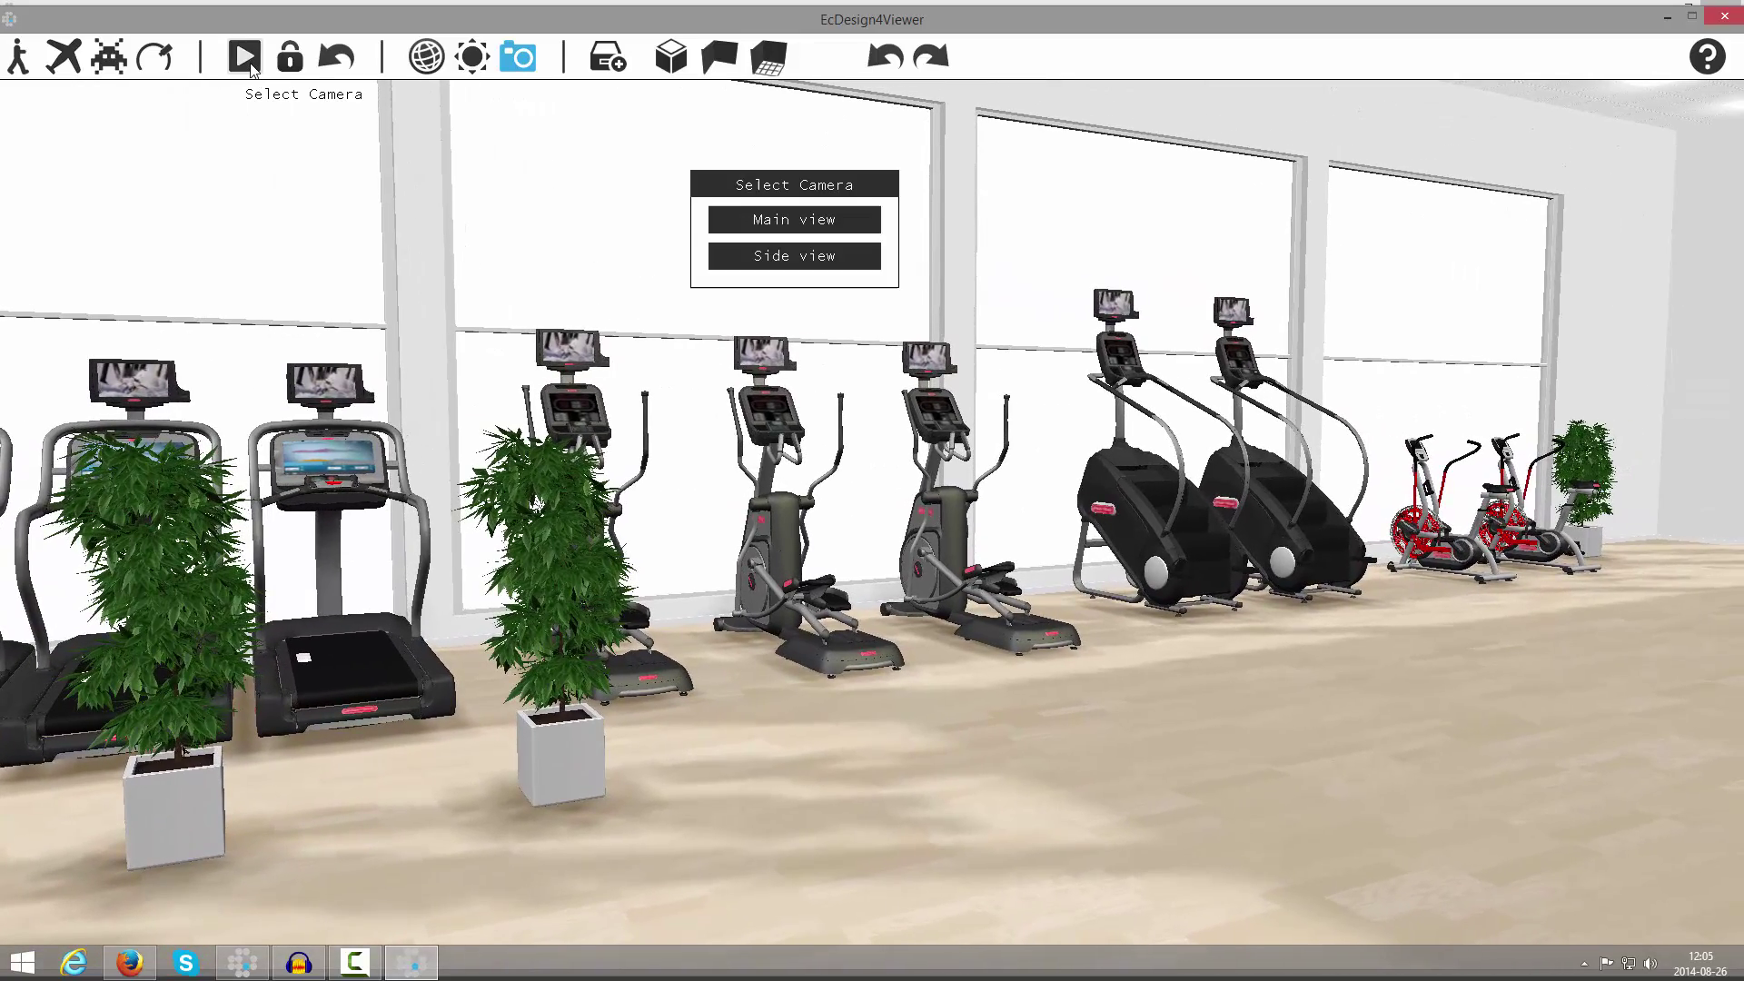
click(820, 258)
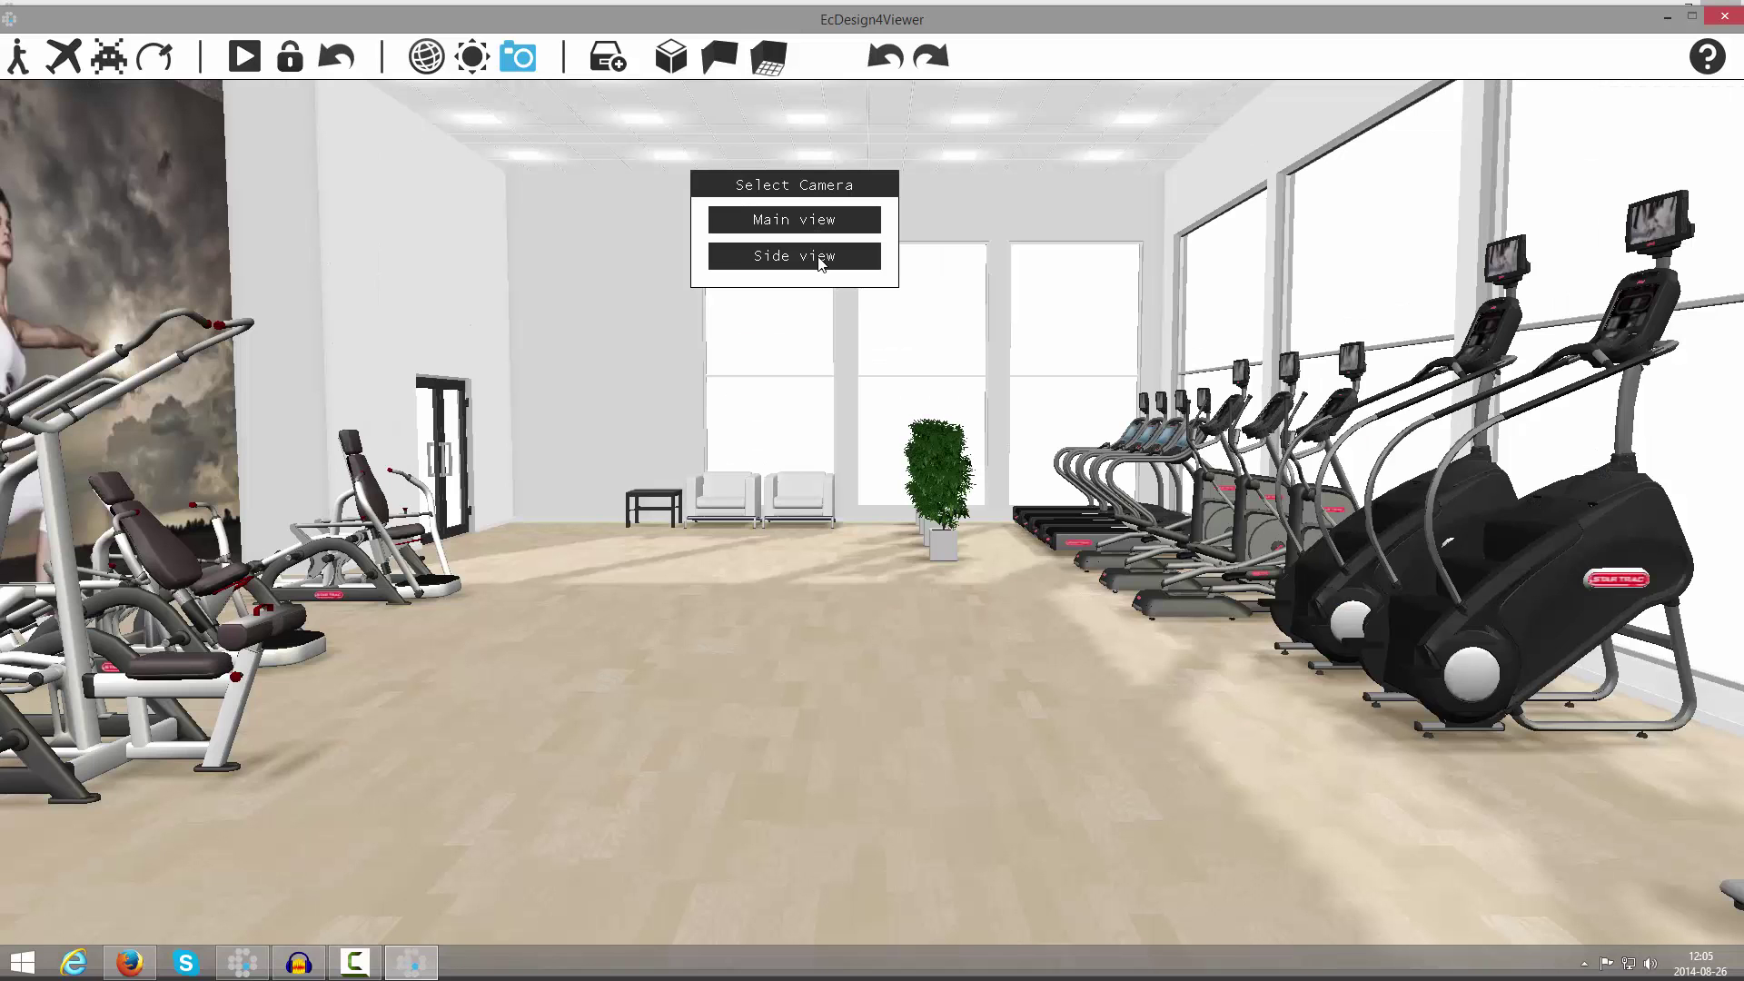
click(815, 226)
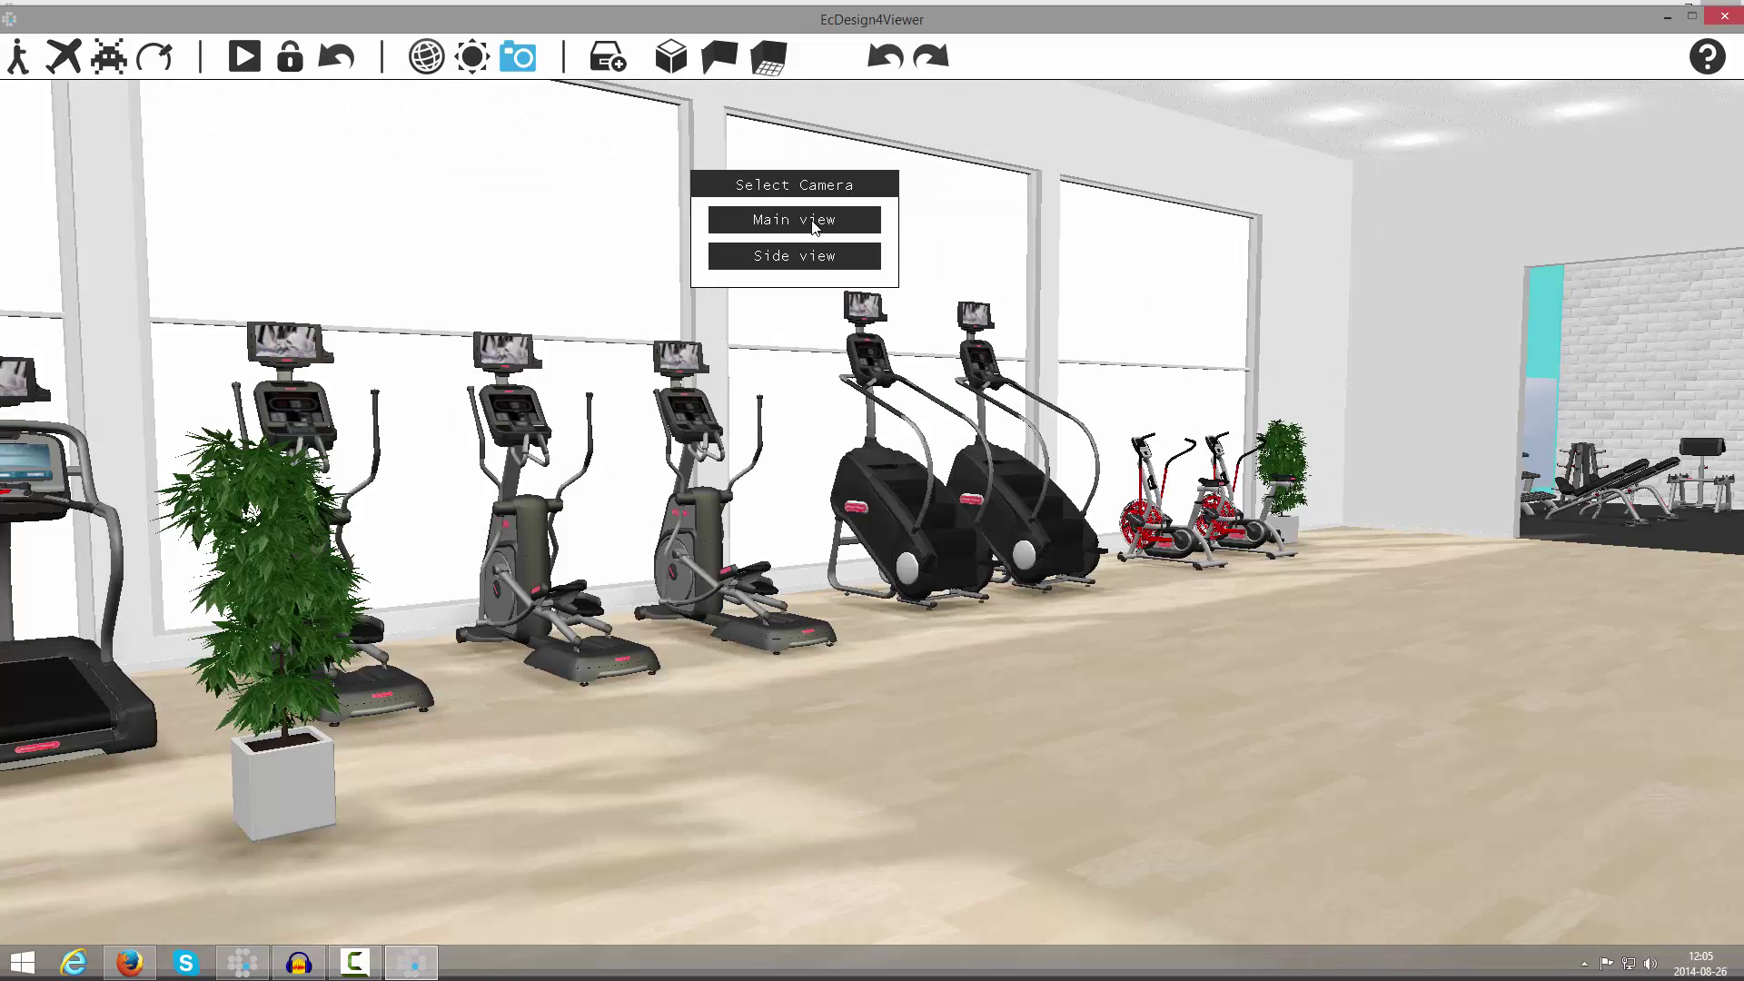
click(813, 257)
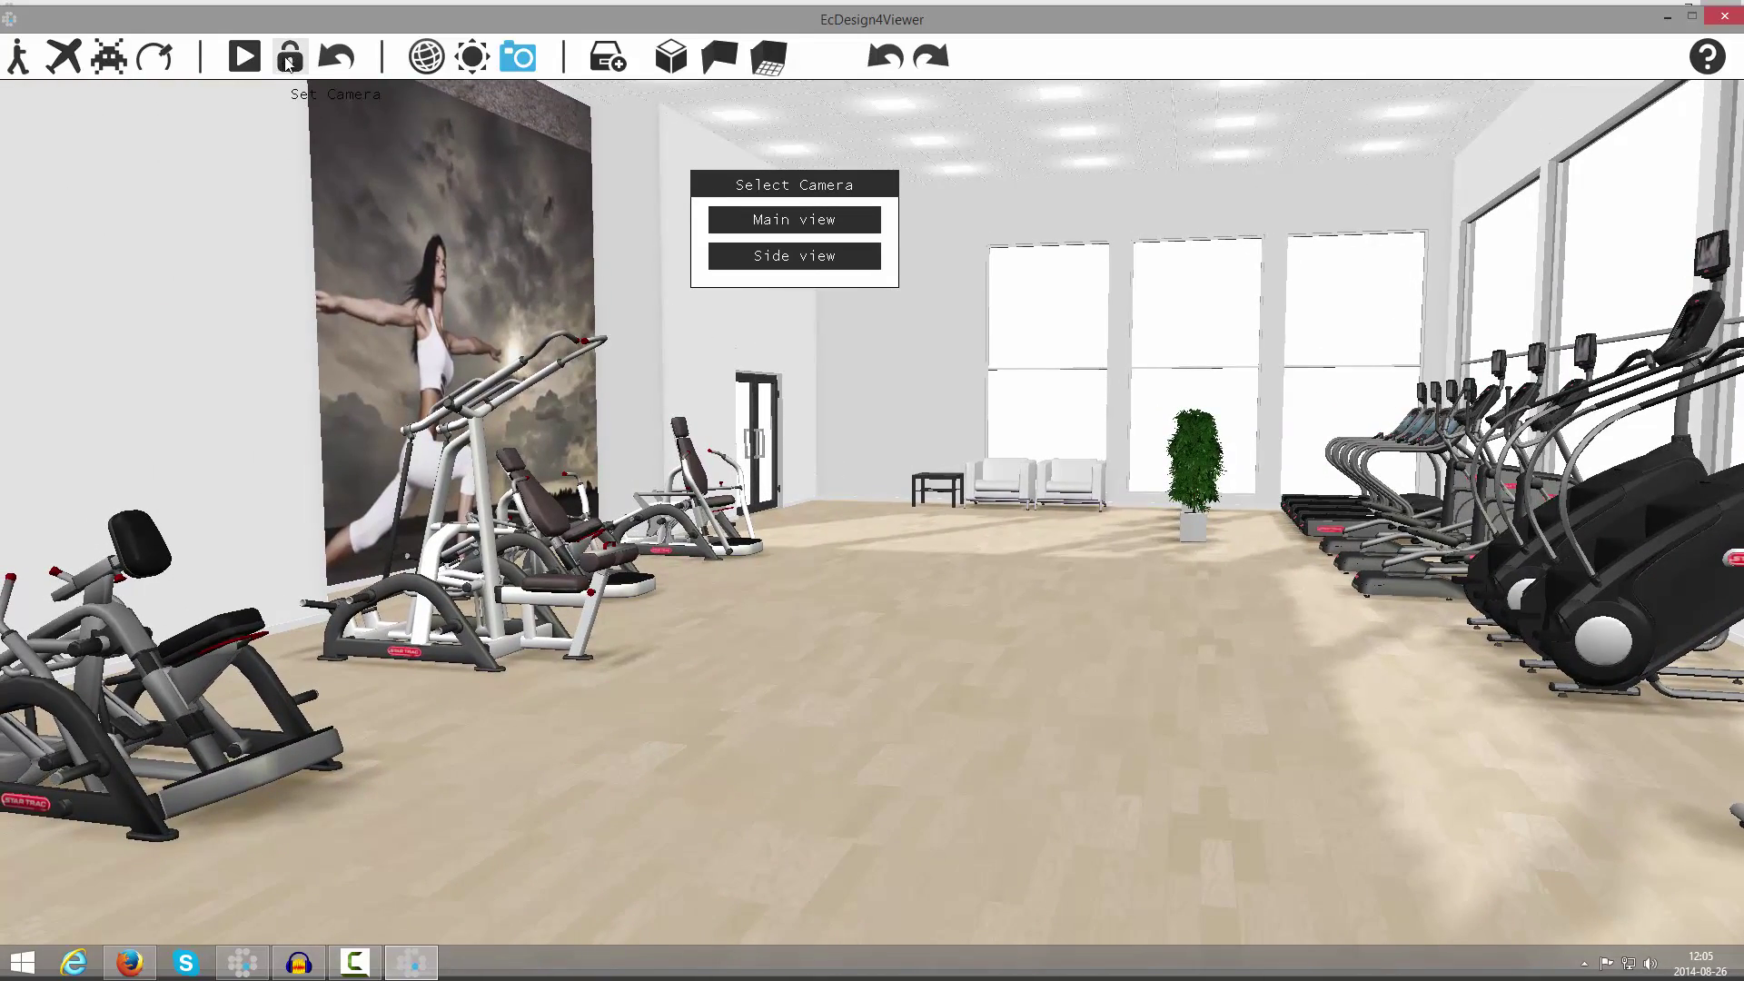
- Turn Side view toward the strength equipment, save that angle, and close the viewer
drag(316, 102, 284, 102)
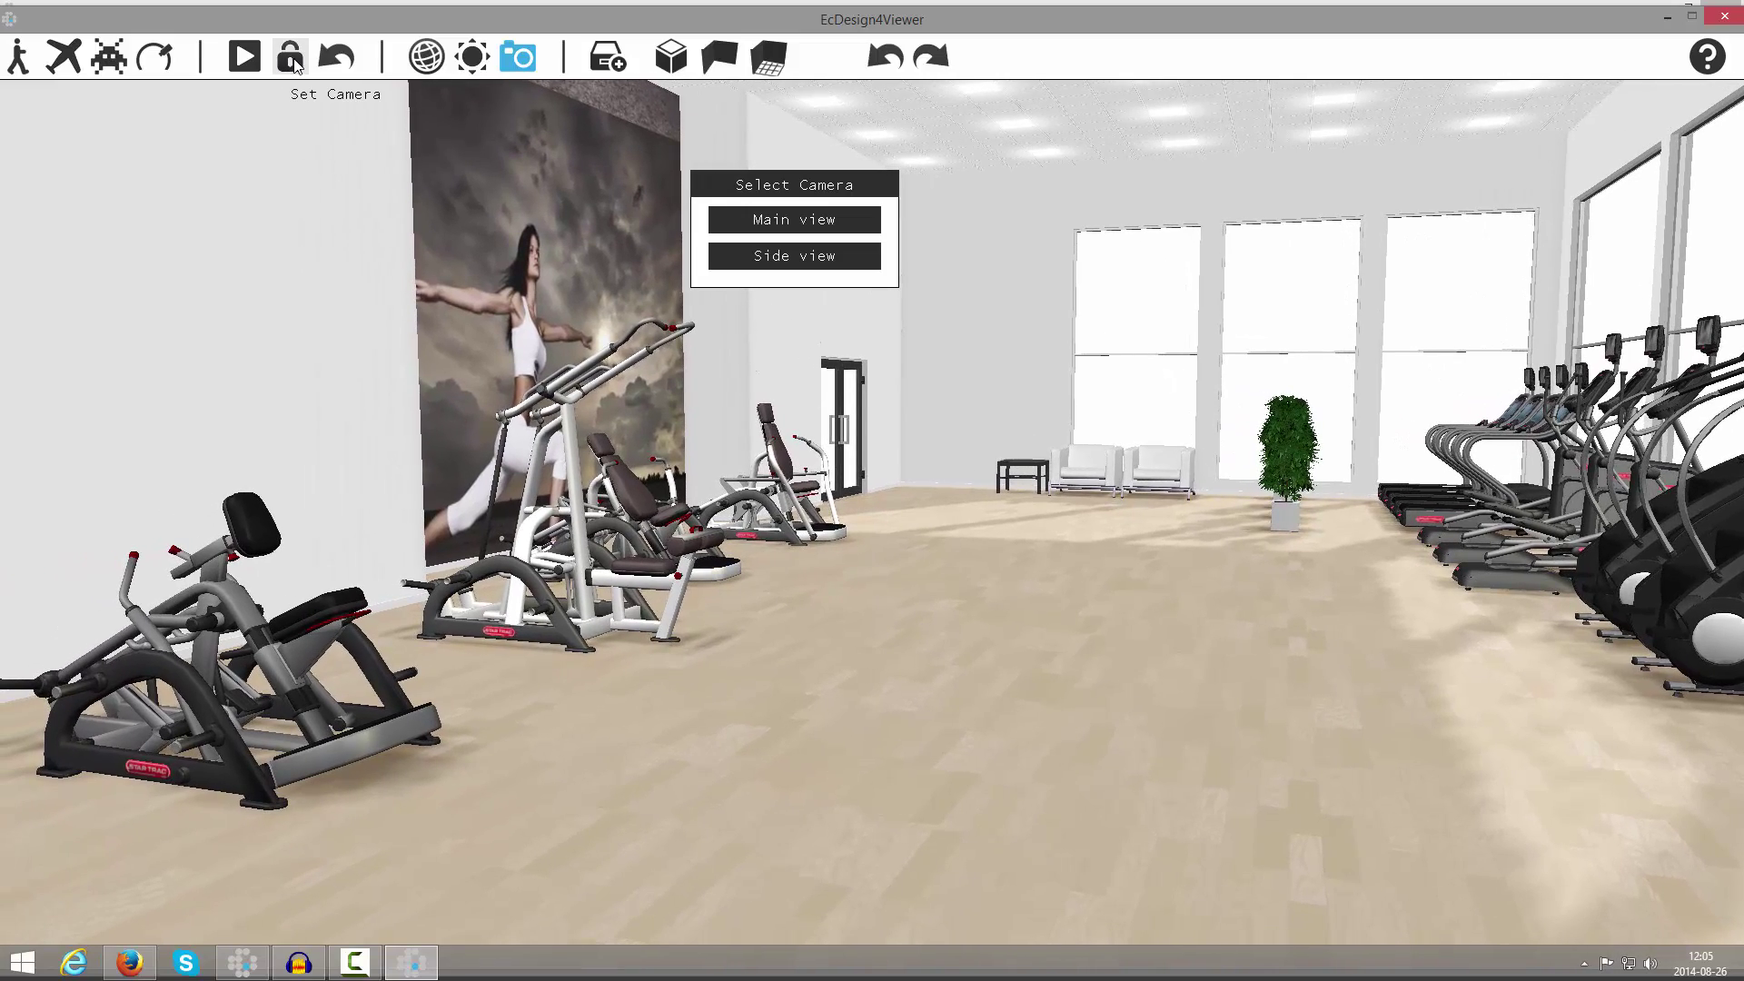
click(291, 58)
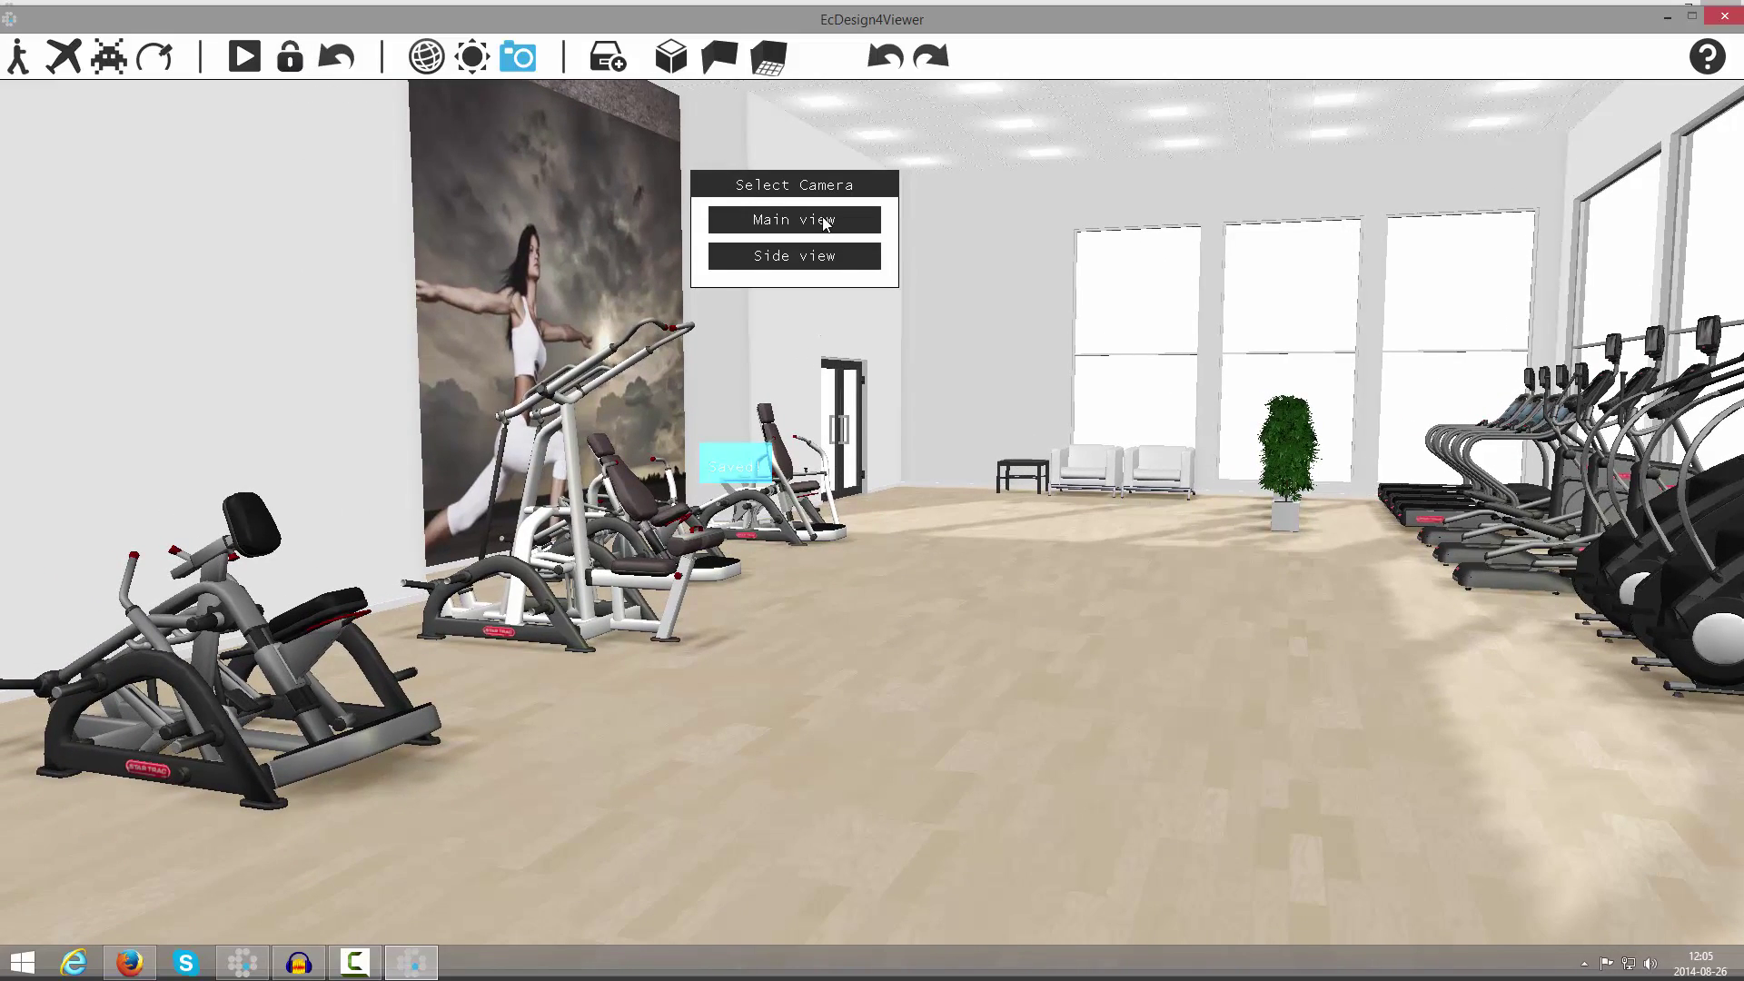
click(823, 221)
click(808, 265)
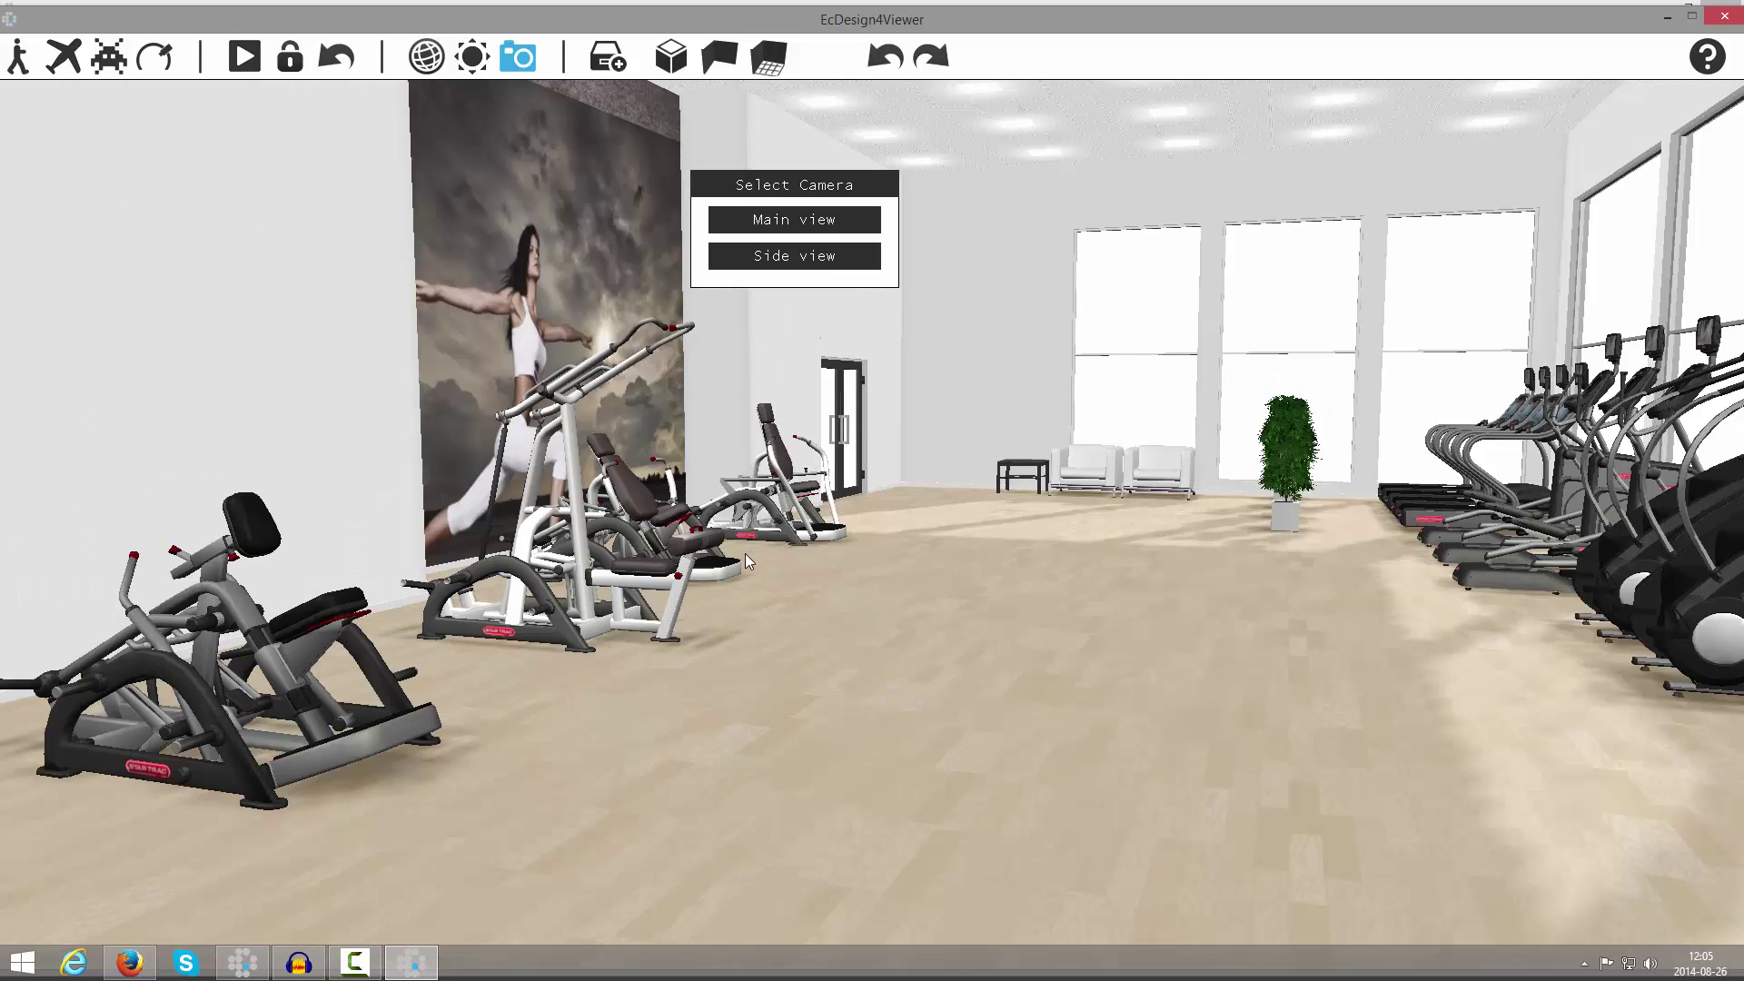
click(290, 60)
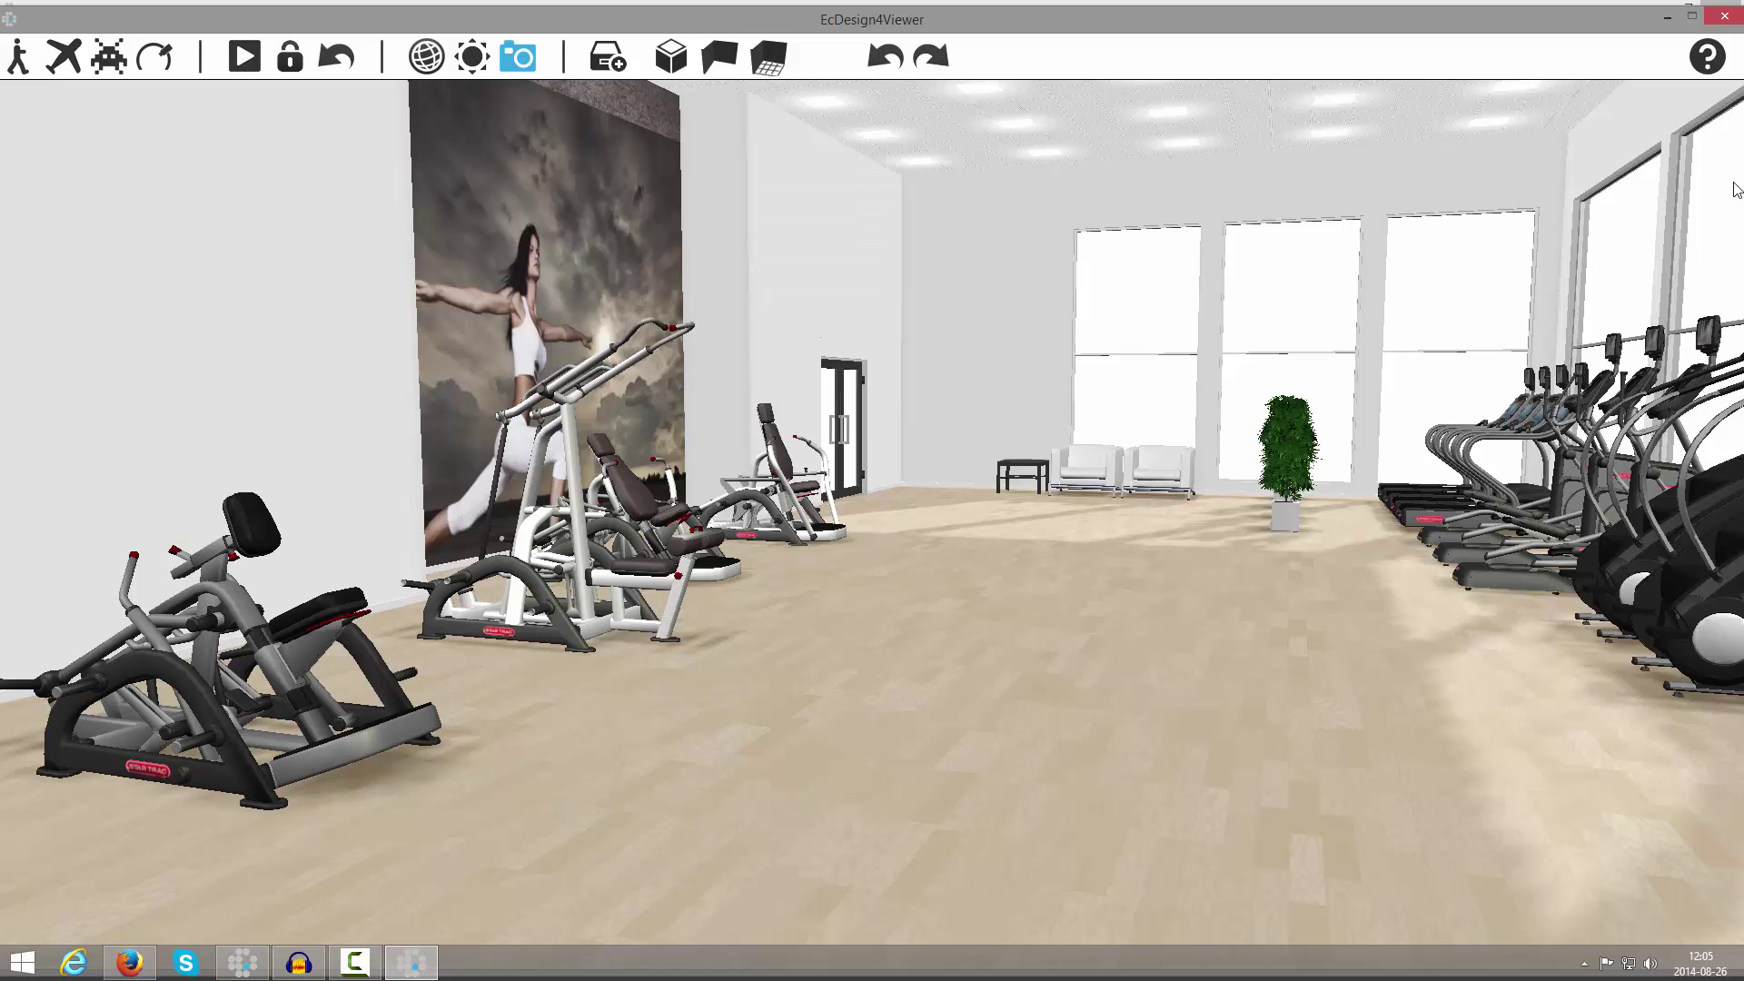
click(1724, 15)
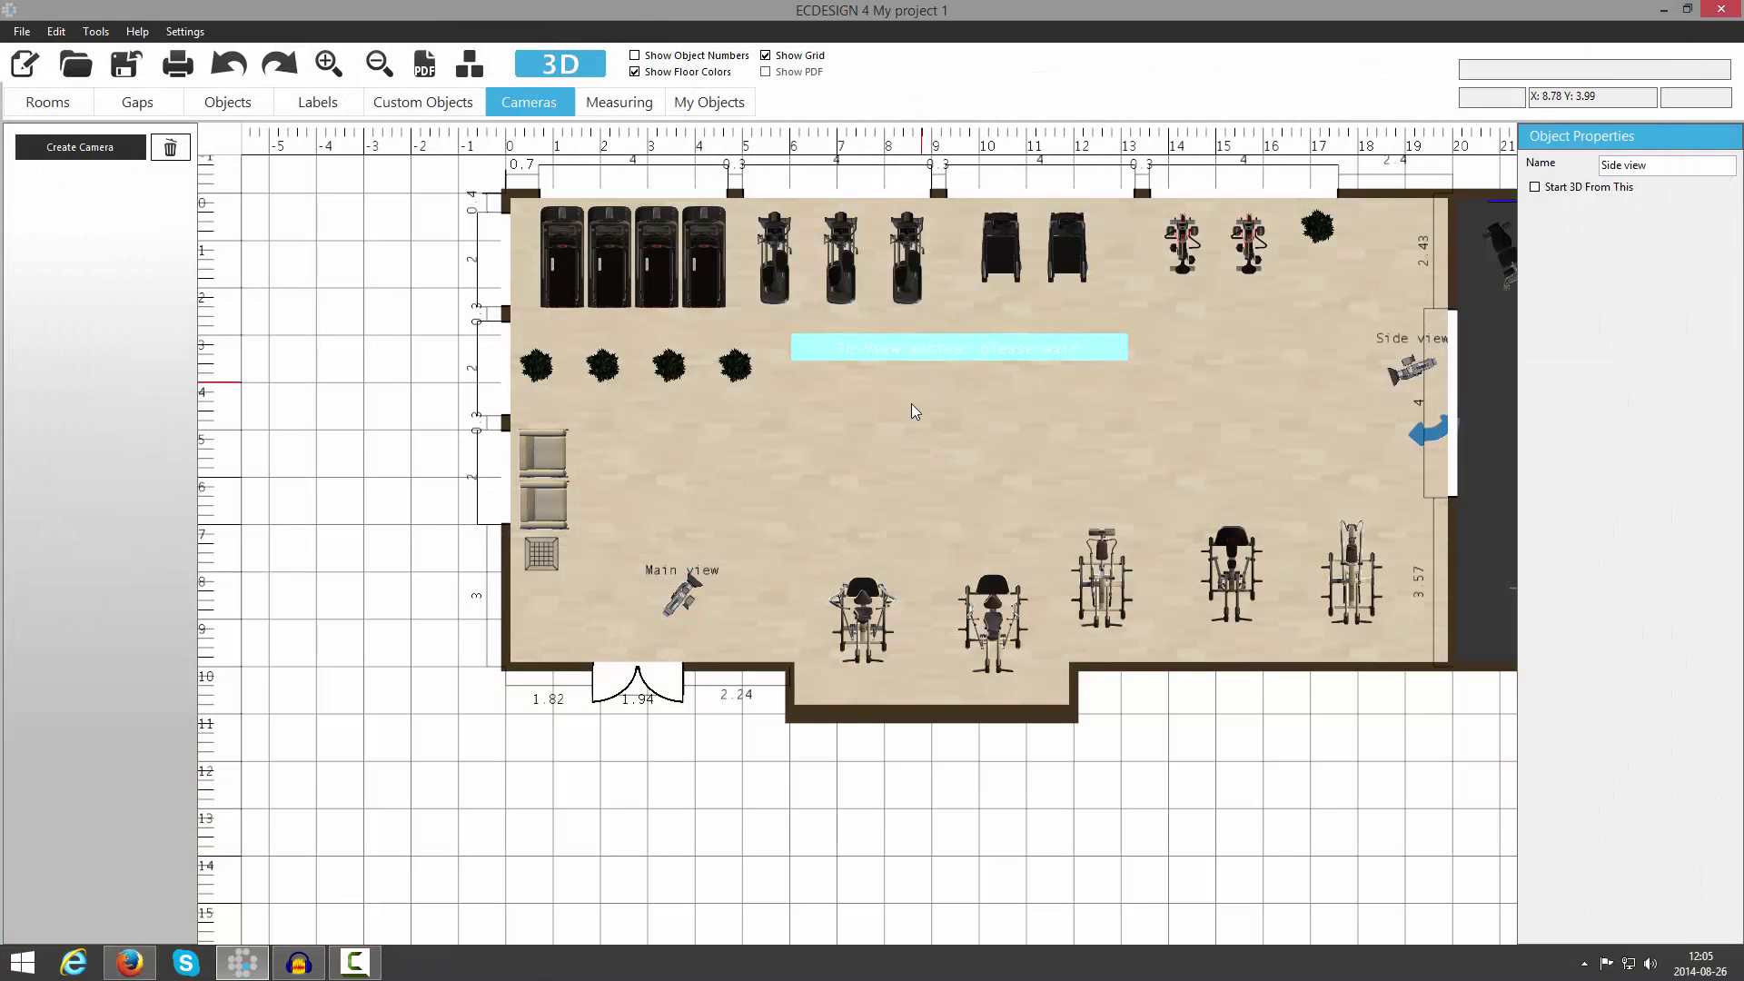
- Measure the top equipment row with an 11.66 measuring line
scroll(874, 461, up, 4)
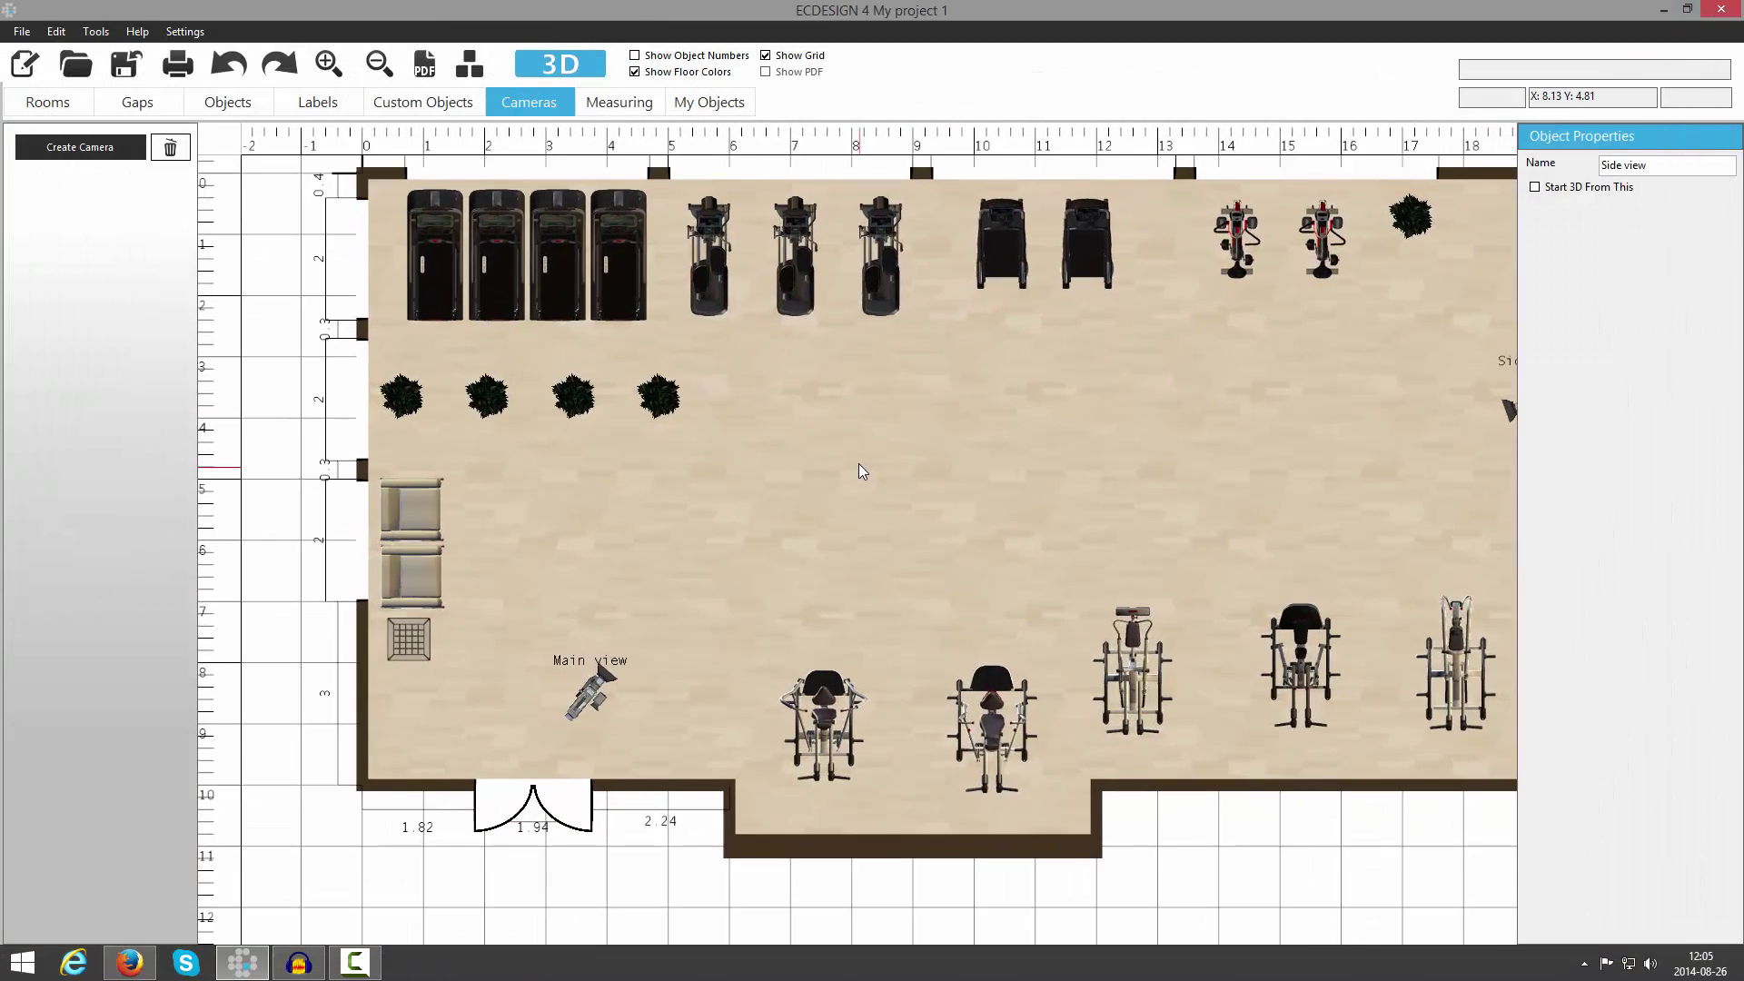
drag(929, 350, 914, 441)
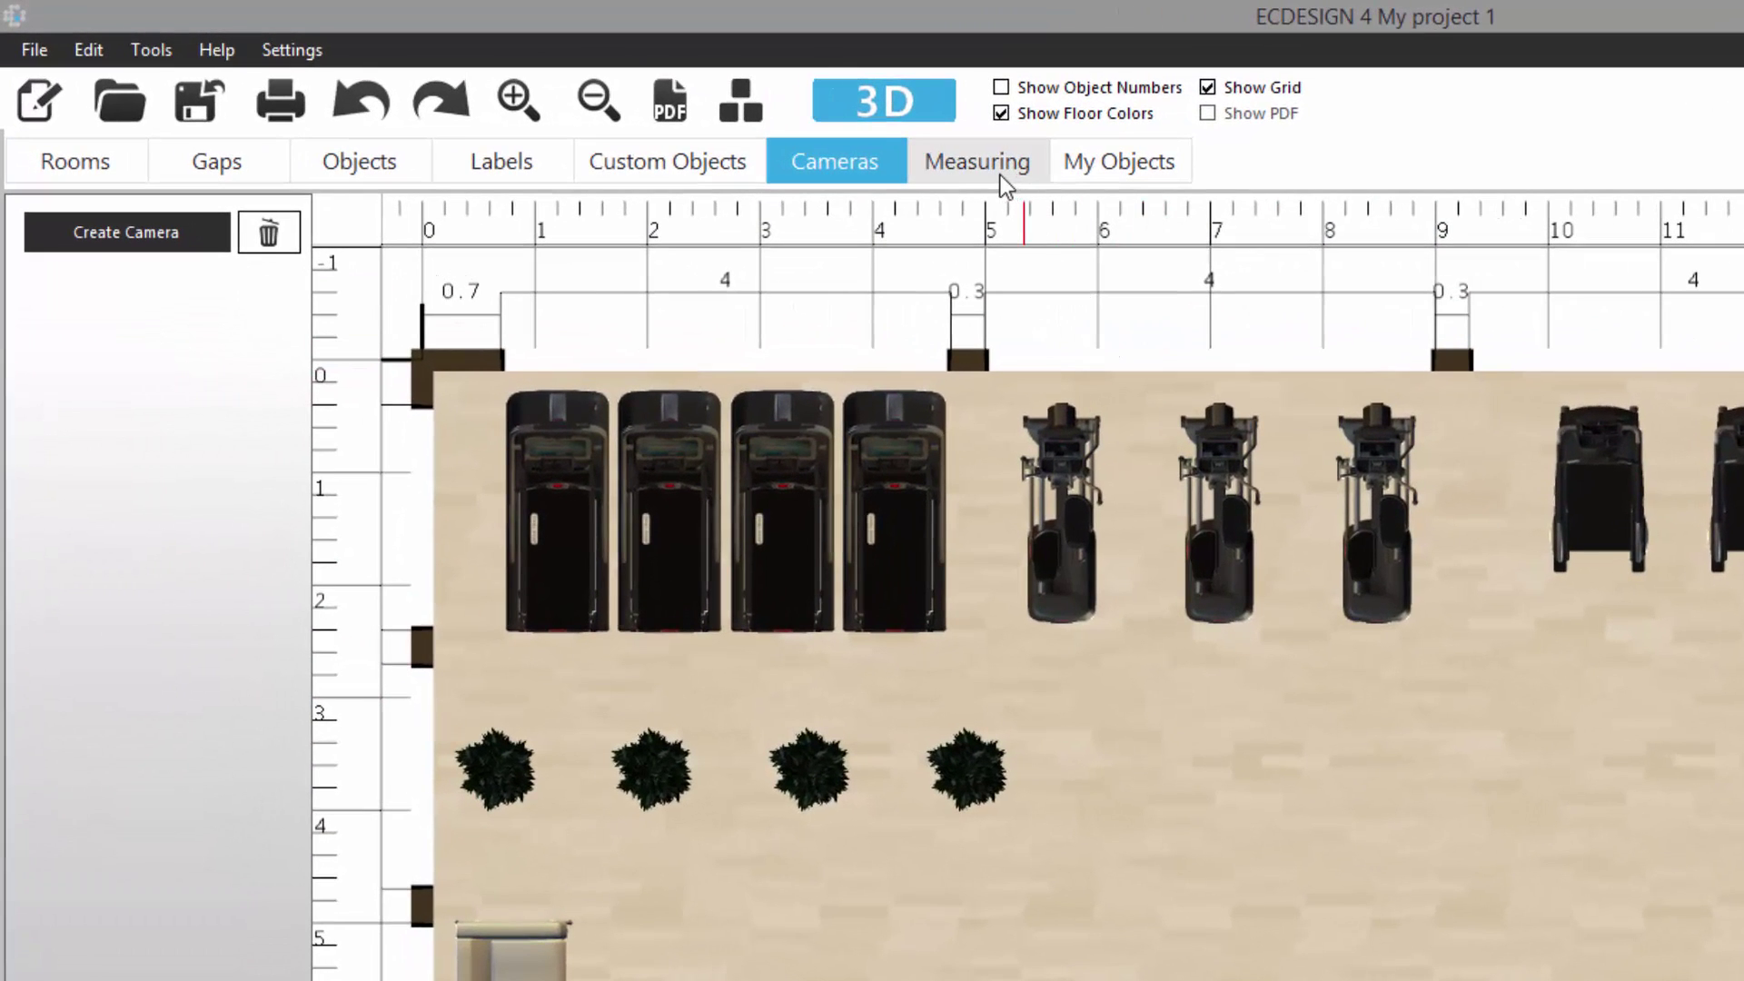
click(901, 157)
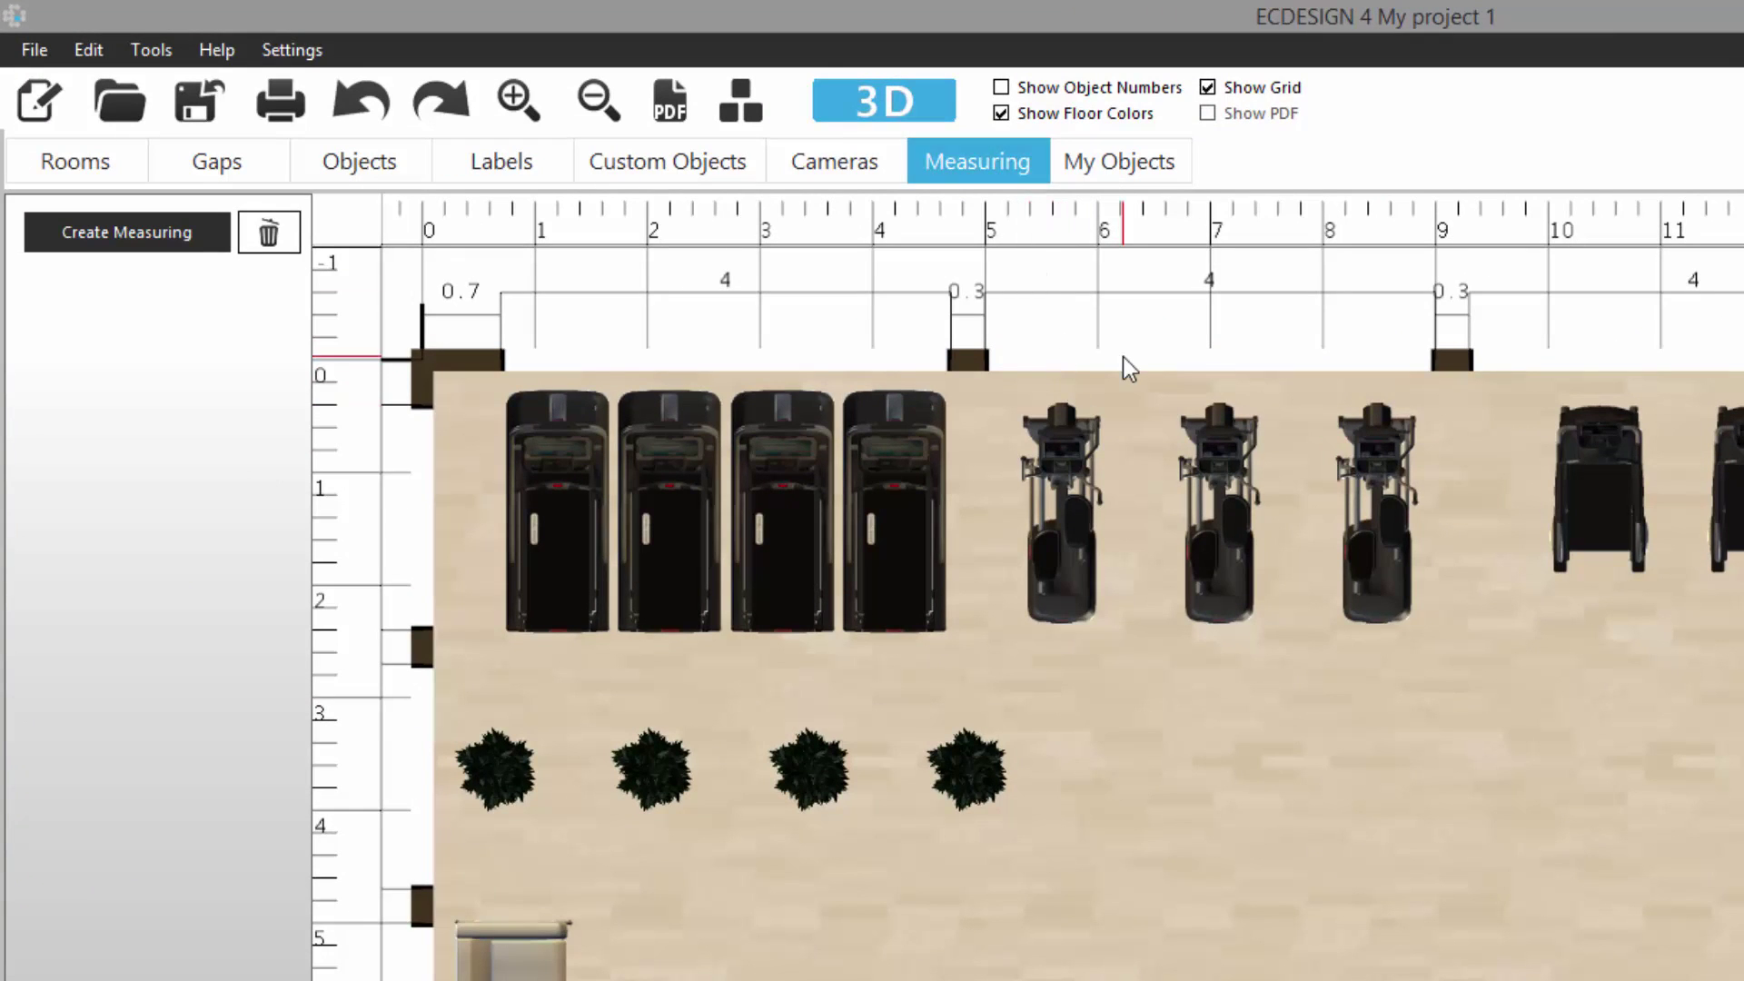
drag(1127, 389, 1130, 394)
scroll(1130, 417, up, 3)
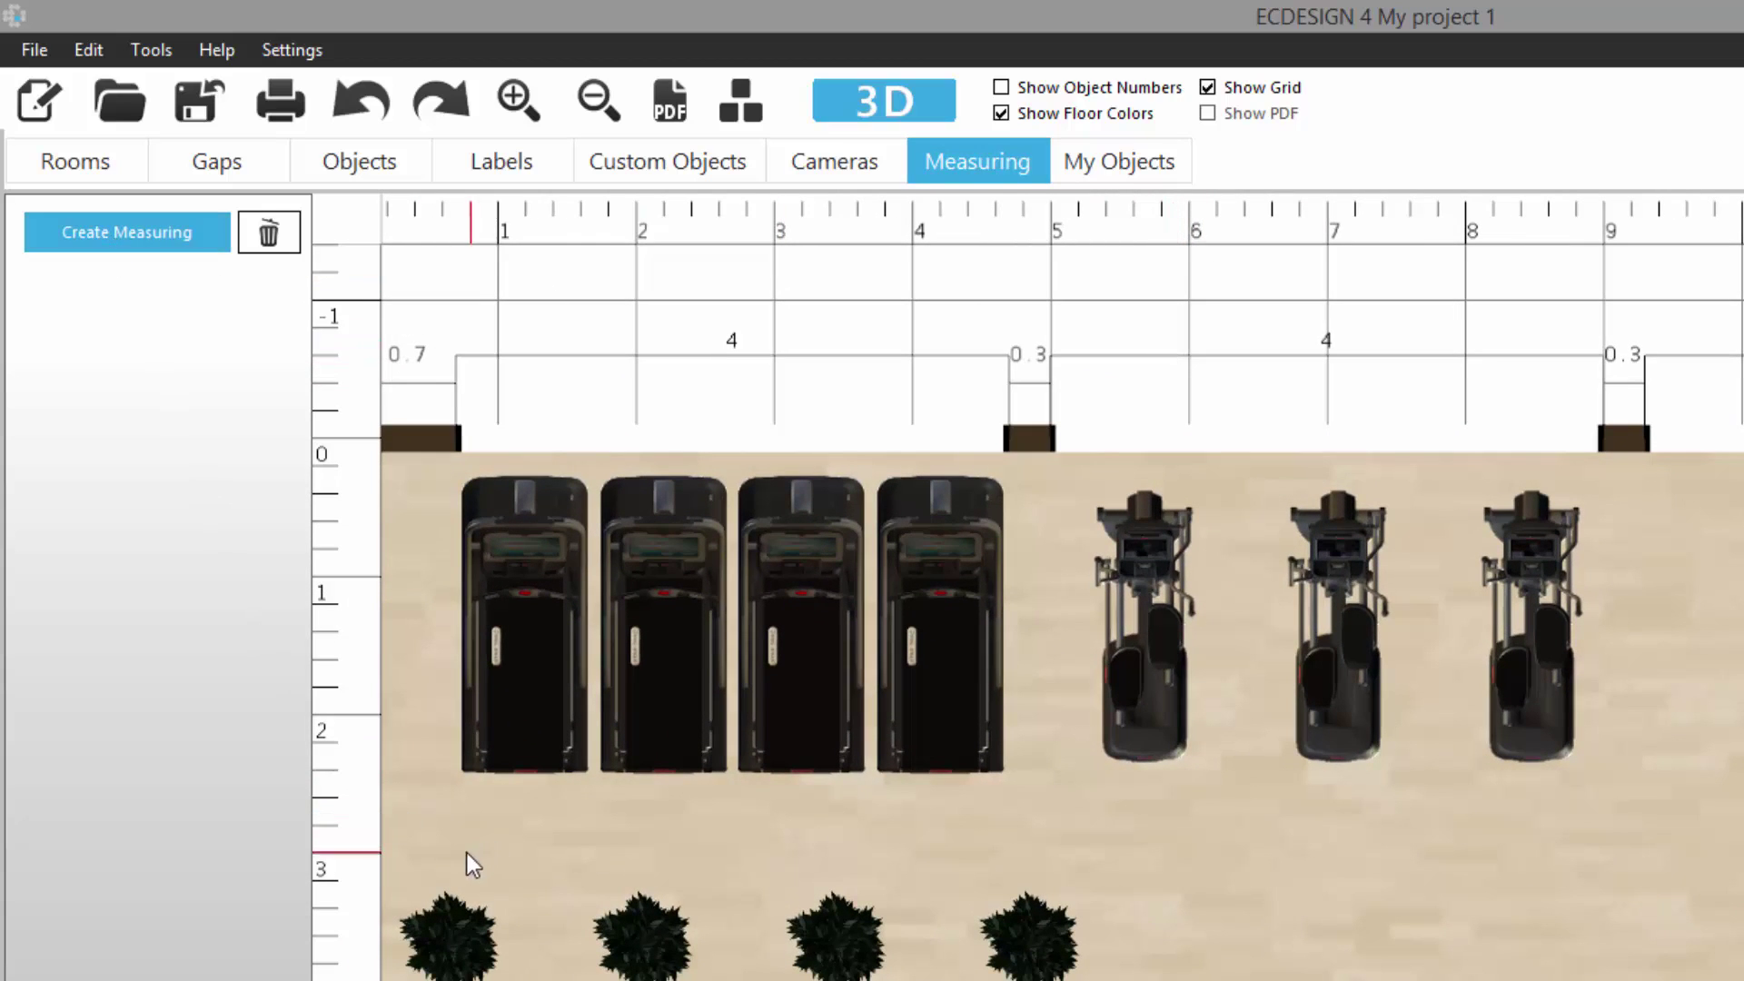
drag(460, 848, 1005, 843)
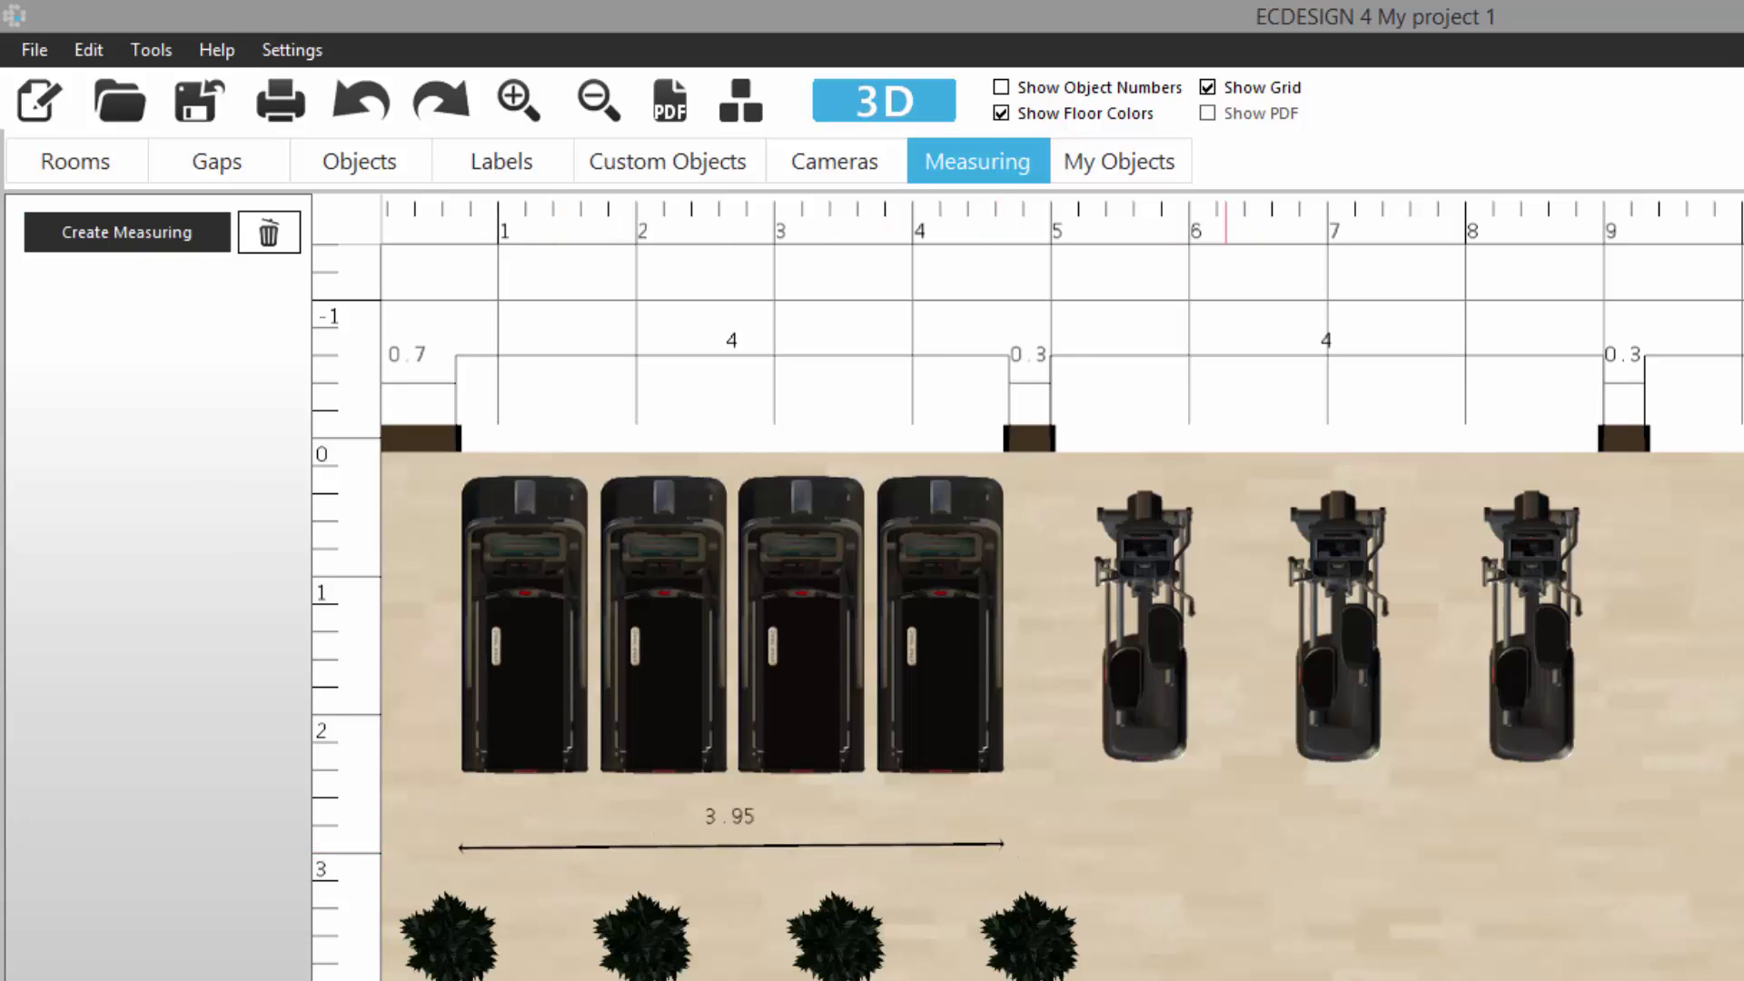
drag(1000, 846, 1079, 854)
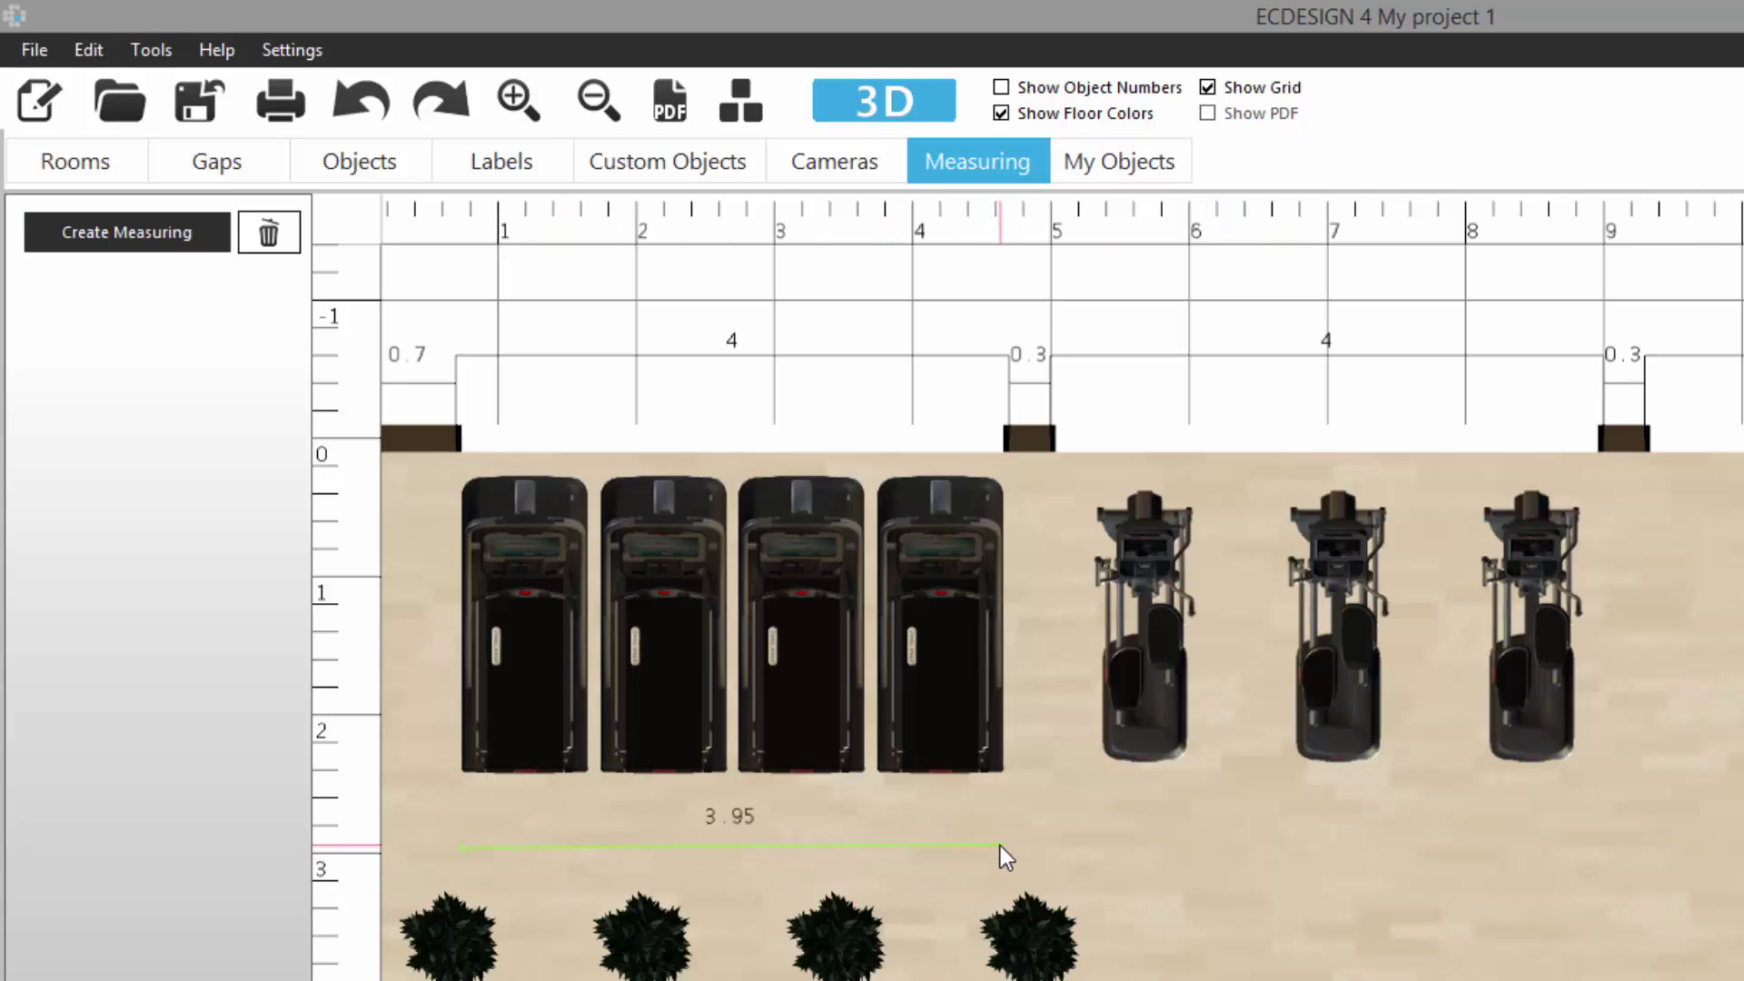
drag(869, 697, 1659, 687)
drag(1310, 541, 763, 569)
- Measure the 1.68 gap from the treadmill to the first bike
click(127, 151)
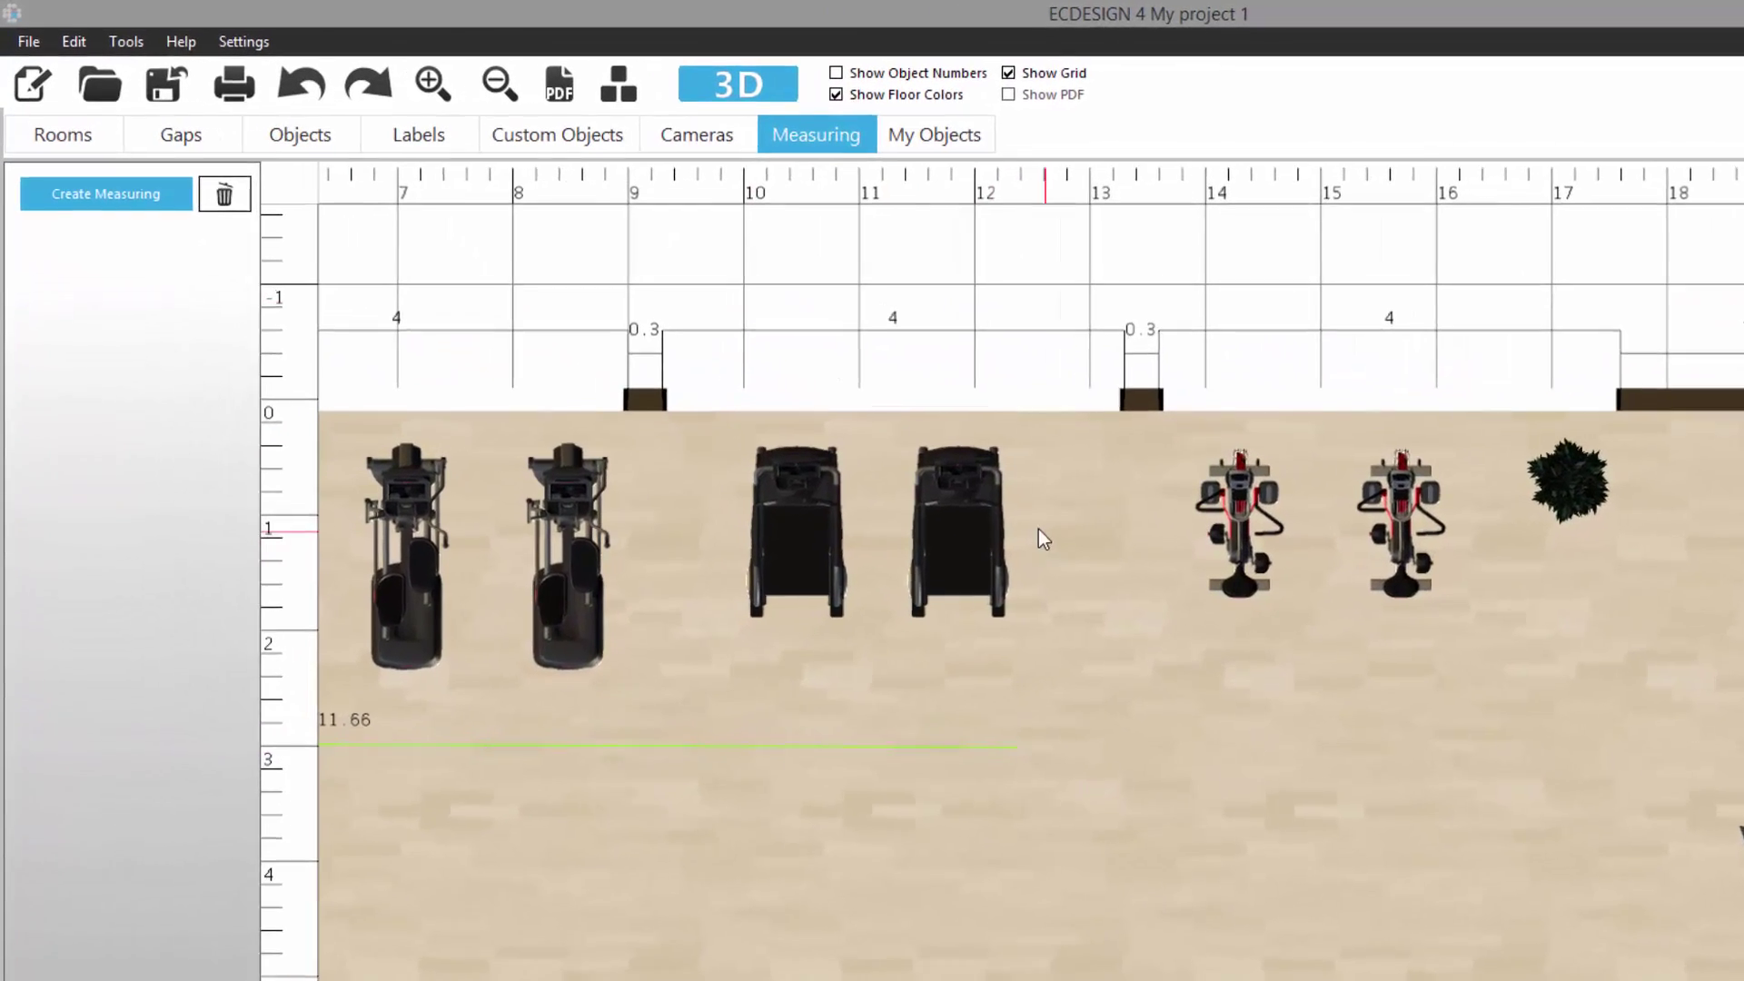
drag(1124, 587, 1343, 587)
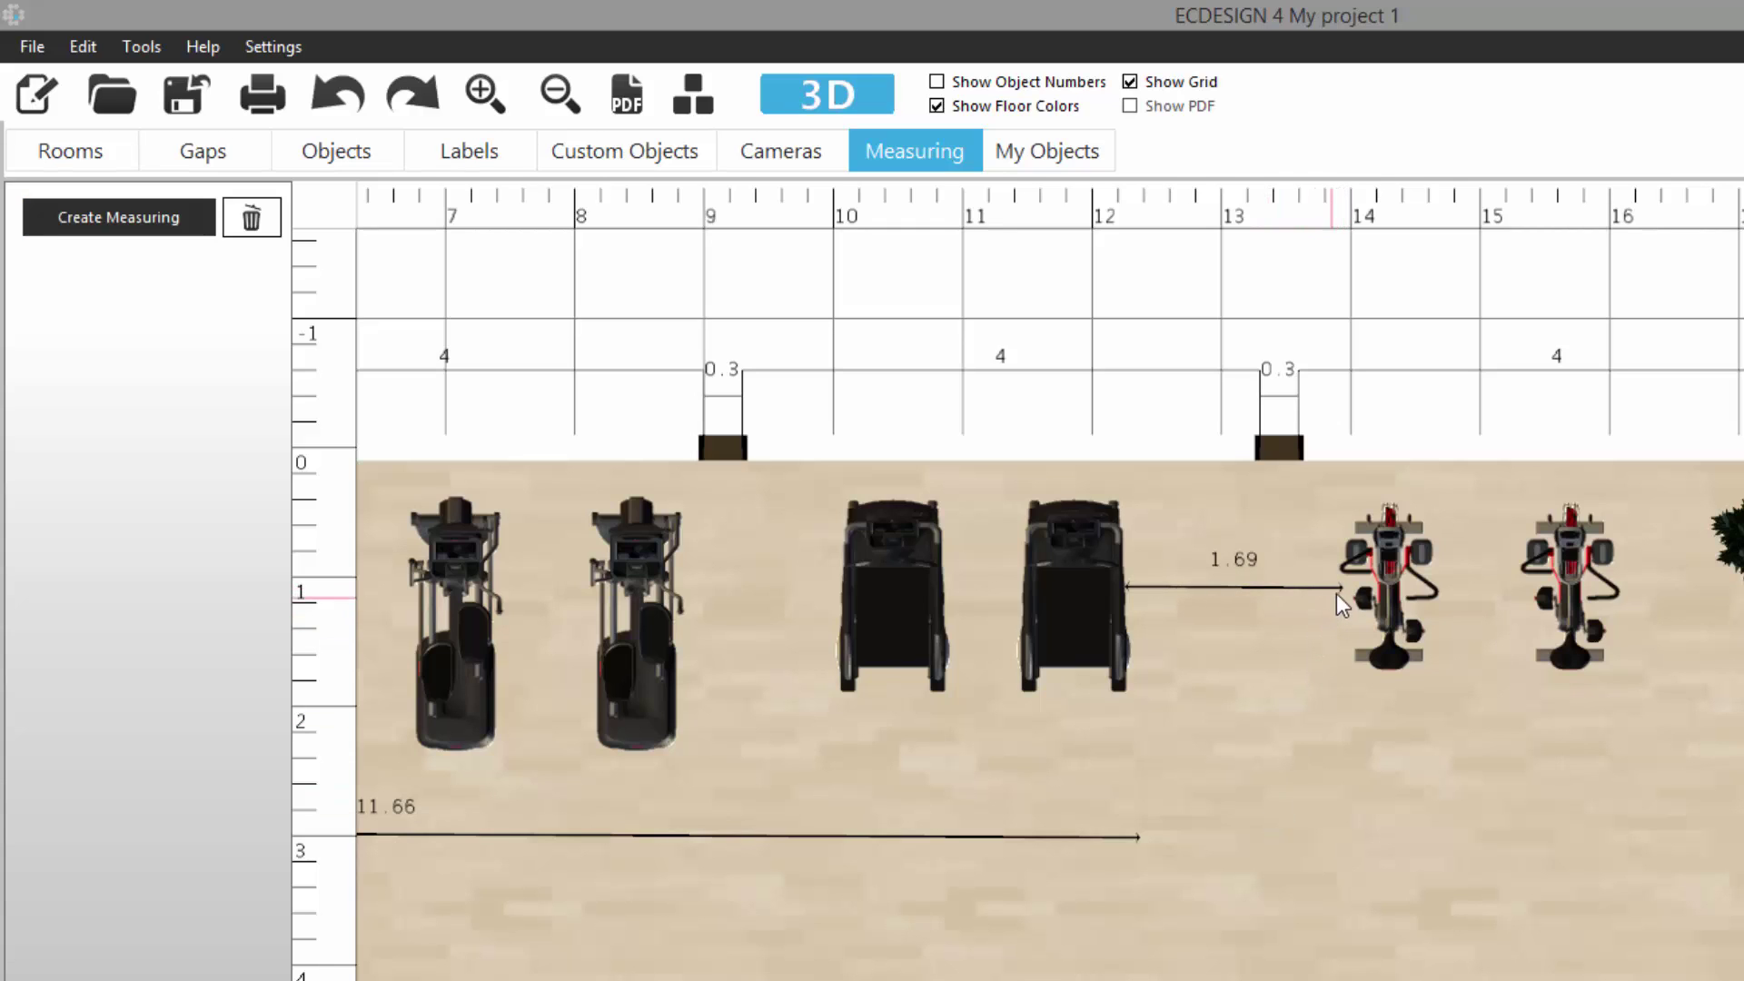
mouse_move(1338, 586)
mouse_down()
mouse_move(1231, 586)
mouse_move(1336, 585)
mouse_up()
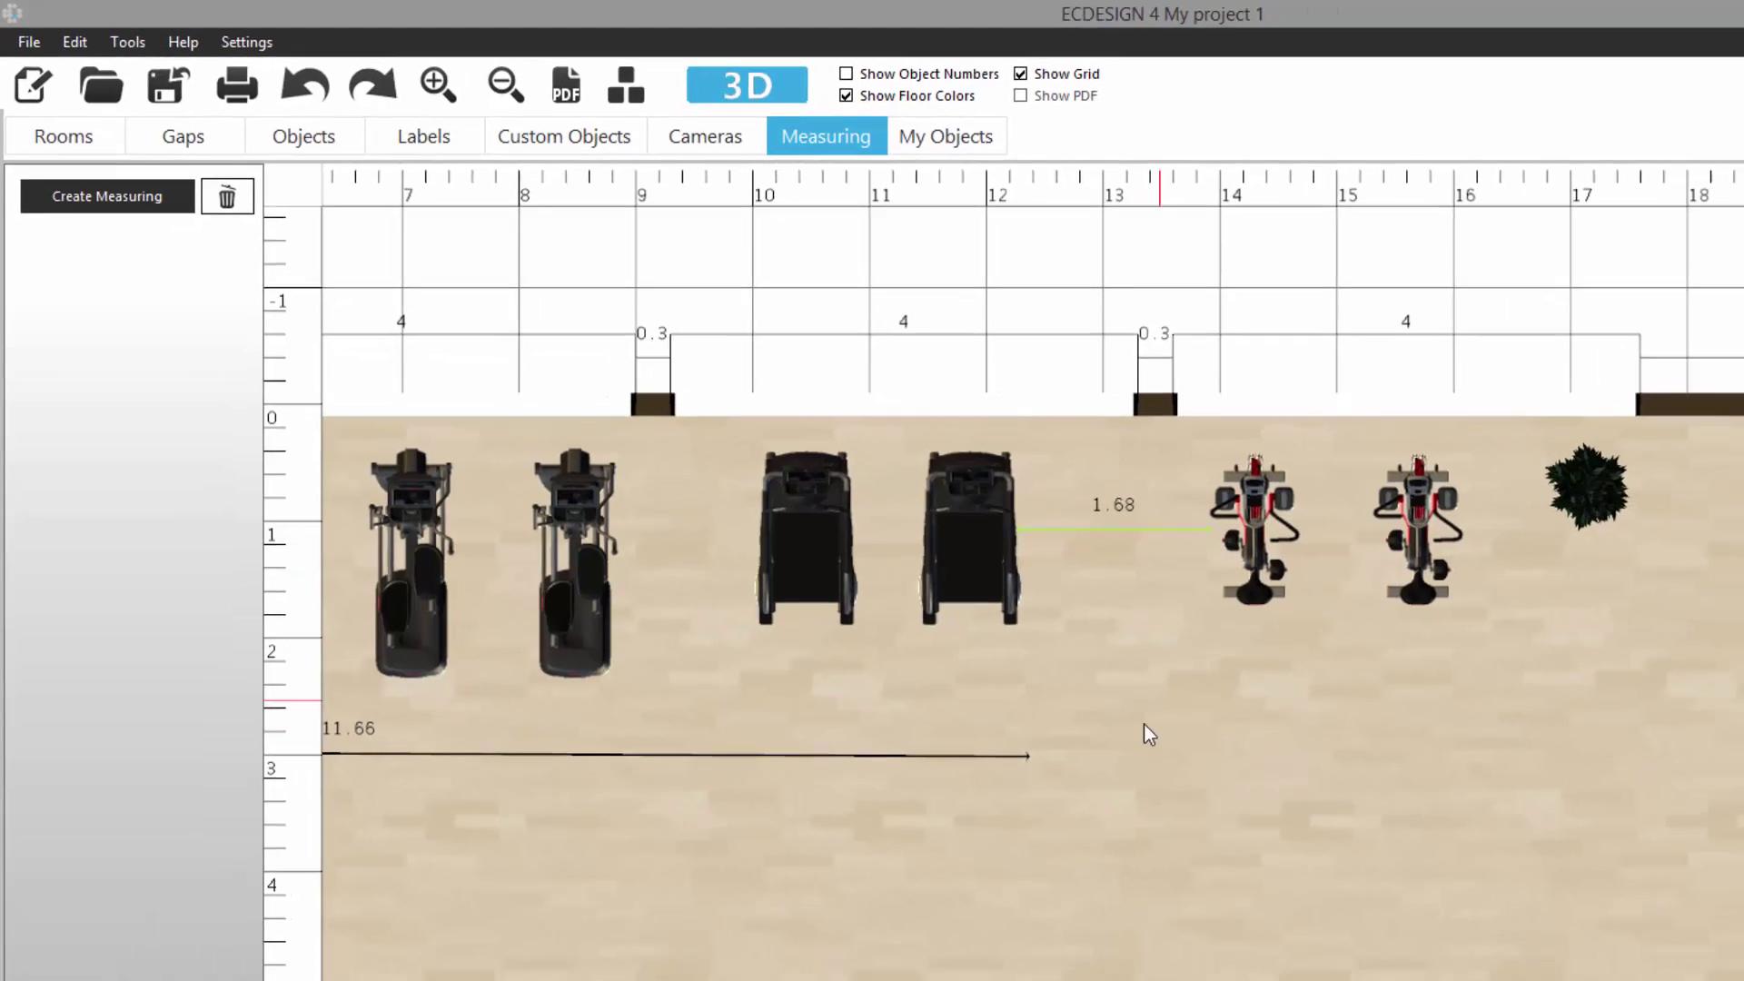
drag(1143, 723, 1729, 628)
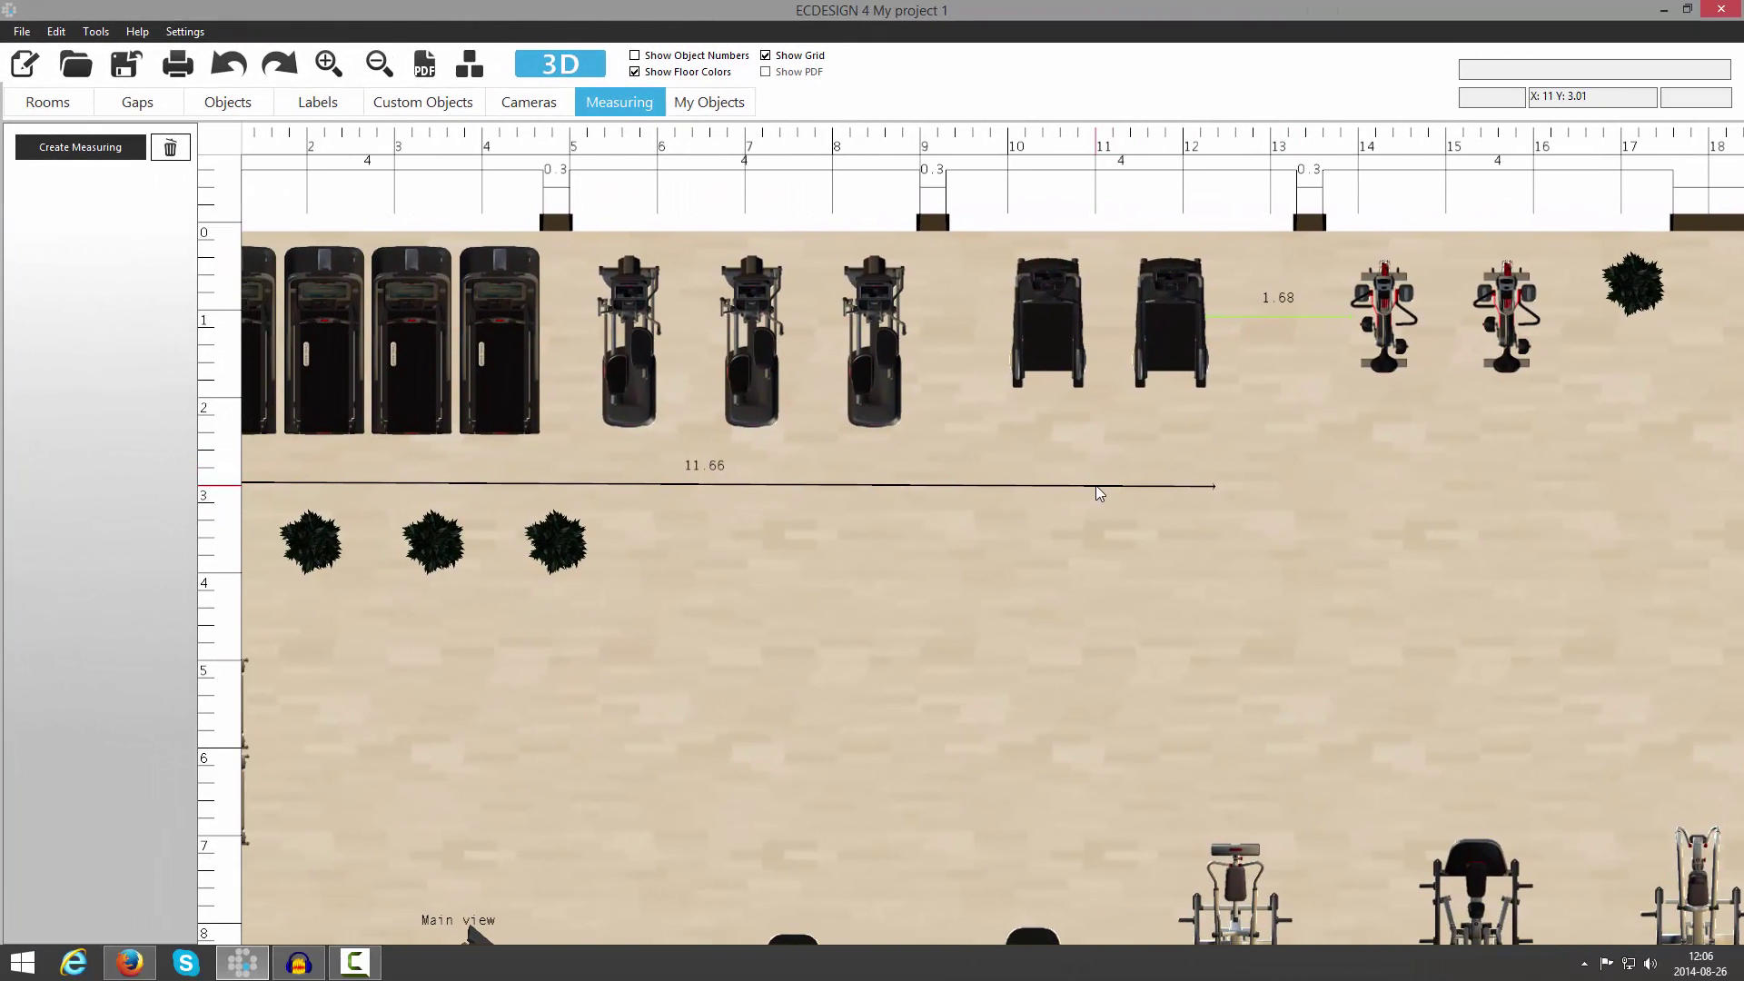
- Delete the 11.66 and 1.68 measuring lines and zoom back out
click(1095, 486)
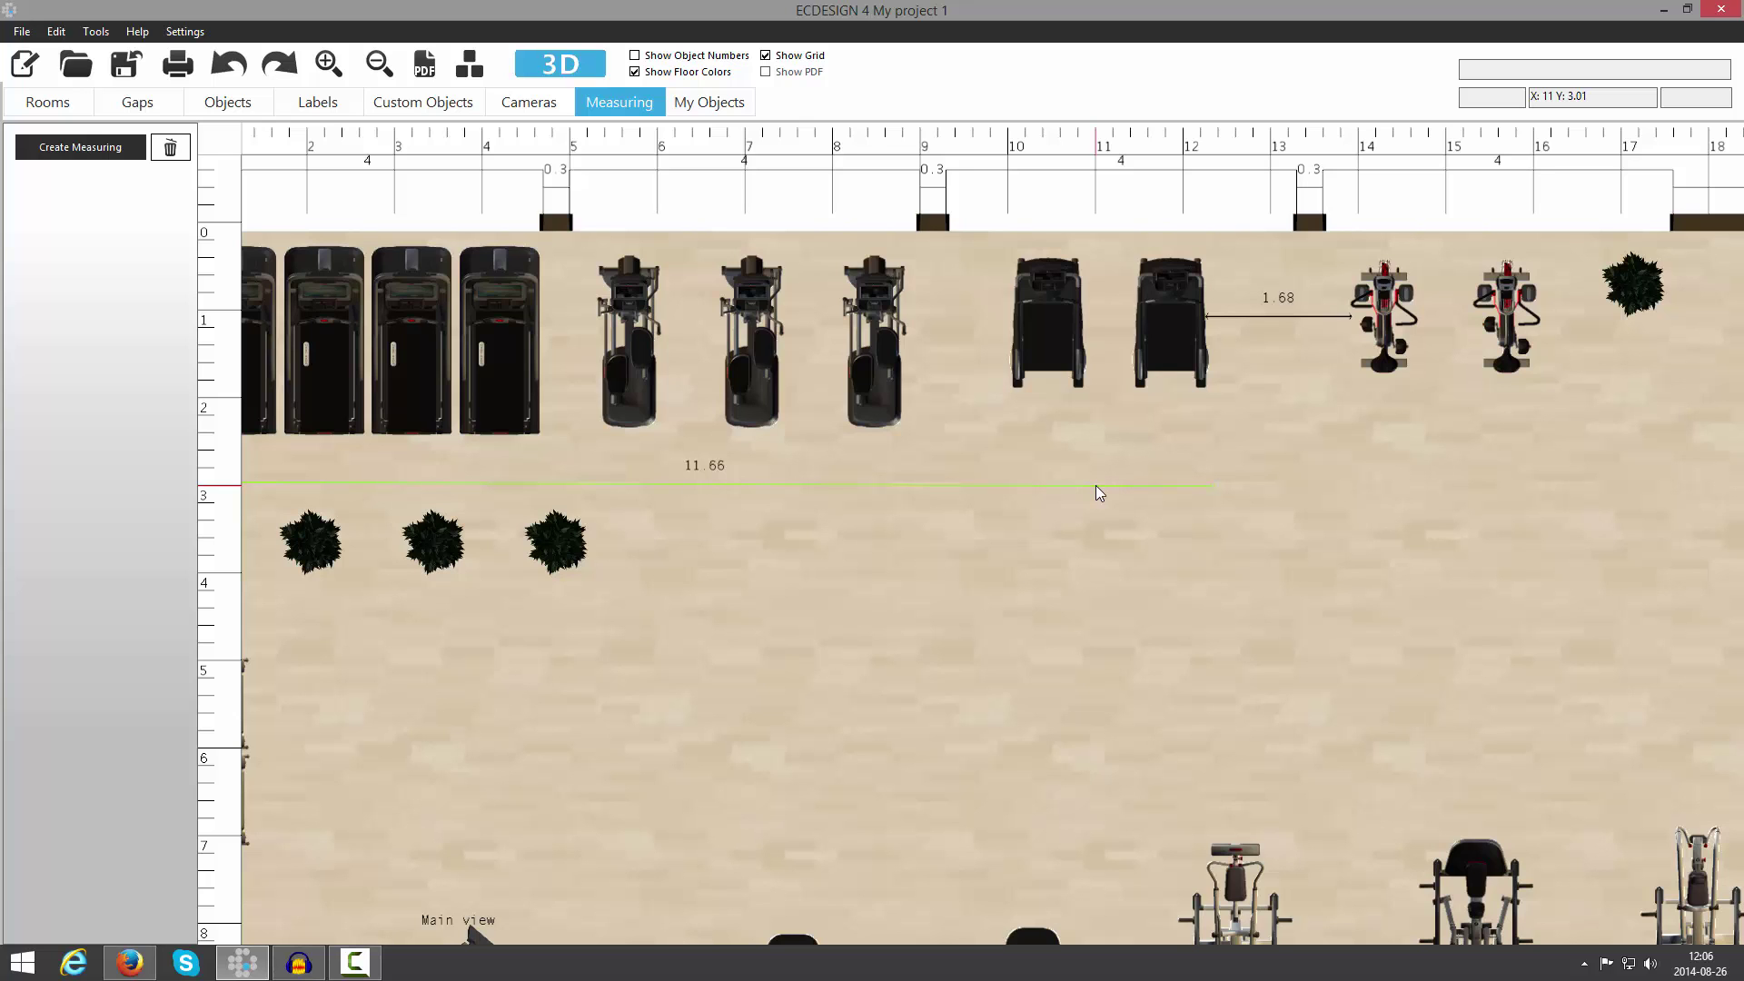
key(Delete)
click(1259, 315)
key(Delete)
scroll(1117, 505, down, 2)
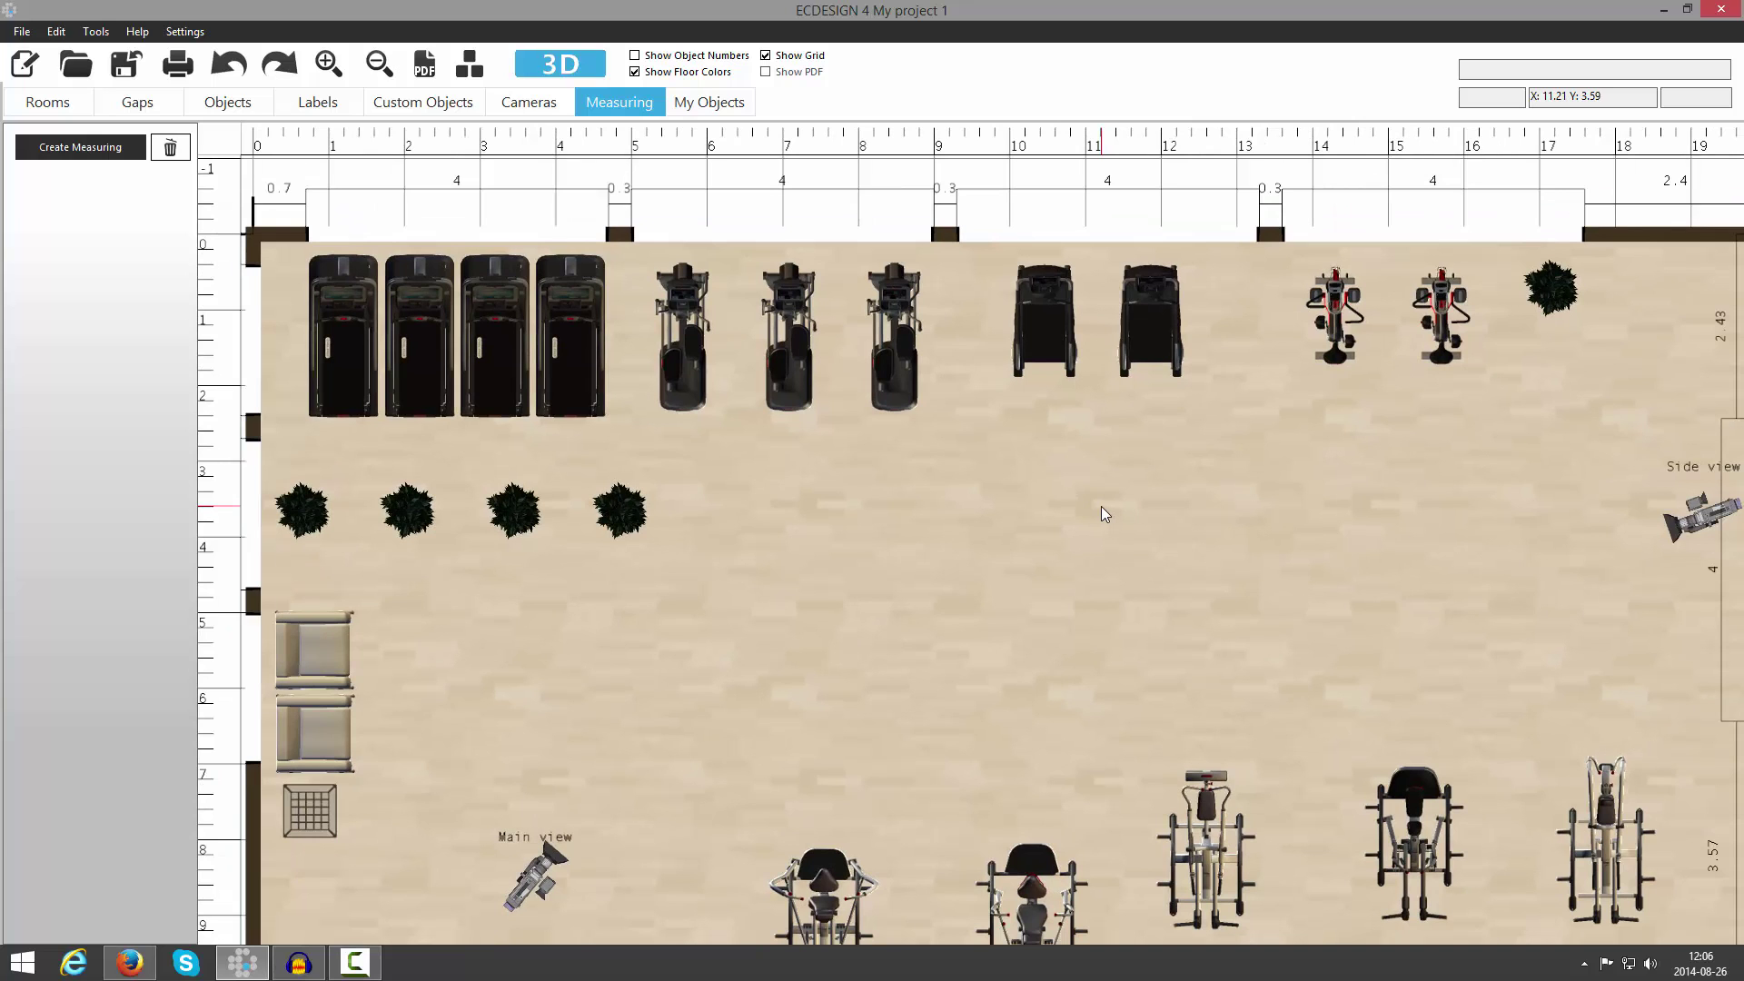
scroll(1081, 453, down, 2)
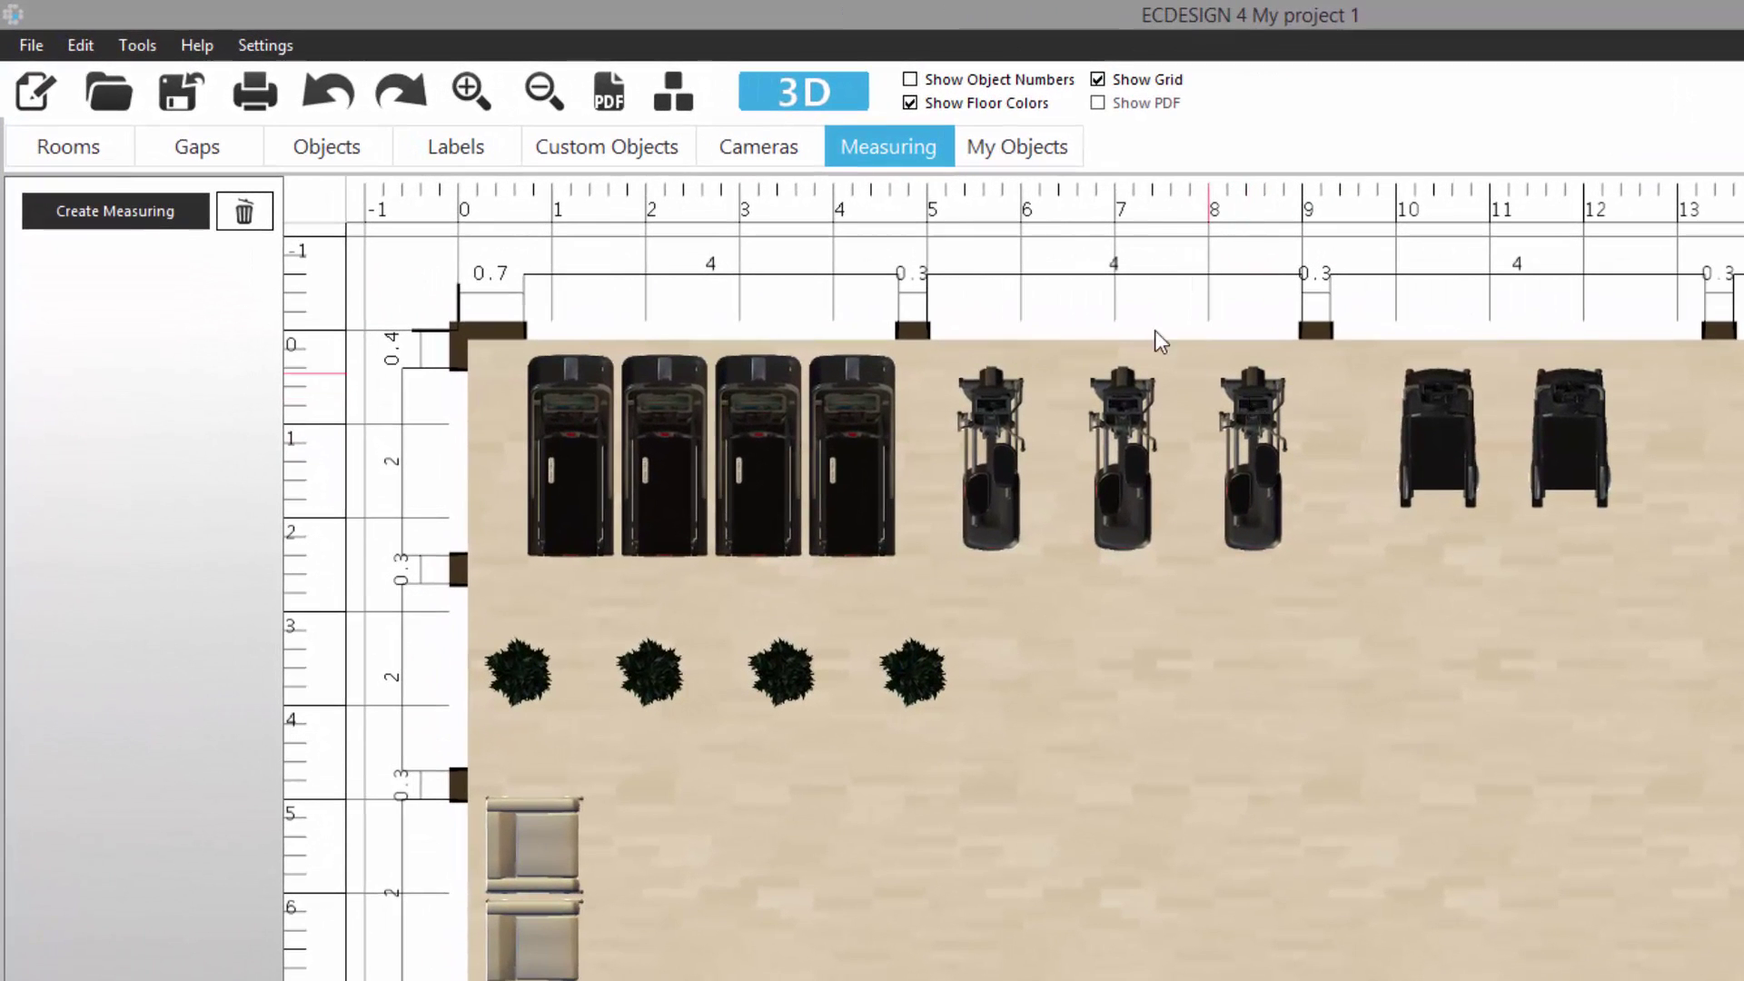
- Box-select the three top-row cross trainers and save them as MyObject '3 cross trainers'
click(1031, 155)
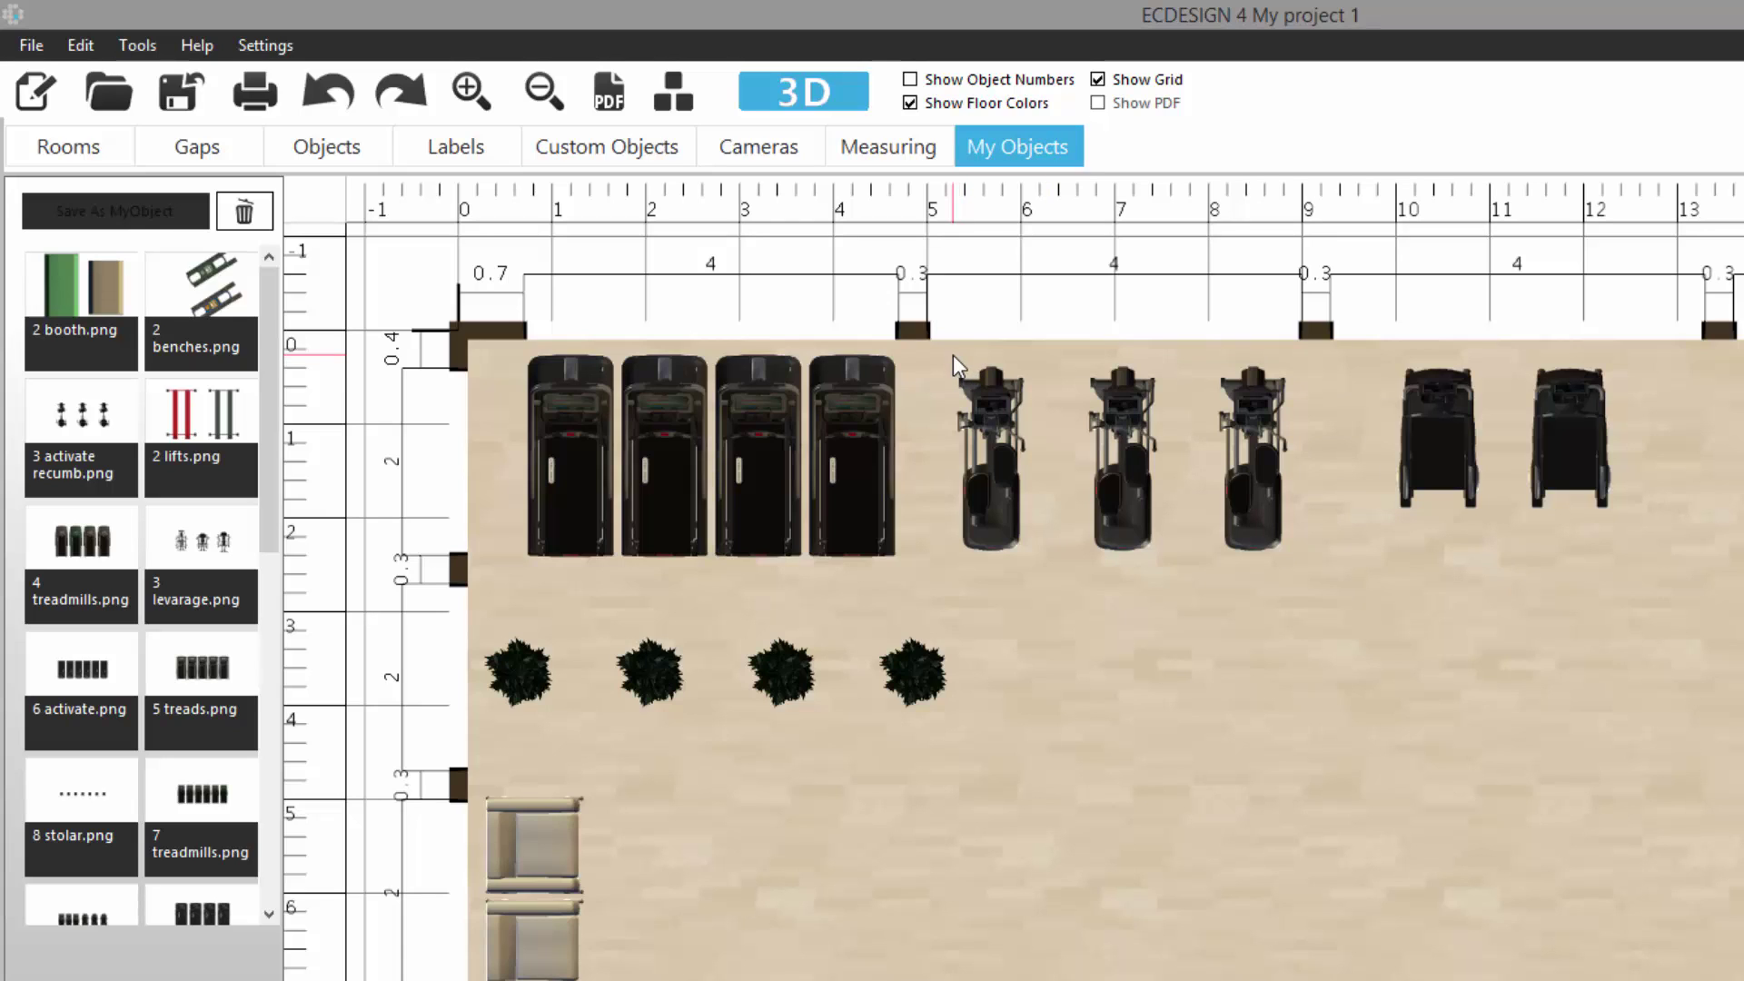
drag(953, 354, 1302, 588)
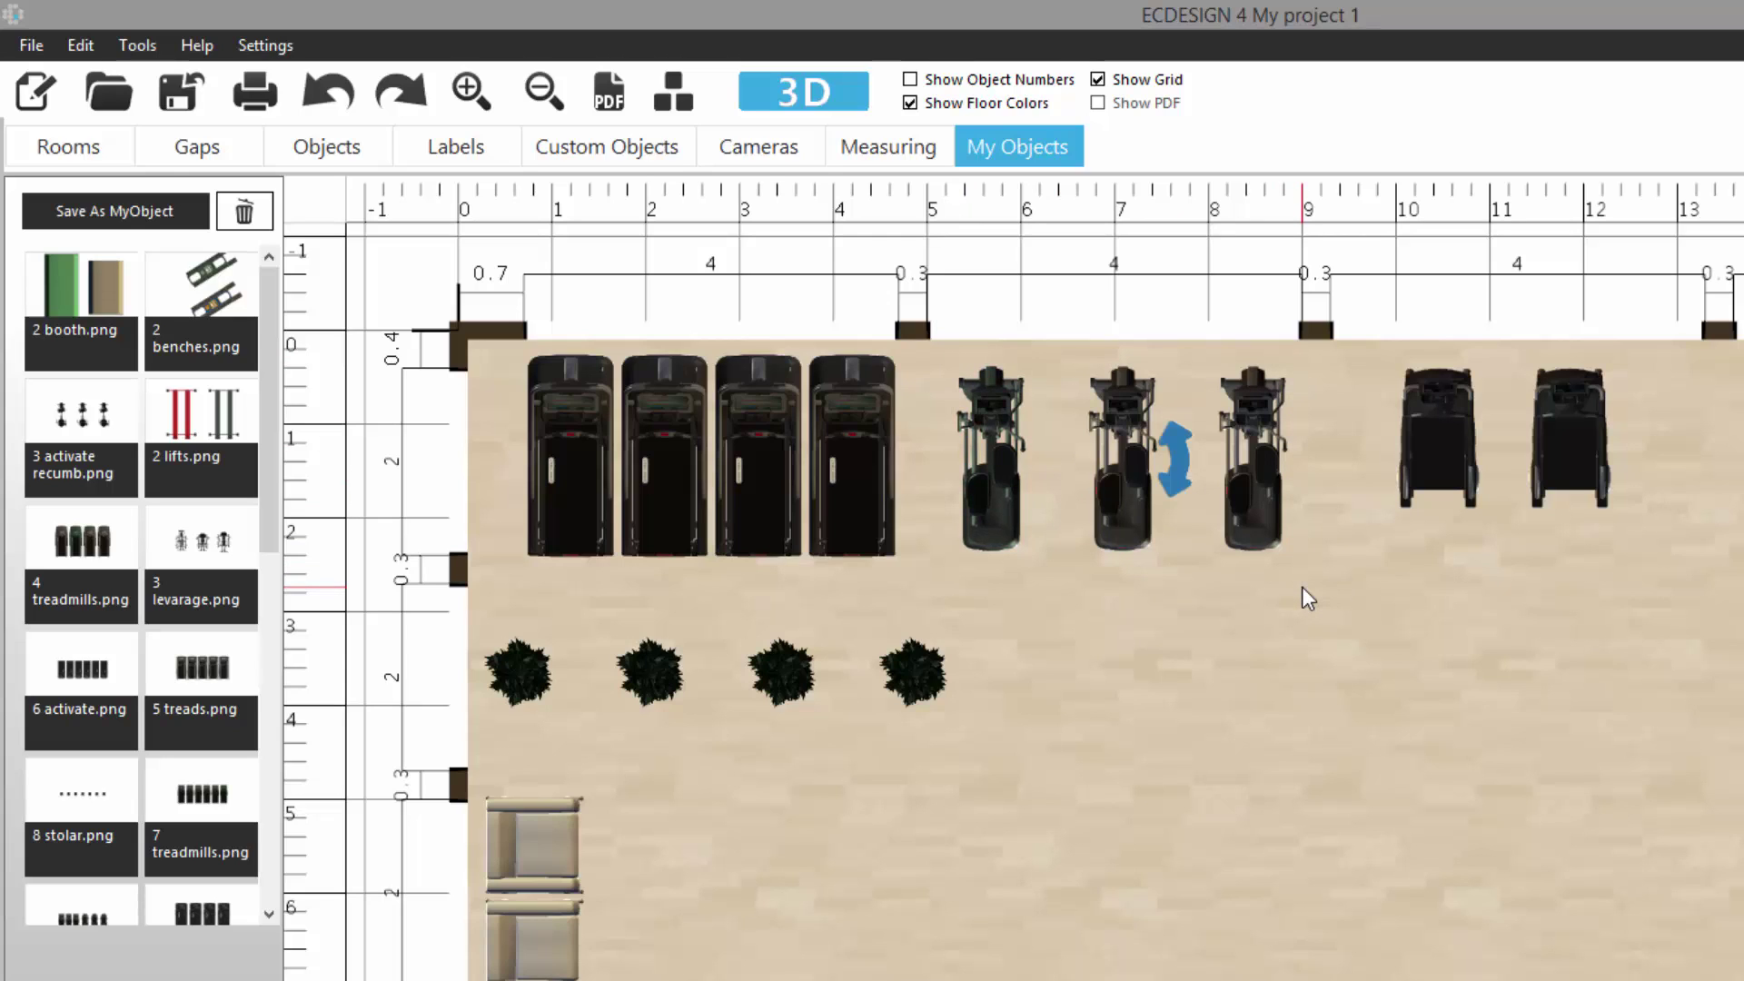
click(102, 214)
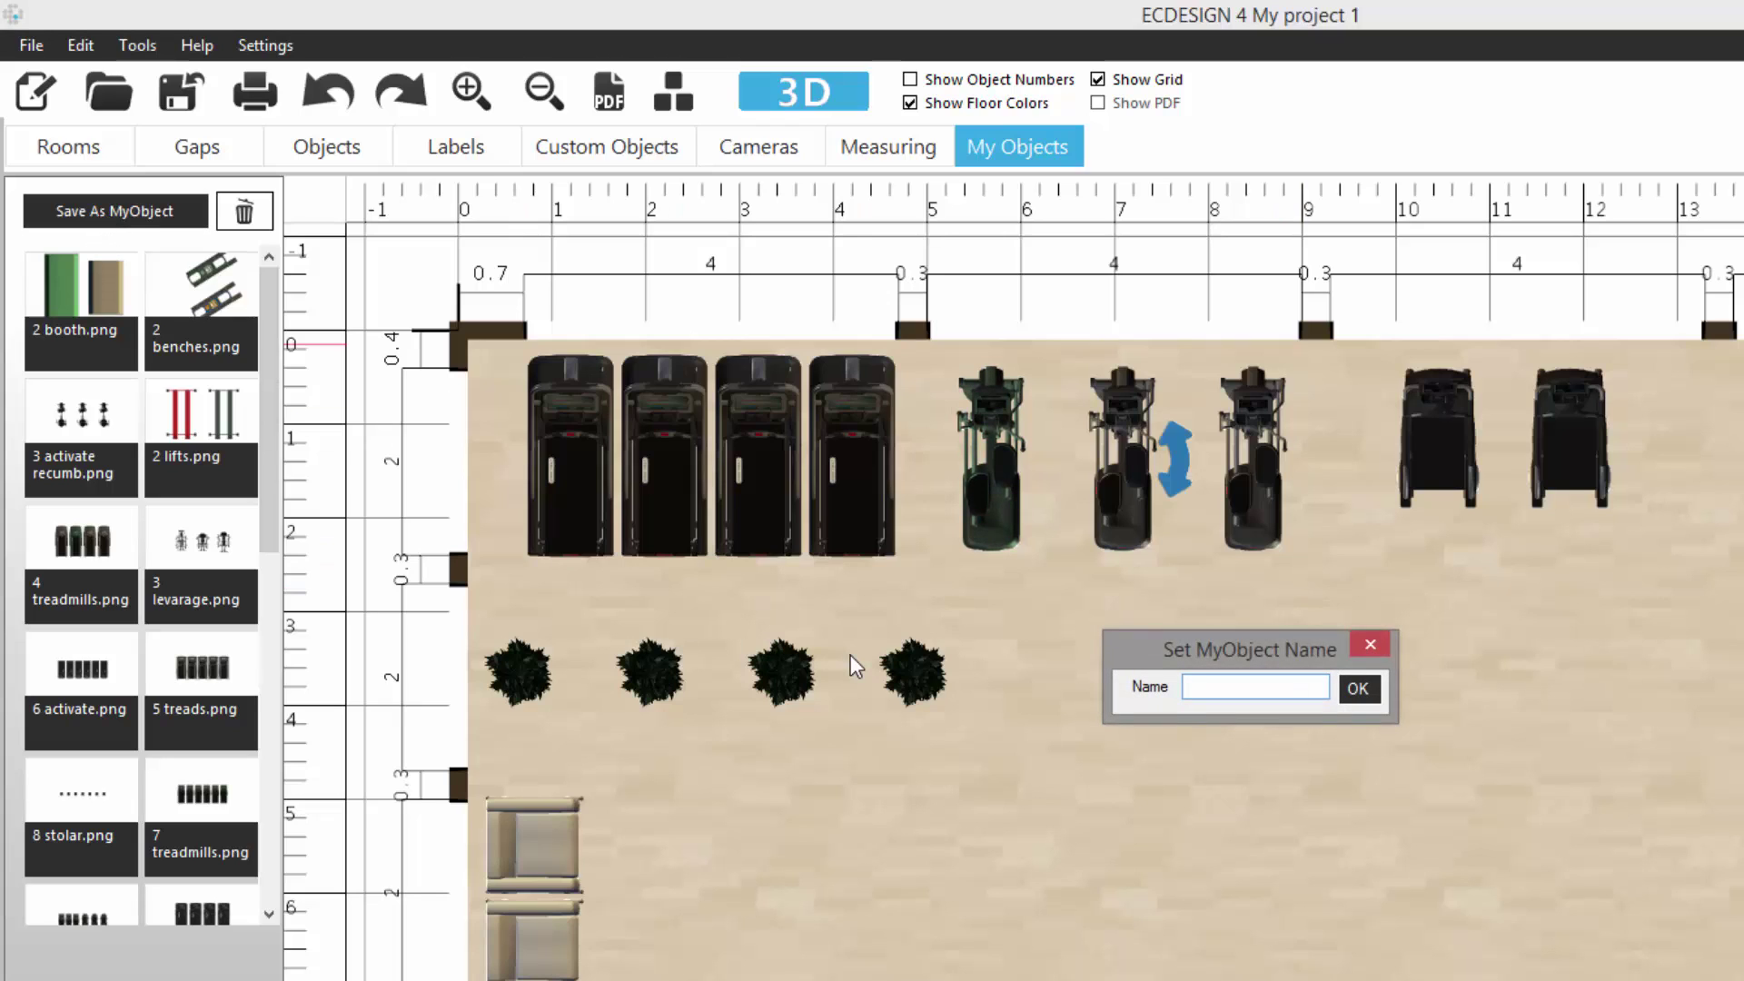
text(3 cross trainers)
click(1358, 690)
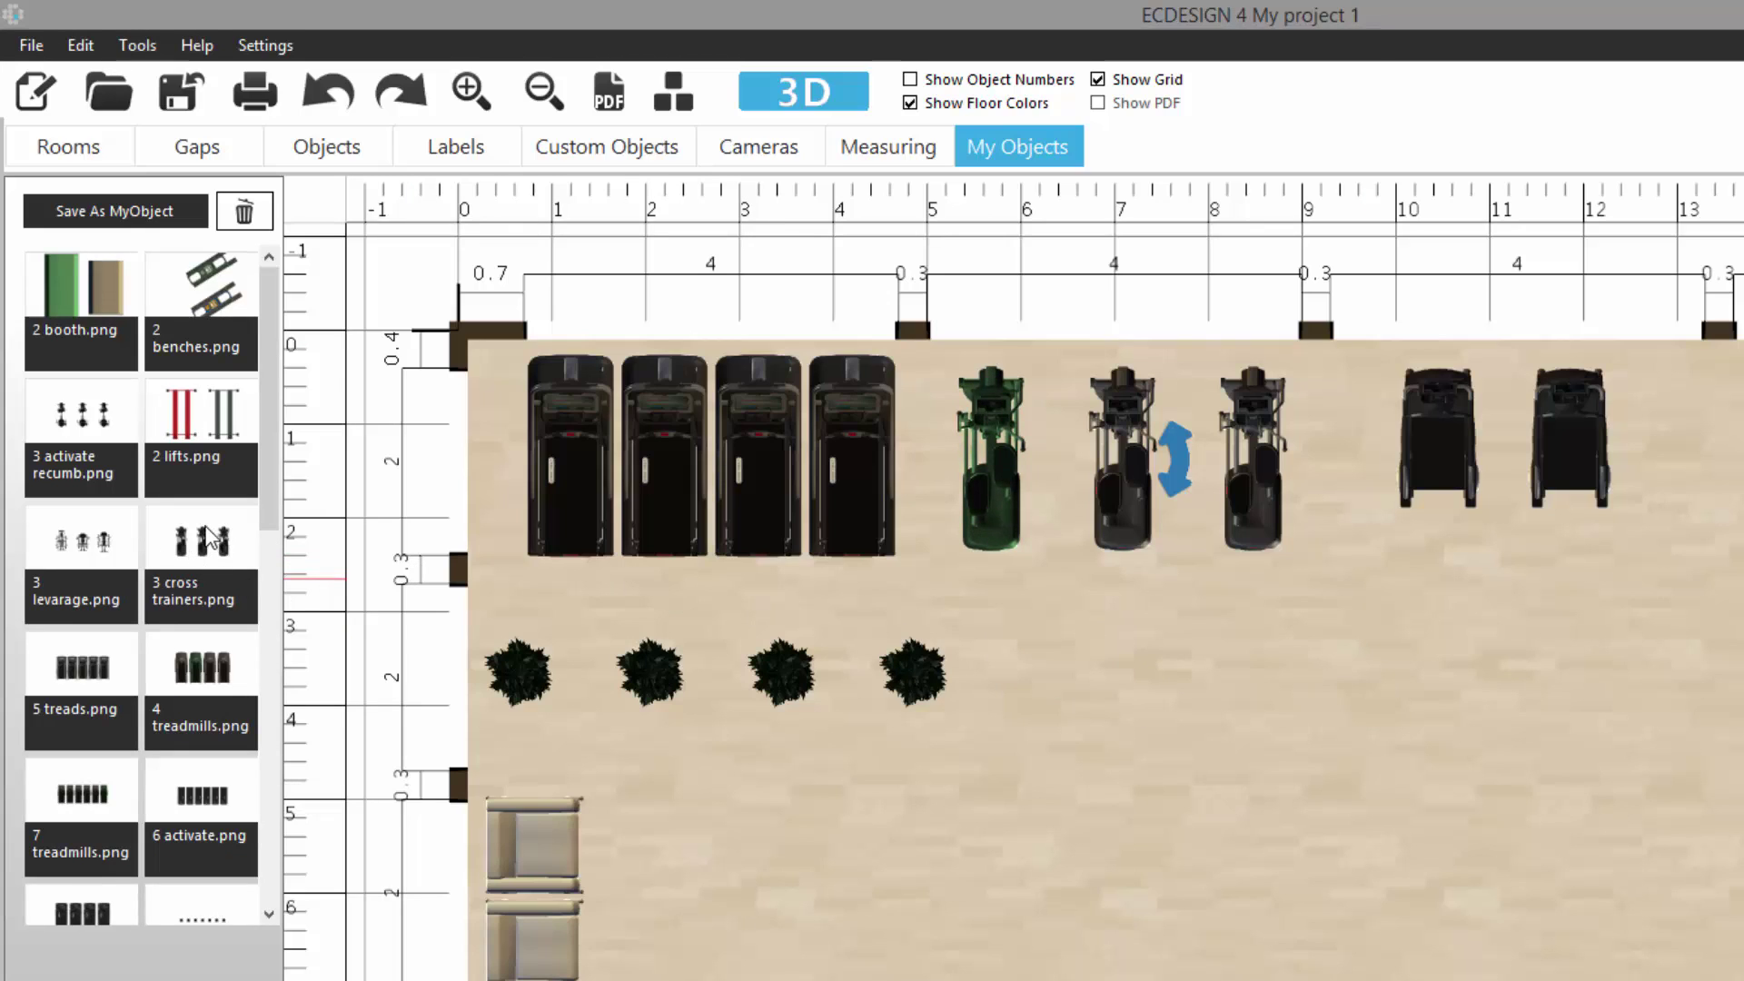
- Drop the '3 cross trainers' MyObject into the lower floor area, ungroup it, and line the trainers up side by side
drag(194, 557, 1458, 828)
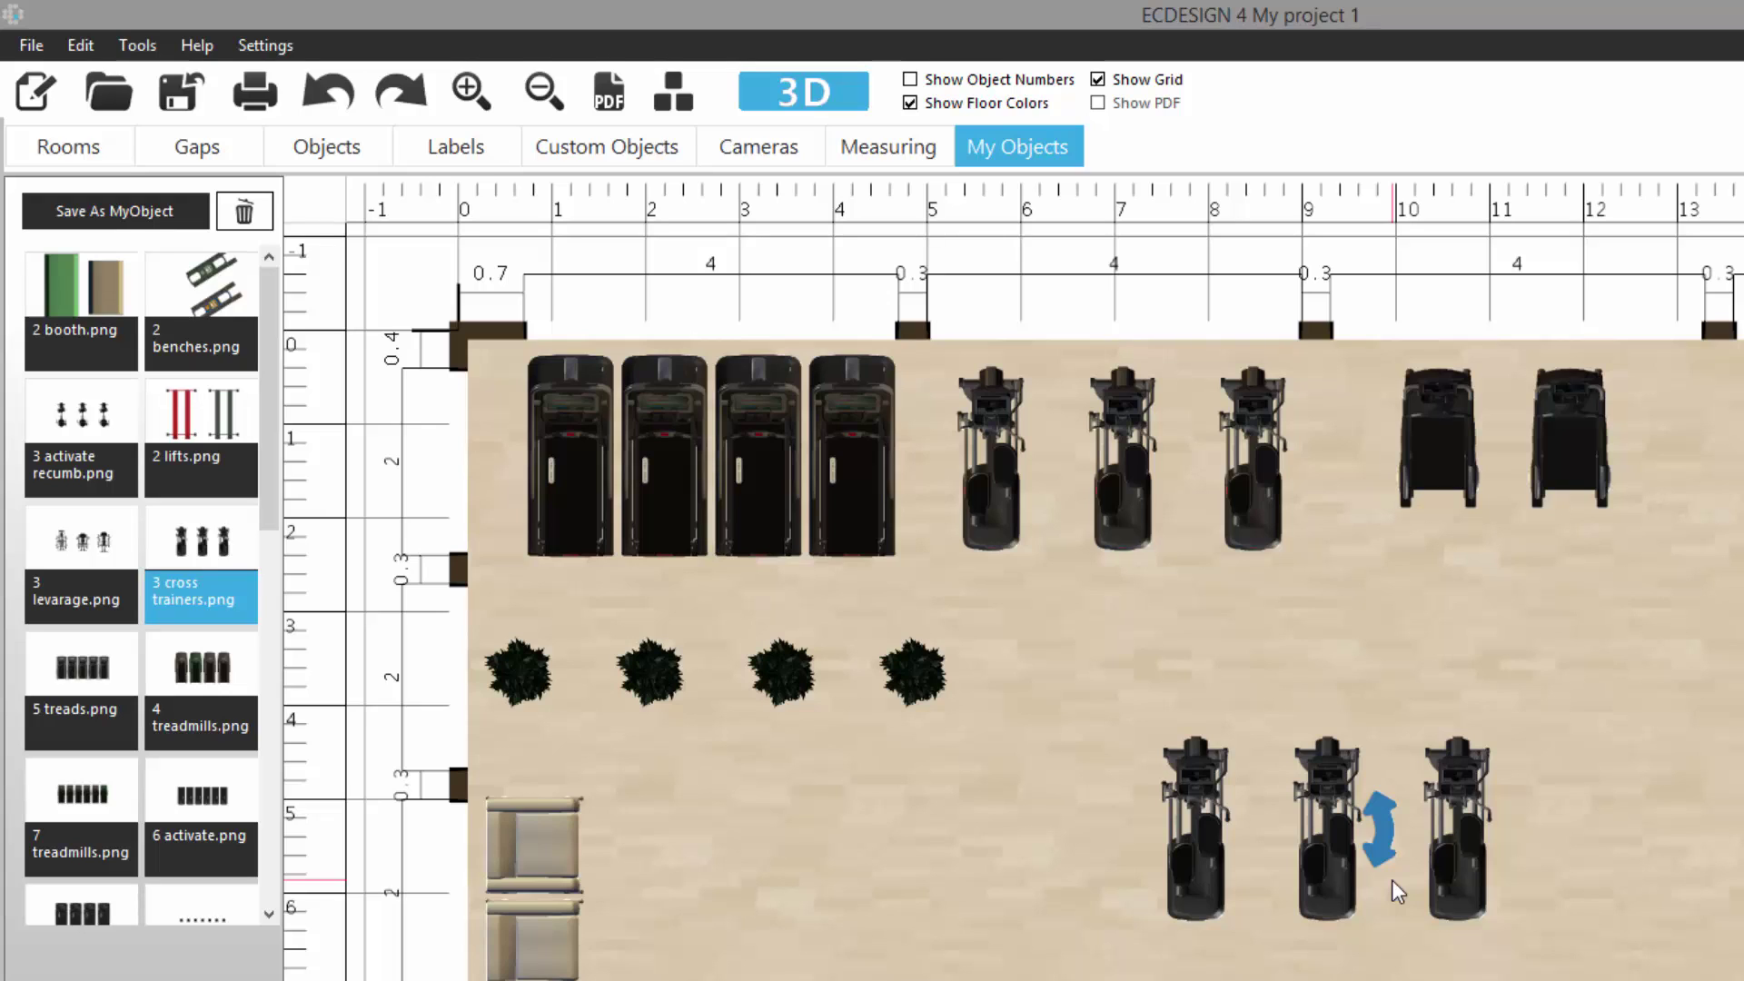
mouse_move(1333, 881)
mouse_down()
mouse_move(1272, 850)
mouse_move(1305, 864)
mouse_up()
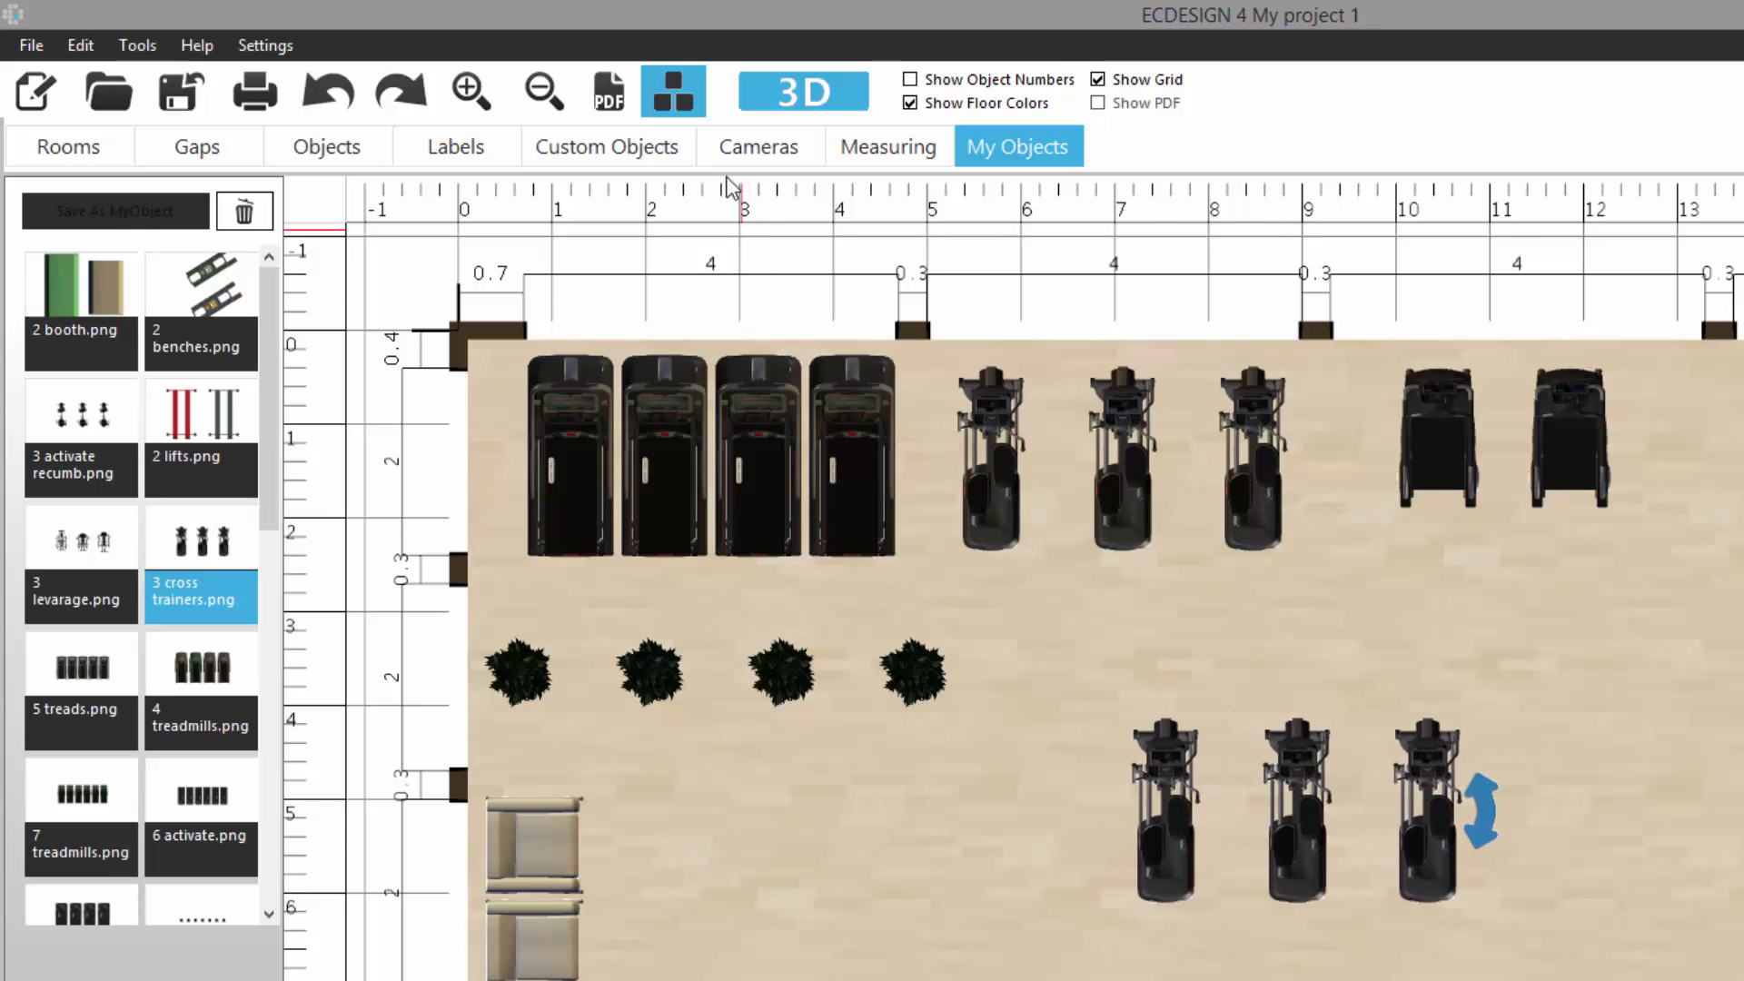
click(674, 103)
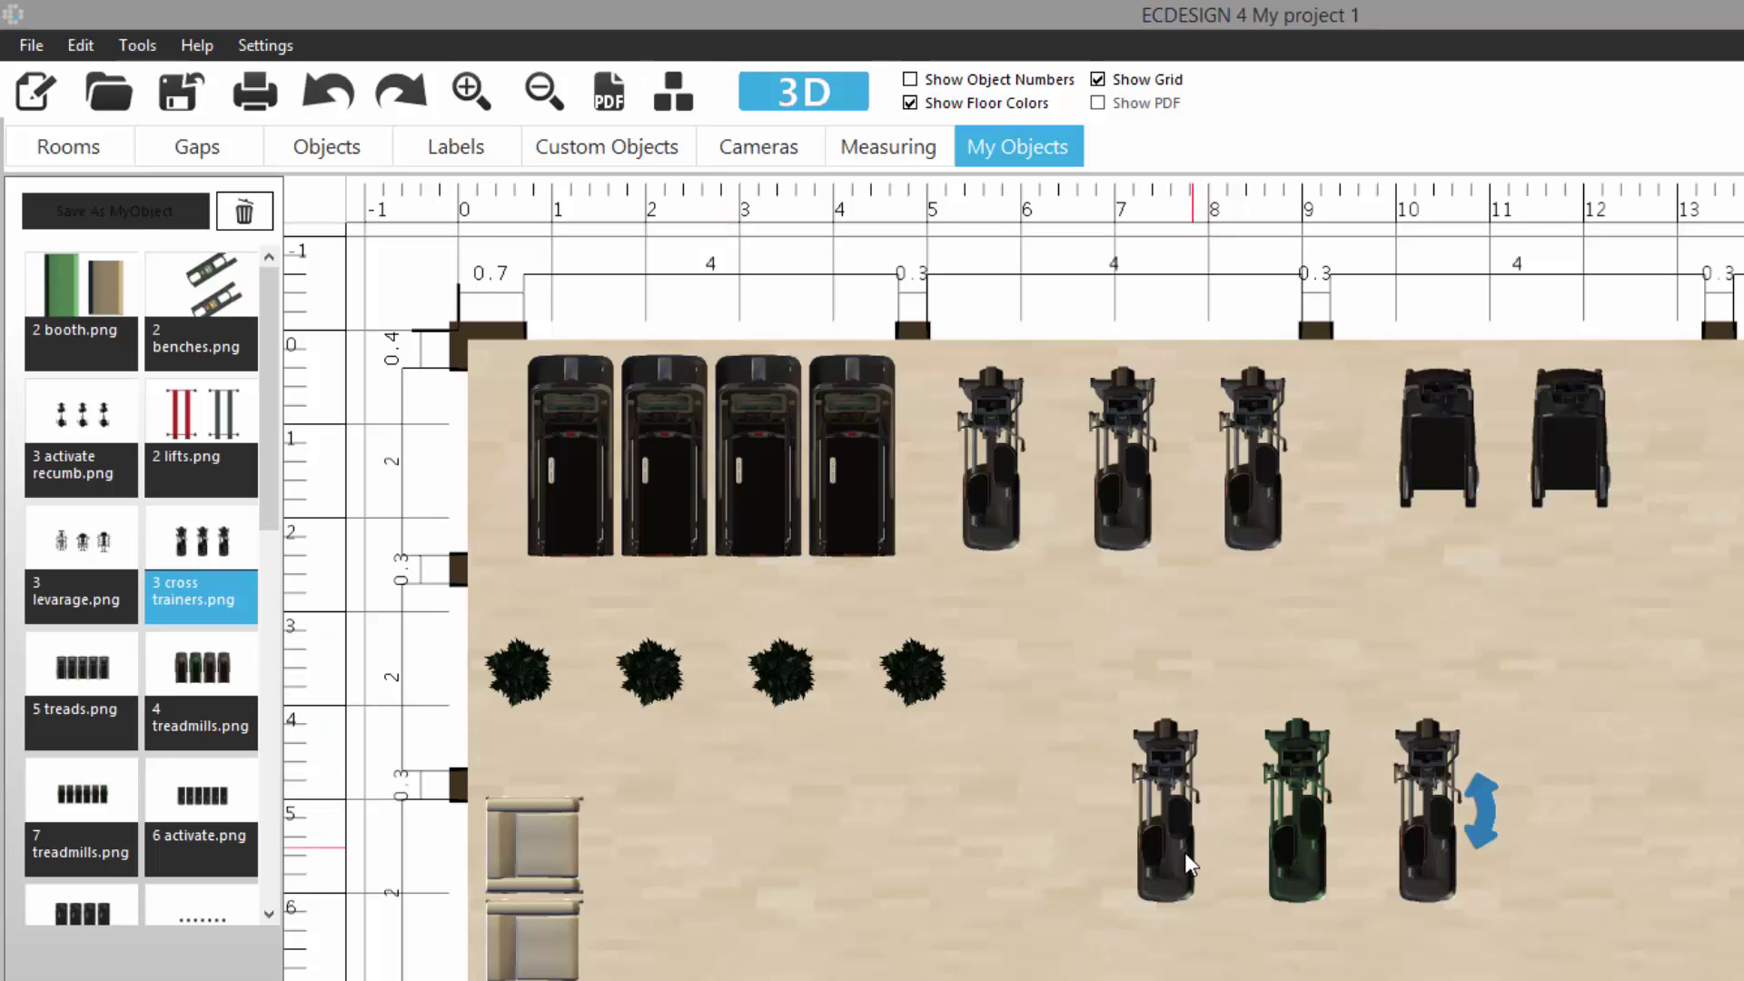
drag(1185, 852, 1076, 905)
drag(1301, 861, 1218, 910)
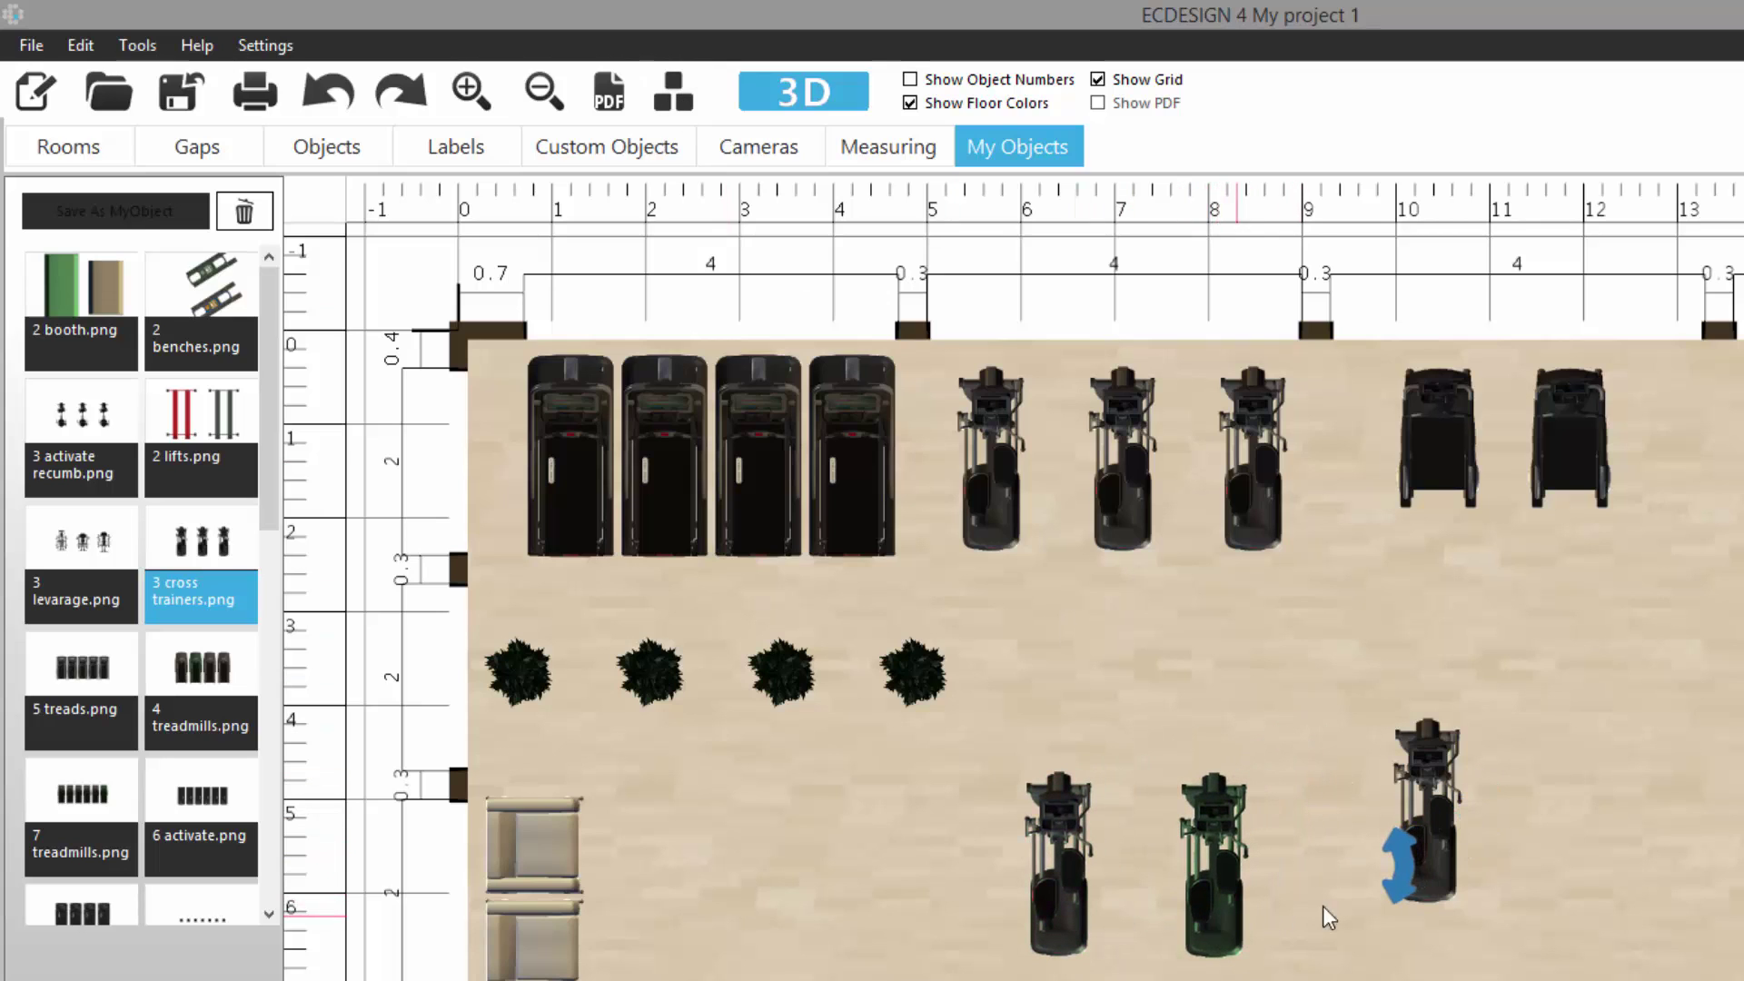
click(1398, 885)
drag(1398, 885, 1360, 912)
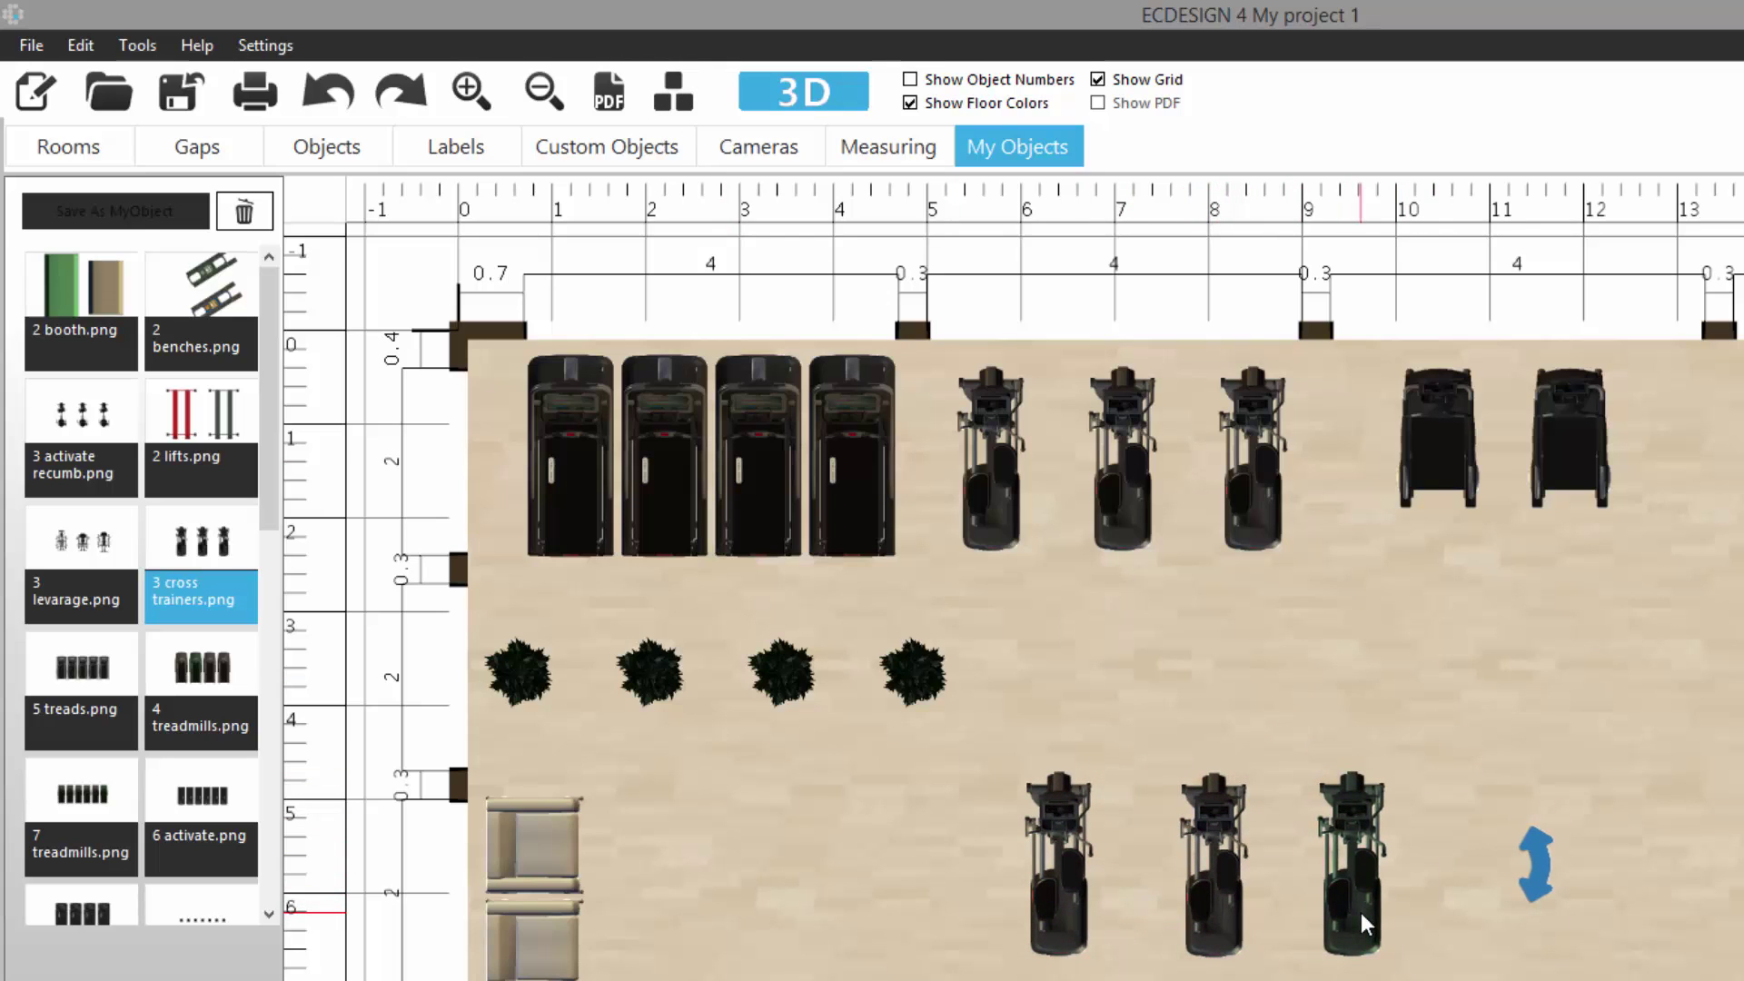